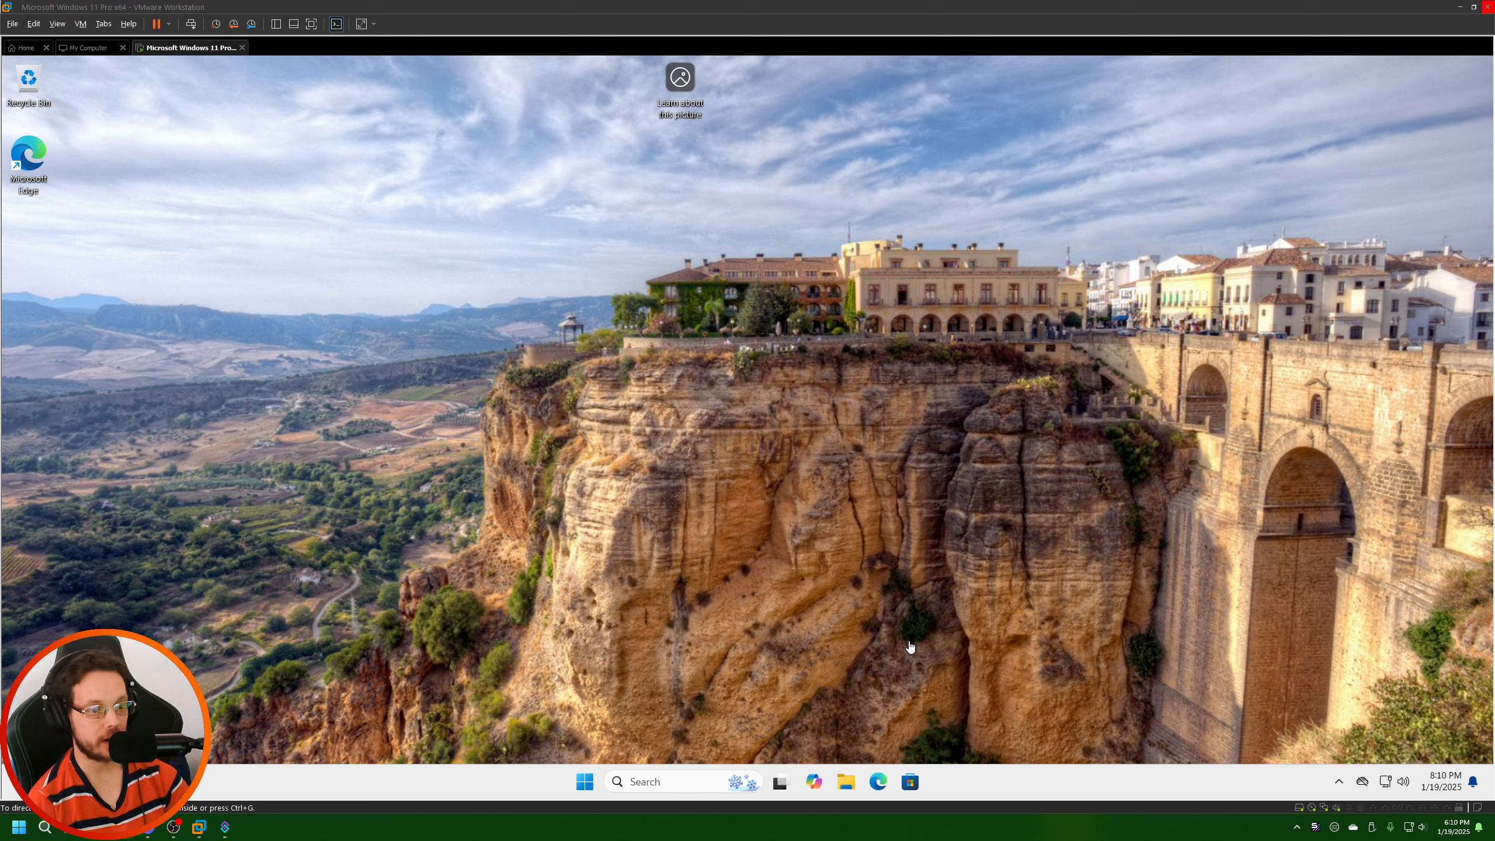
Launch Edge inside the VM and search Google for 'voicemeeter'
click(884, 696)
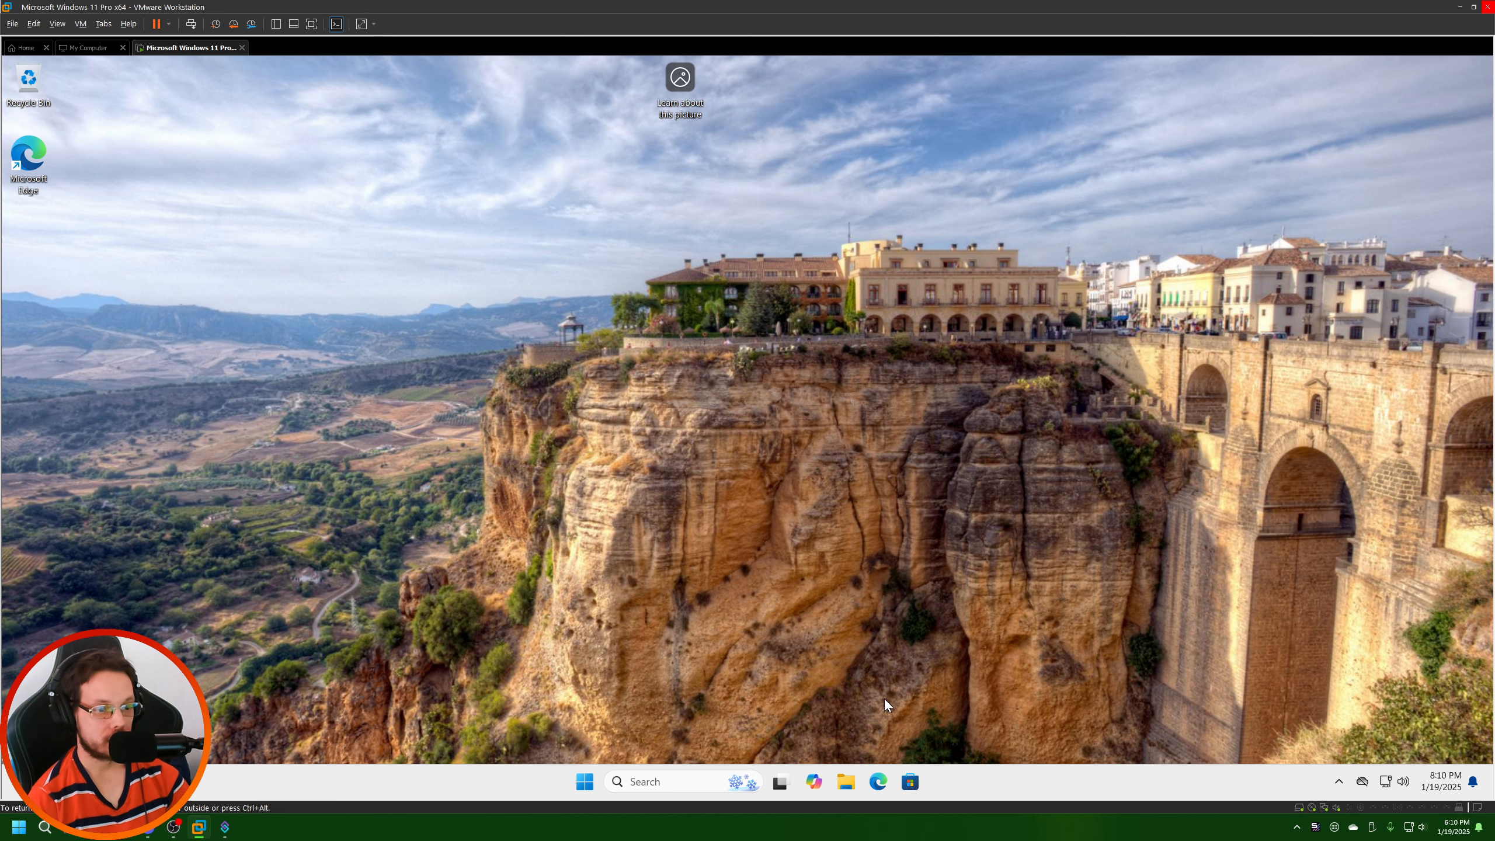
click(584, 781)
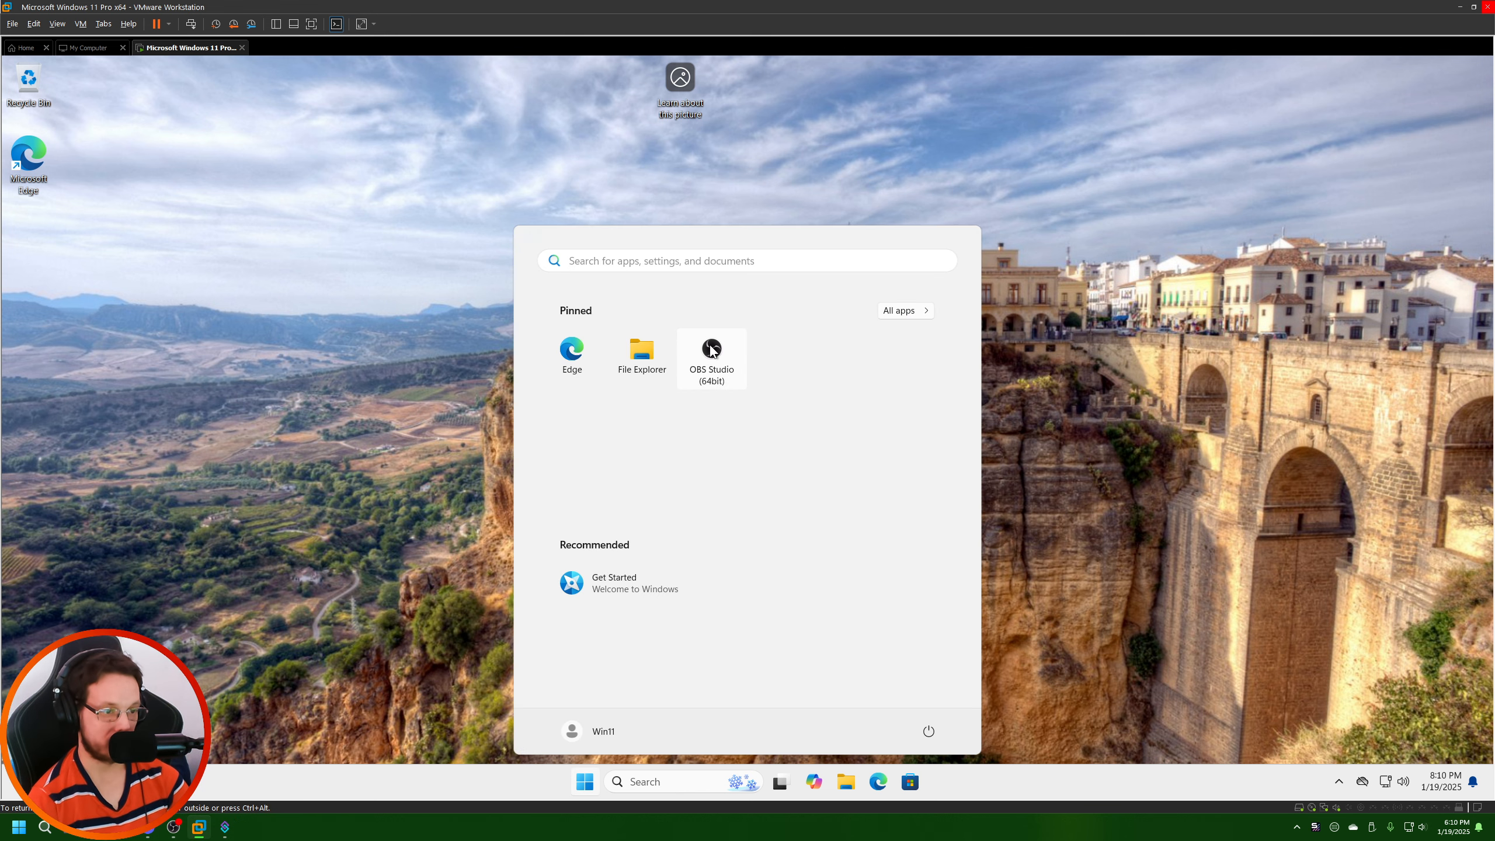
click(1163, 417)
click(878, 781)
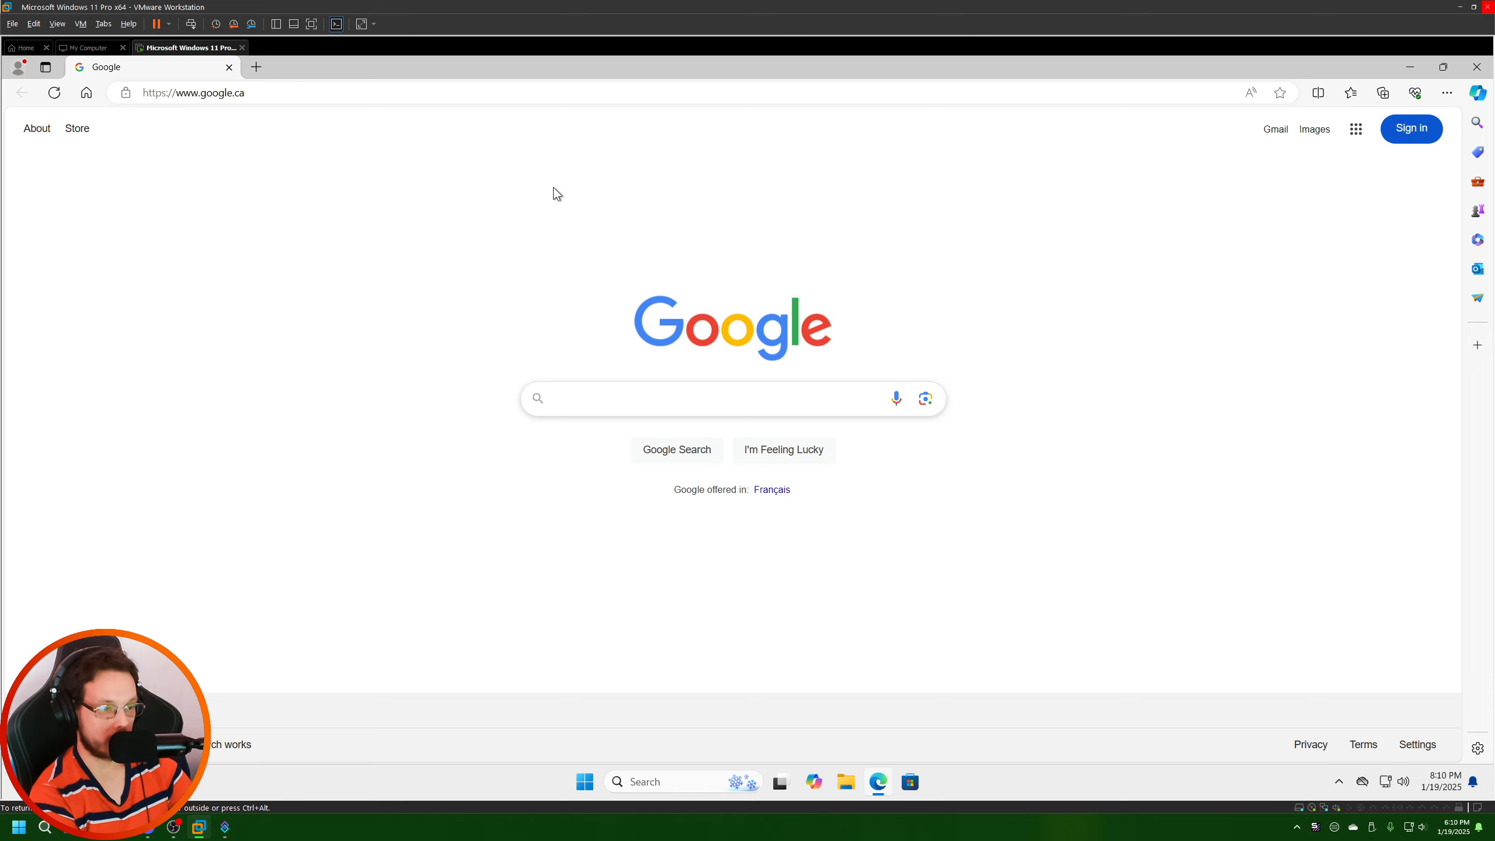
text(voicemeeter)
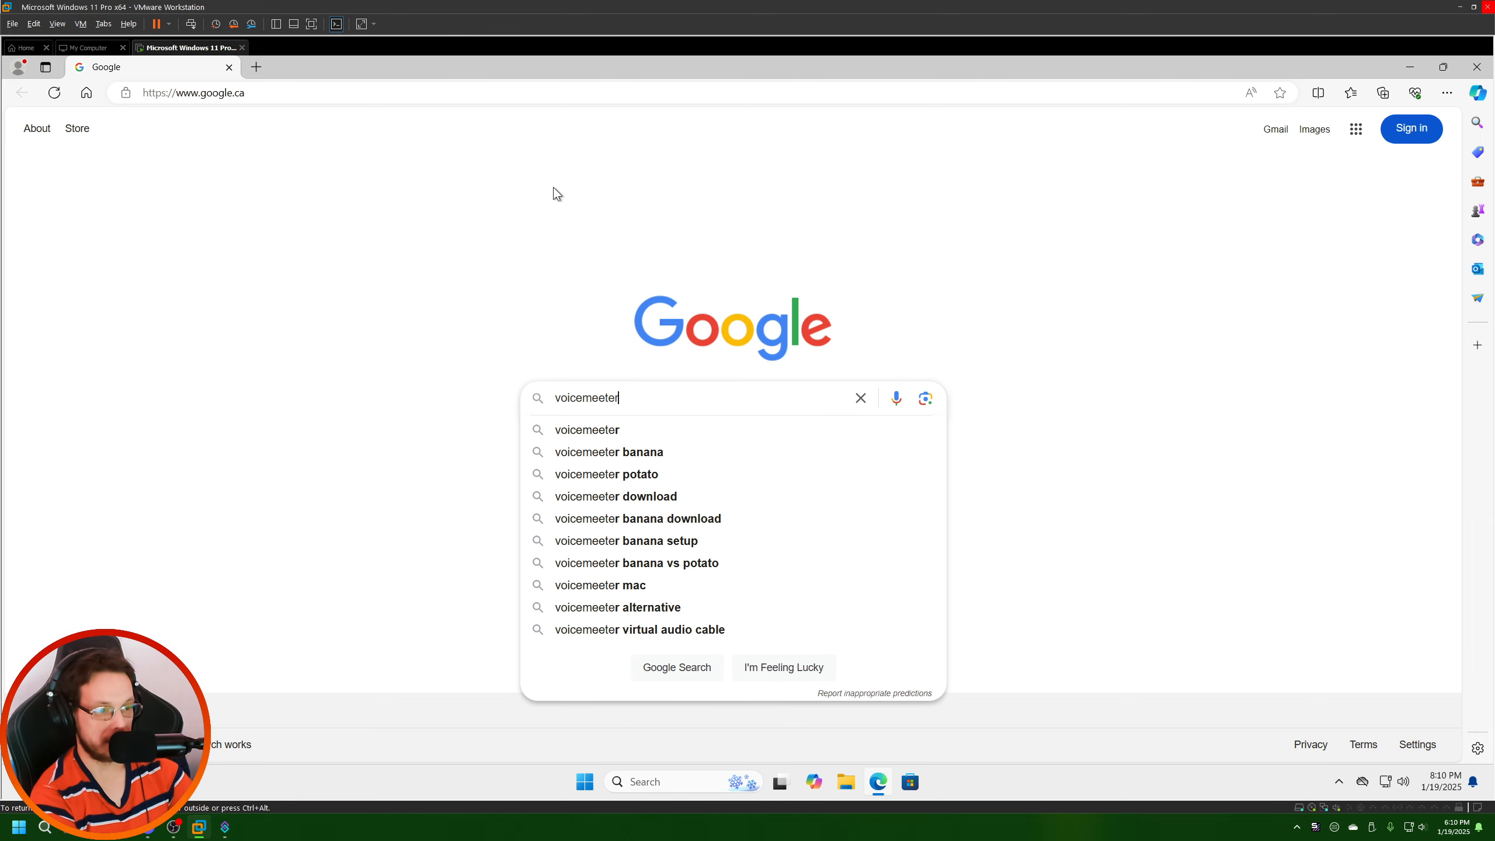
key(Return)
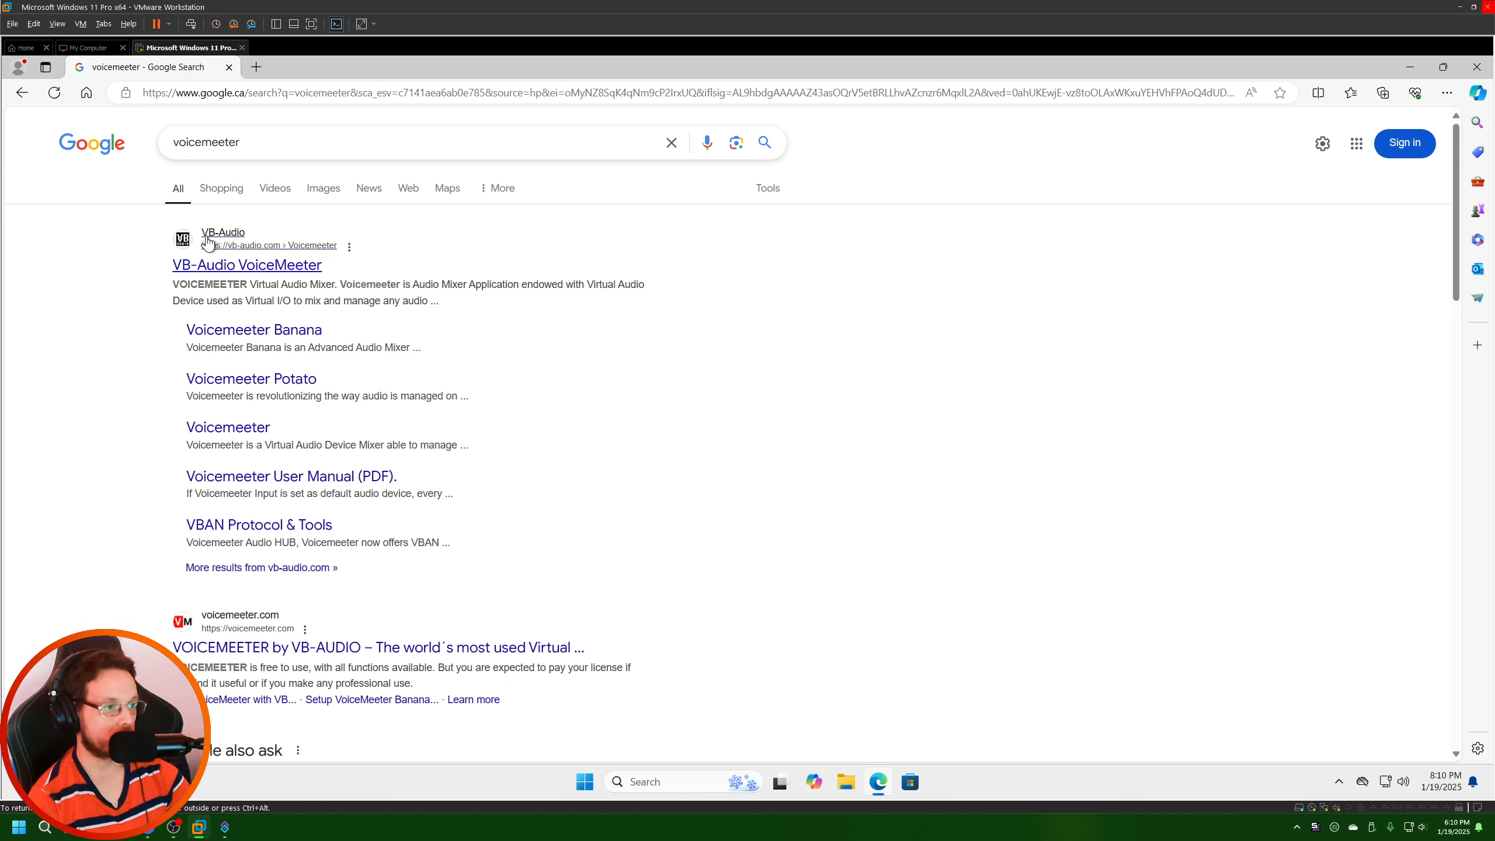
Open the VB-Audio VoiceMeeter result, go to the Potato page, and highlight its heading and 30-day trial note
click(272, 272)
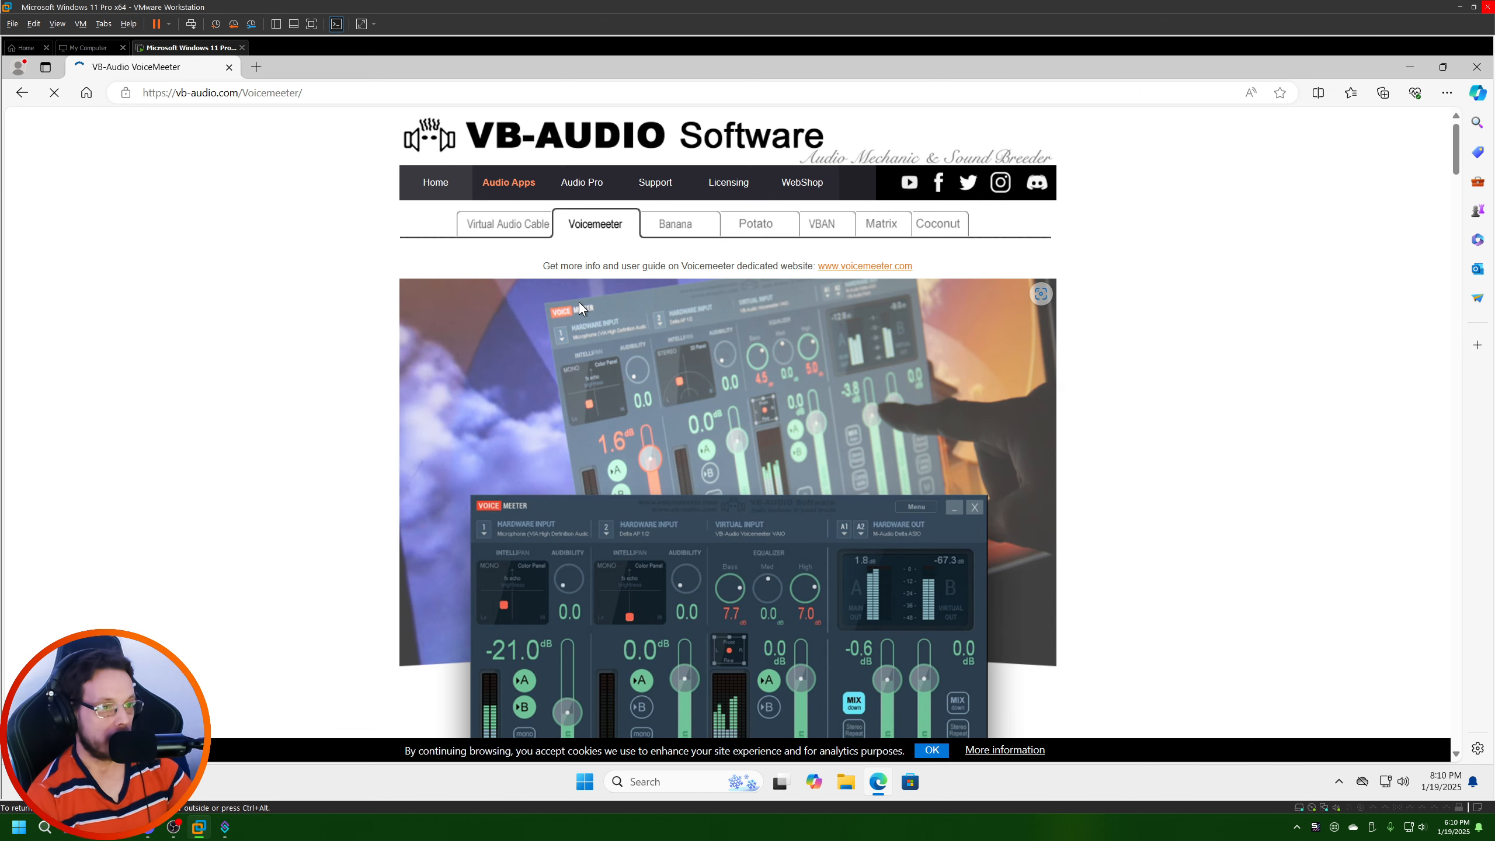
scroll(715, 238, down, 1)
scroll(721, 239, up, 1)
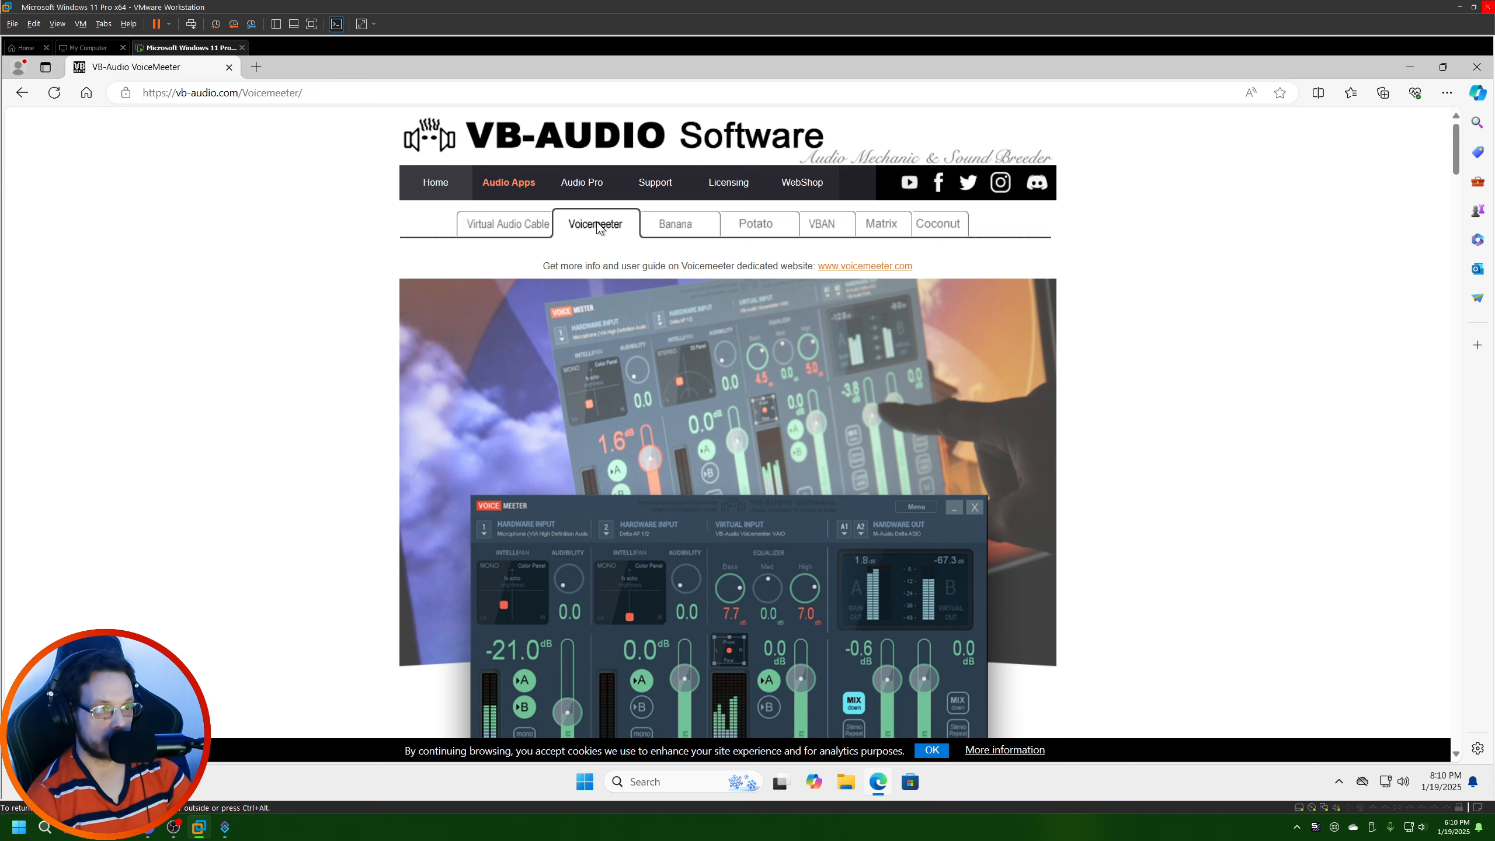
click(756, 228)
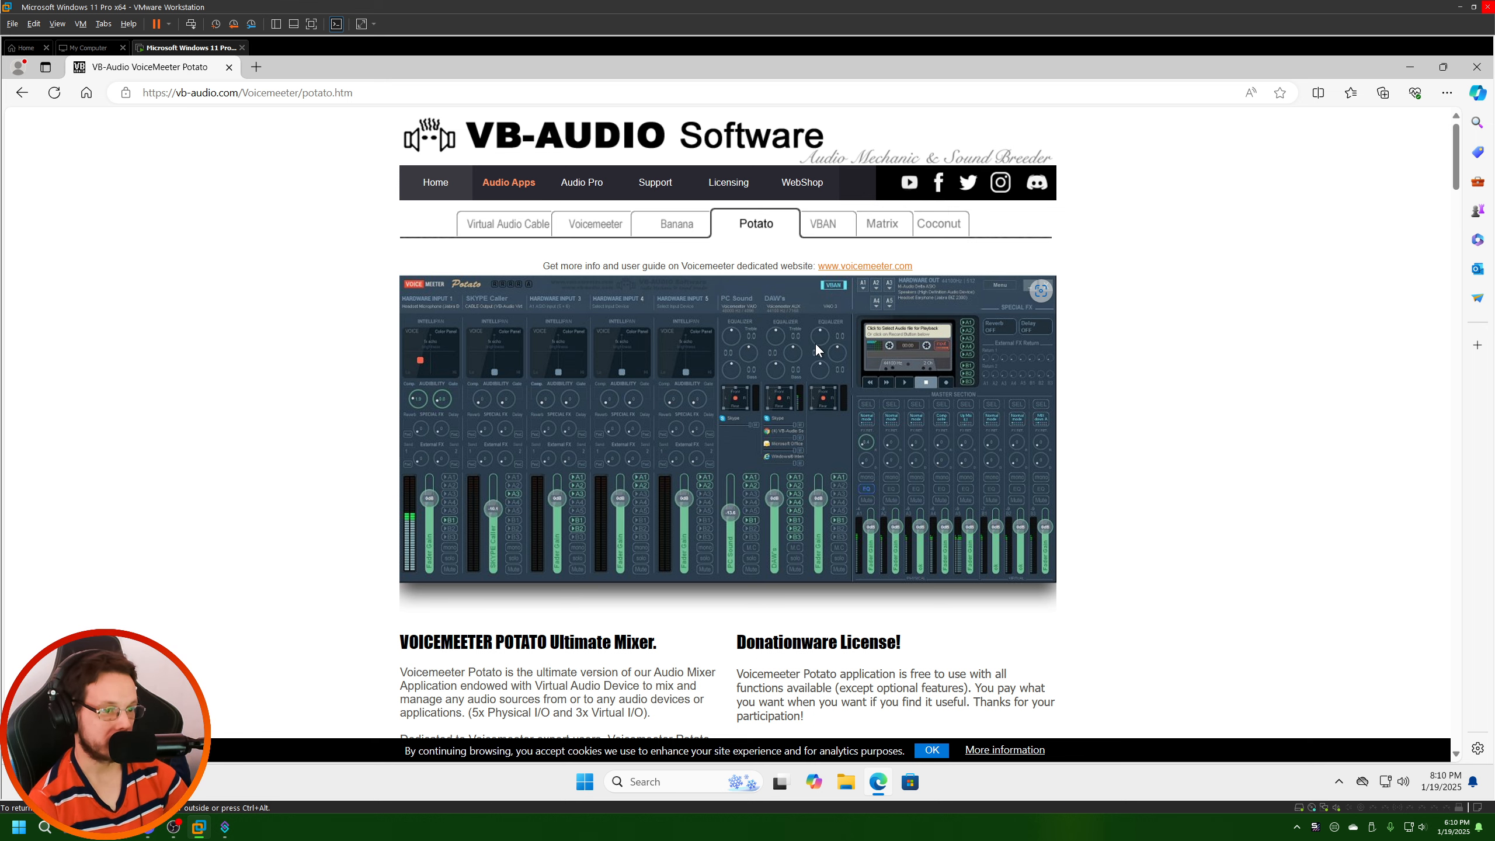
scroll(733, 562, down, 8)
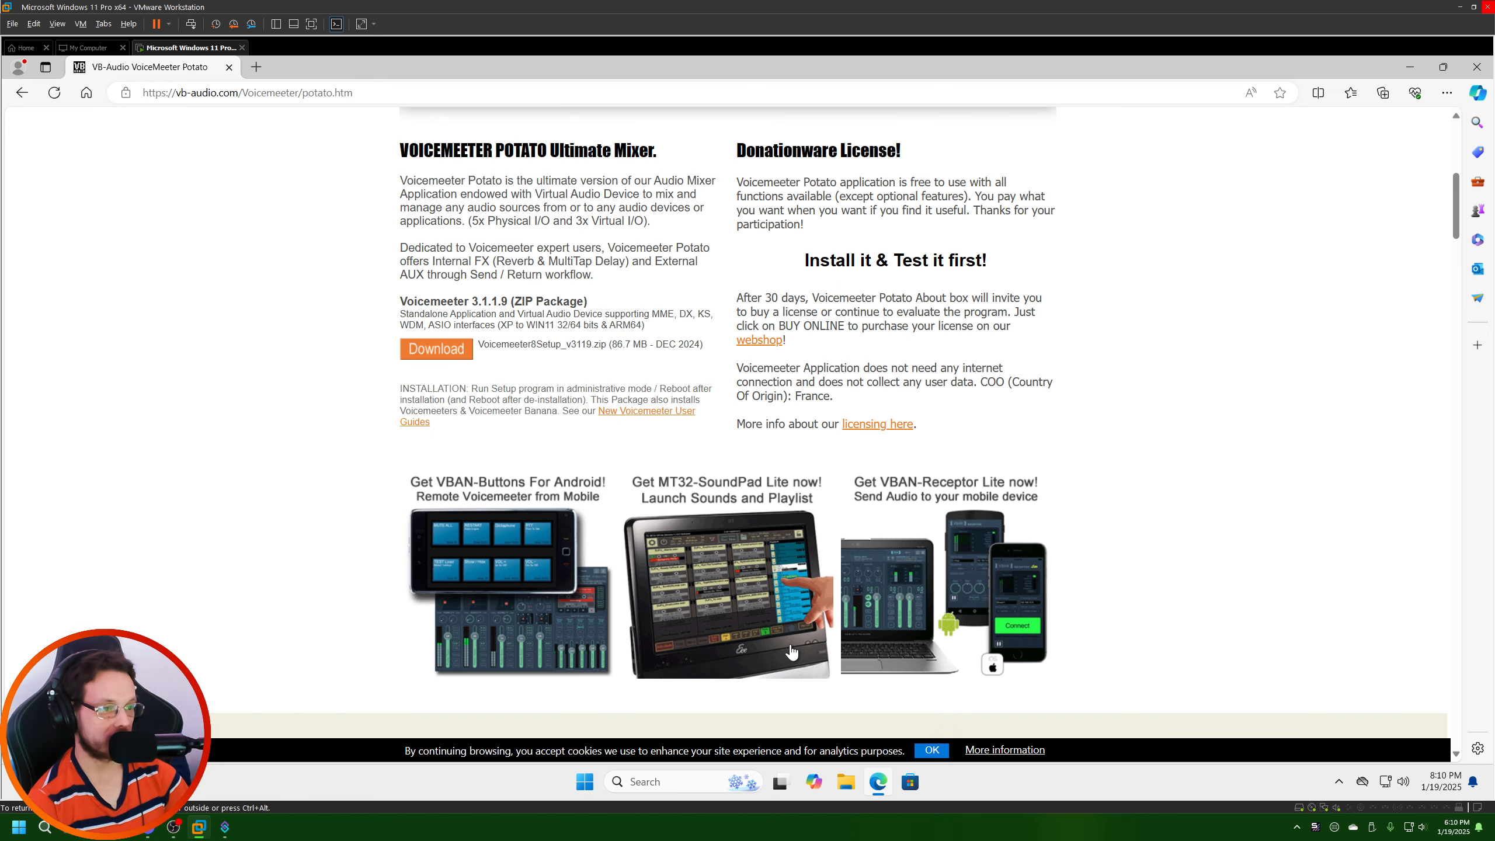
drag(547, 151, 385, 148)
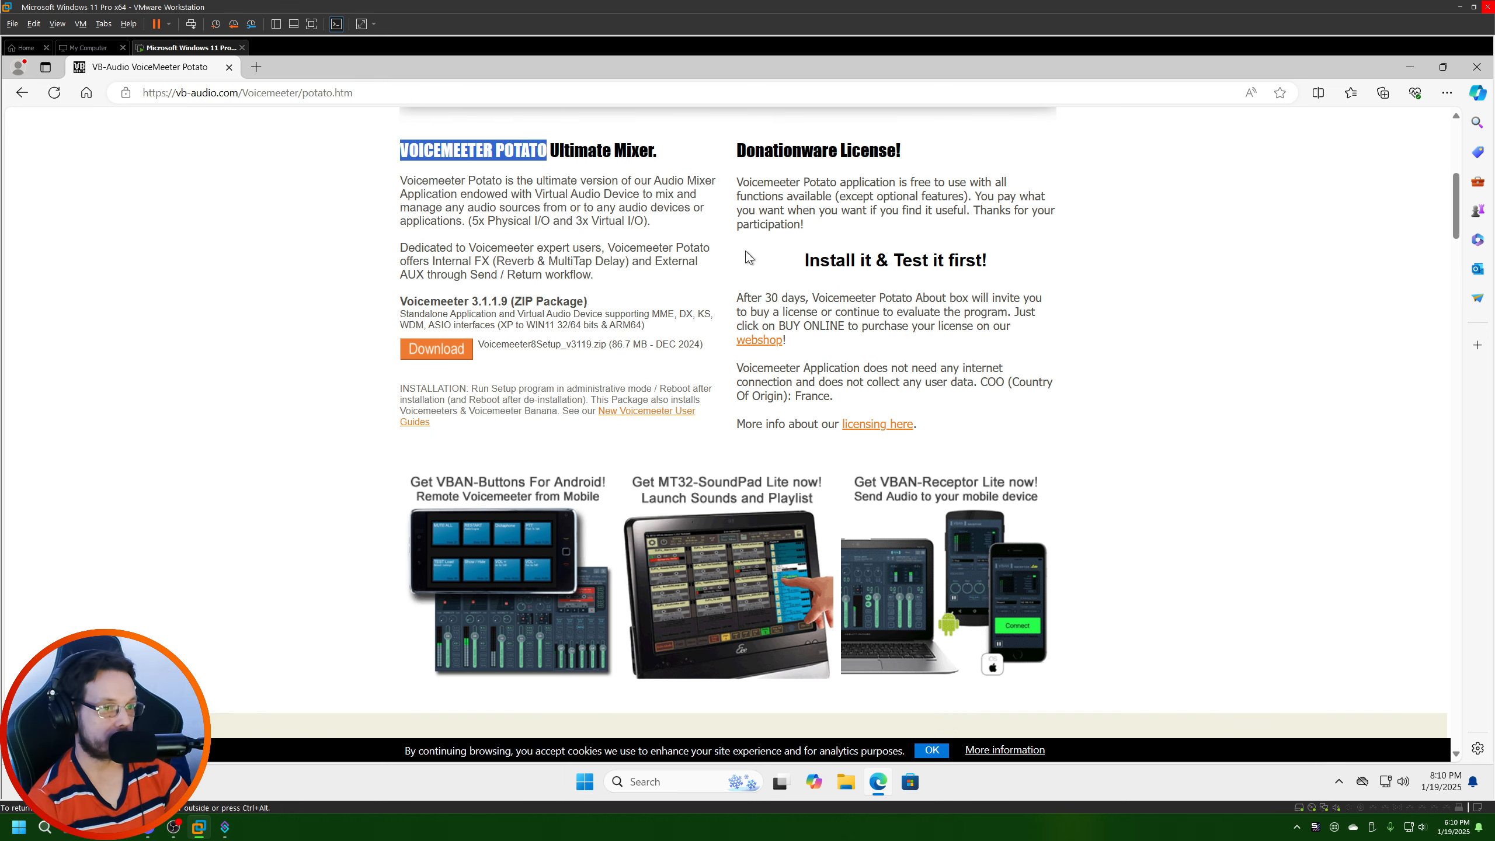
drag(742, 296, 800, 297)
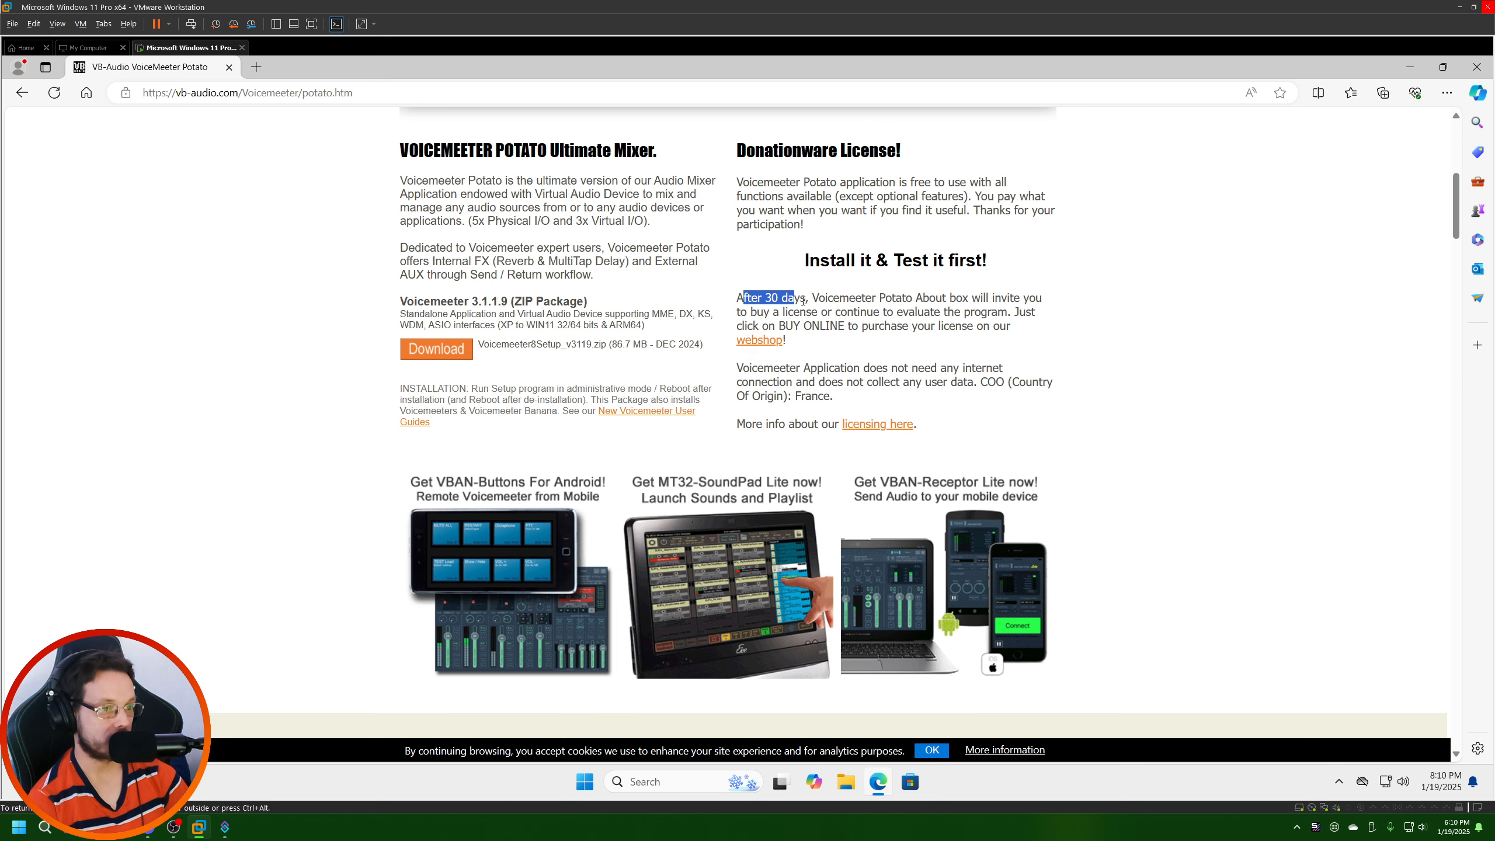
Select the P2 contribution tier ($20.00) in the Voicemeeter Potato web shop, then return to the download page
click(762, 340)
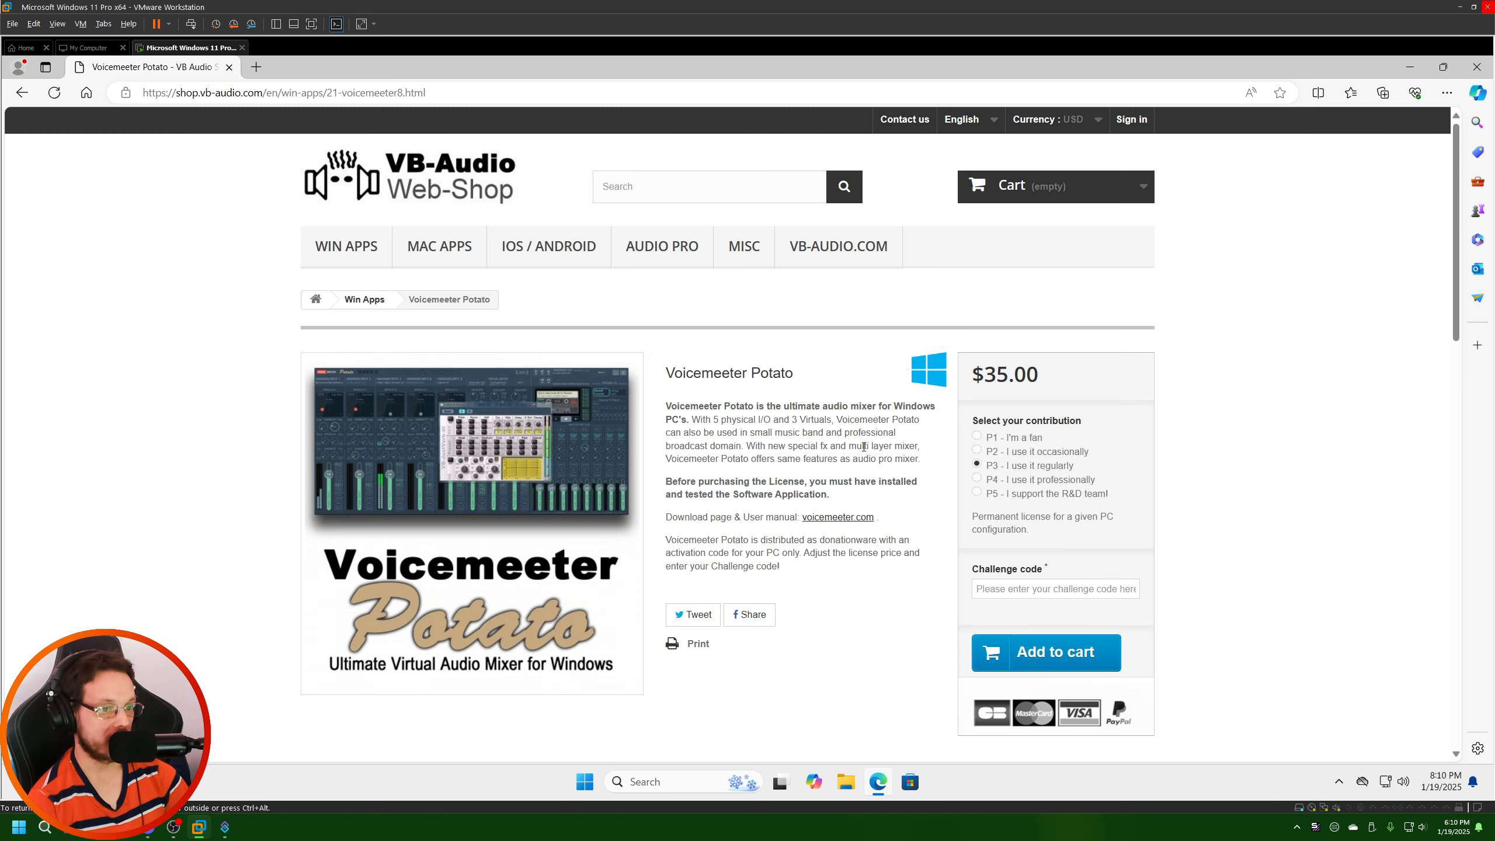
click(977, 450)
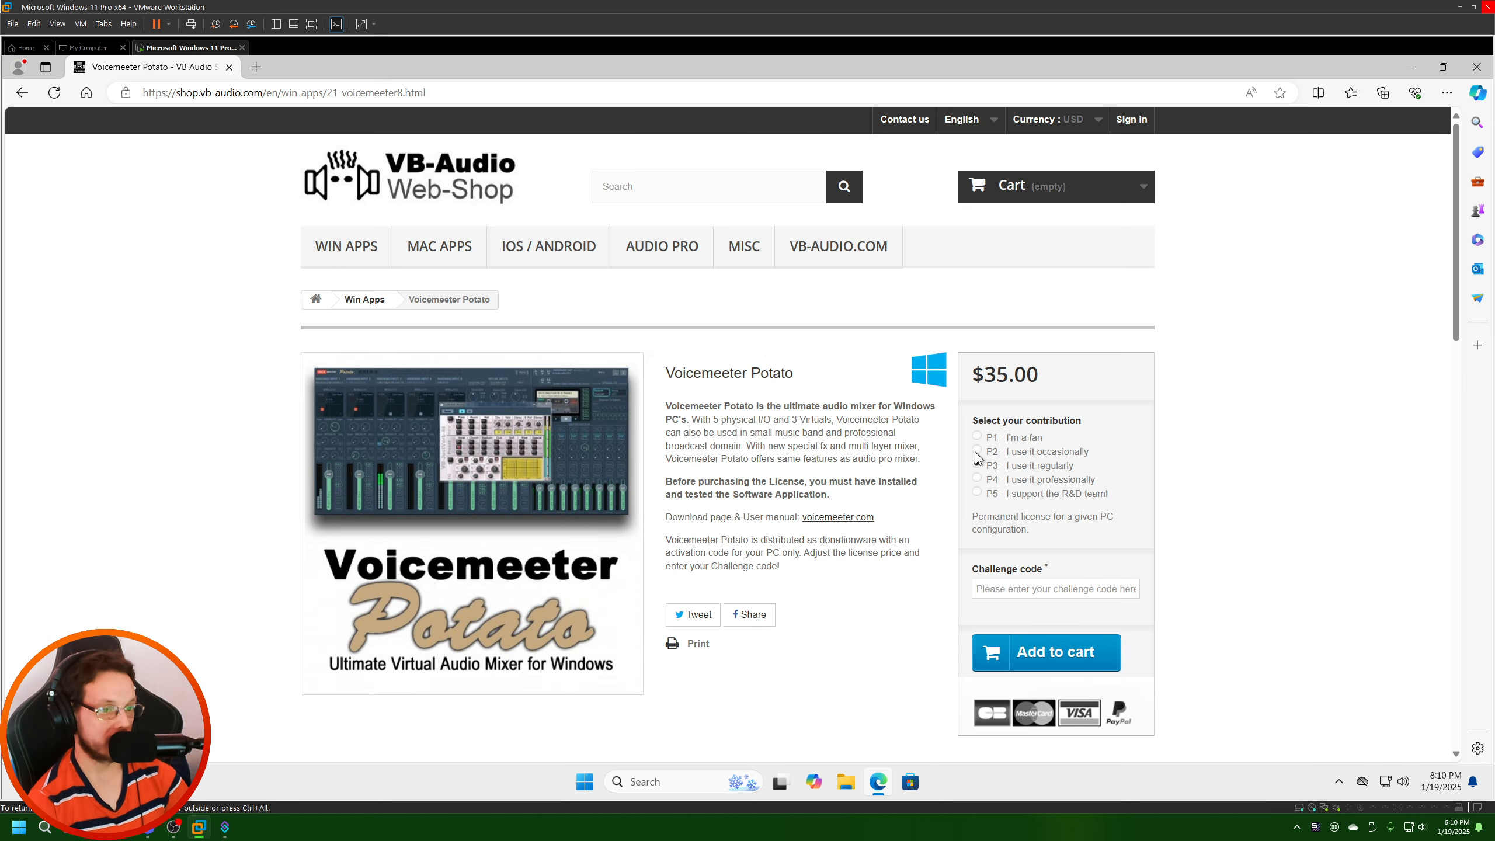
drag(977, 377, 1082, 379)
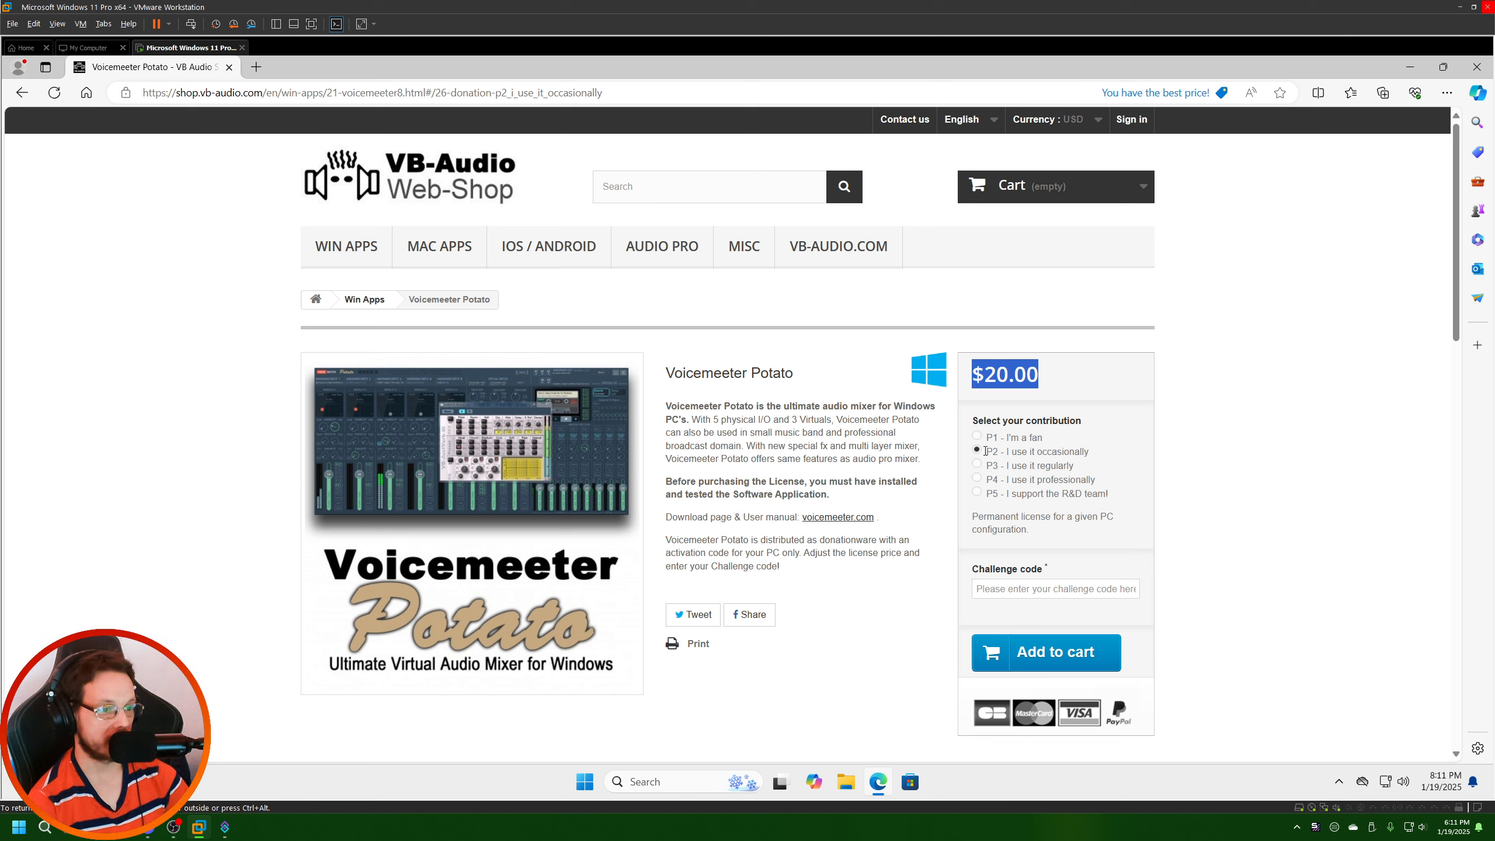
click(770, 485)
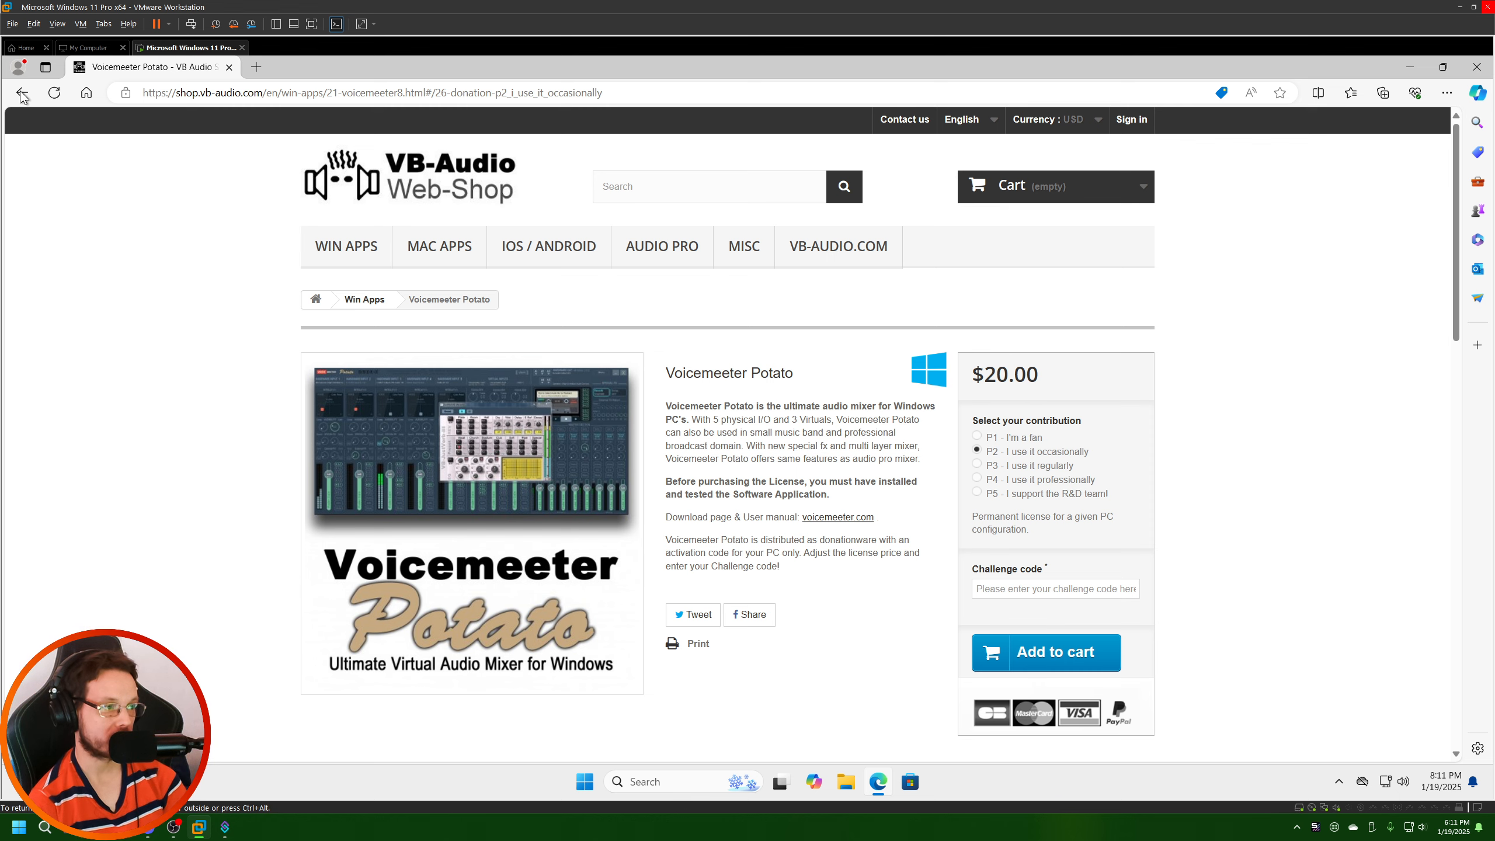
click(22, 94)
Look over the Voicemeeter Banana product page for comparison
scroll(286, 505, up, 6)
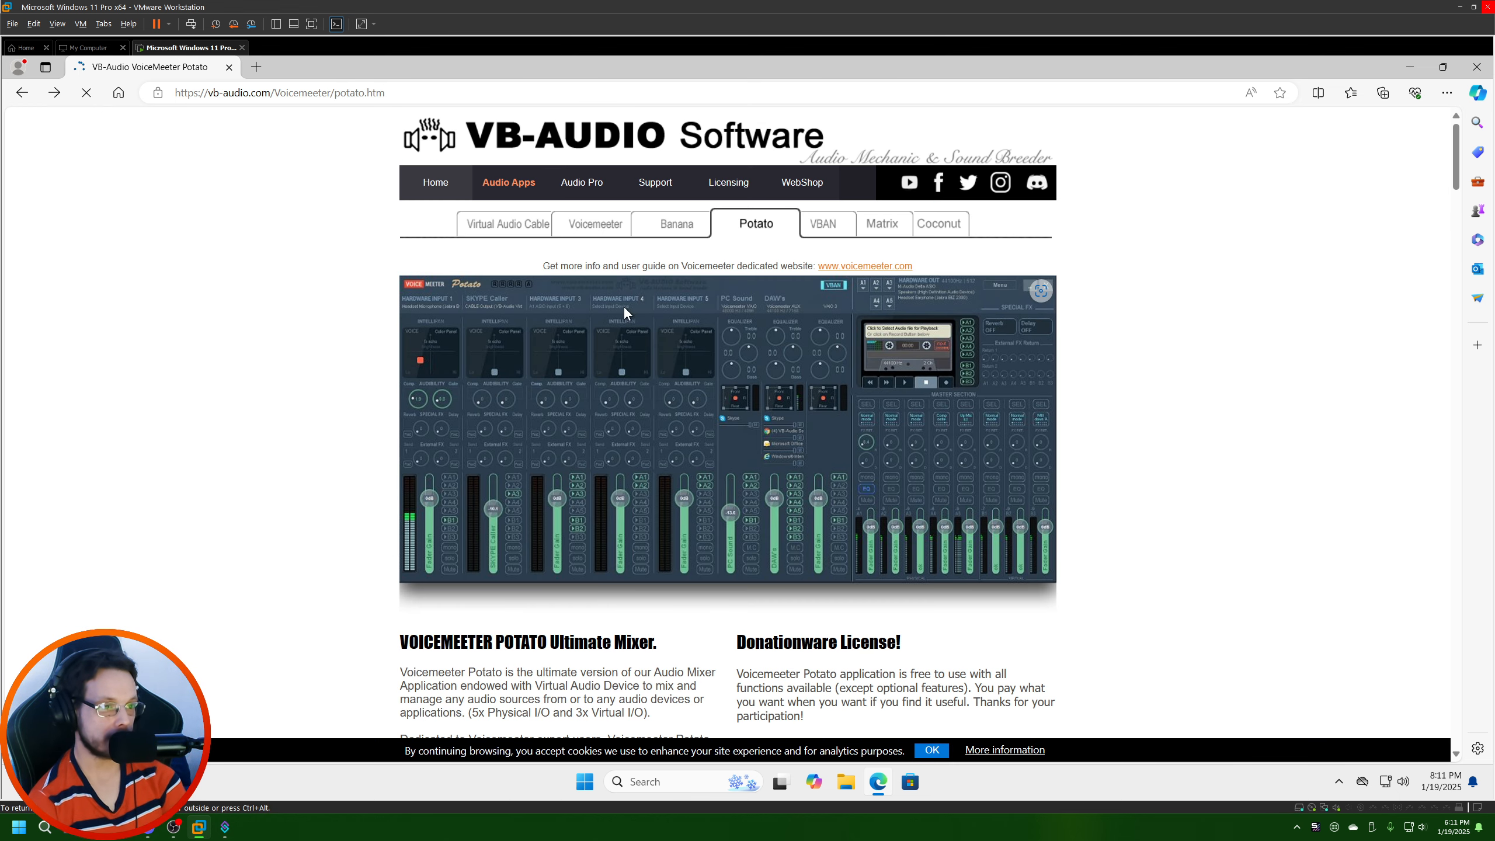
click(674, 230)
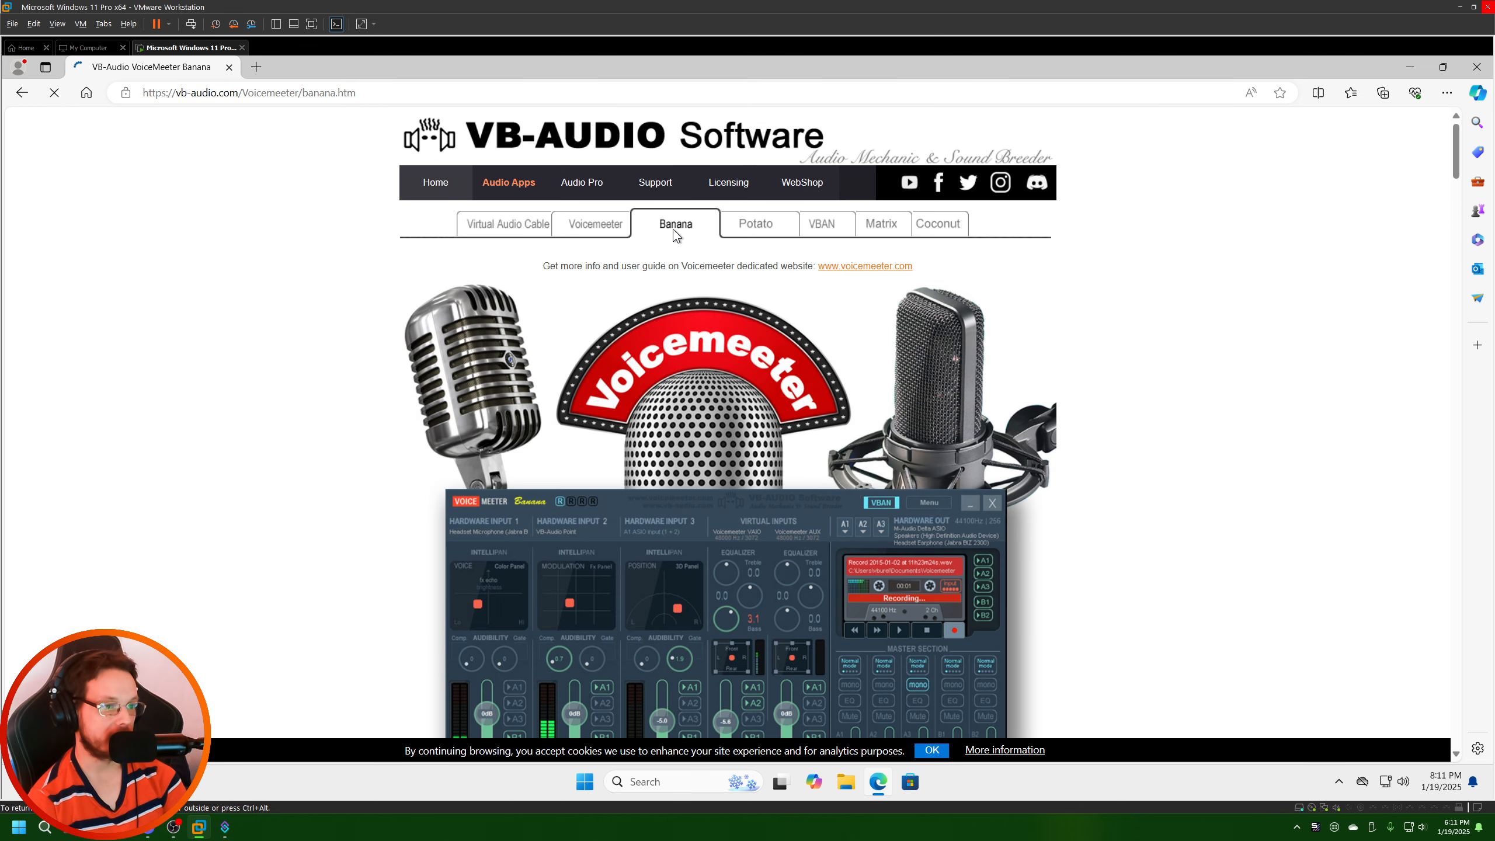
scroll(710, 468, down, 3)
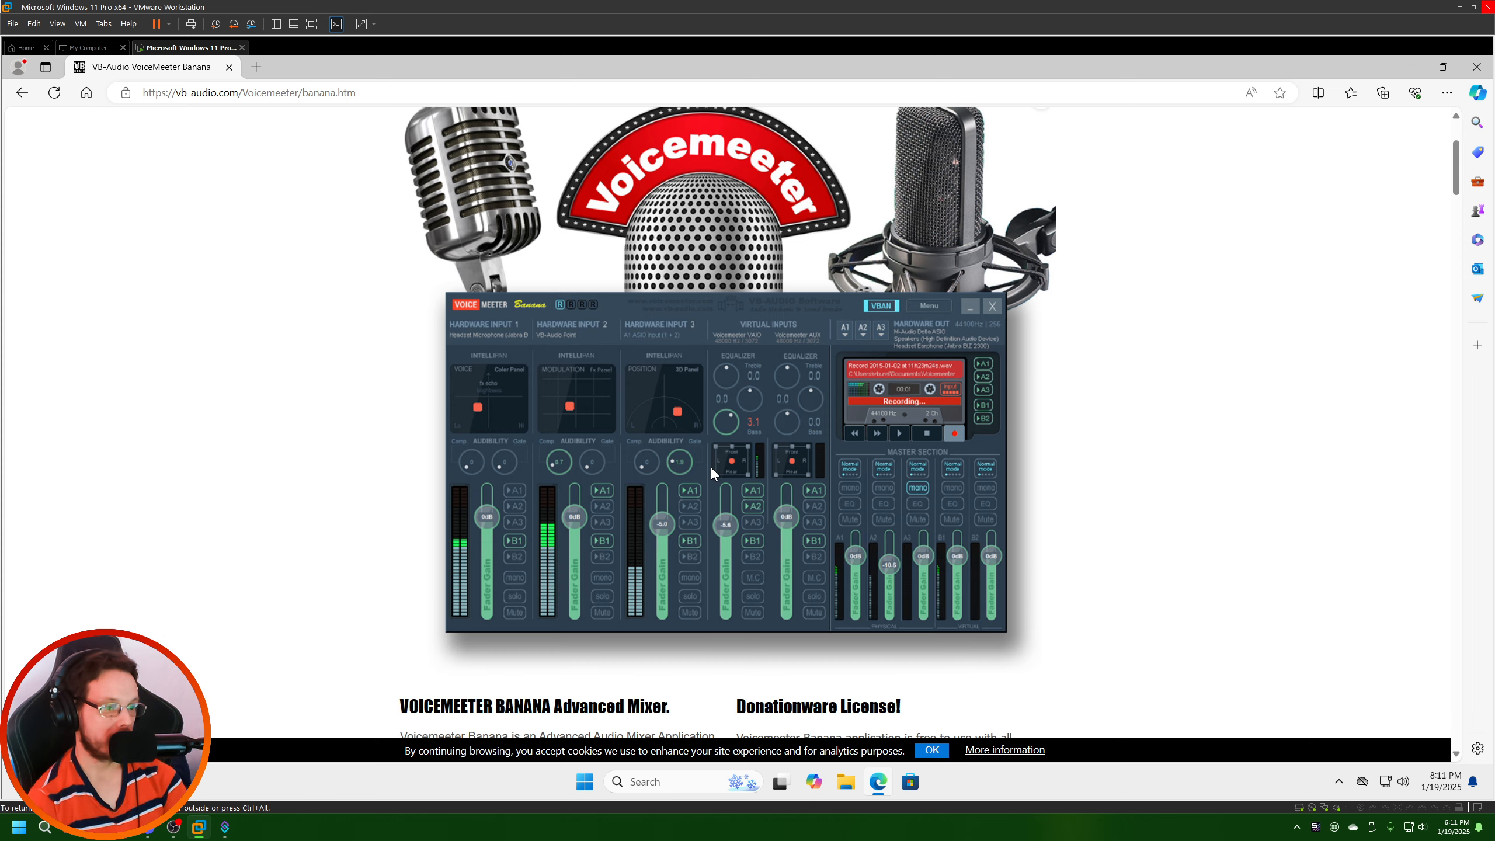
scroll(758, 514, down, 2)
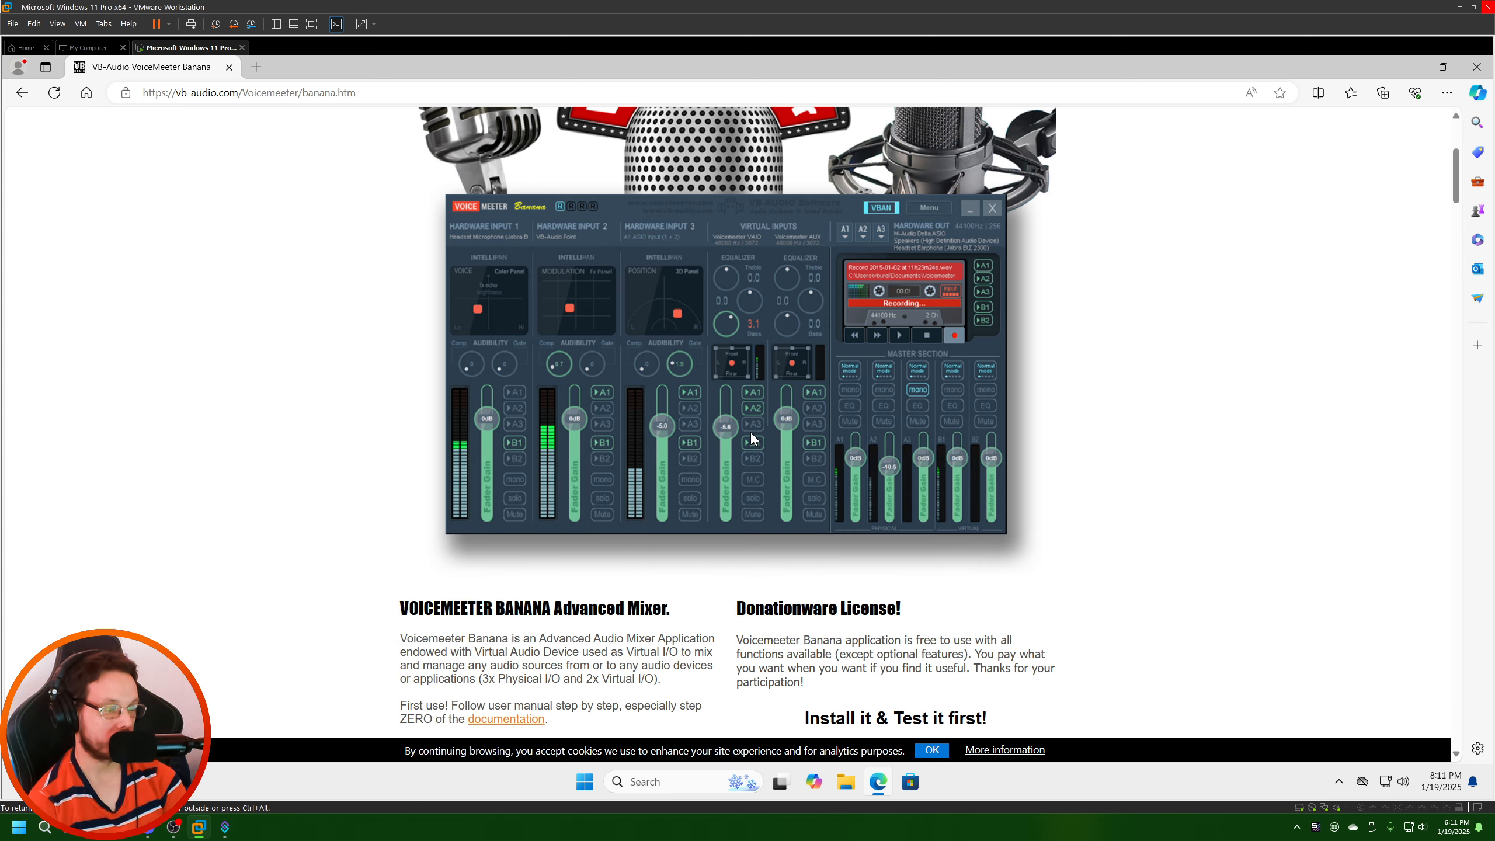
scroll(750, 429, down, 6)
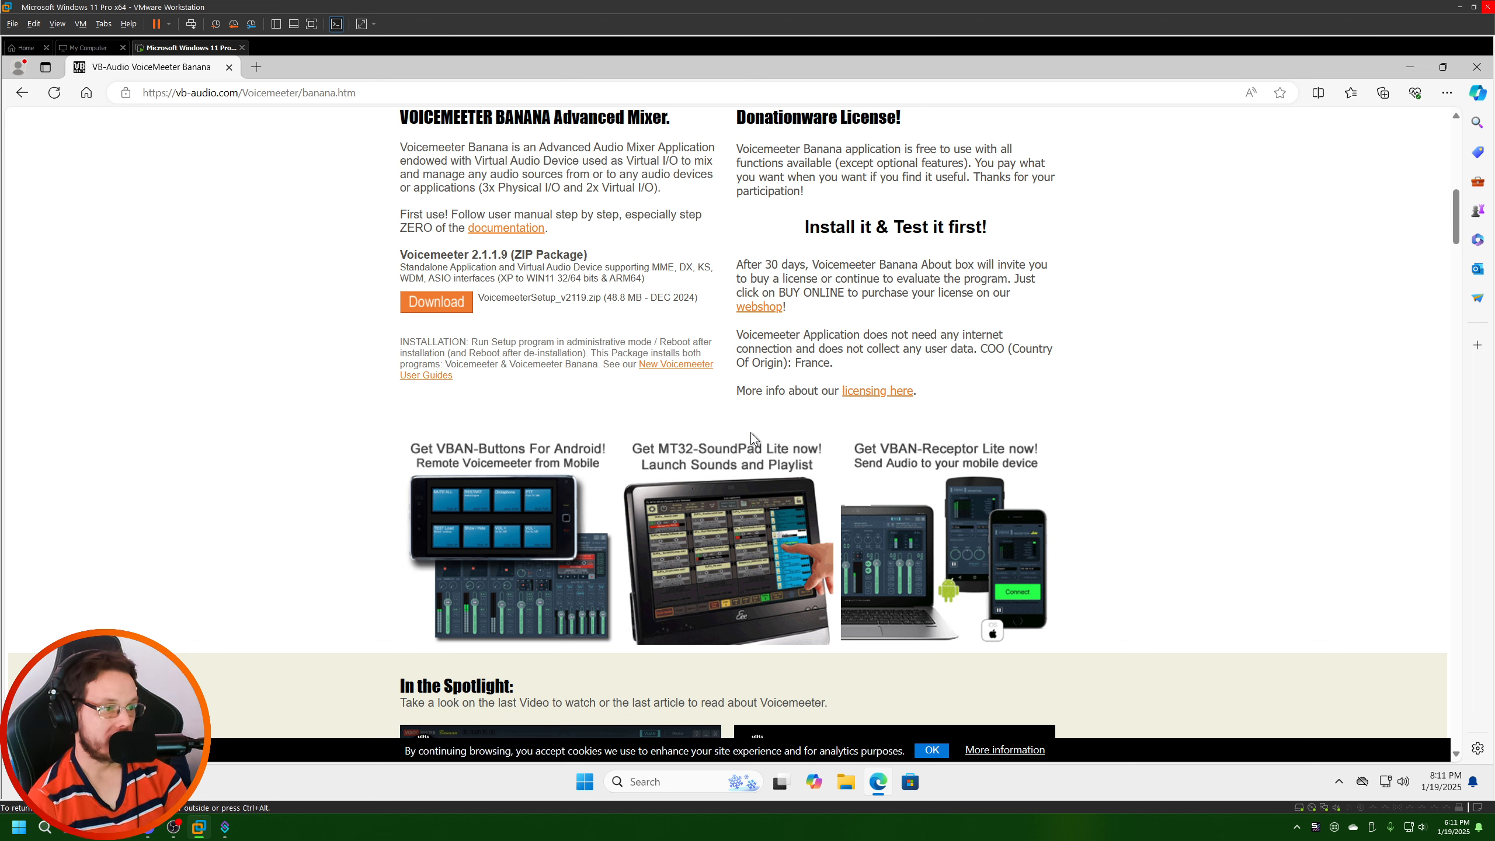
scroll(652, 441, up, 3)
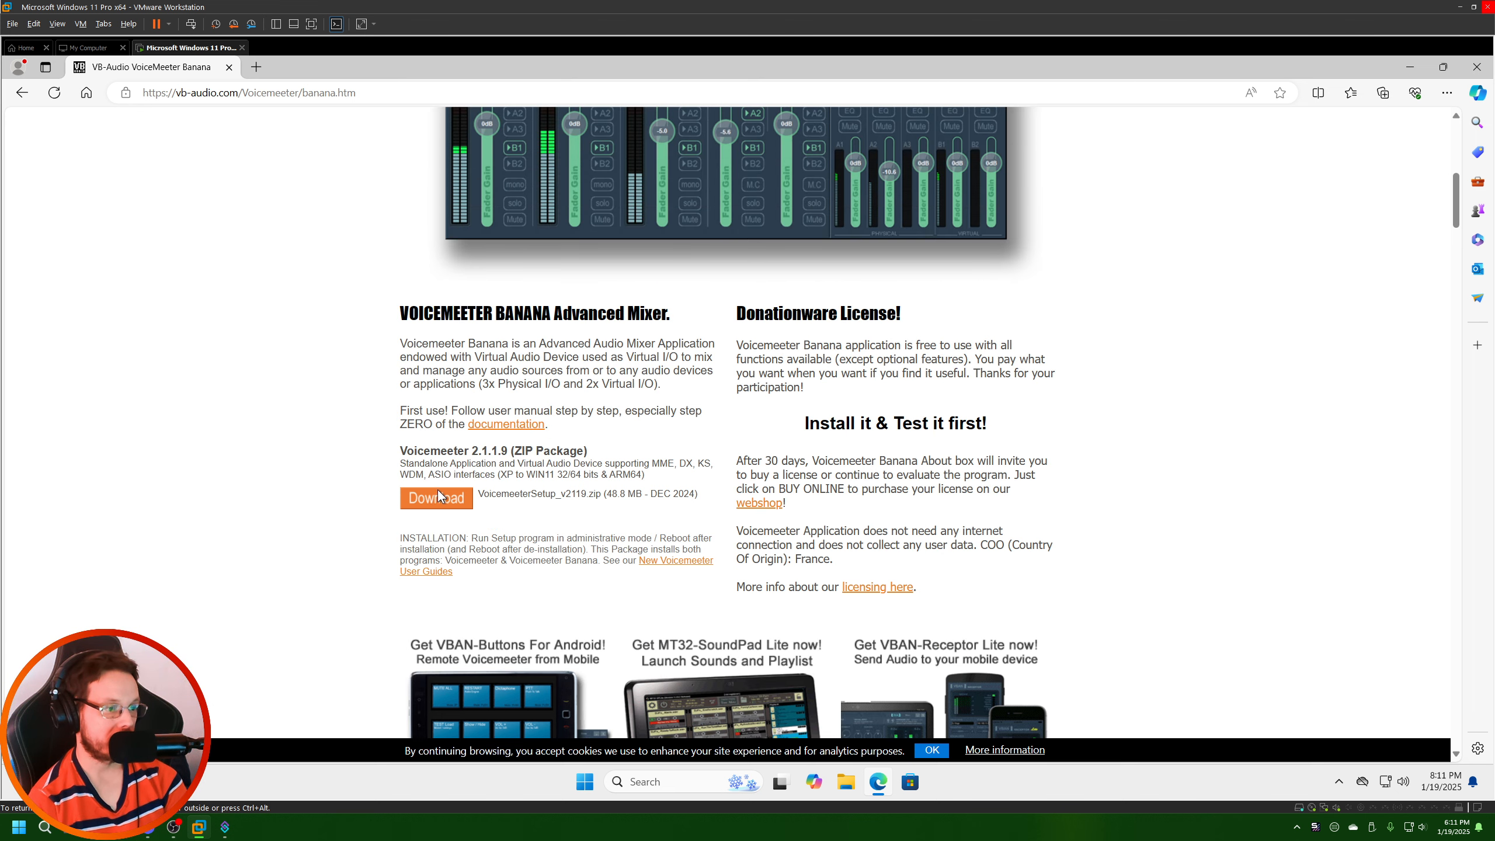
scroll(465, 500, up, 10)
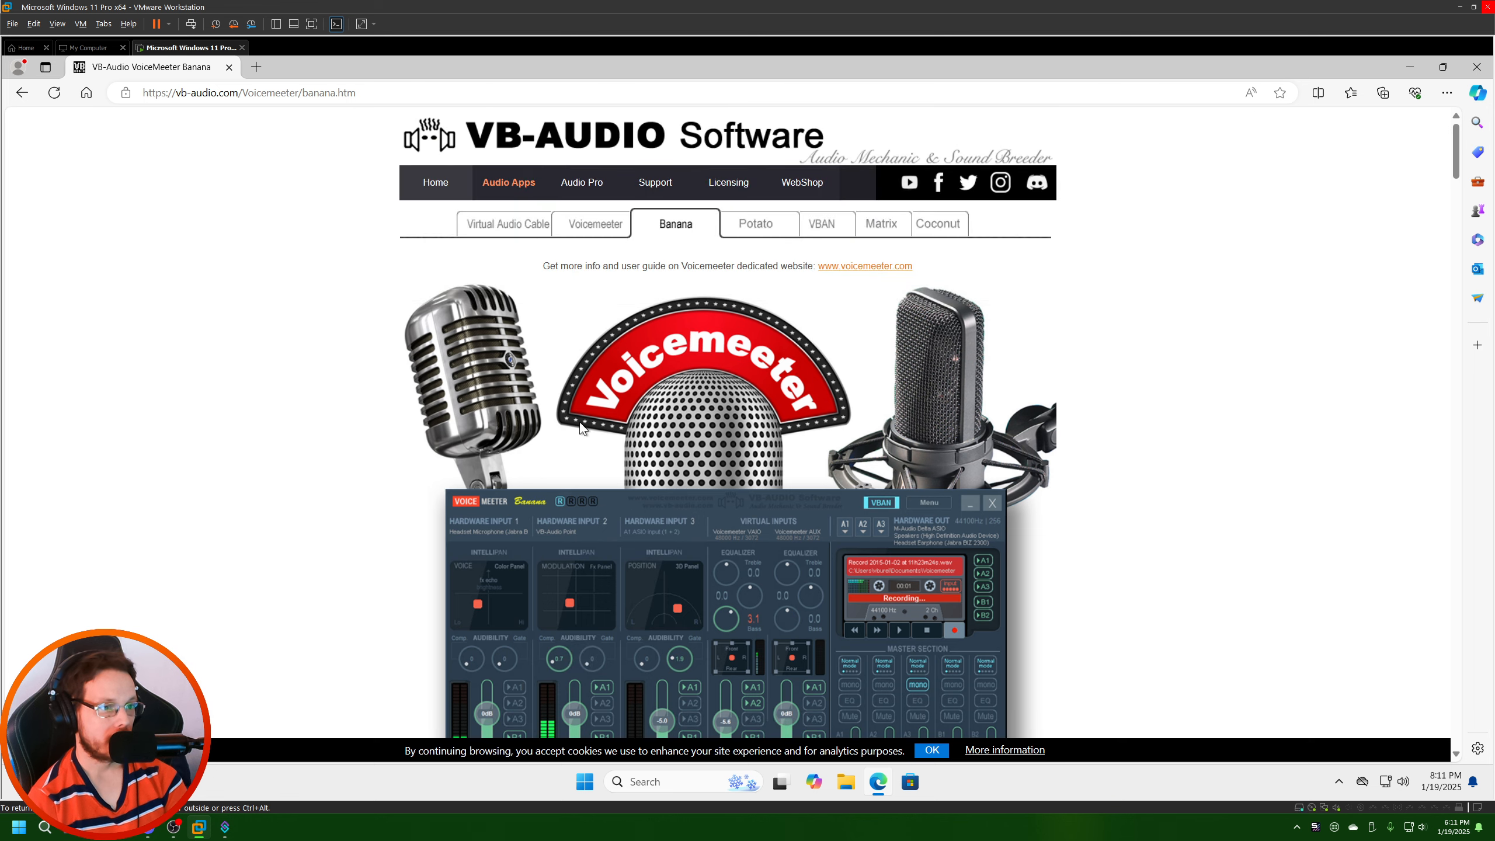
Download the Voicemeeter Potato zip package from the Potato page and open it
click(743, 226)
scroll(529, 498, down, 10)
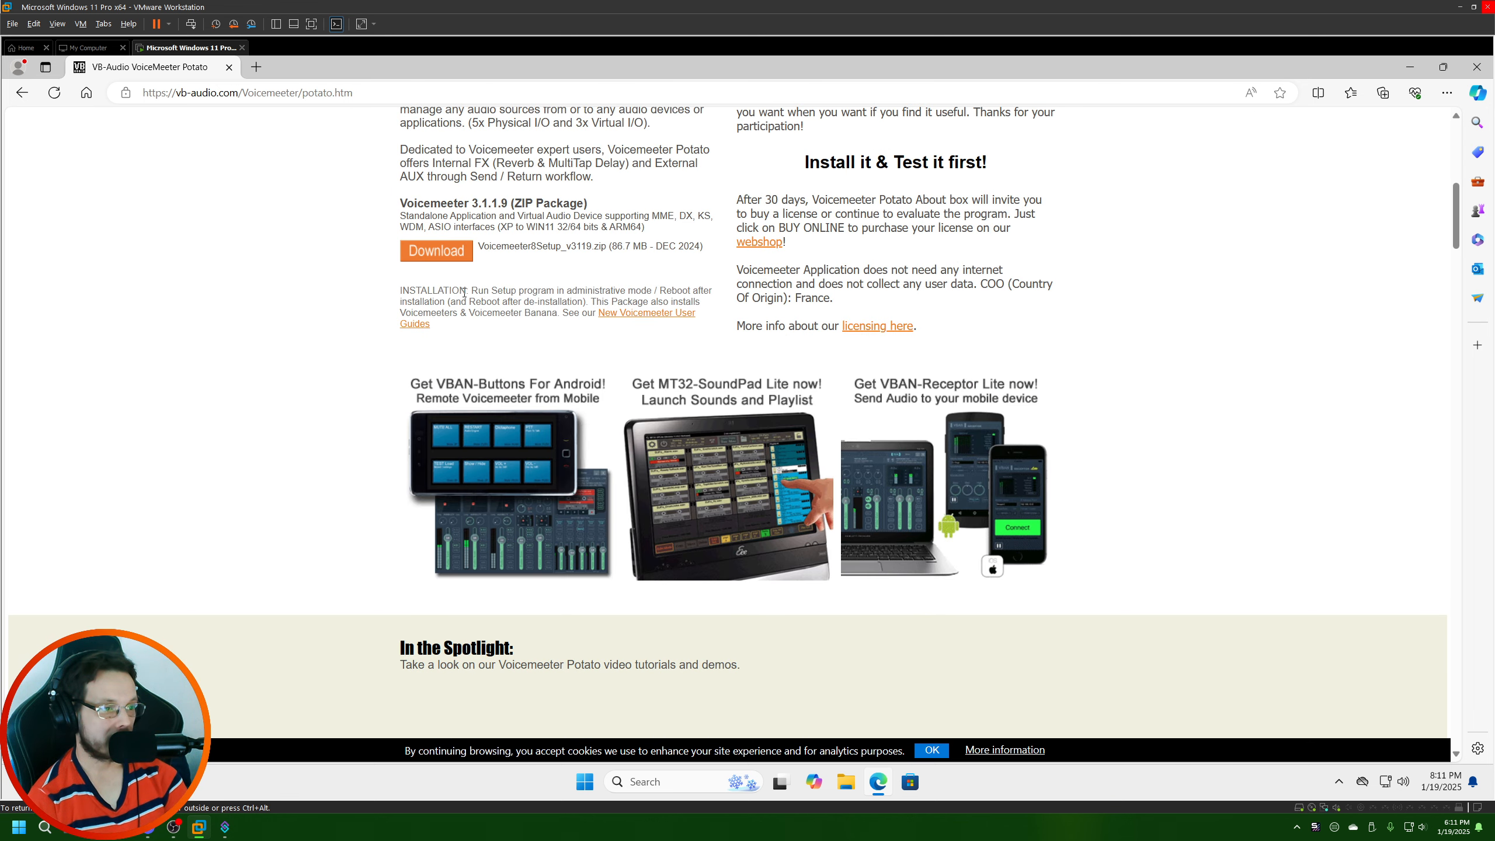
click(451, 260)
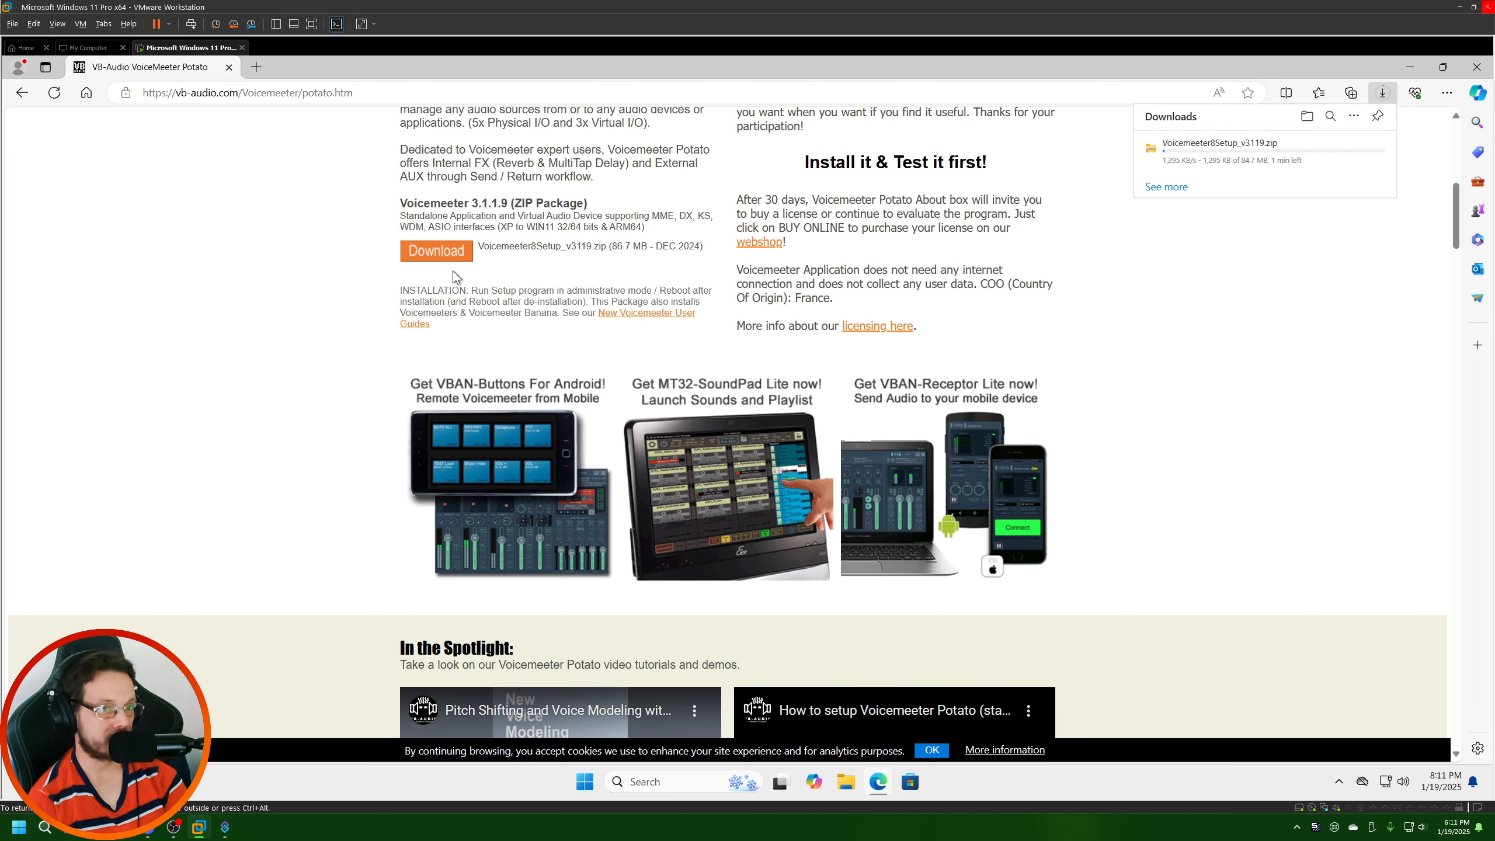
scroll(442, 453, up, 10)
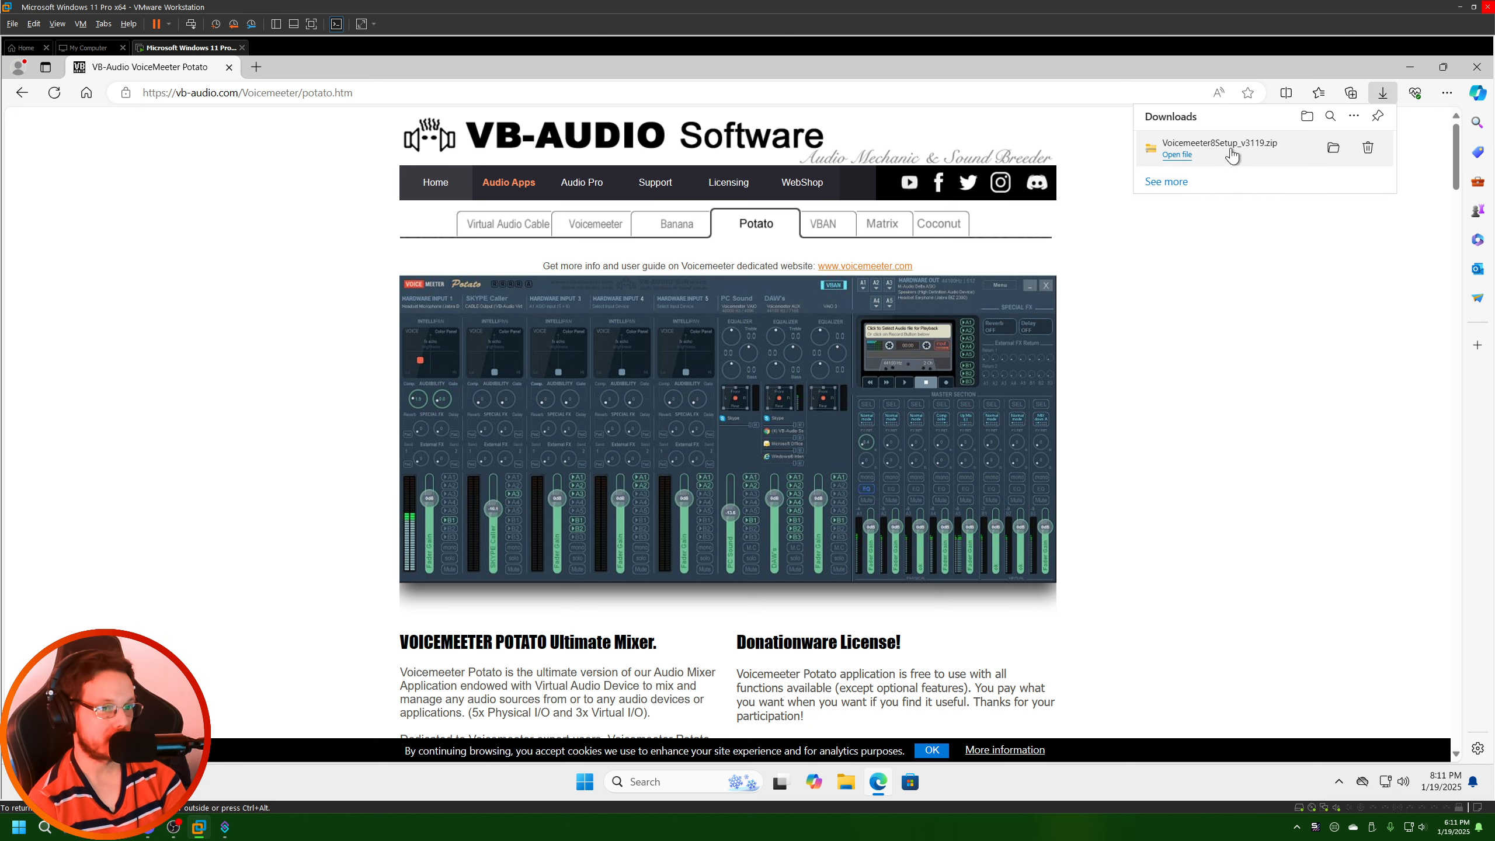
click(1254, 152)
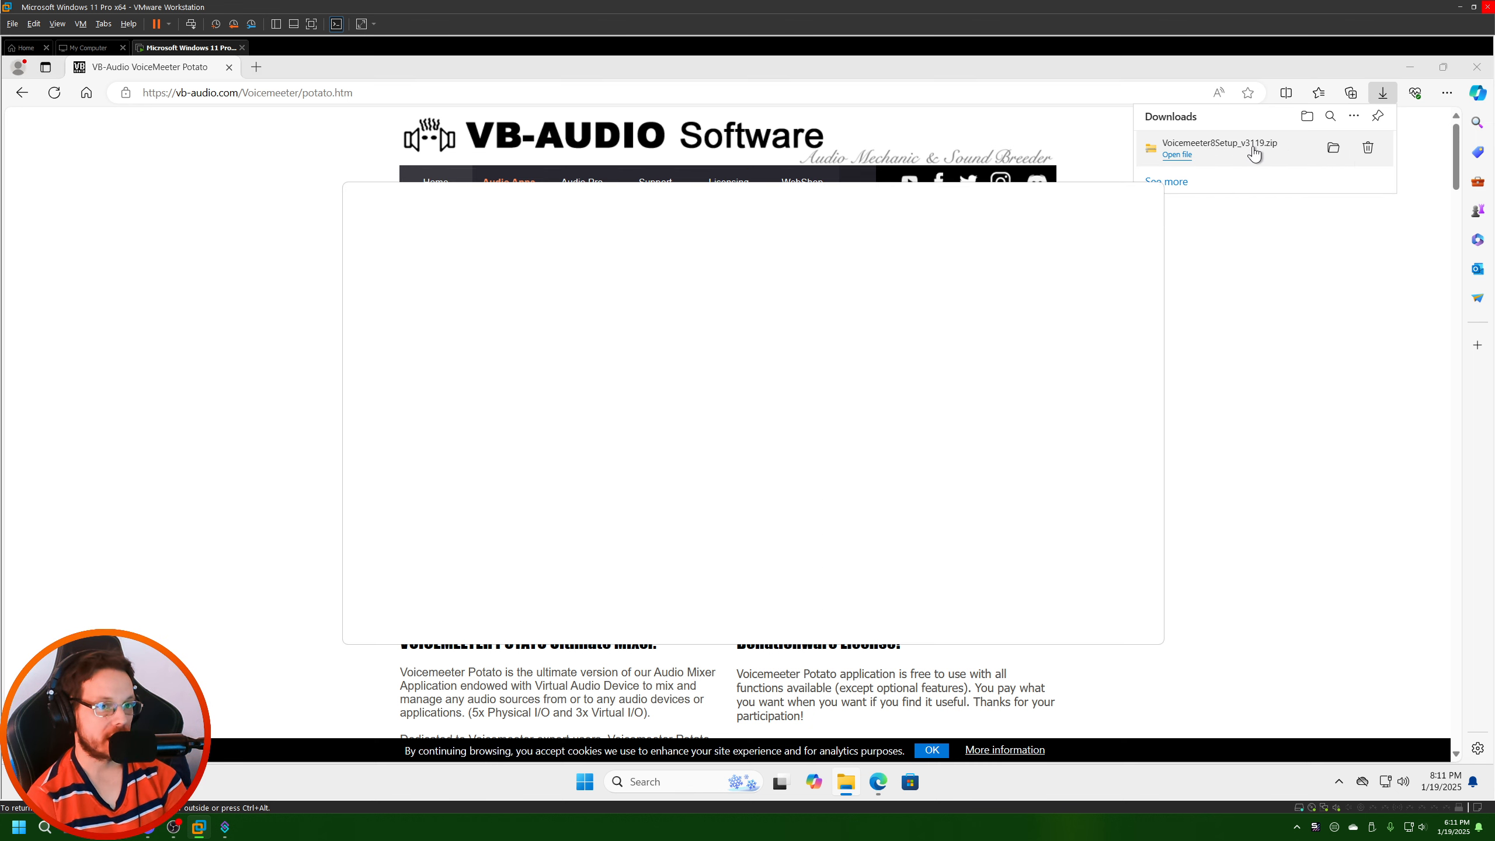
Launch Voicemeeter8Setup from the zip, approve the UAC prompt, and close Edge and the zip folder
click(538, 323)
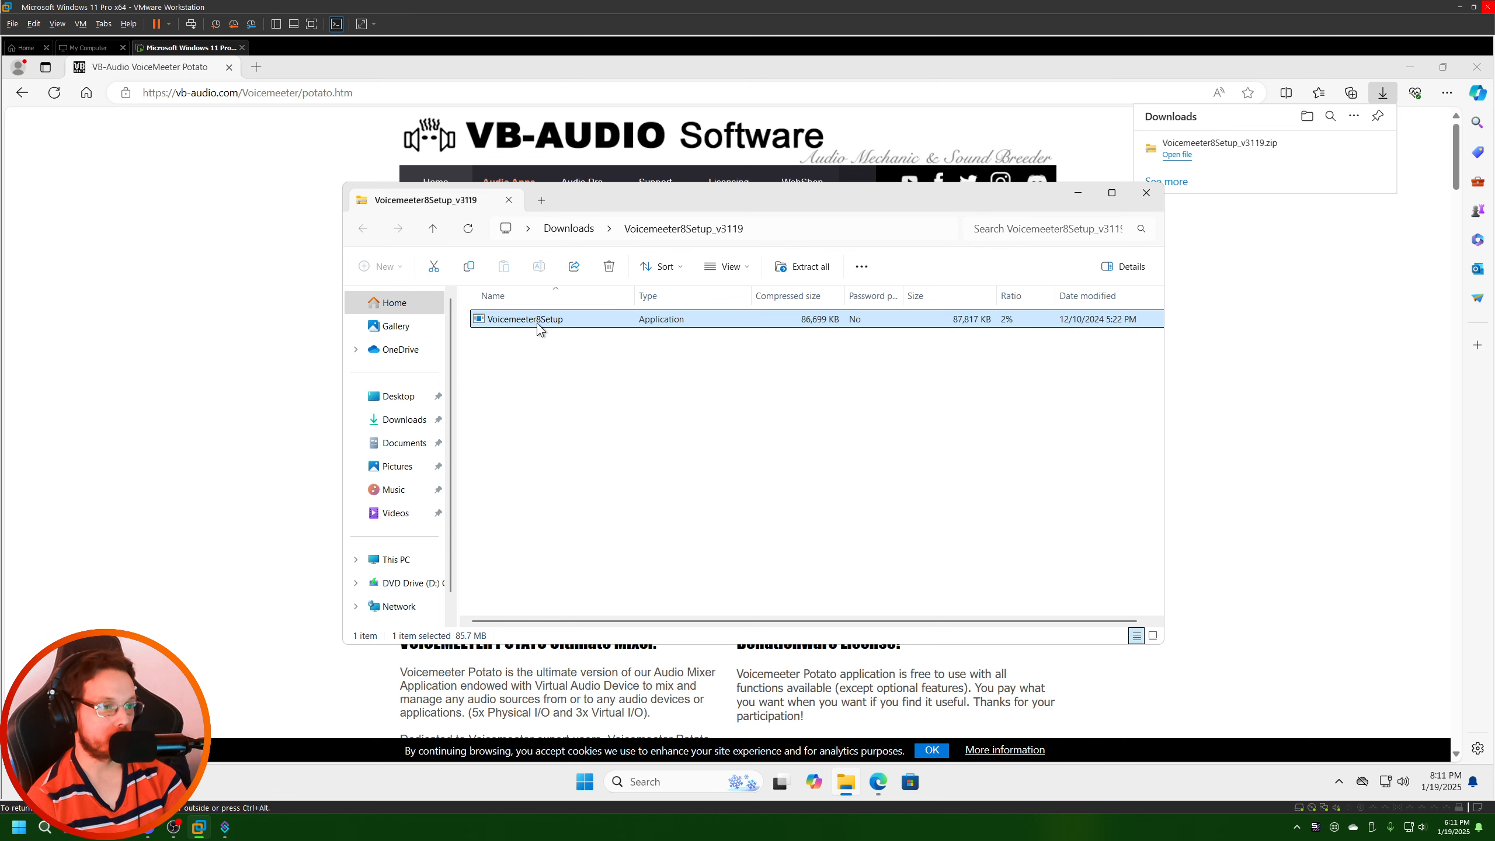
double_click(537, 323)
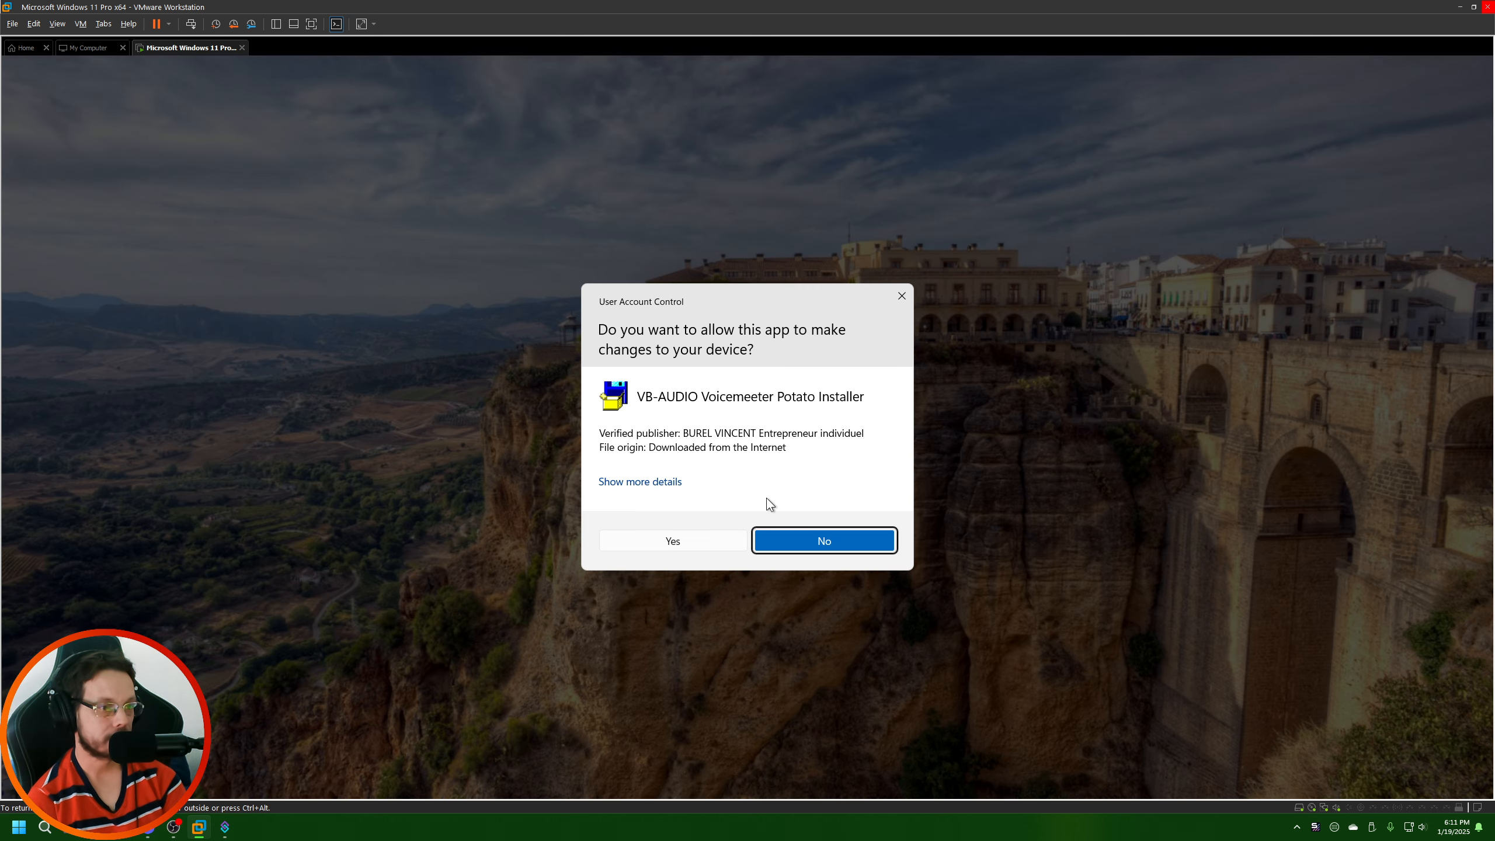
click(673, 541)
click(1476, 68)
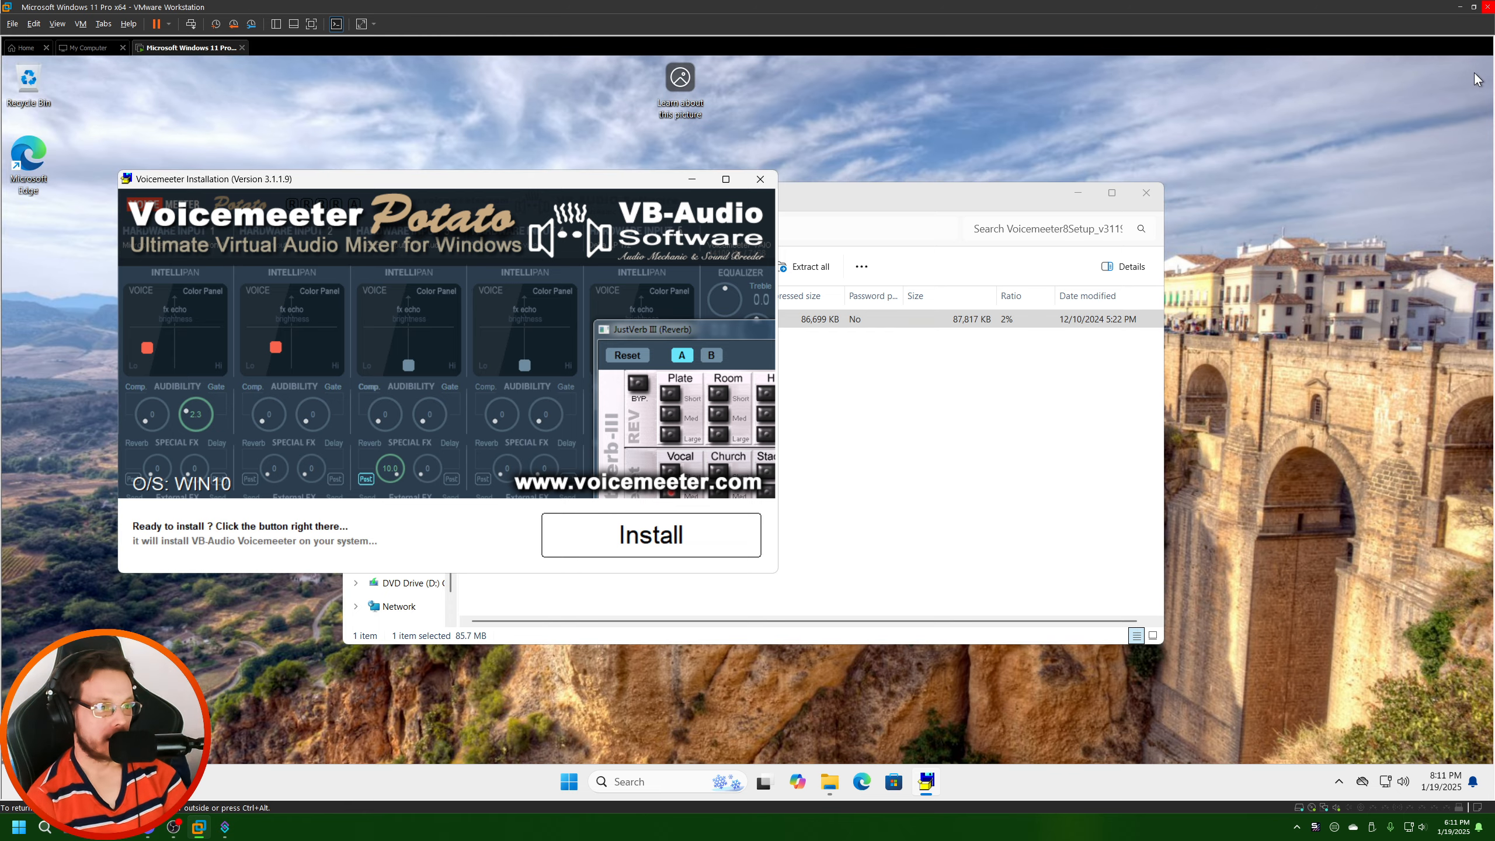
click(1145, 193)
Install Voicemeeter Potato and switch the virtual machine to full screen
drag(559, 188, 854, 203)
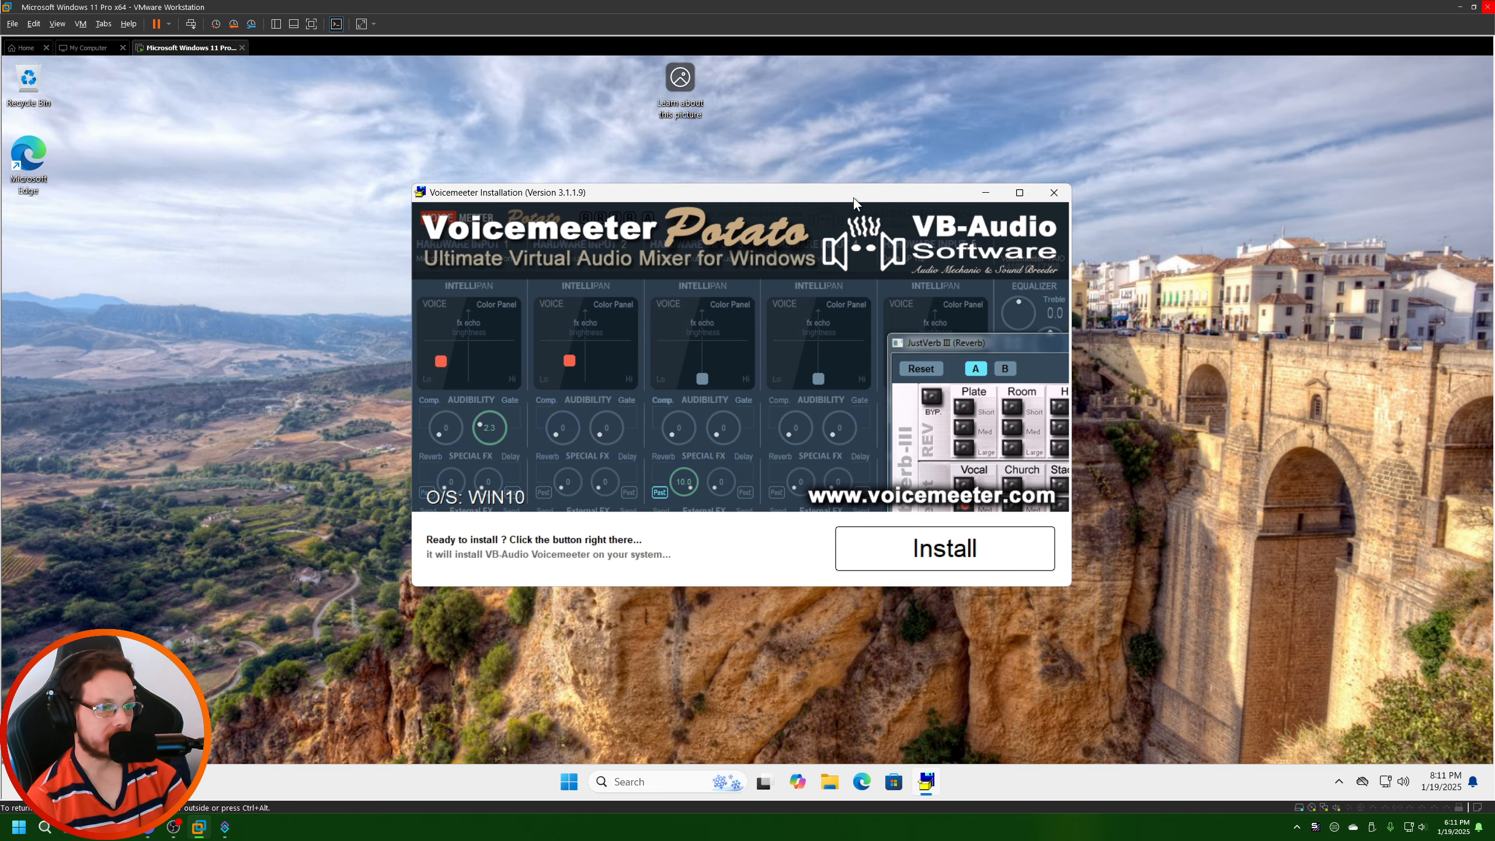
click(939, 554)
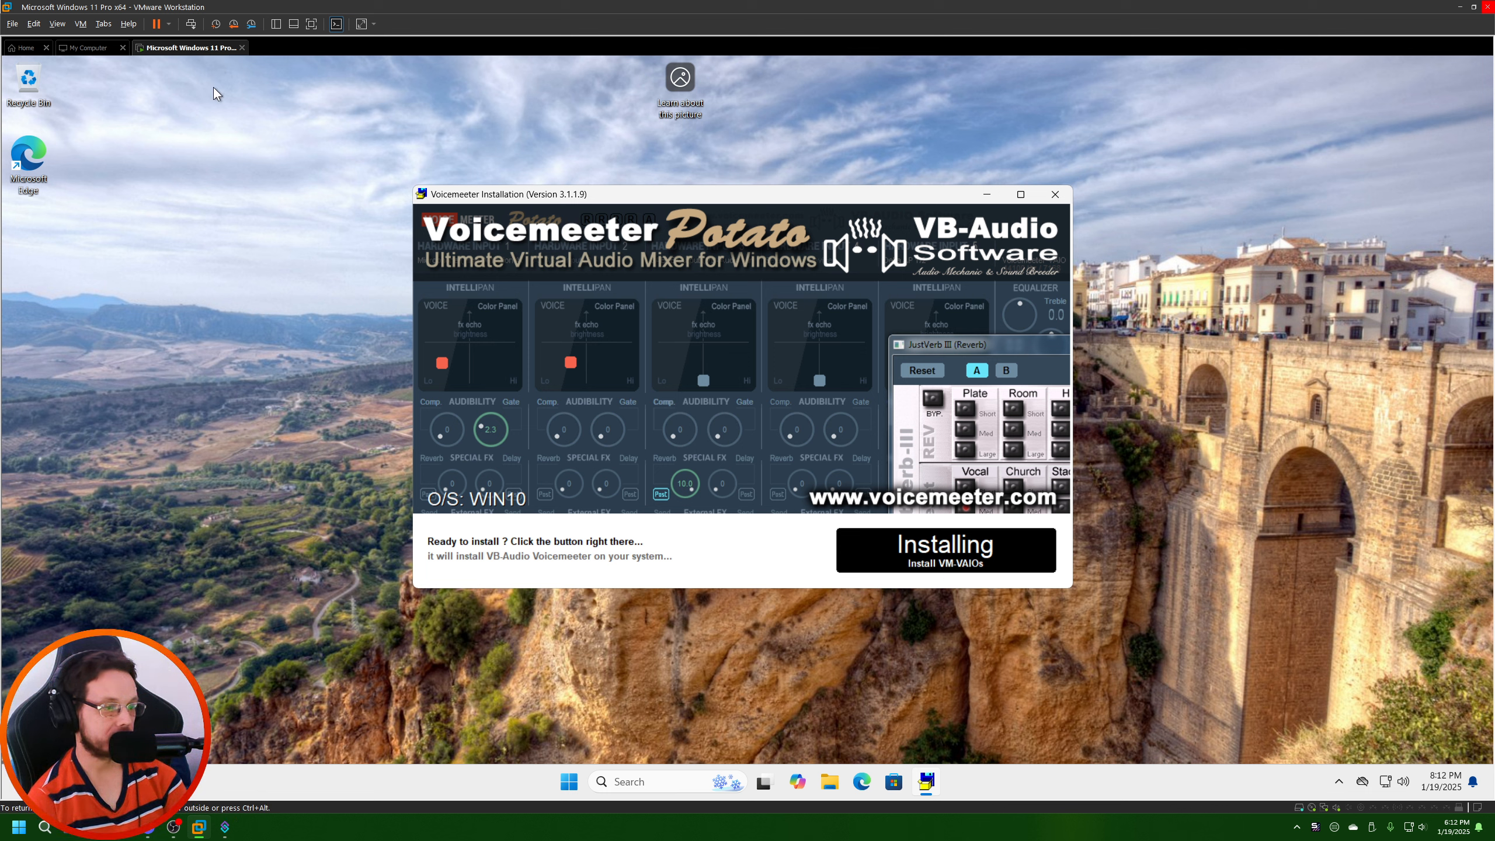
click(81, 24)
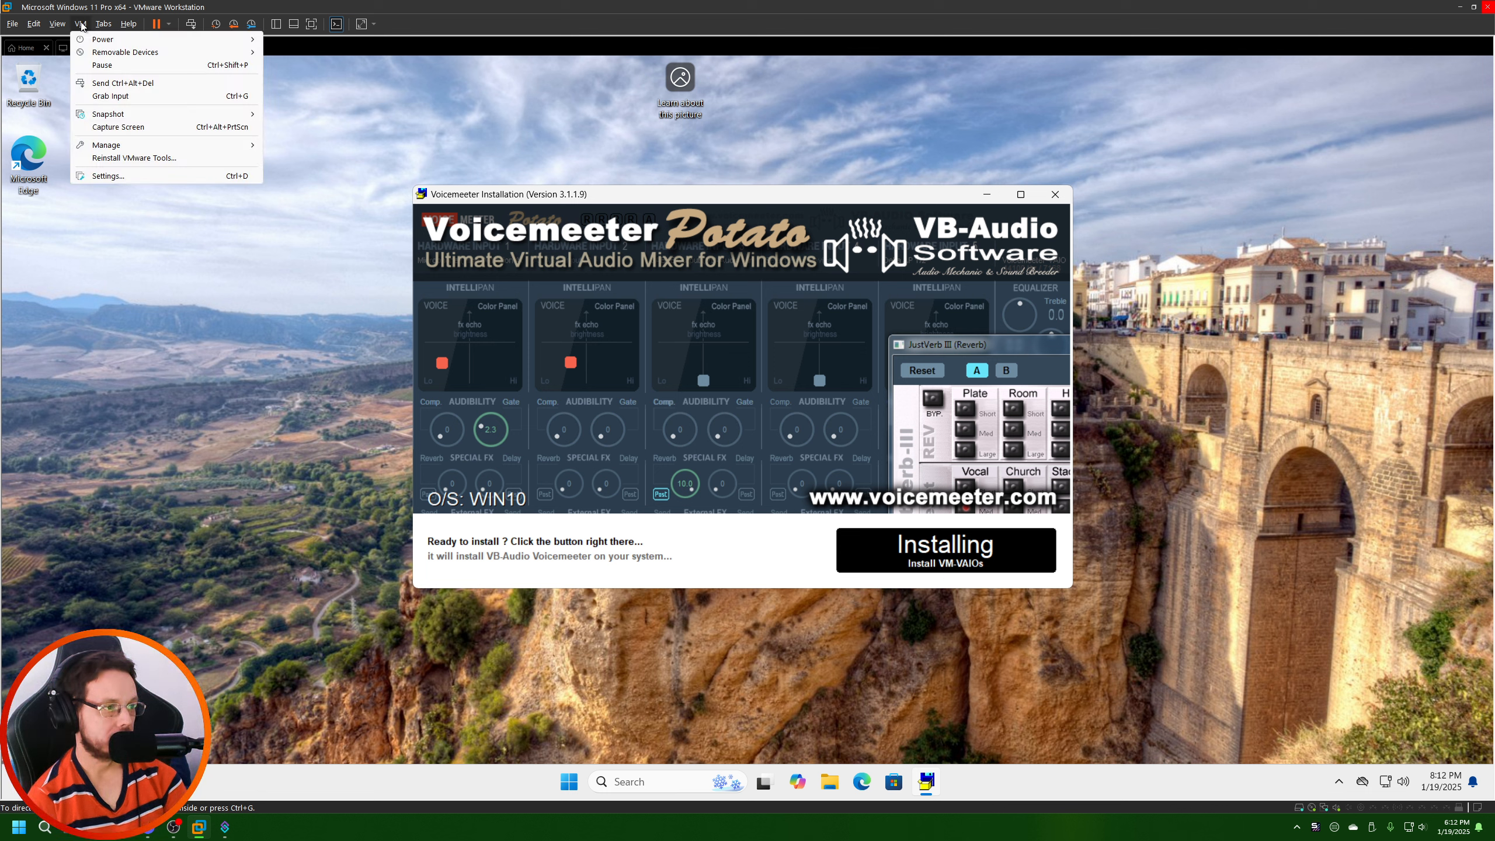
click(236, 209)
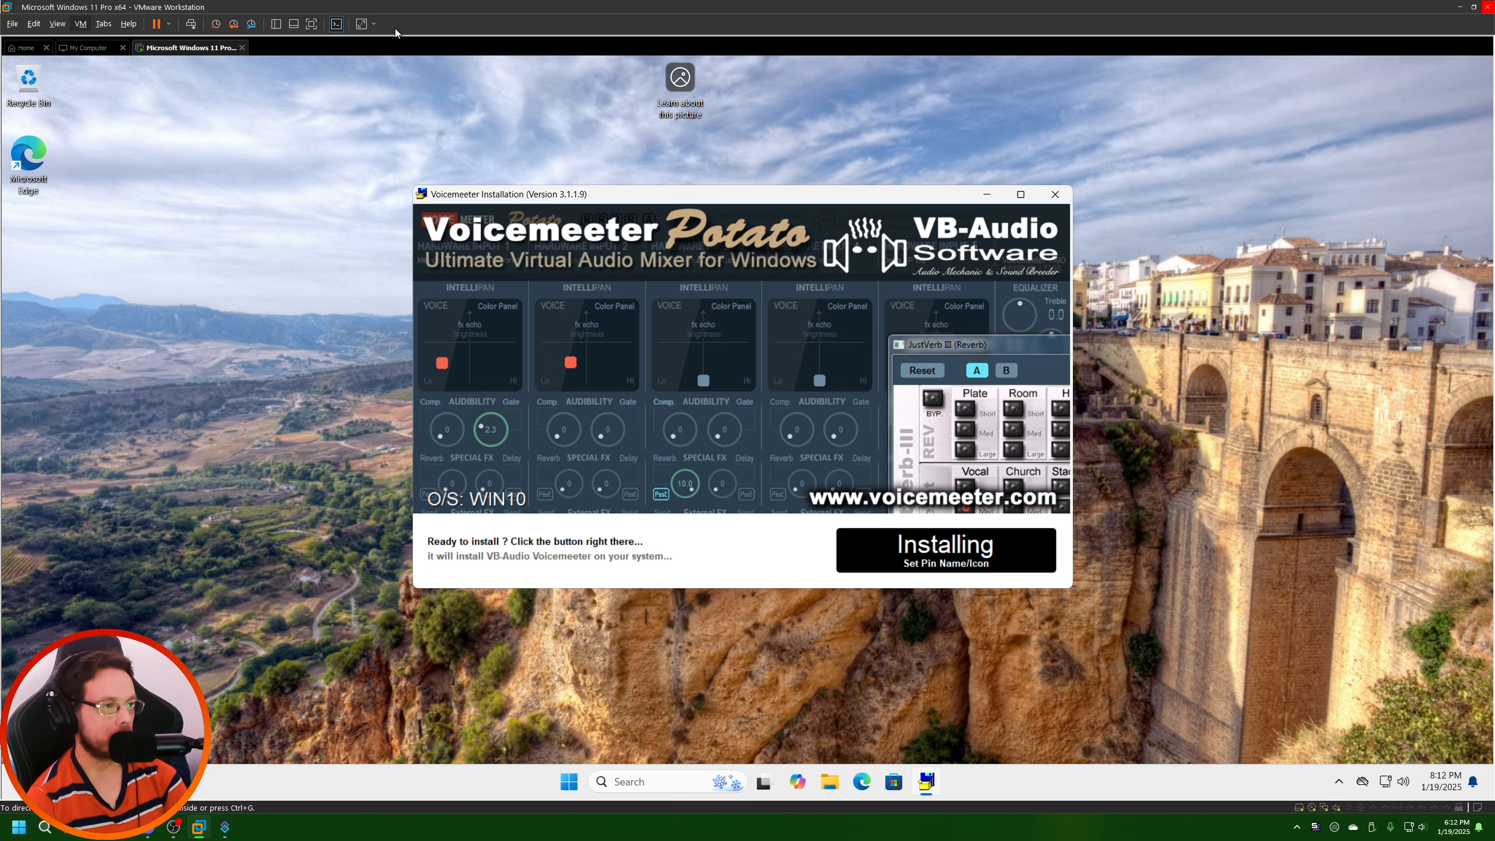
click(58, 27)
click(70, 42)
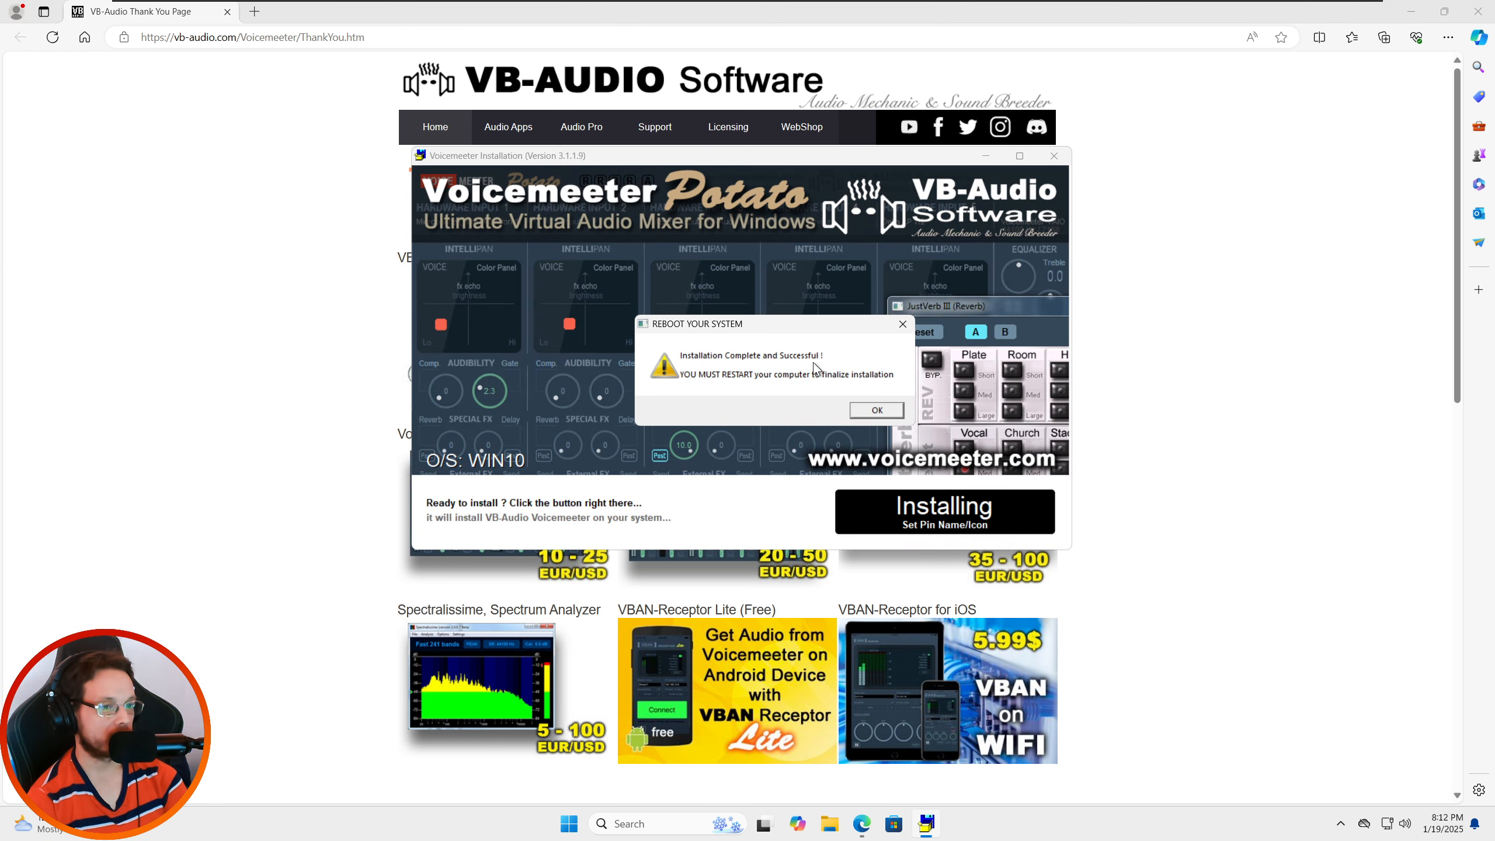
Acknowledge the installation-complete notice, close Edge, and restart Windows
click(876, 411)
click(1481, 13)
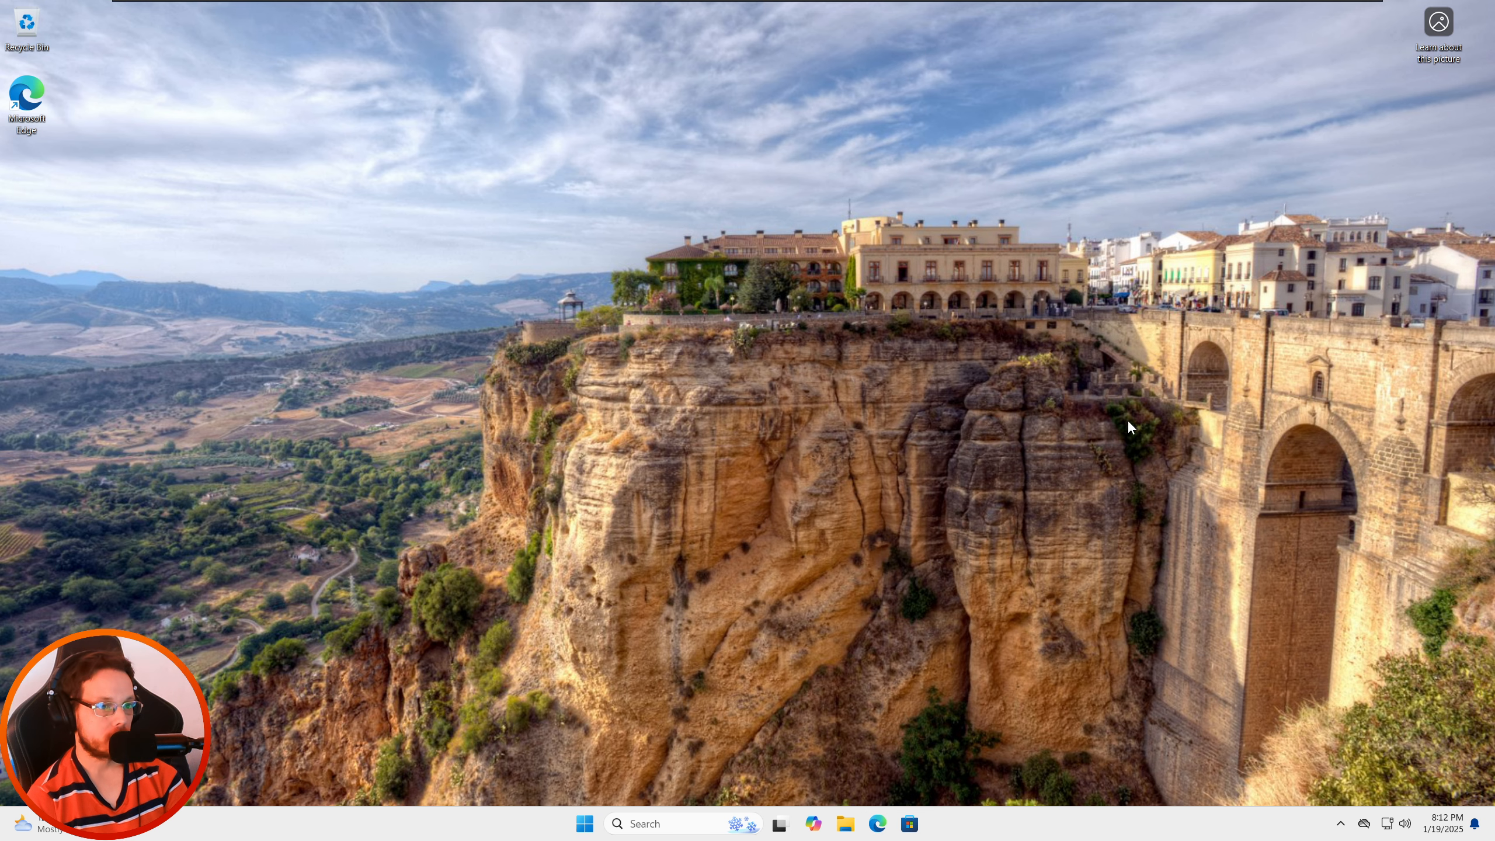
key(super)
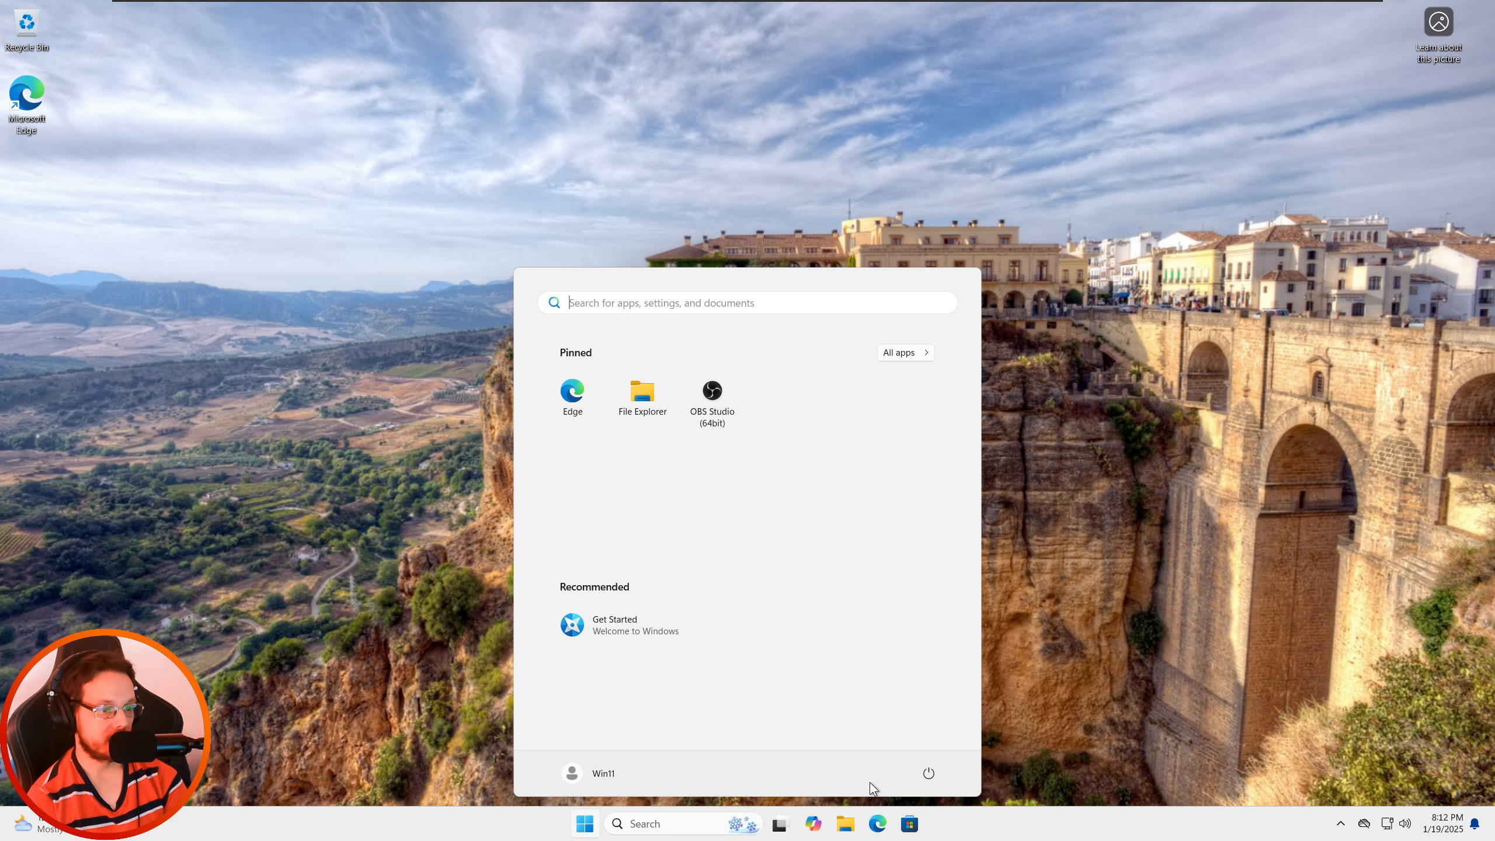
click(929, 773)
click(940, 743)
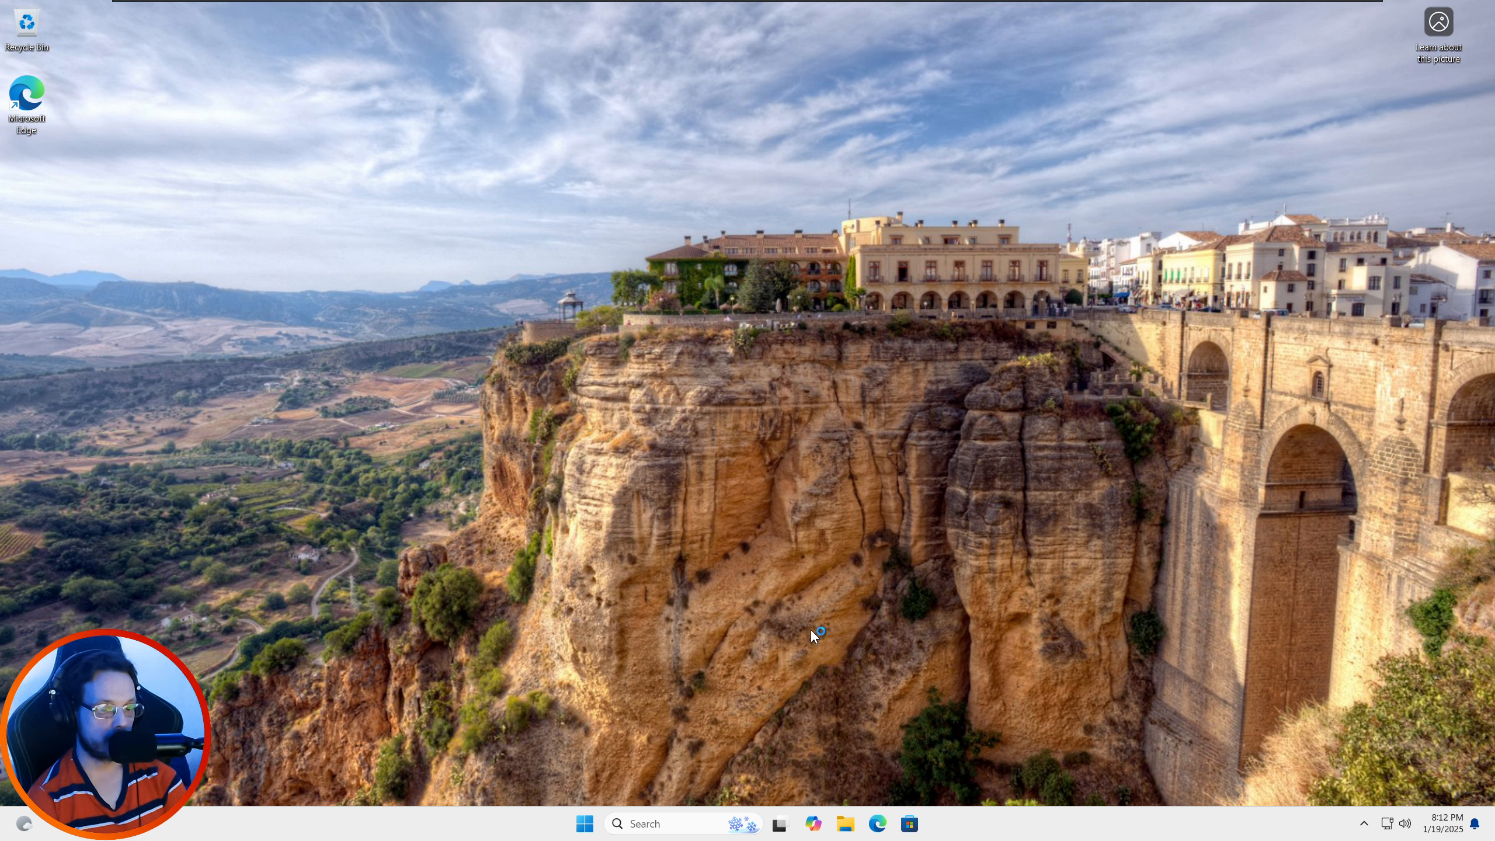
Launch Voicemeeter Potato x64 from the VB Audio folder in Start's All apps list
click(585, 823)
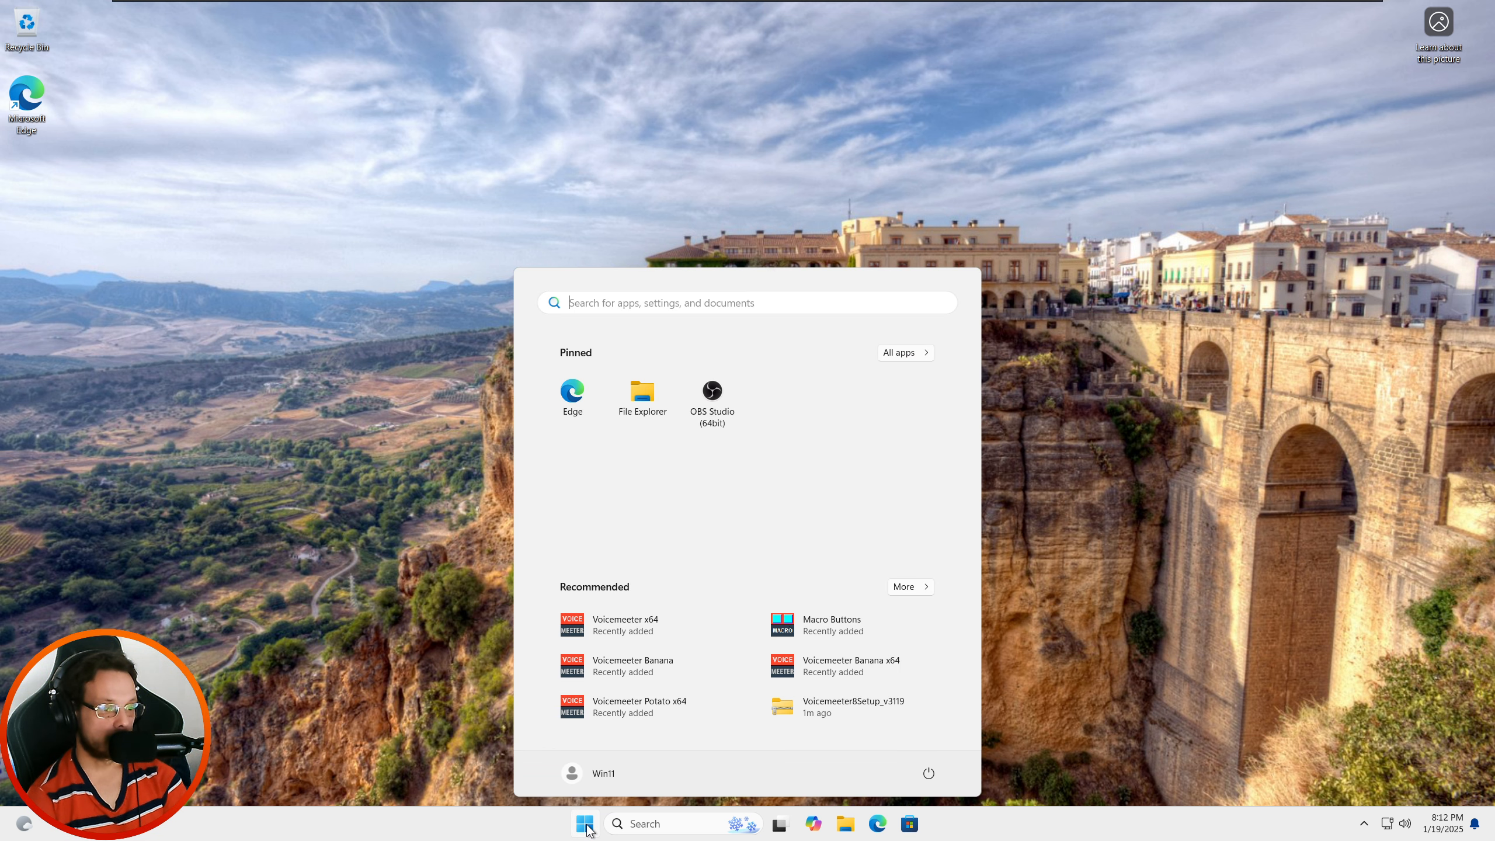
click(903, 352)
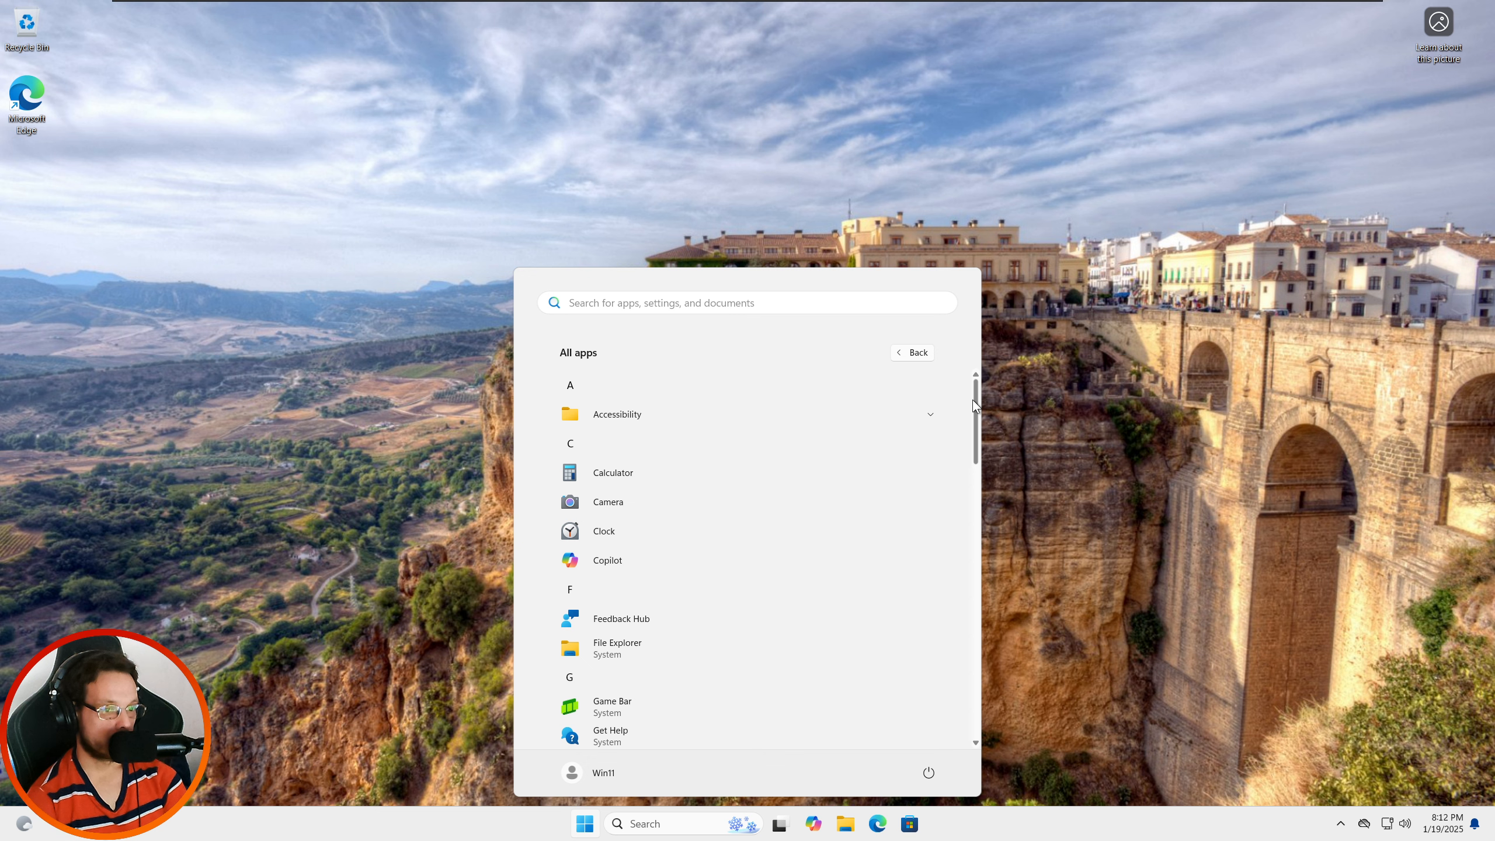
drag(977, 422, 1003, 729)
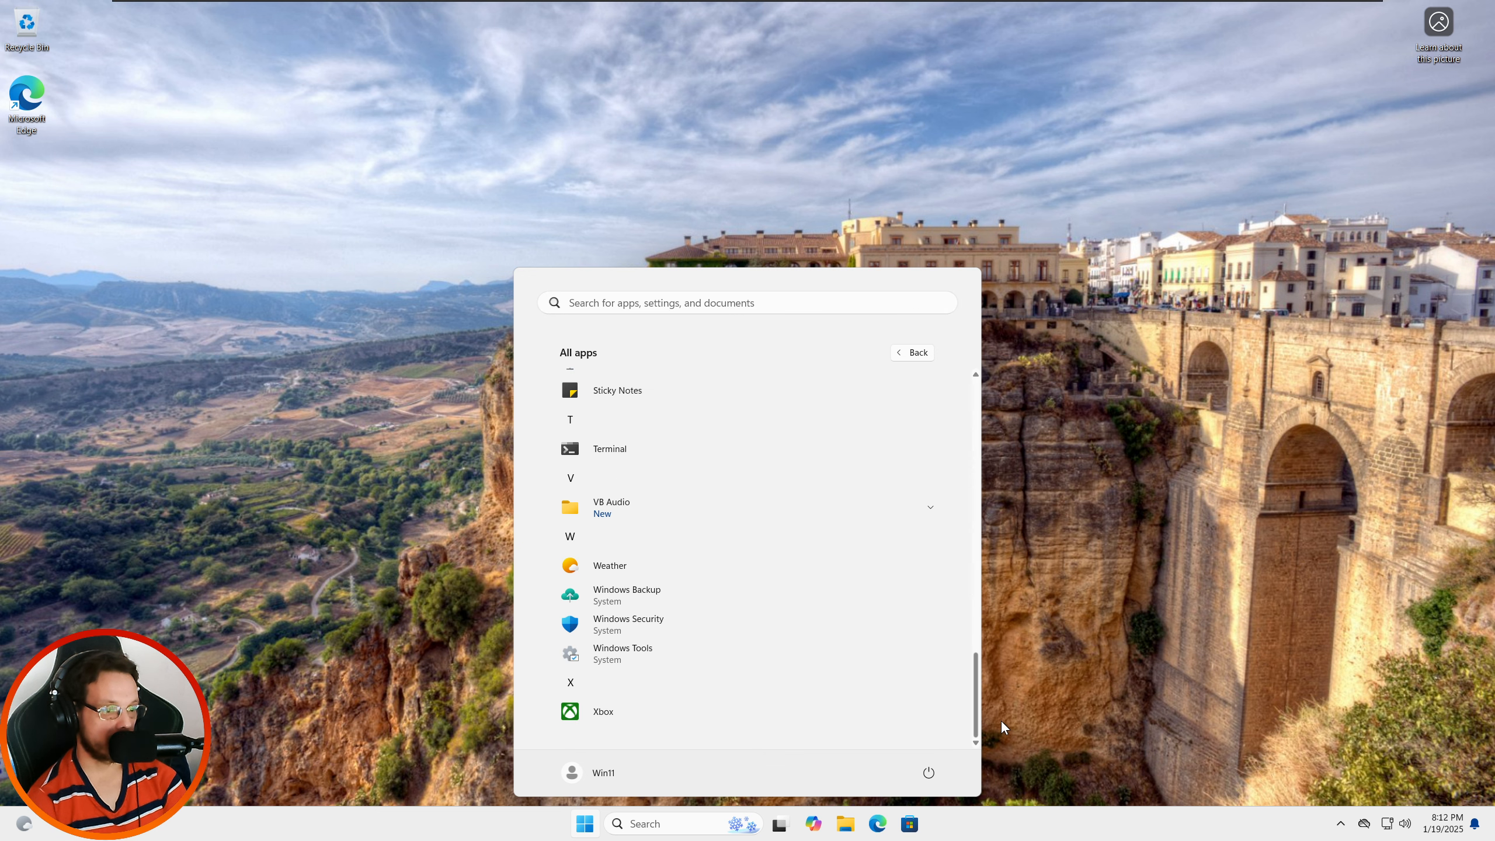
click(602, 502)
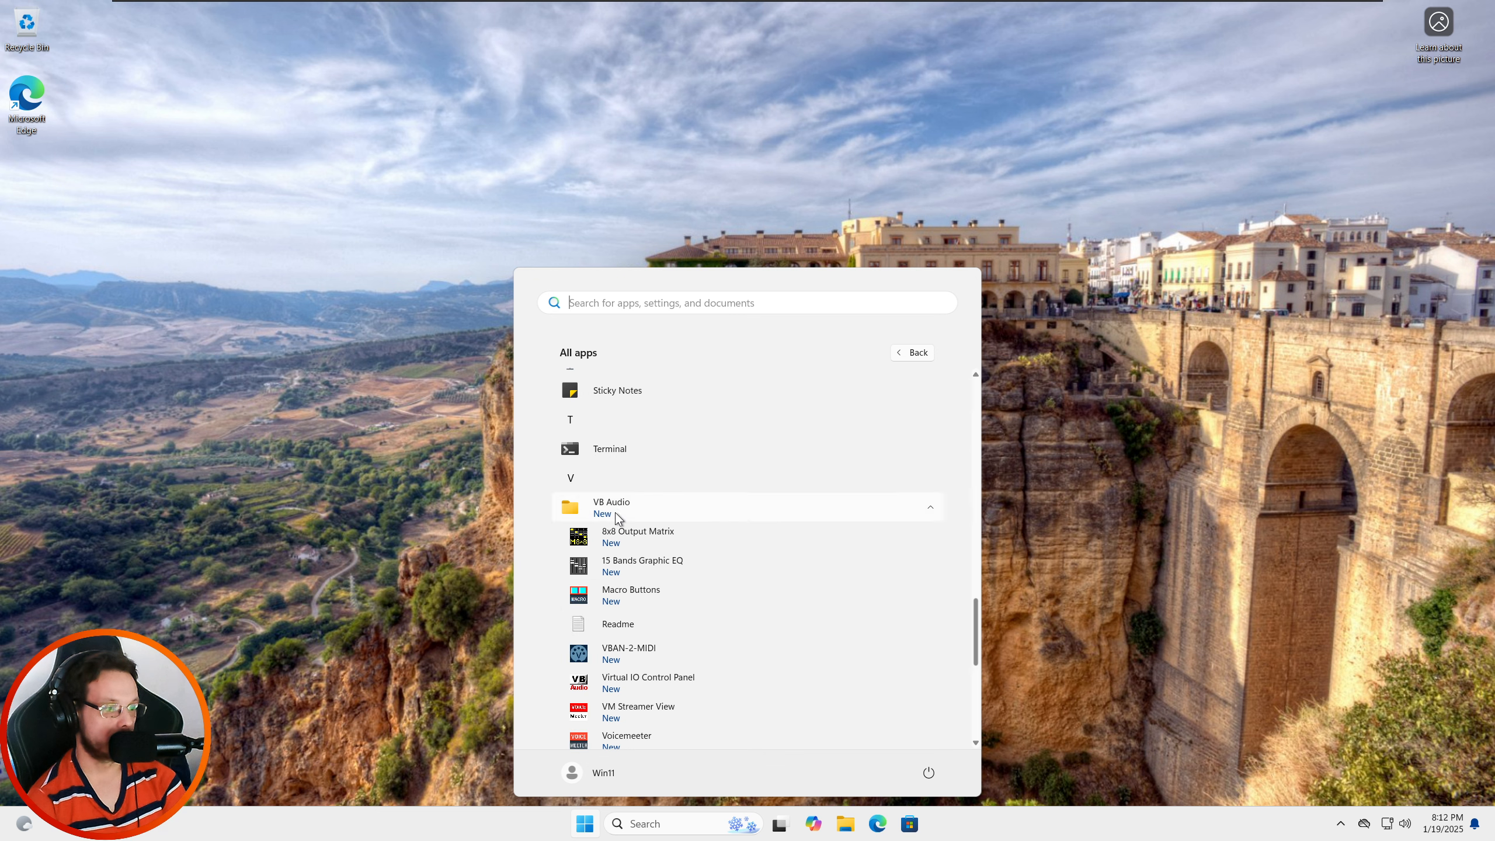
scroll(746, 647, down, 1)
scroll(743, 642, down, 3)
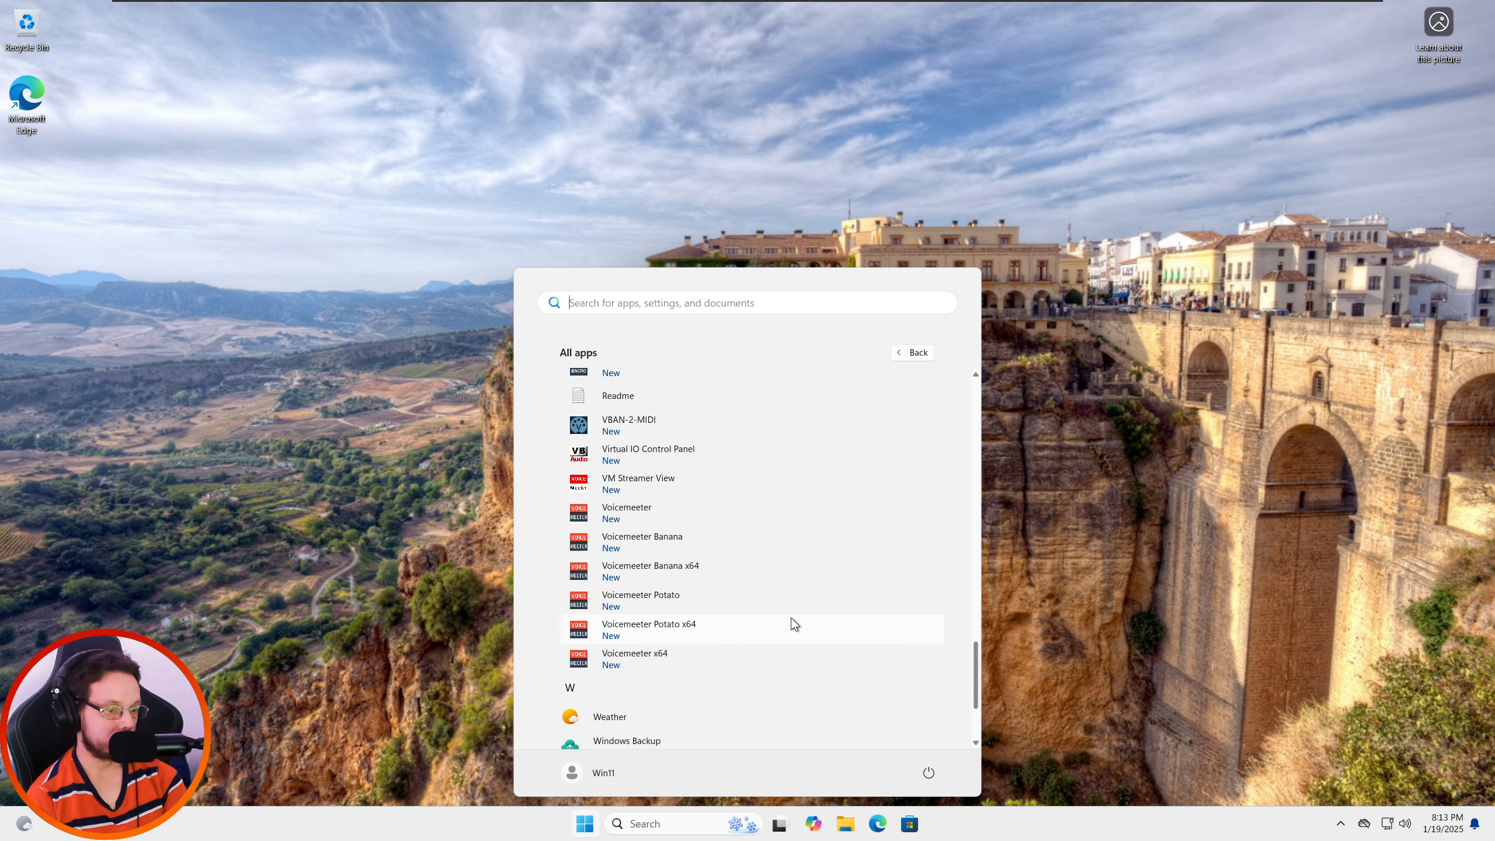
click(675, 627)
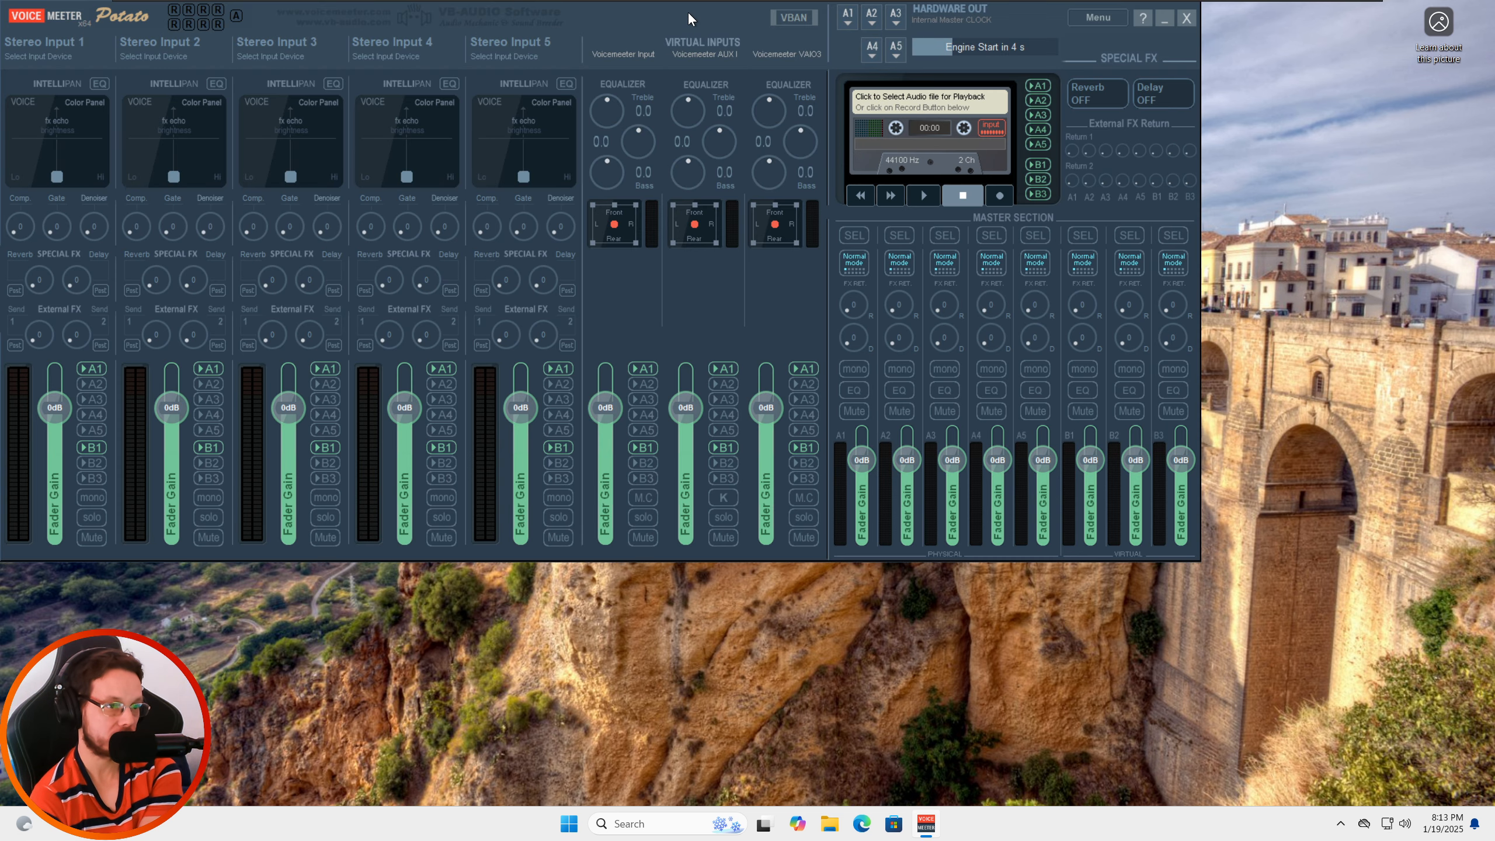
Enable Run on Windows Startup in Voicemeeter's Menu and position the mixer window near the top
drag(686, 10, 787, 103)
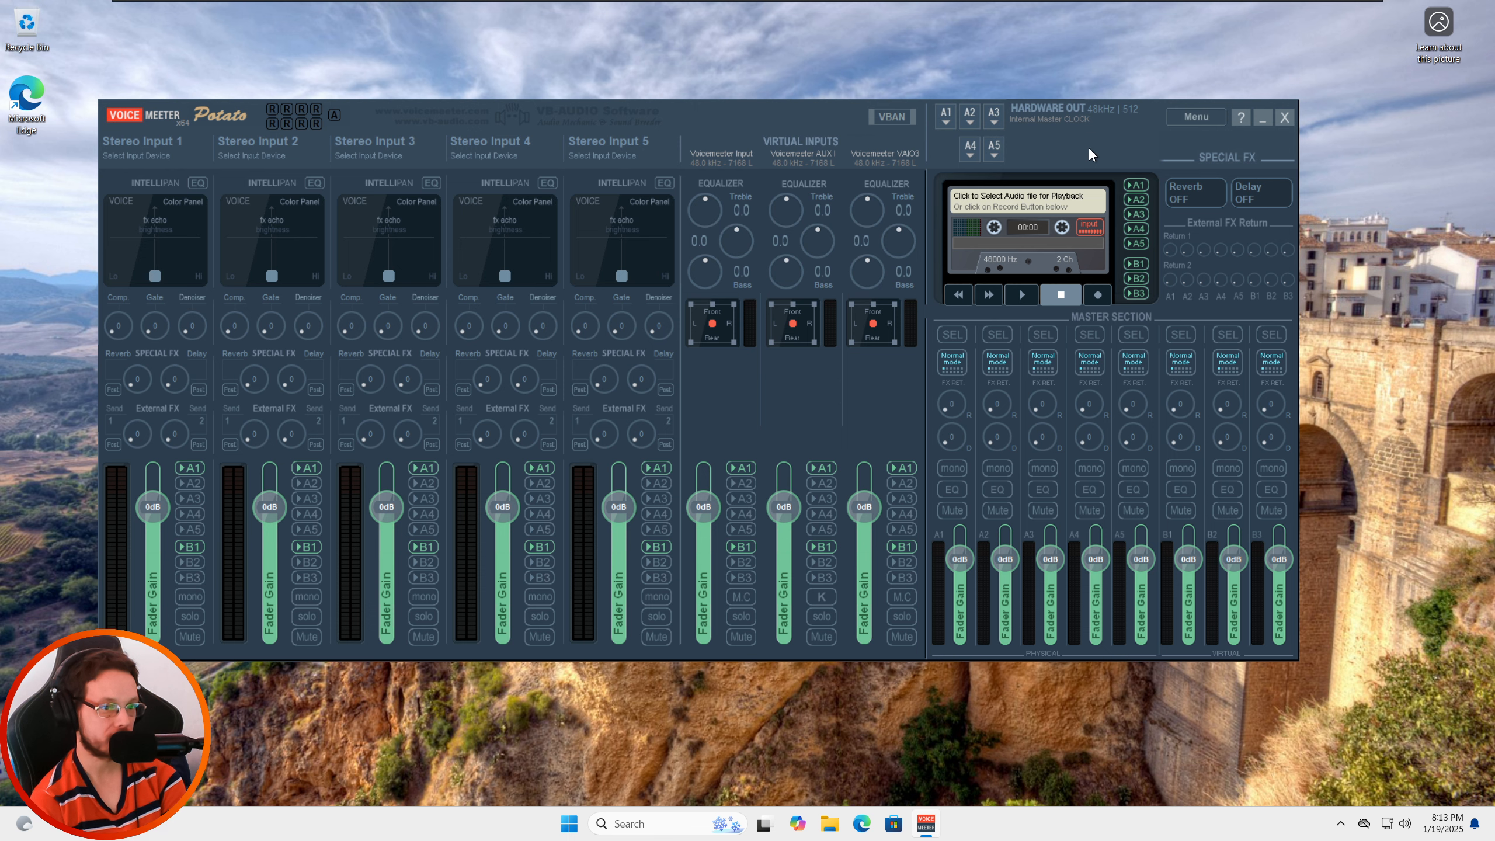
drag(1049, 103, 1025, 59)
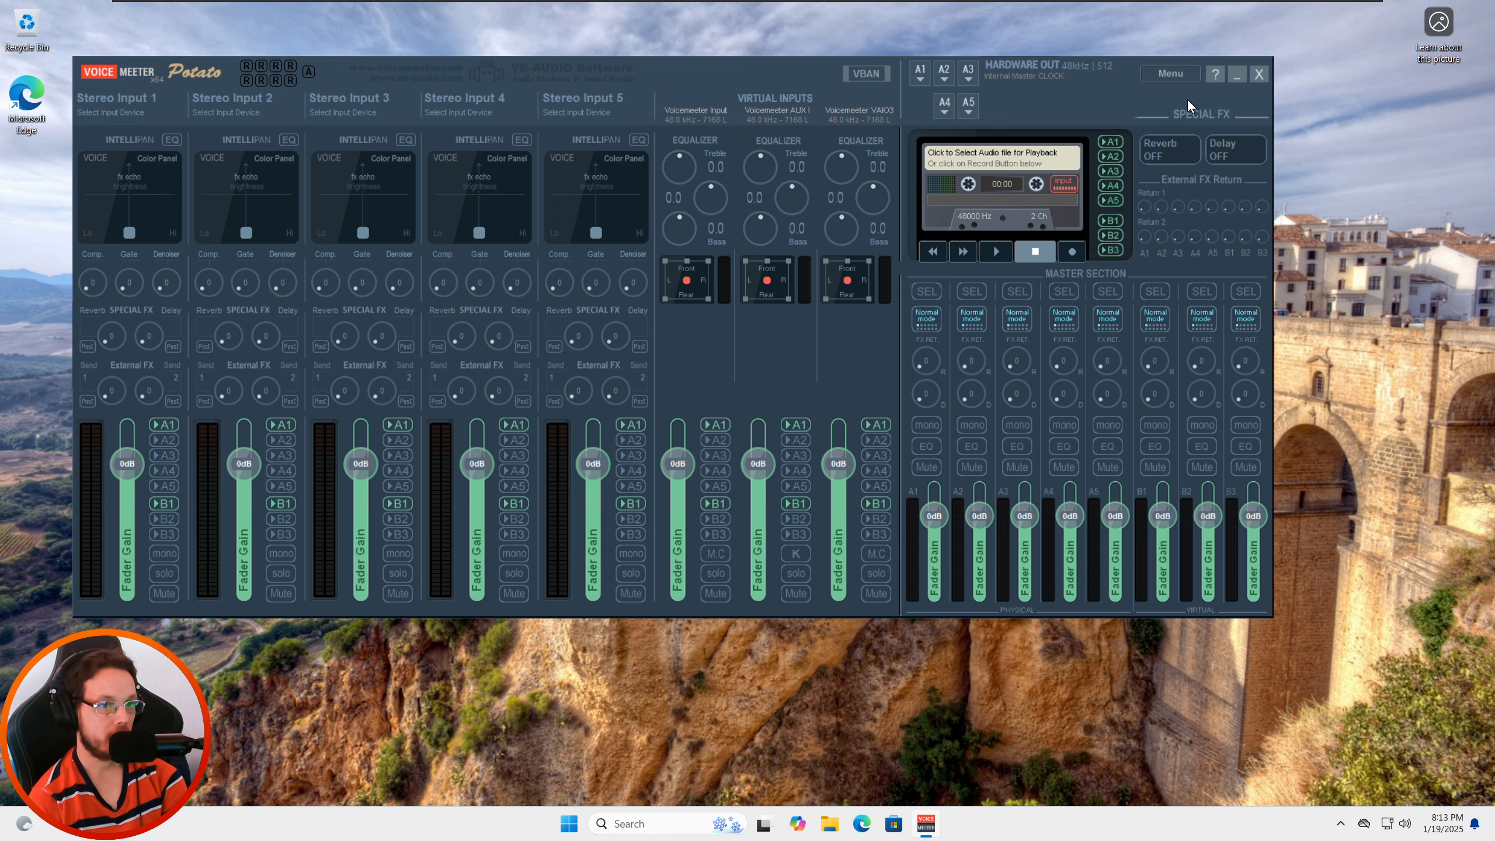
click(1167, 75)
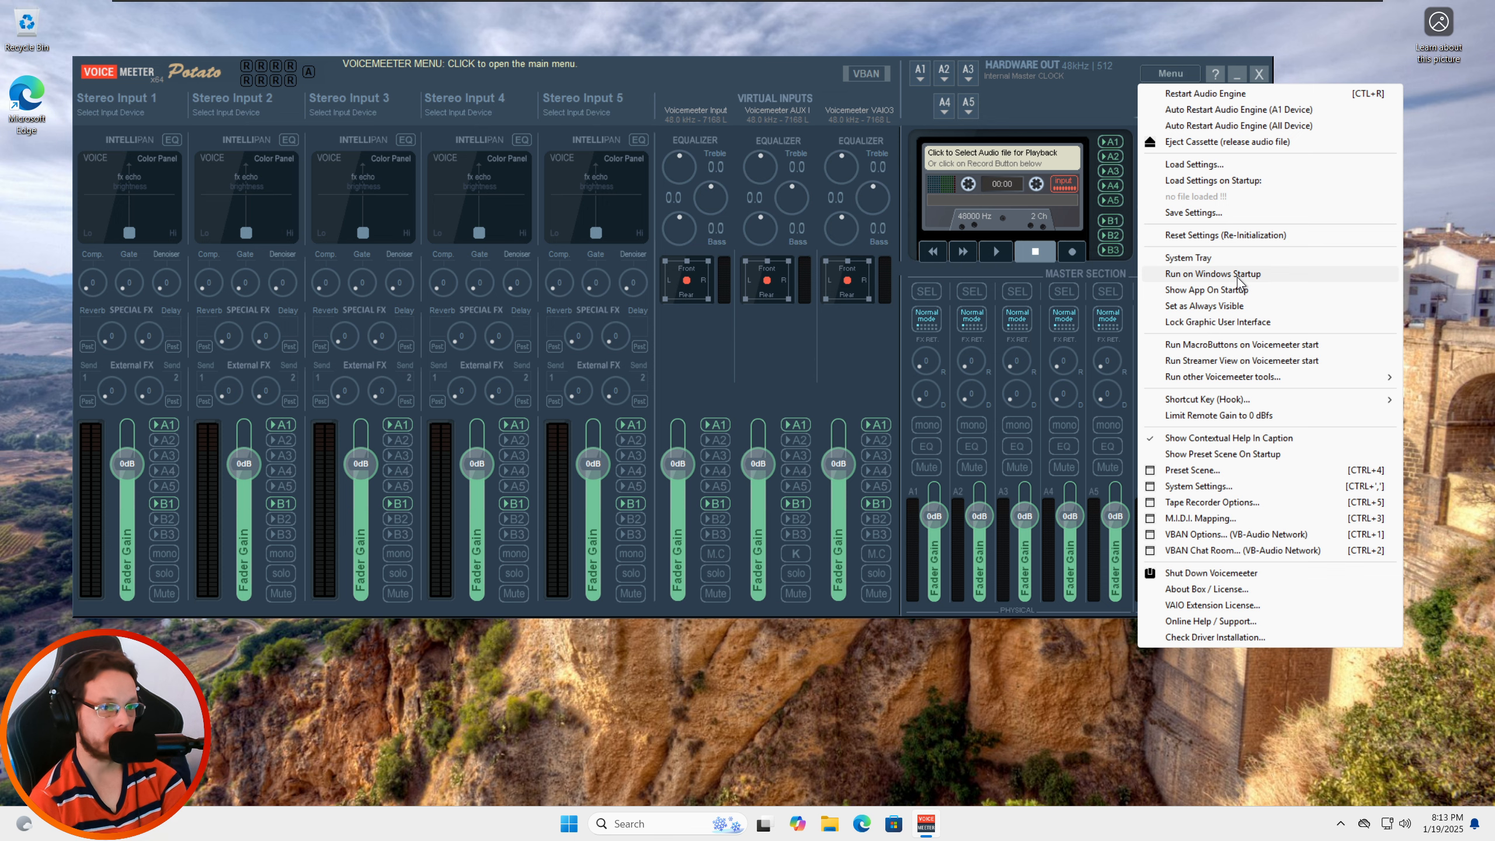
click(1237, 275)
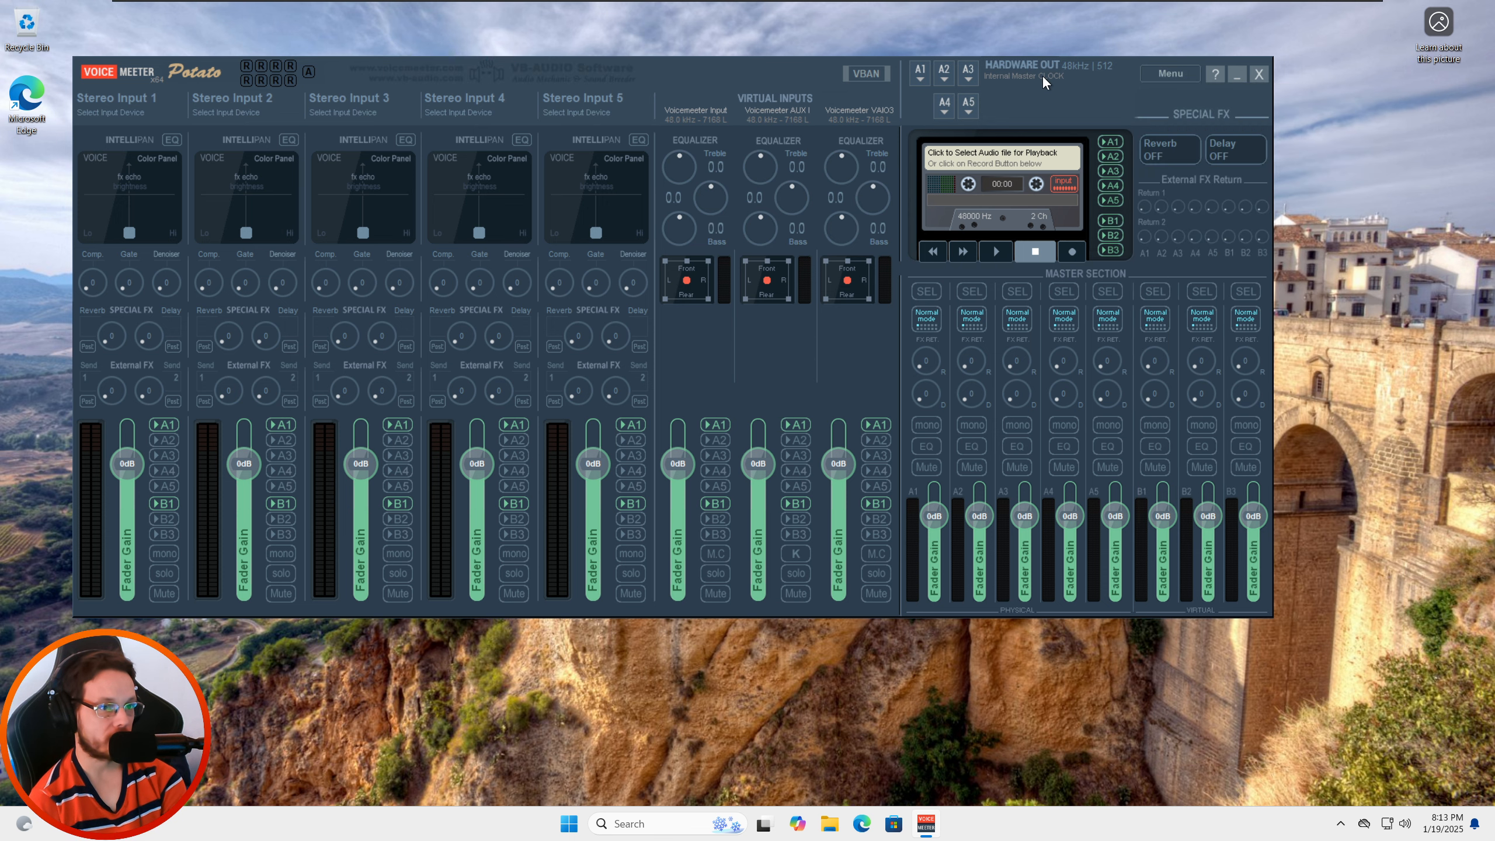
drag(1041, 74, 1054, 106)
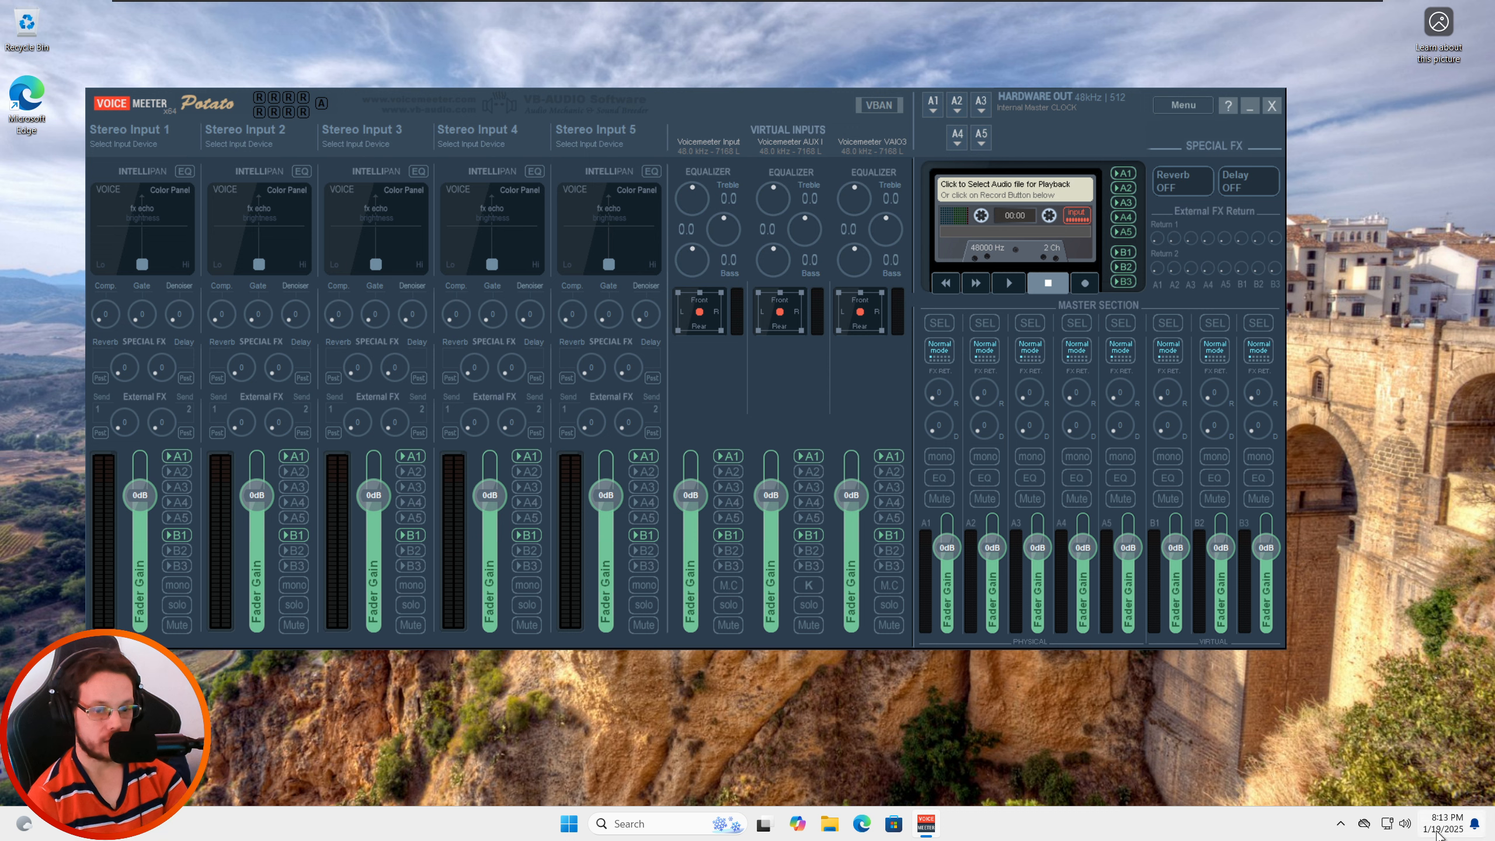
Open More sound settings from the taskbar speaker's Sound settings, then minimize Settings
right_click(1406, 824)
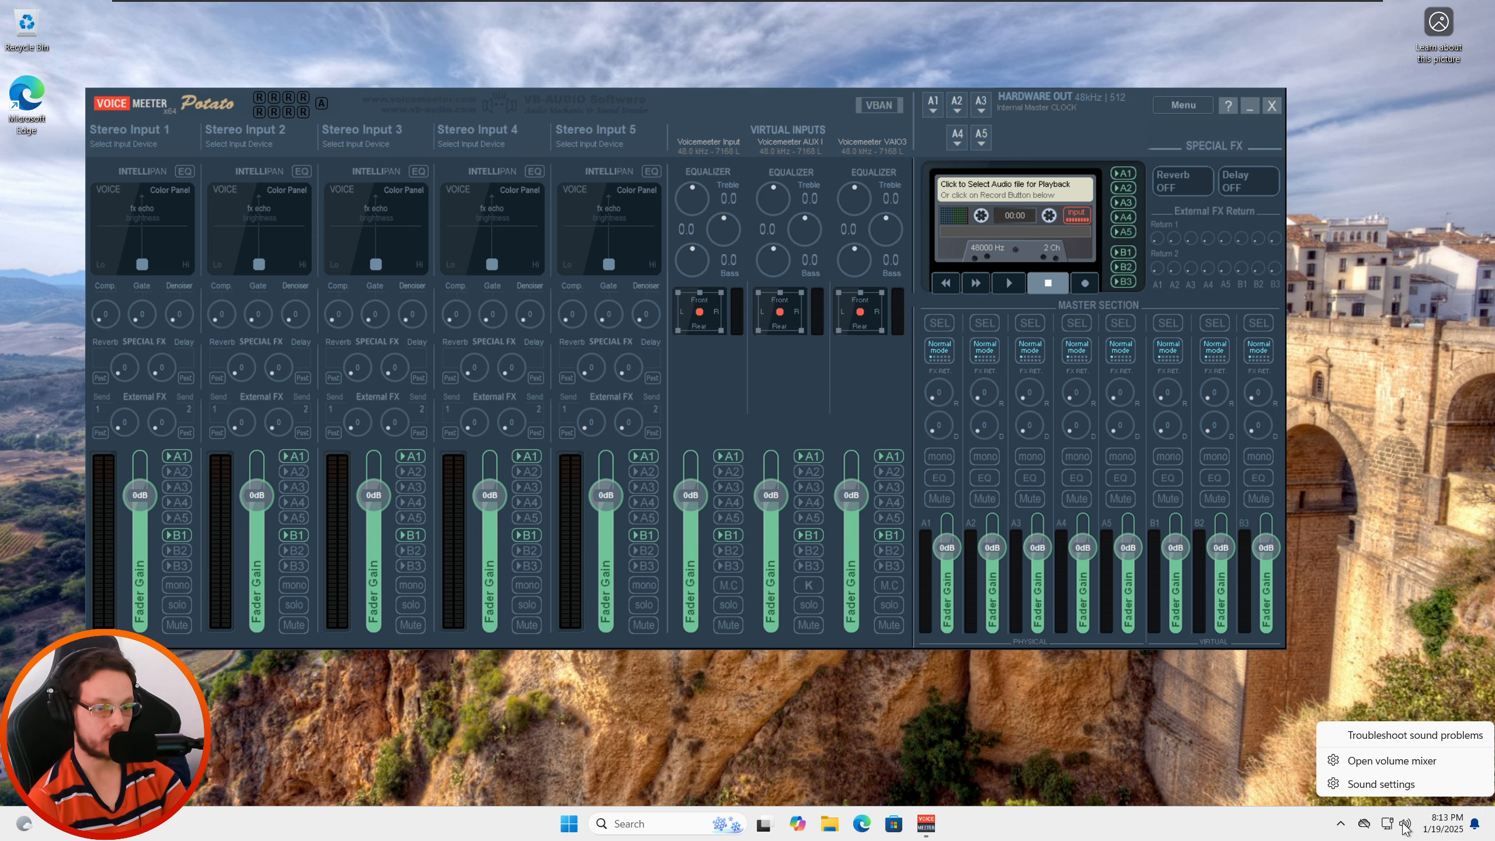
click(1367, 786)
scroll(689, 566, down, 7)
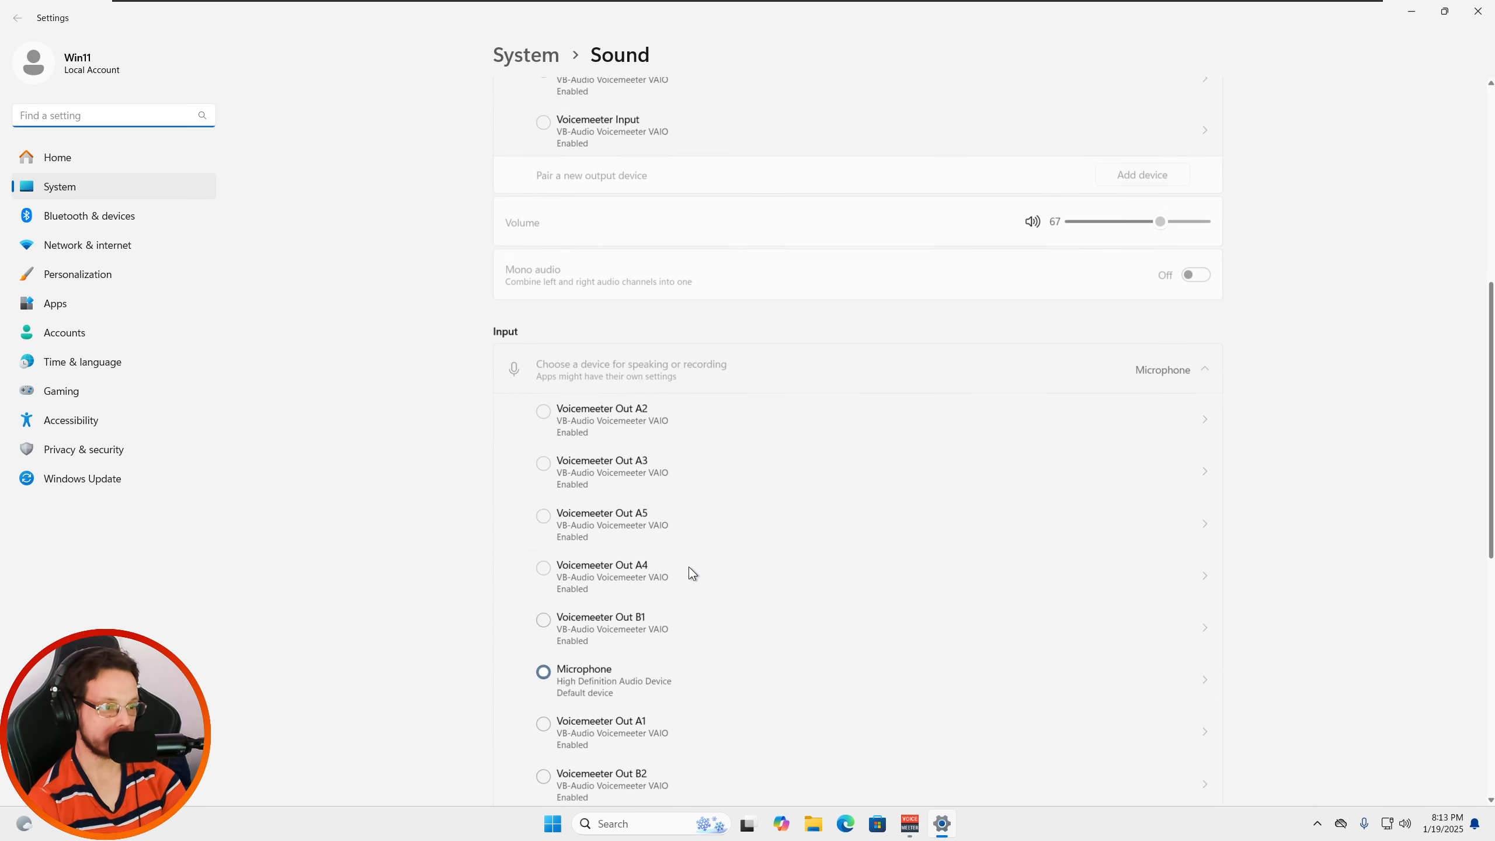
scroll(689, 566, down, 8)
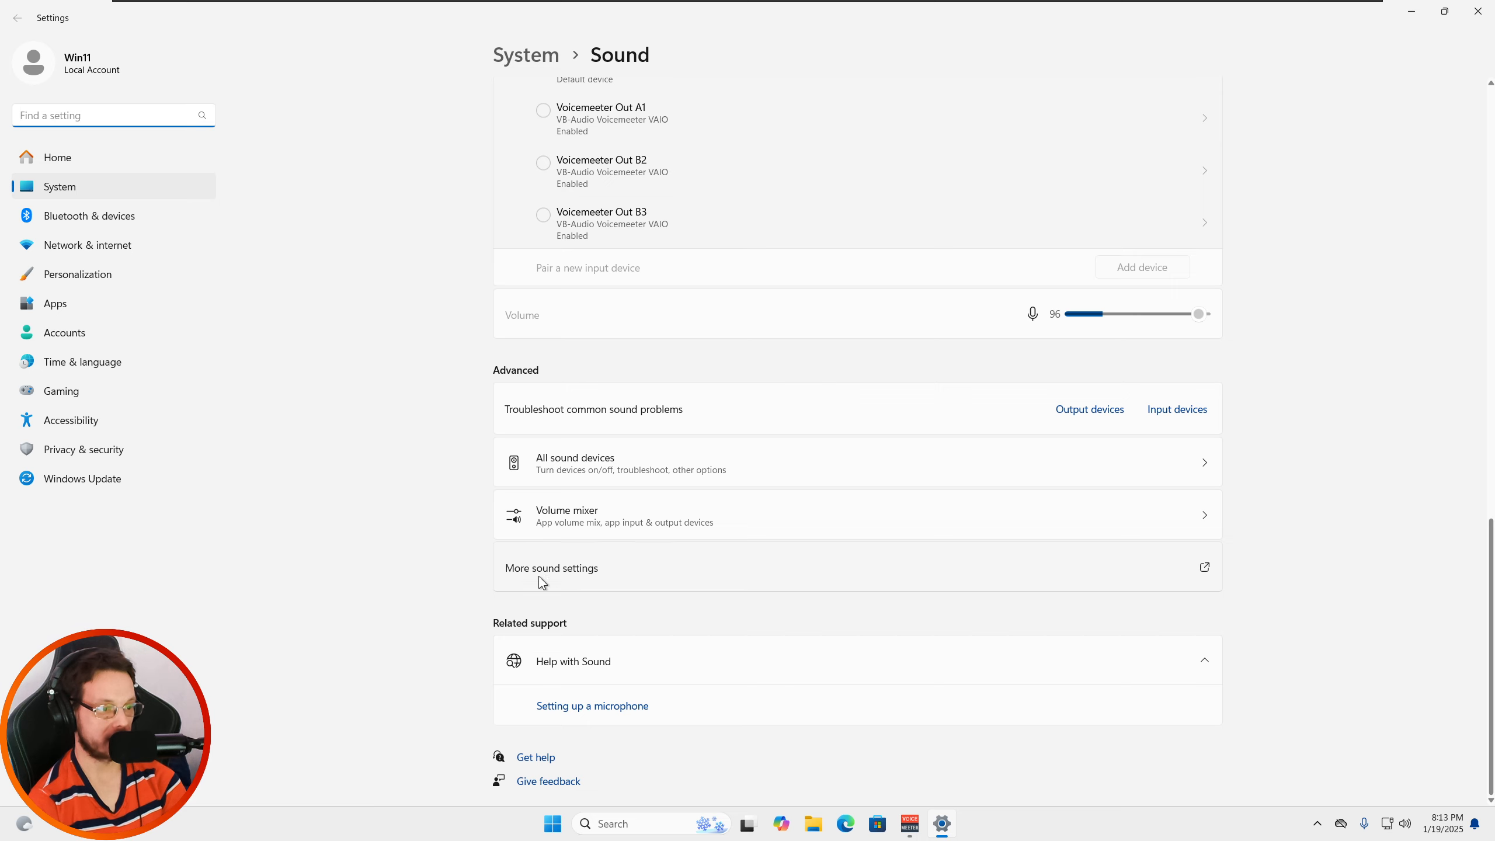
click(585, 572)
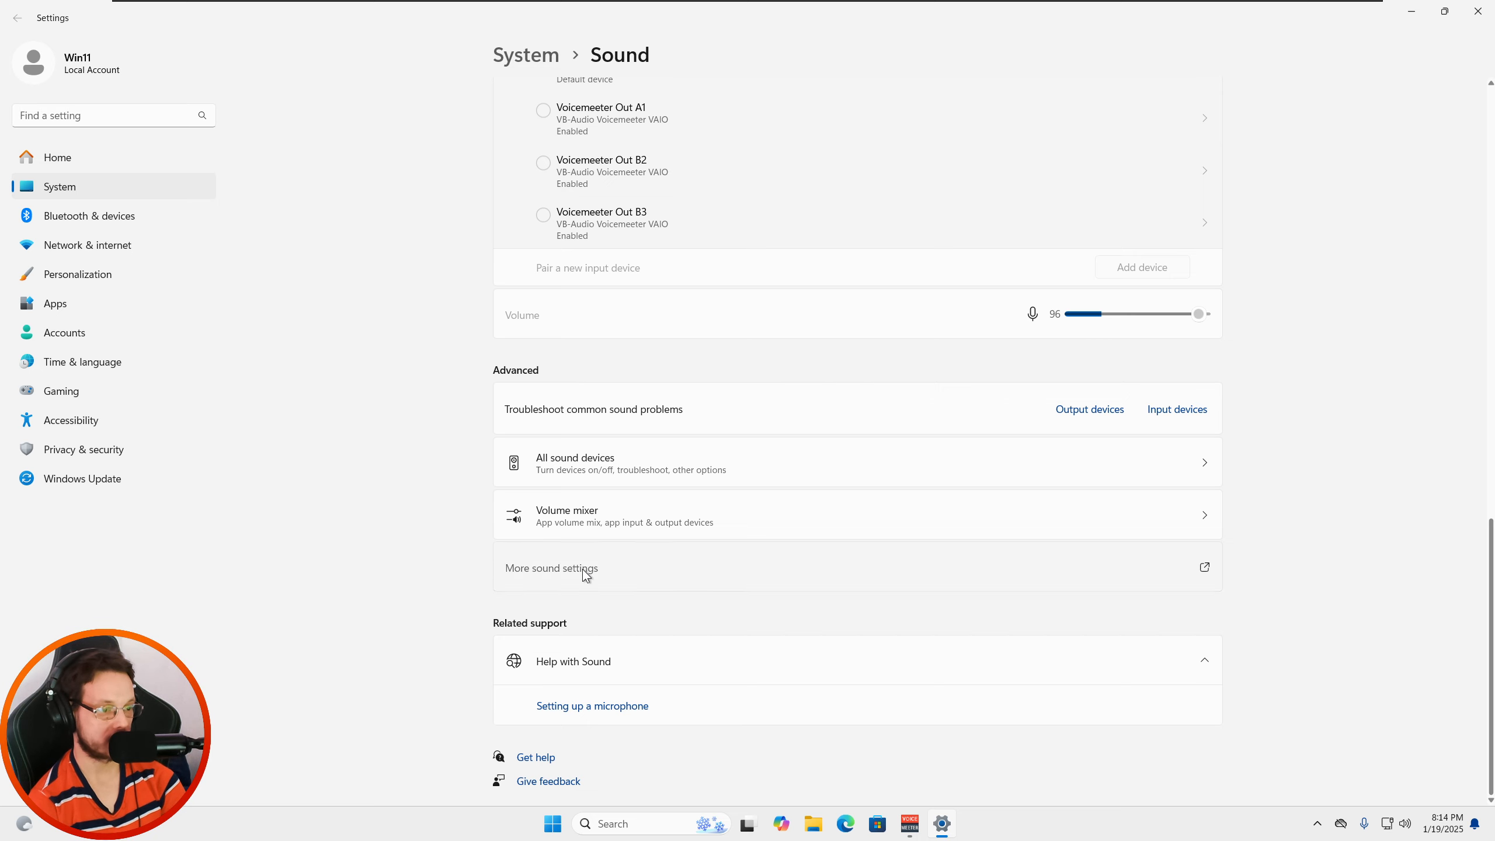
drag(119, 74, 396, 112)
click(1410, 10)
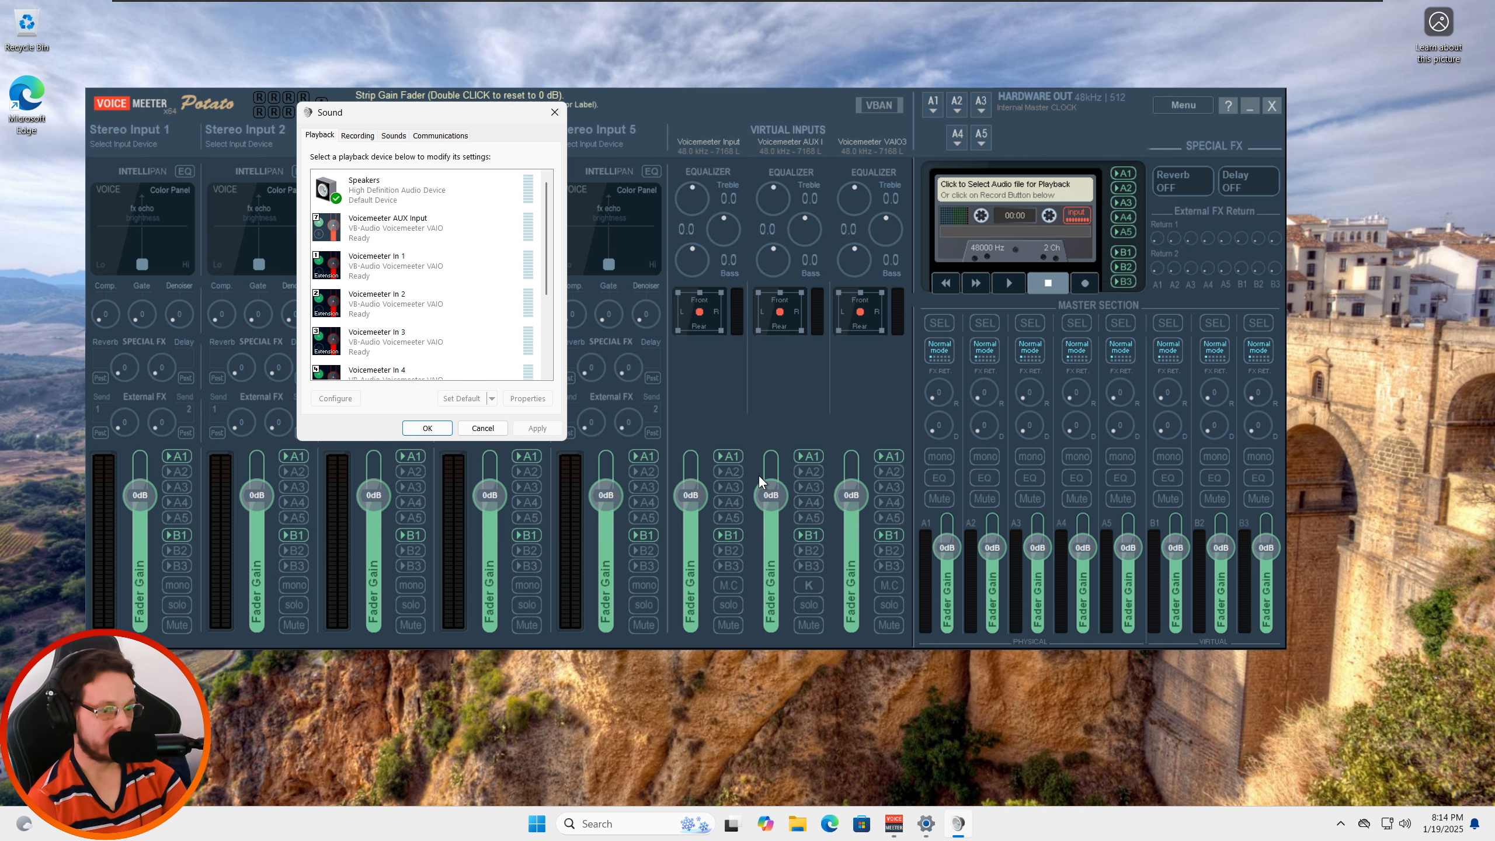
Close Settings and open the properties of the Voicemeeter AUX Input playback device
right_click(926, 823)
click(917, 791)
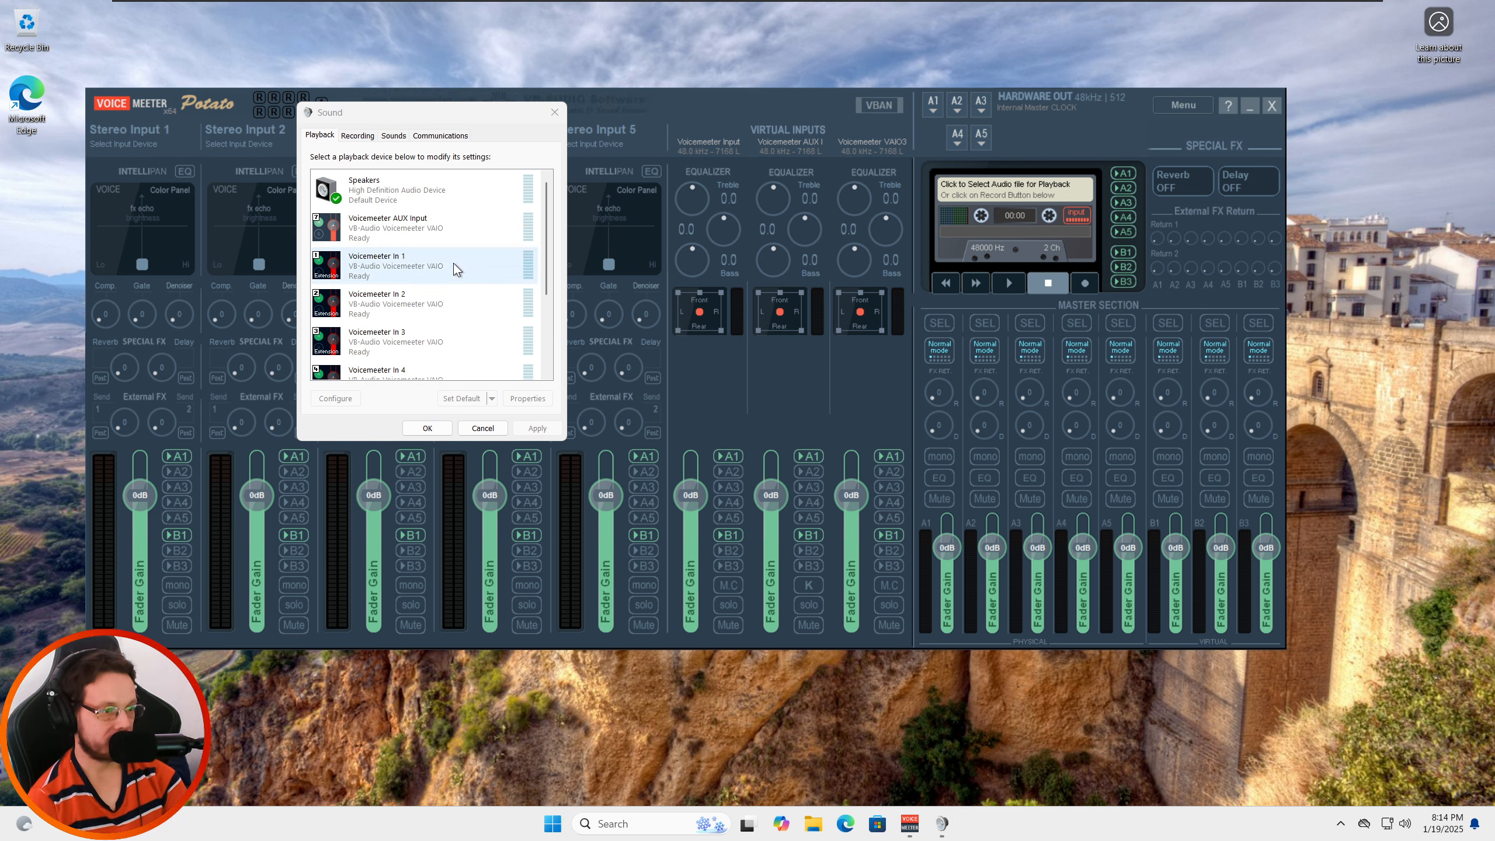
click(406, 305)
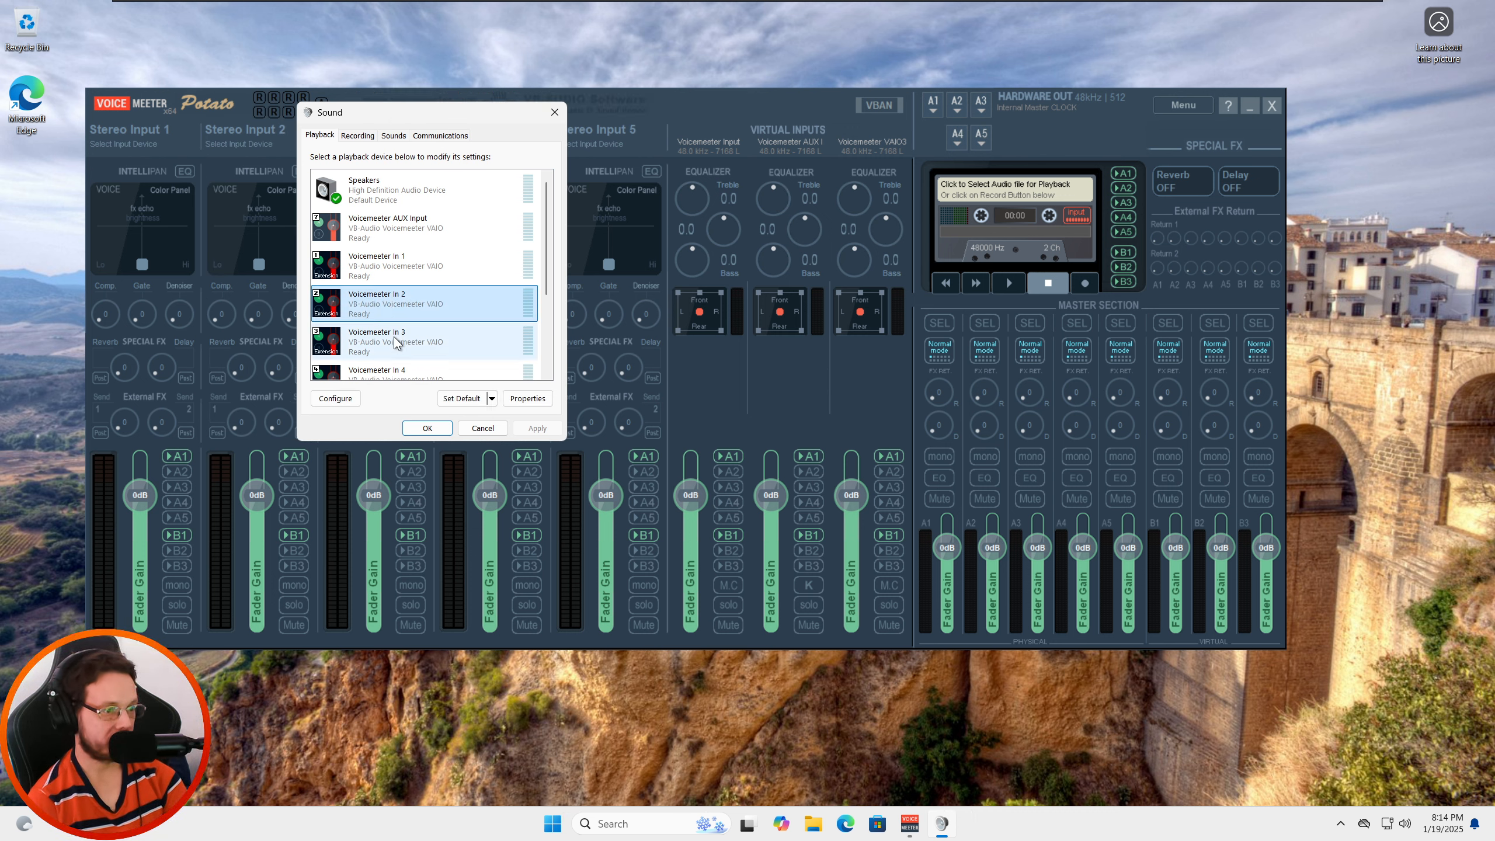
click(459, 329)
scroll(461, 314, down, 1)
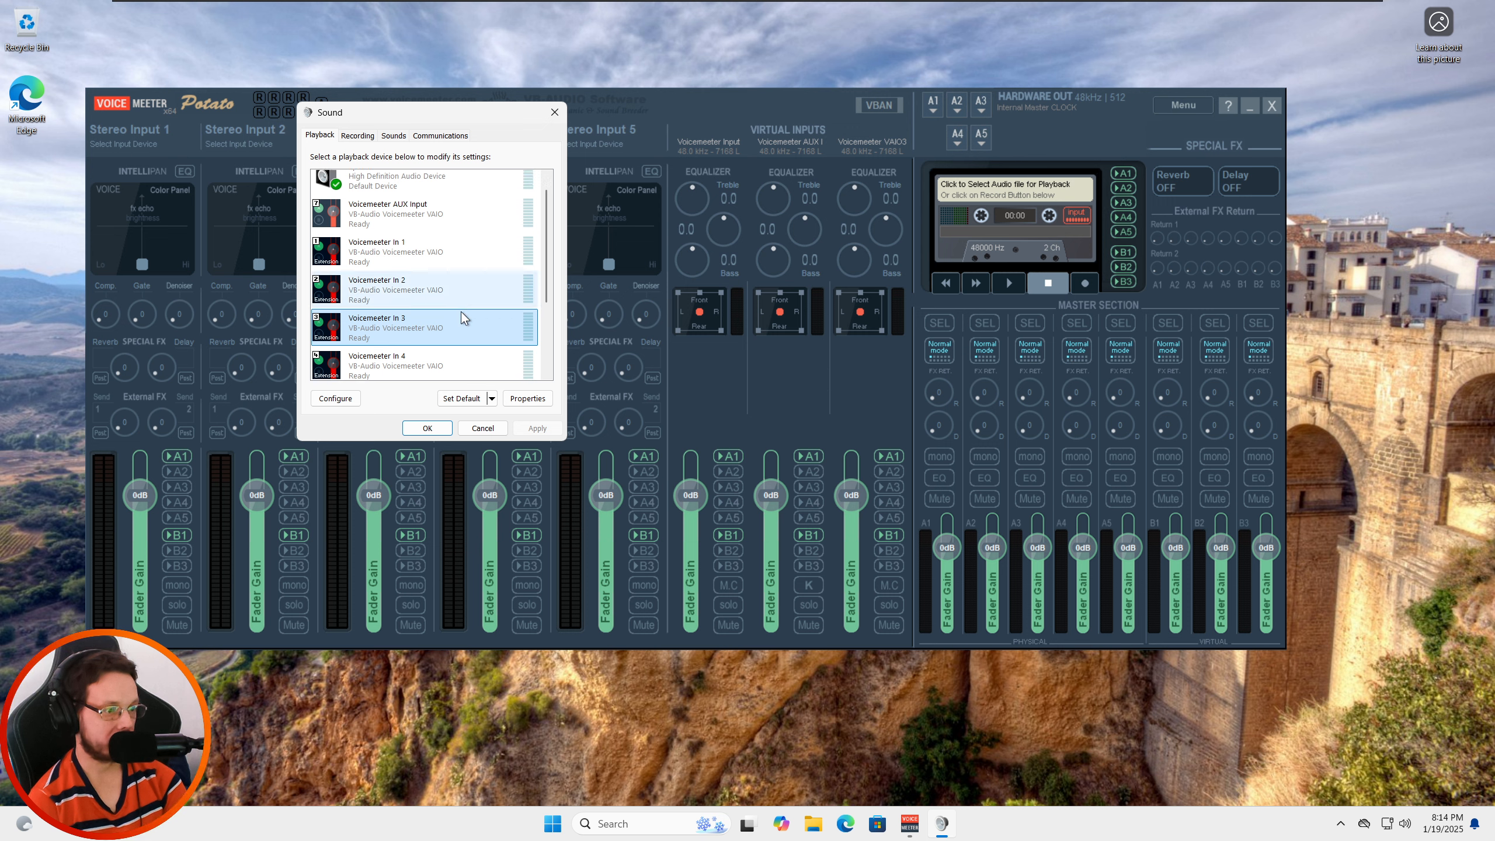
mouse_move(545, 243)
mouse_down()
mouse_move(553, 328)
mouse_move(549, 220)
mouse_up()
click(366, 222)
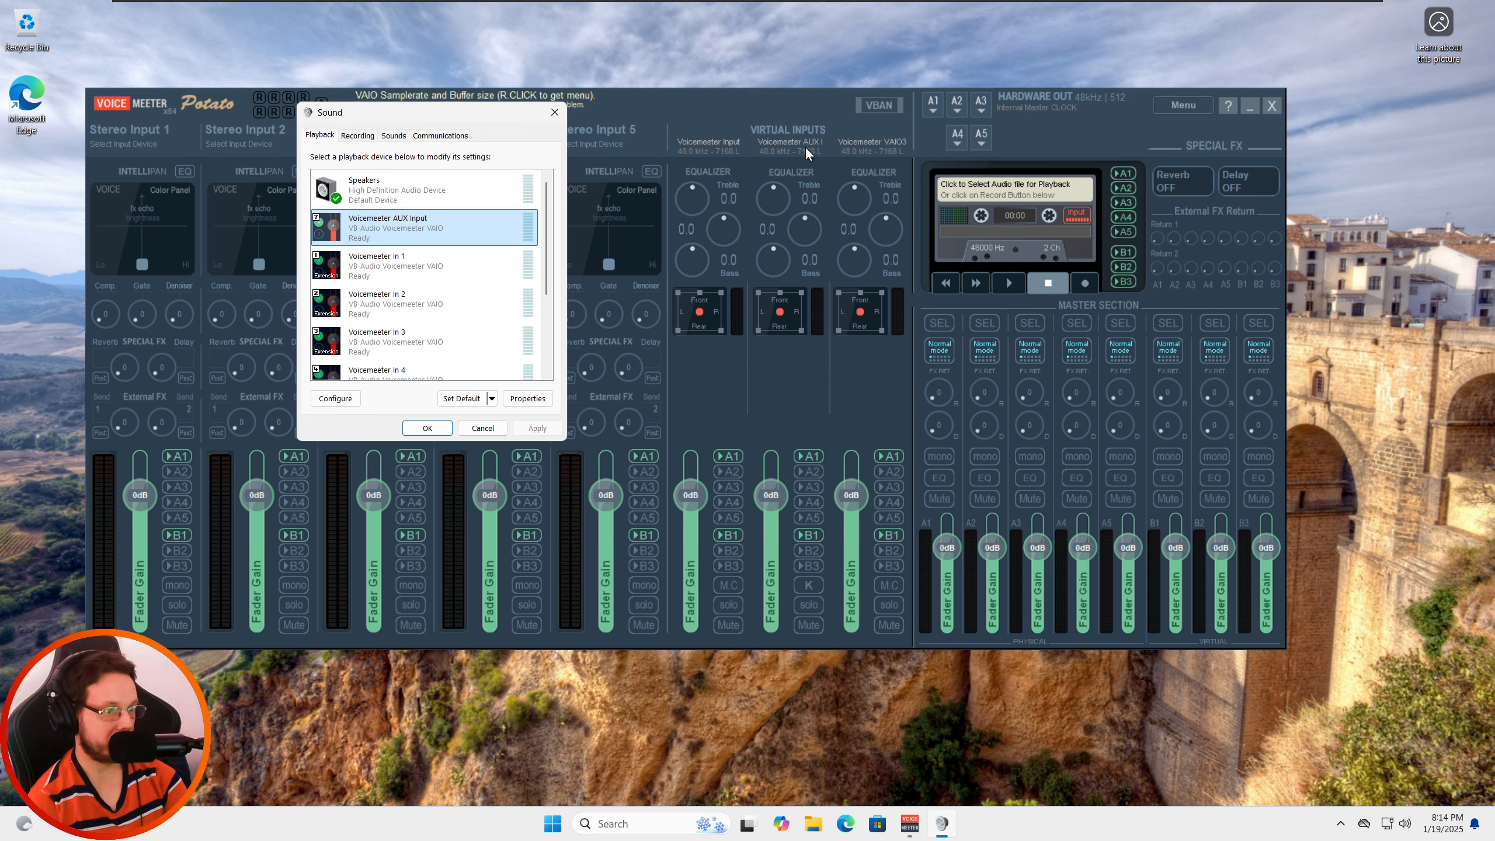
double_click(471, 218)
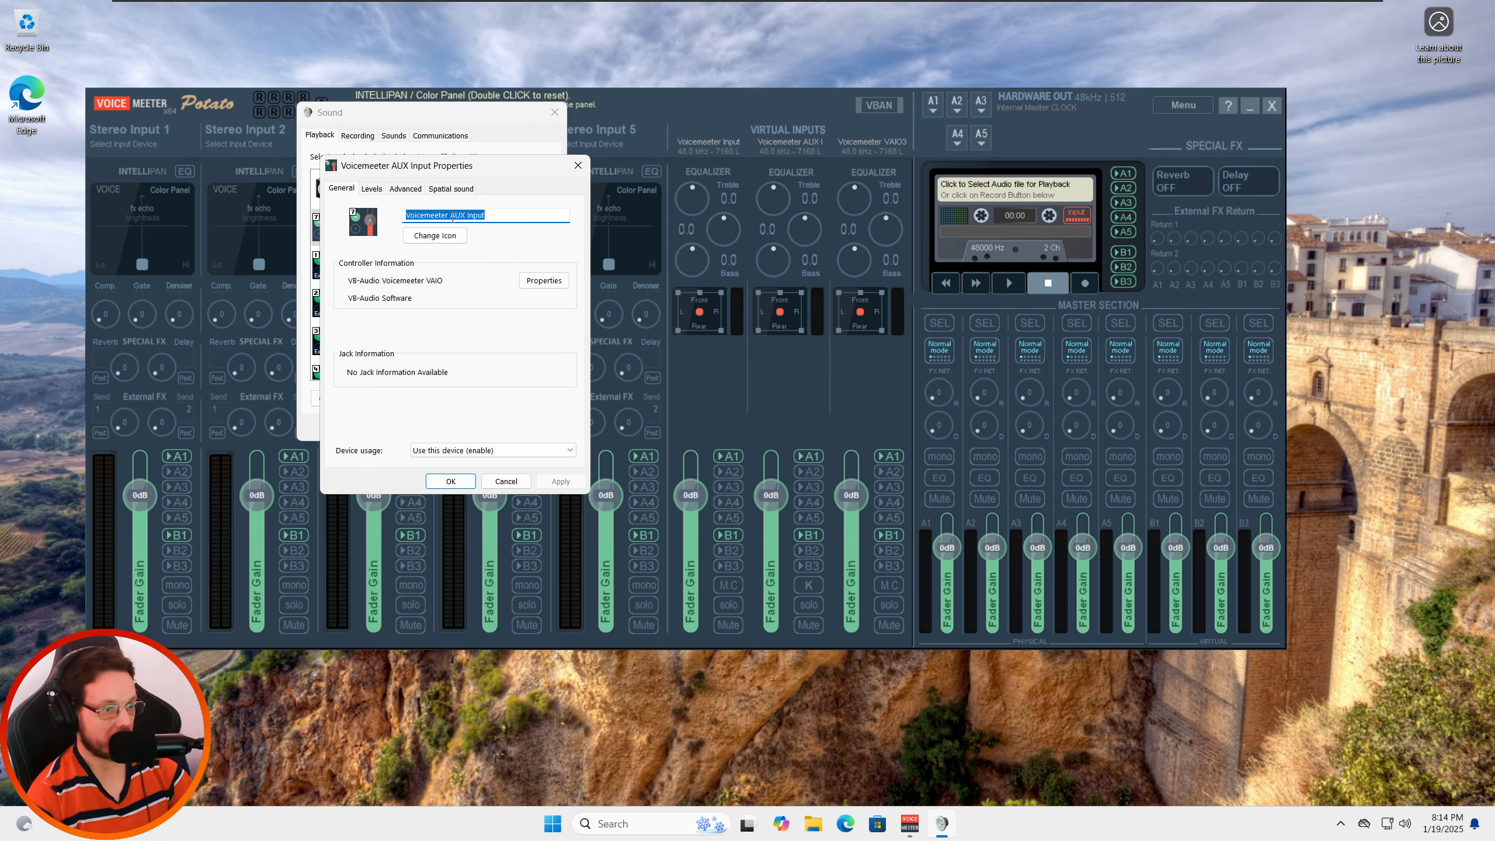
Rename the device to 'Voicemeeter - Main' and set it as the default playback device
drag(450, 215, 589, 221)
key(BackSpace)
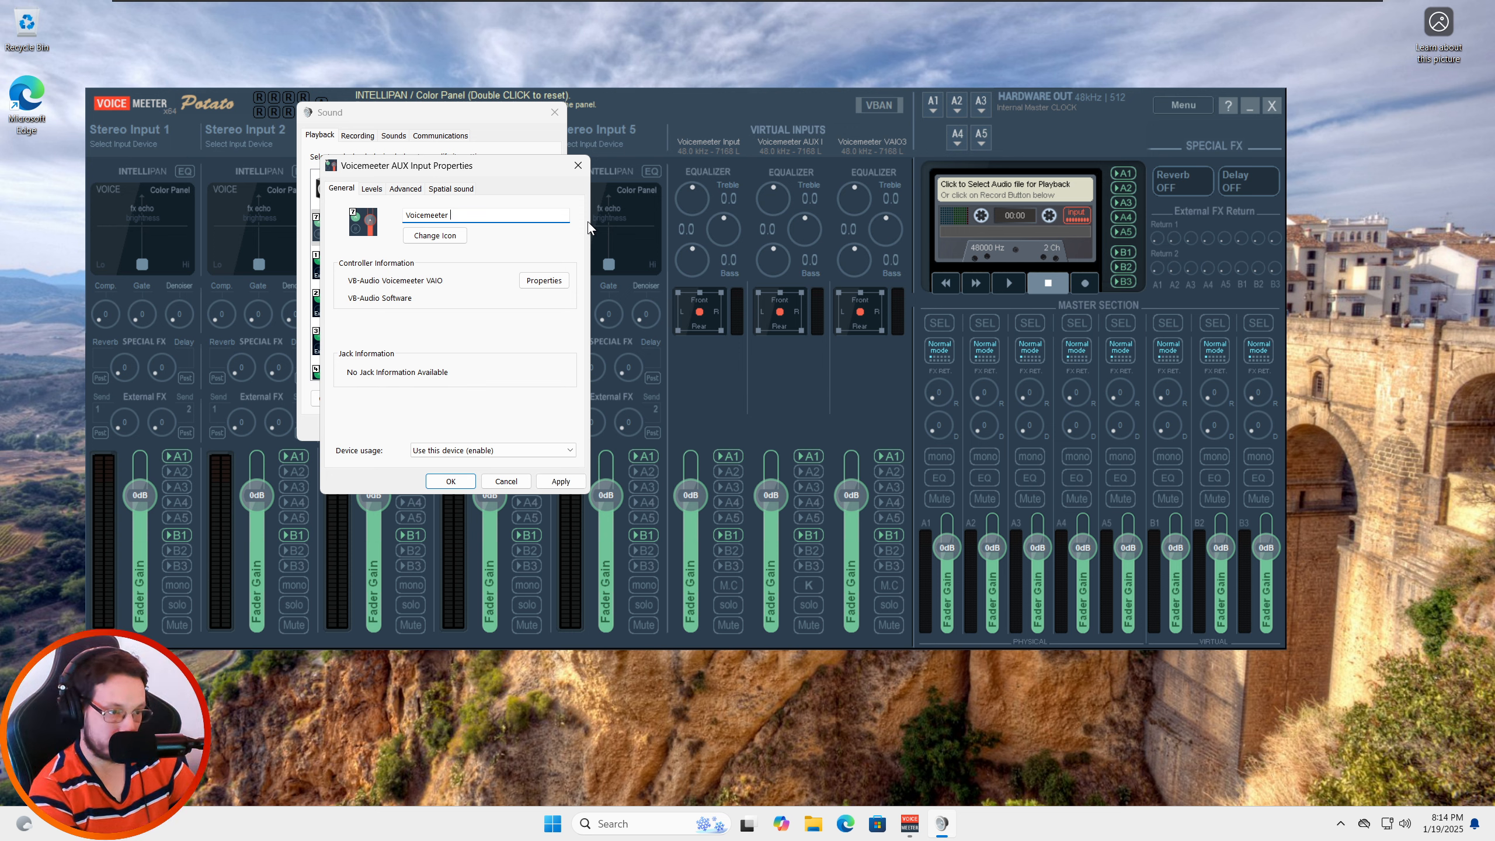
text(- Main)
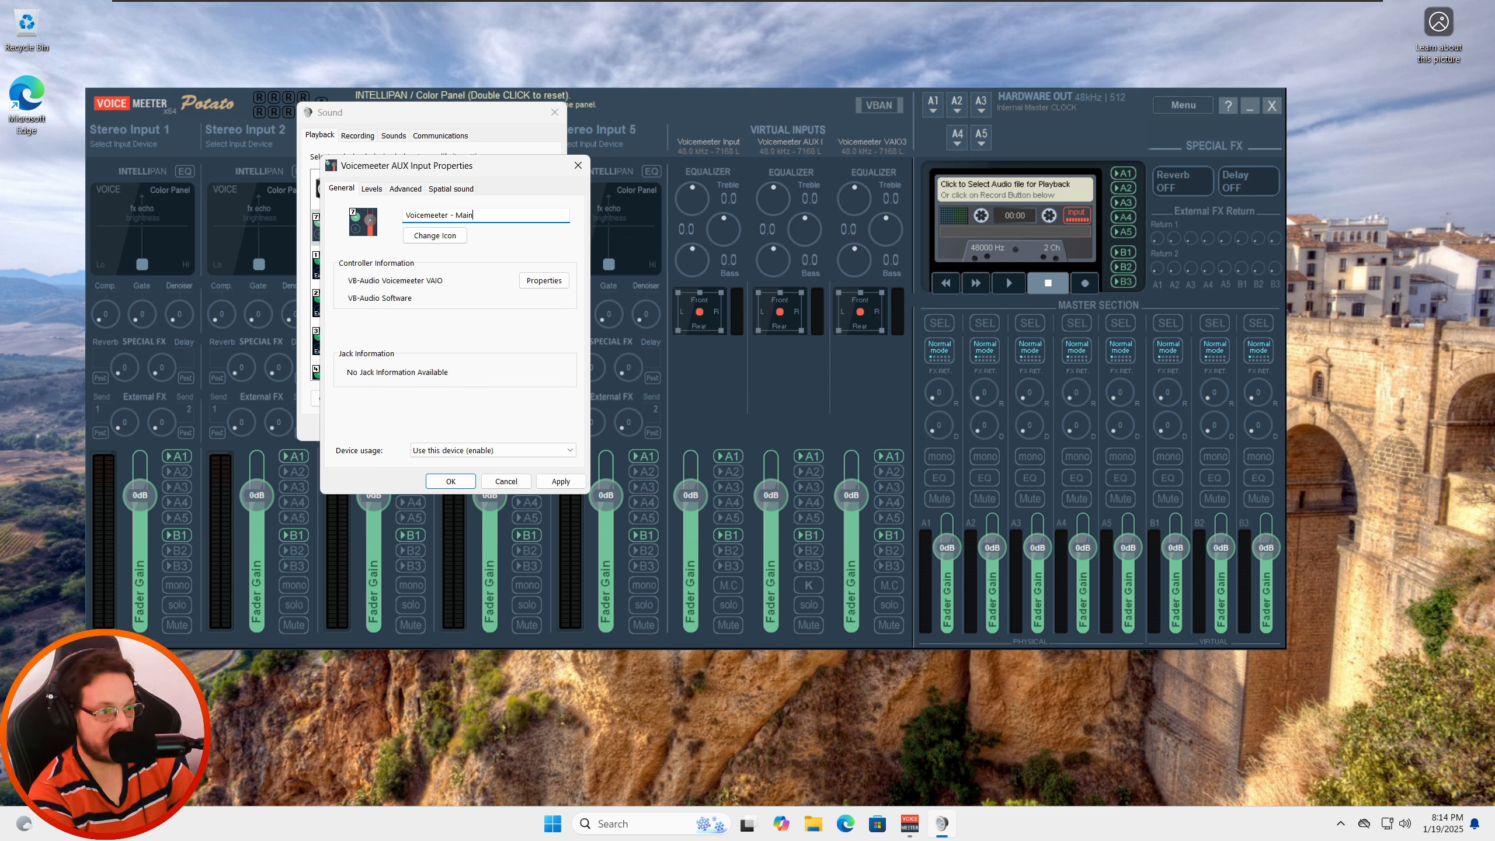
click(560, 481)
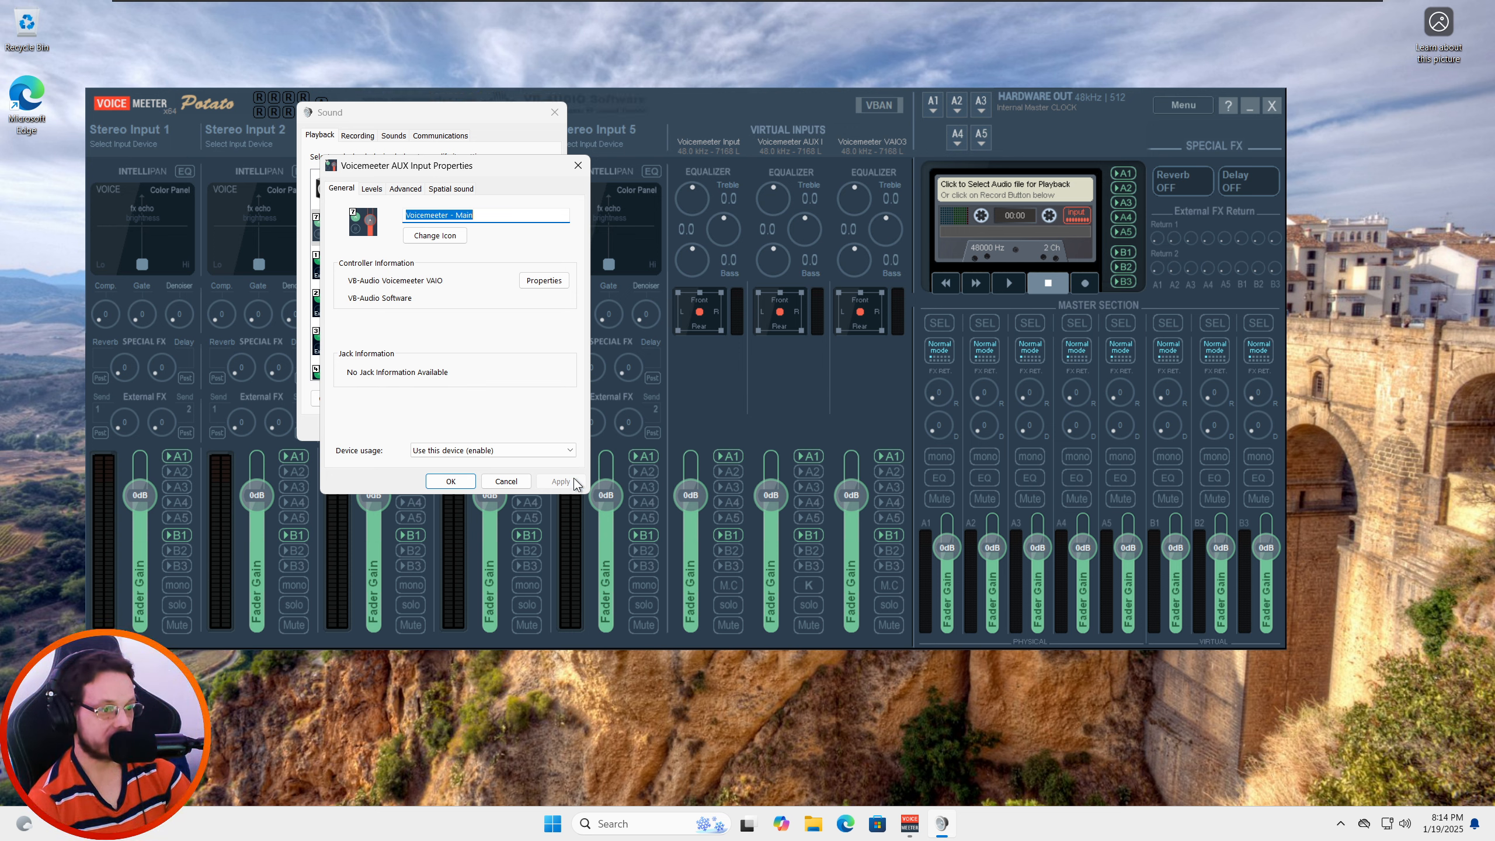
click(449, 481)
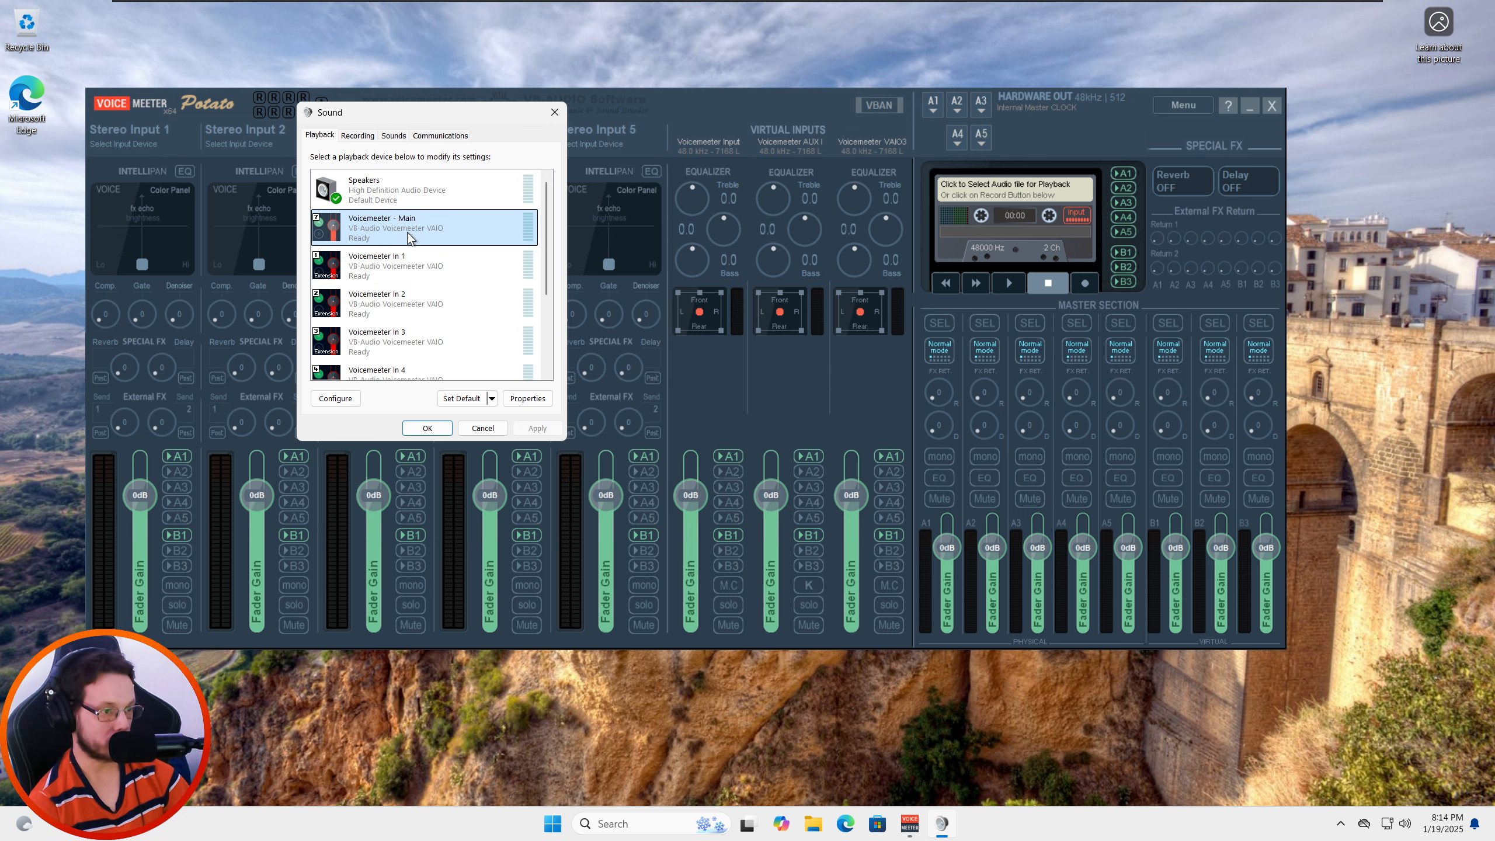
click(460, 400)
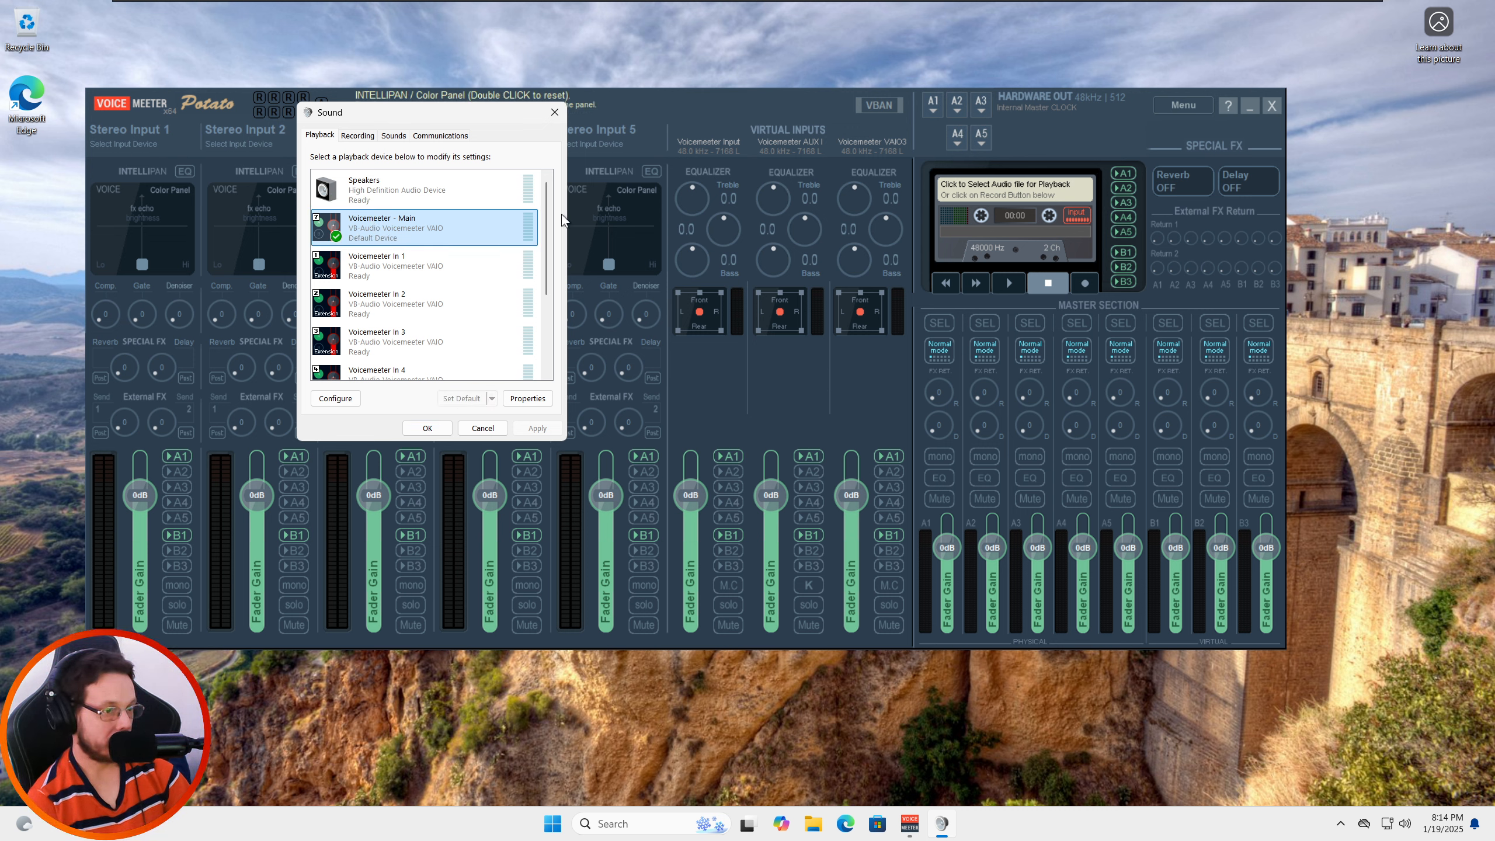
drag(547, 230, 553, 322)
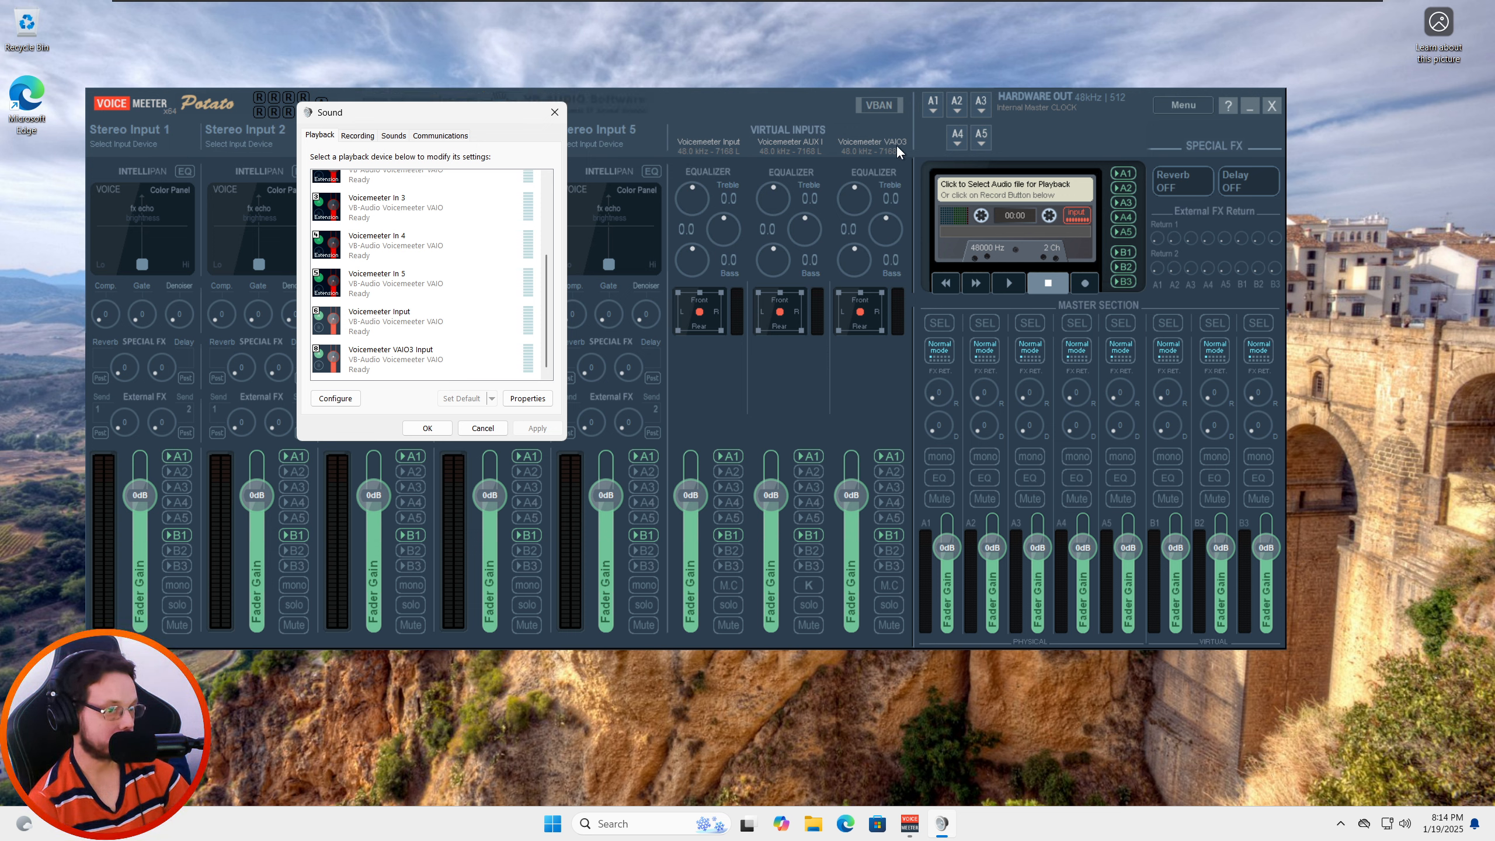
Rename the Voicemeeter Input playback device to 'Voicemeeter - Music' in its properties
double_click(370, 318)
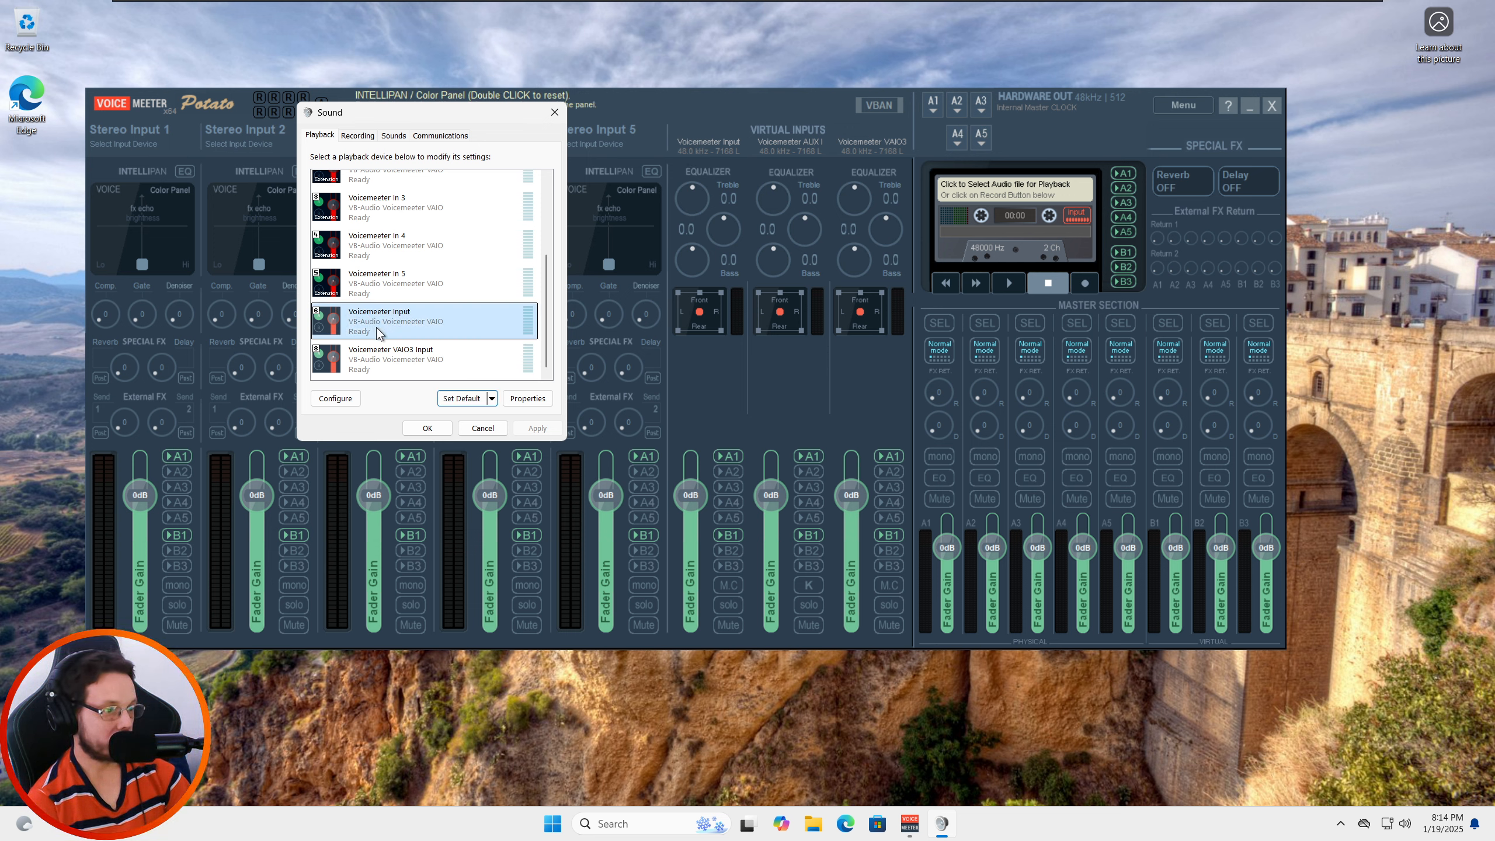
drag(406, 165, 362, 374)
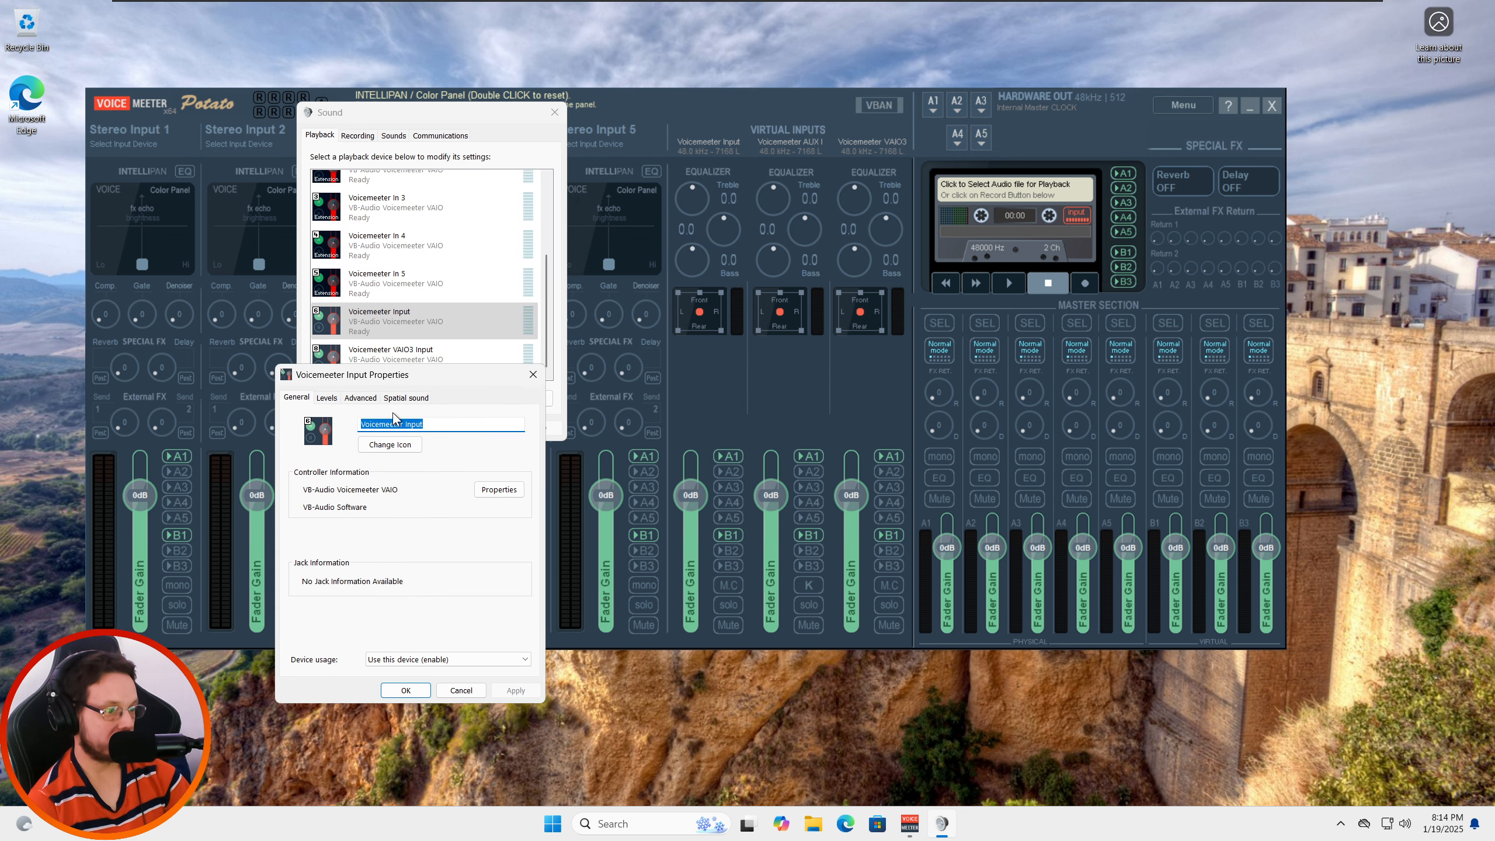
drag(431, 423, 406, 425)
key(BackSpace)
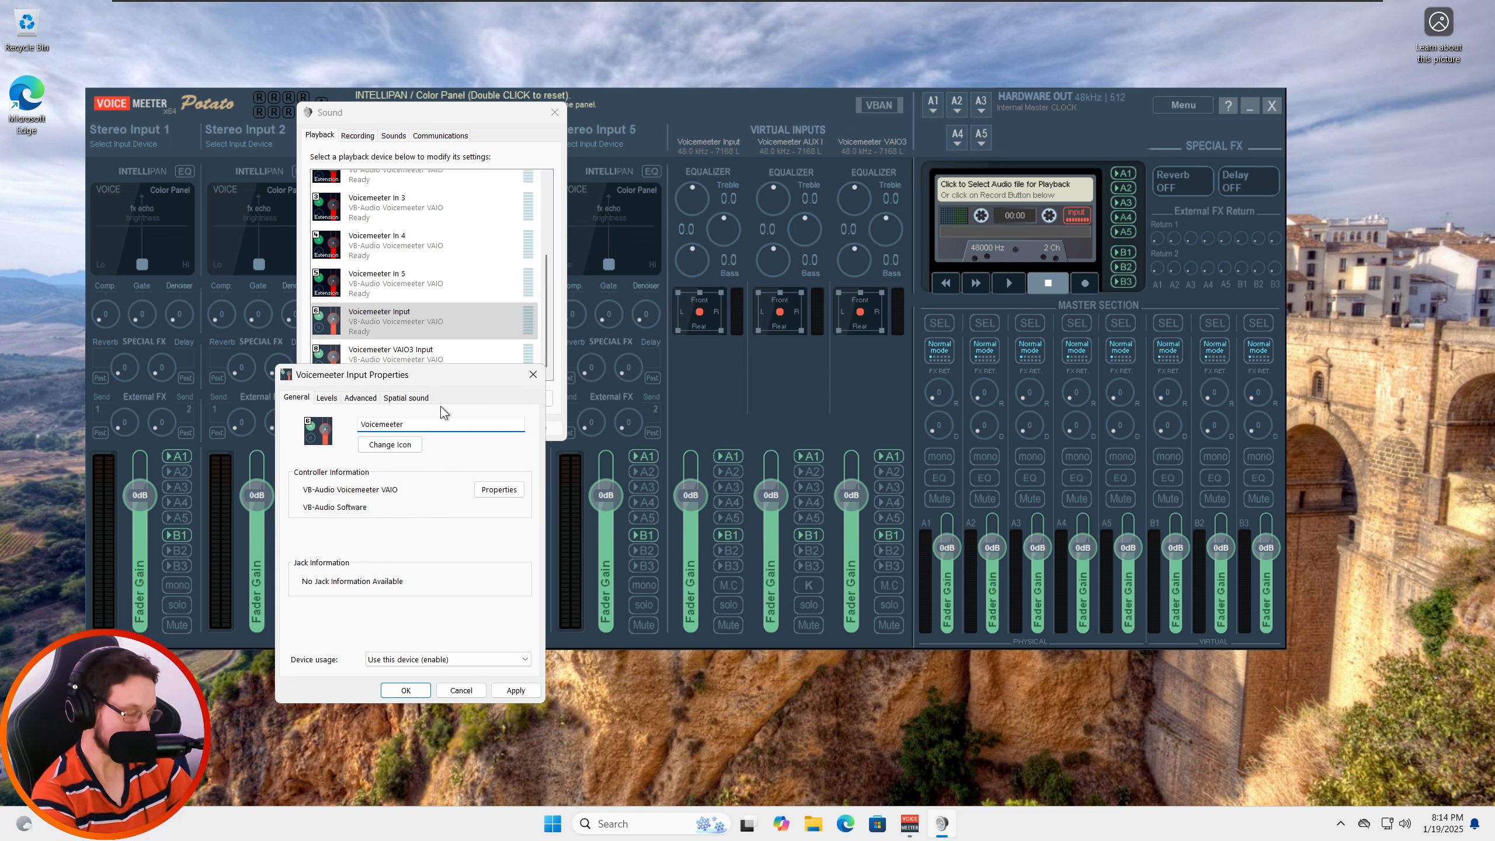
text(- Music)
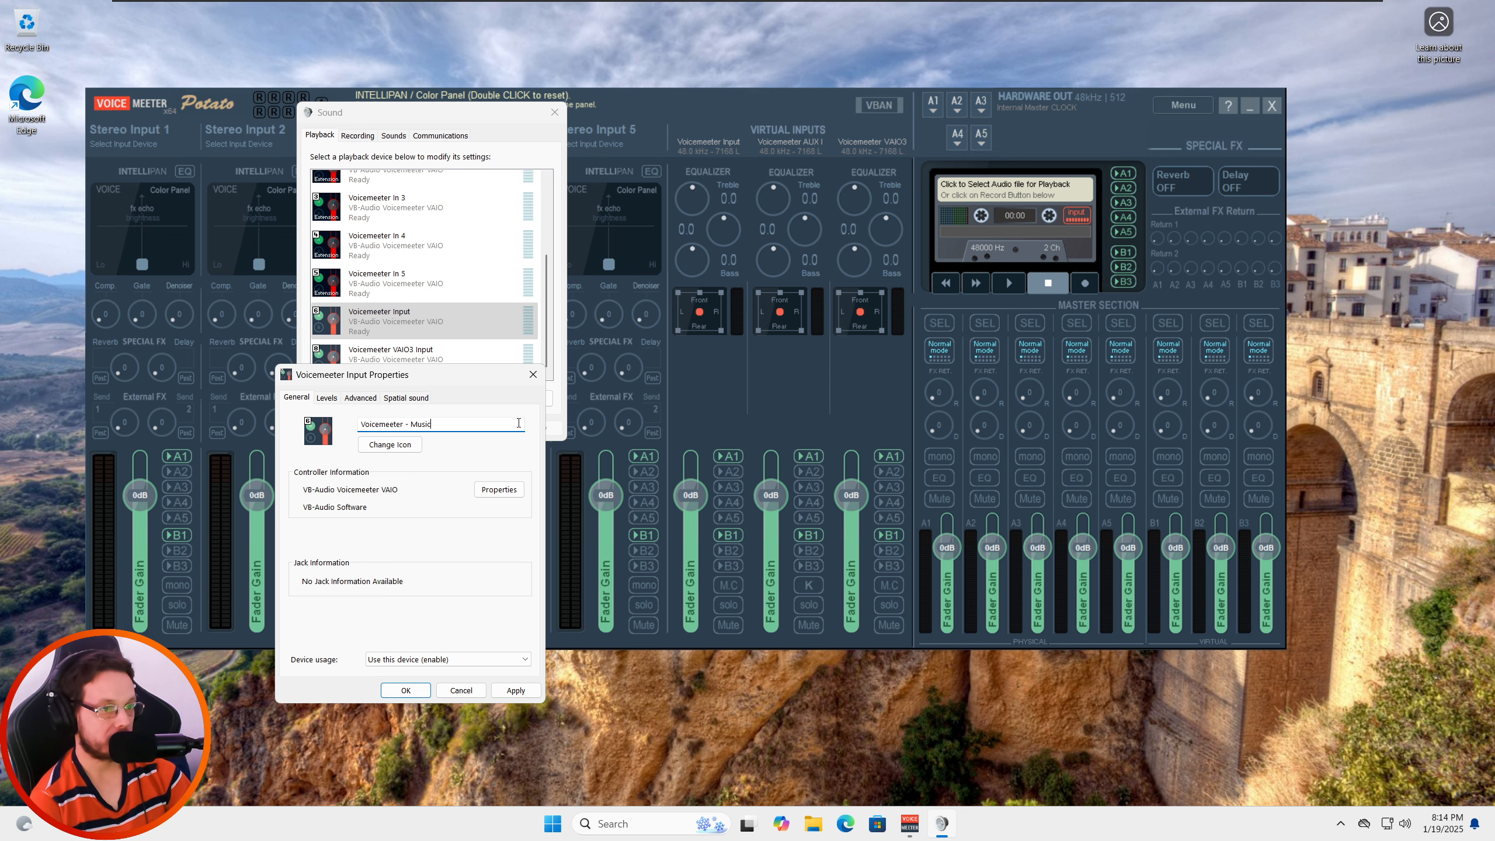
click(414, 693)
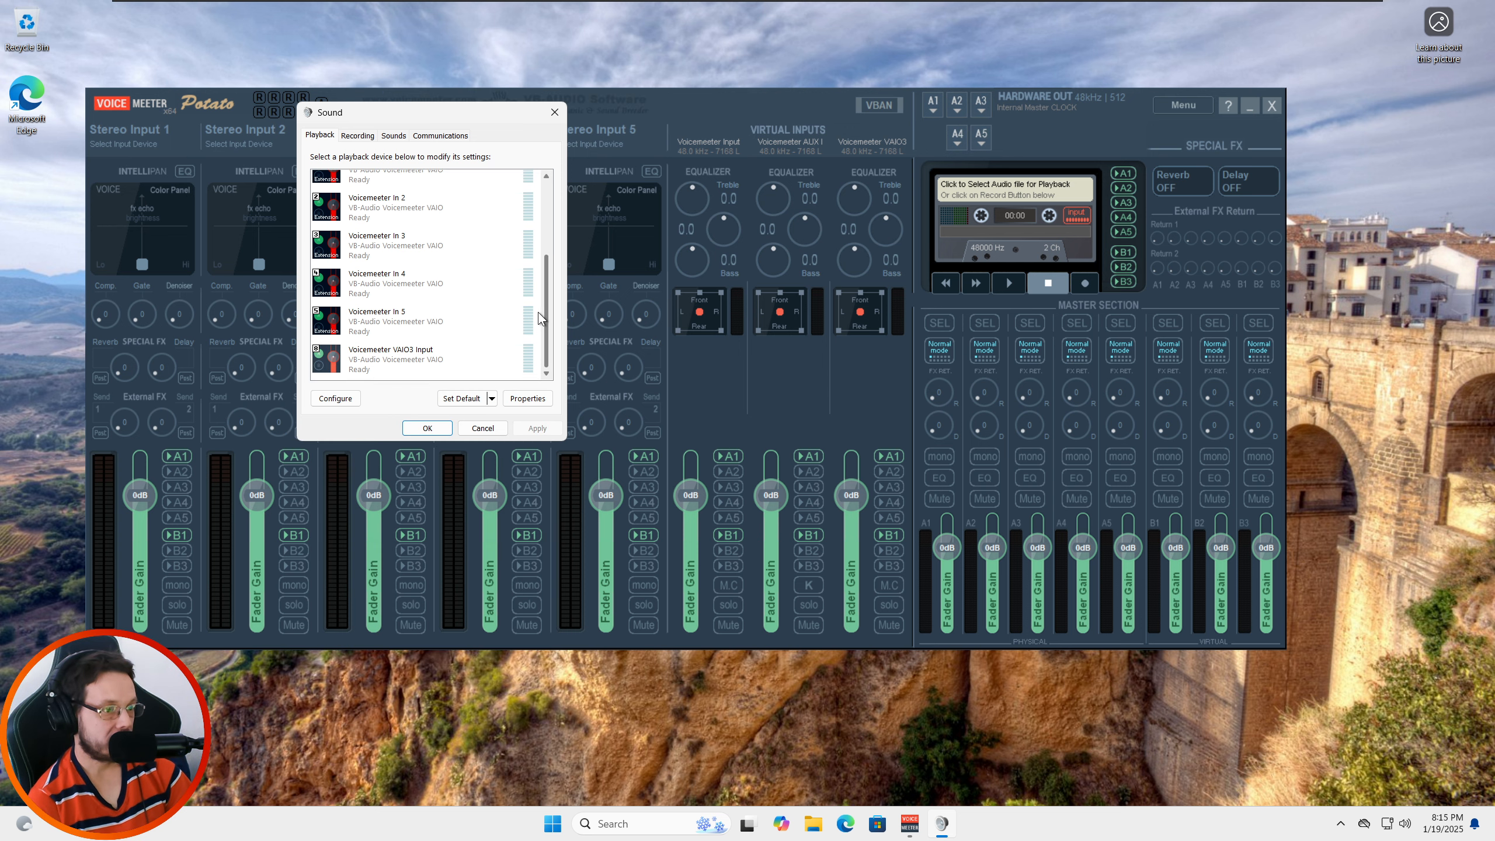
click(407, 358)
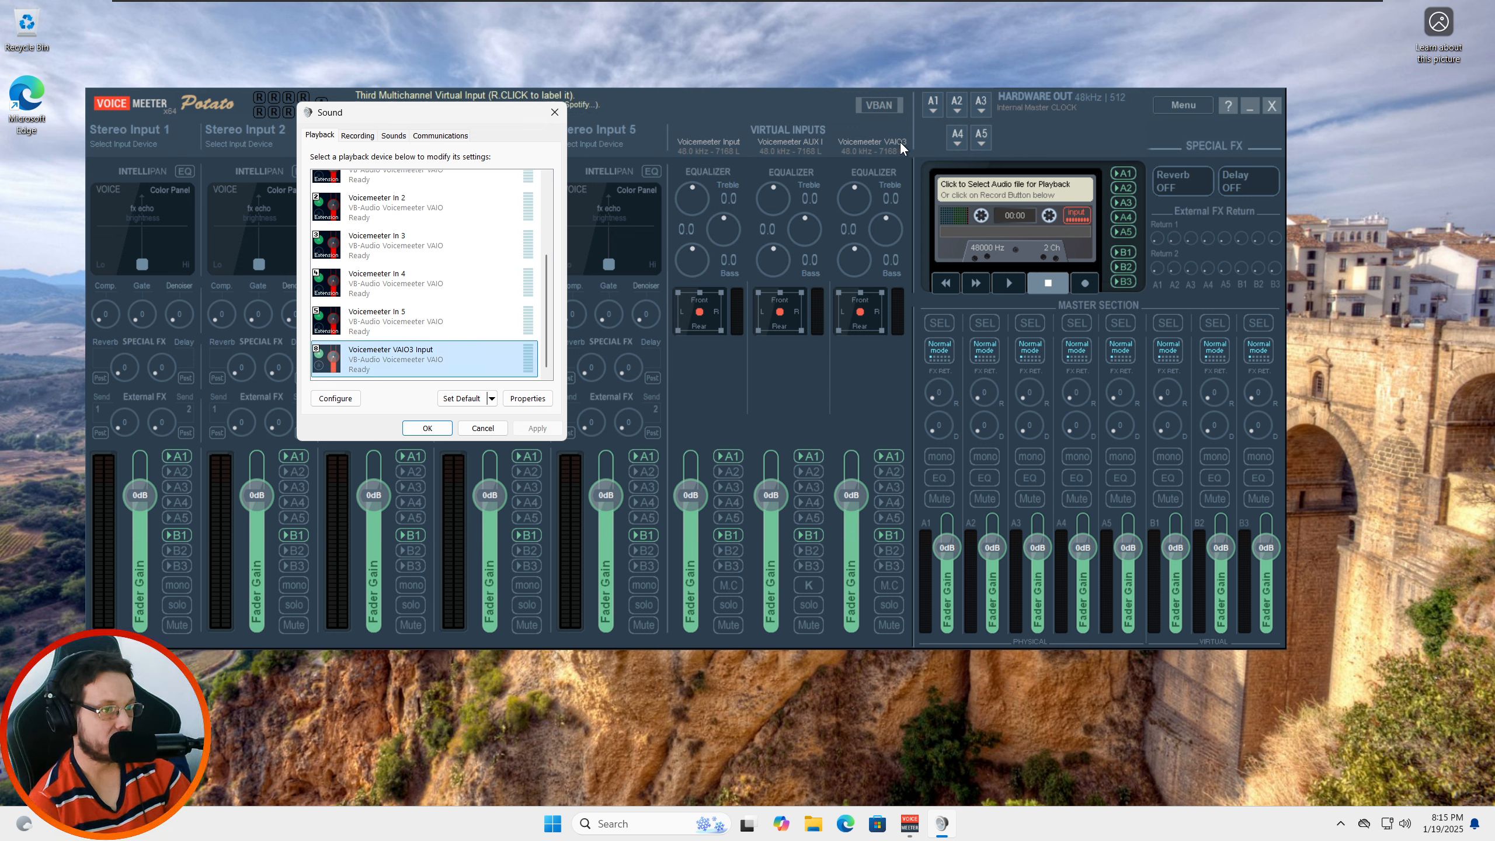
Rename the Voicemeeter VAIO3 Input device to 'Voicemeeter - Alerts', then apply and confirm it
click(881, 142)
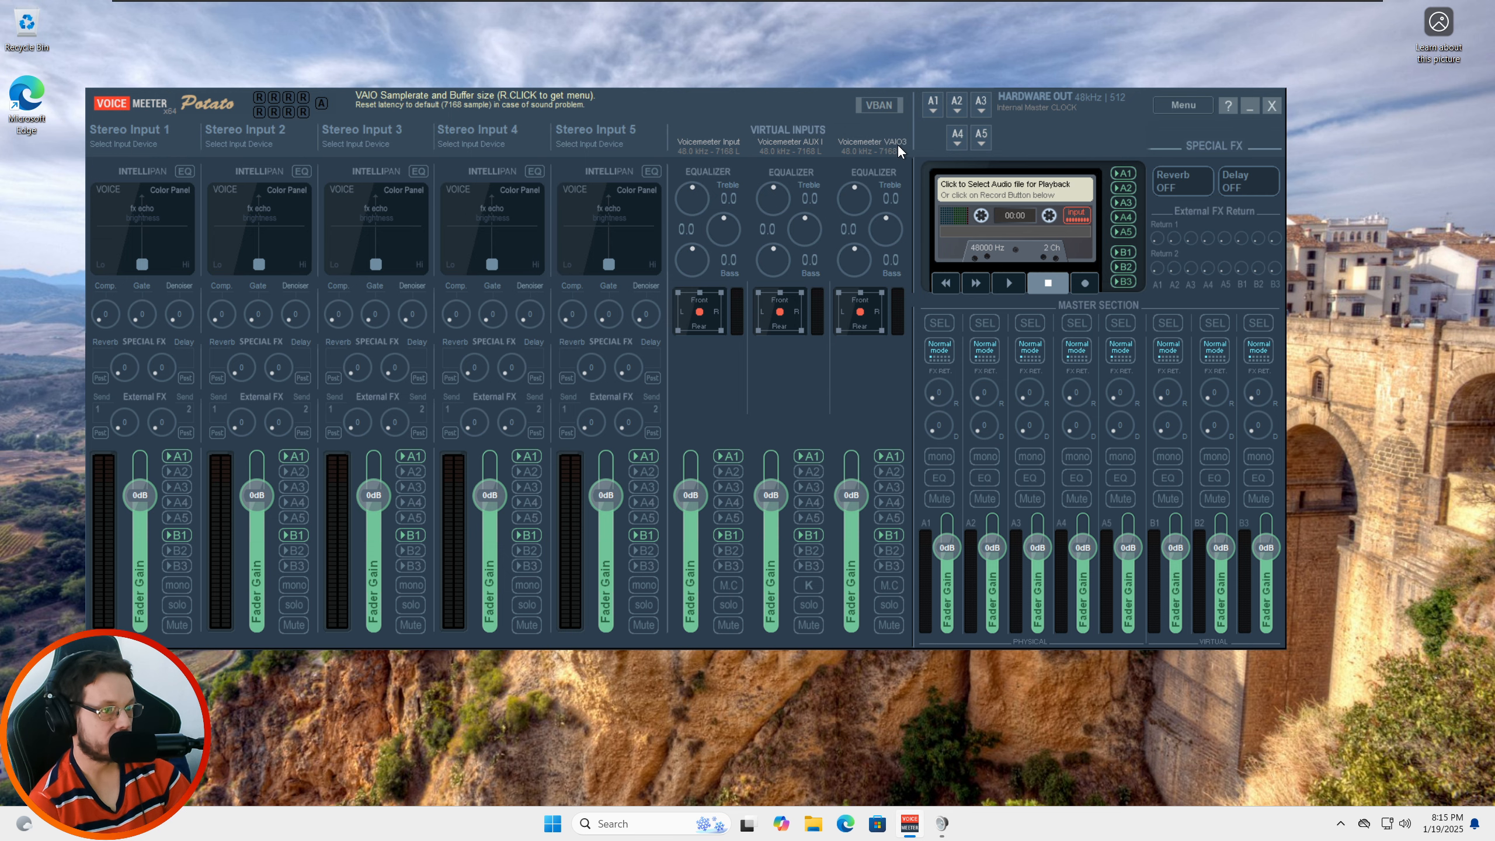
drag(804, 93, 905, 180)
click(447, 165)
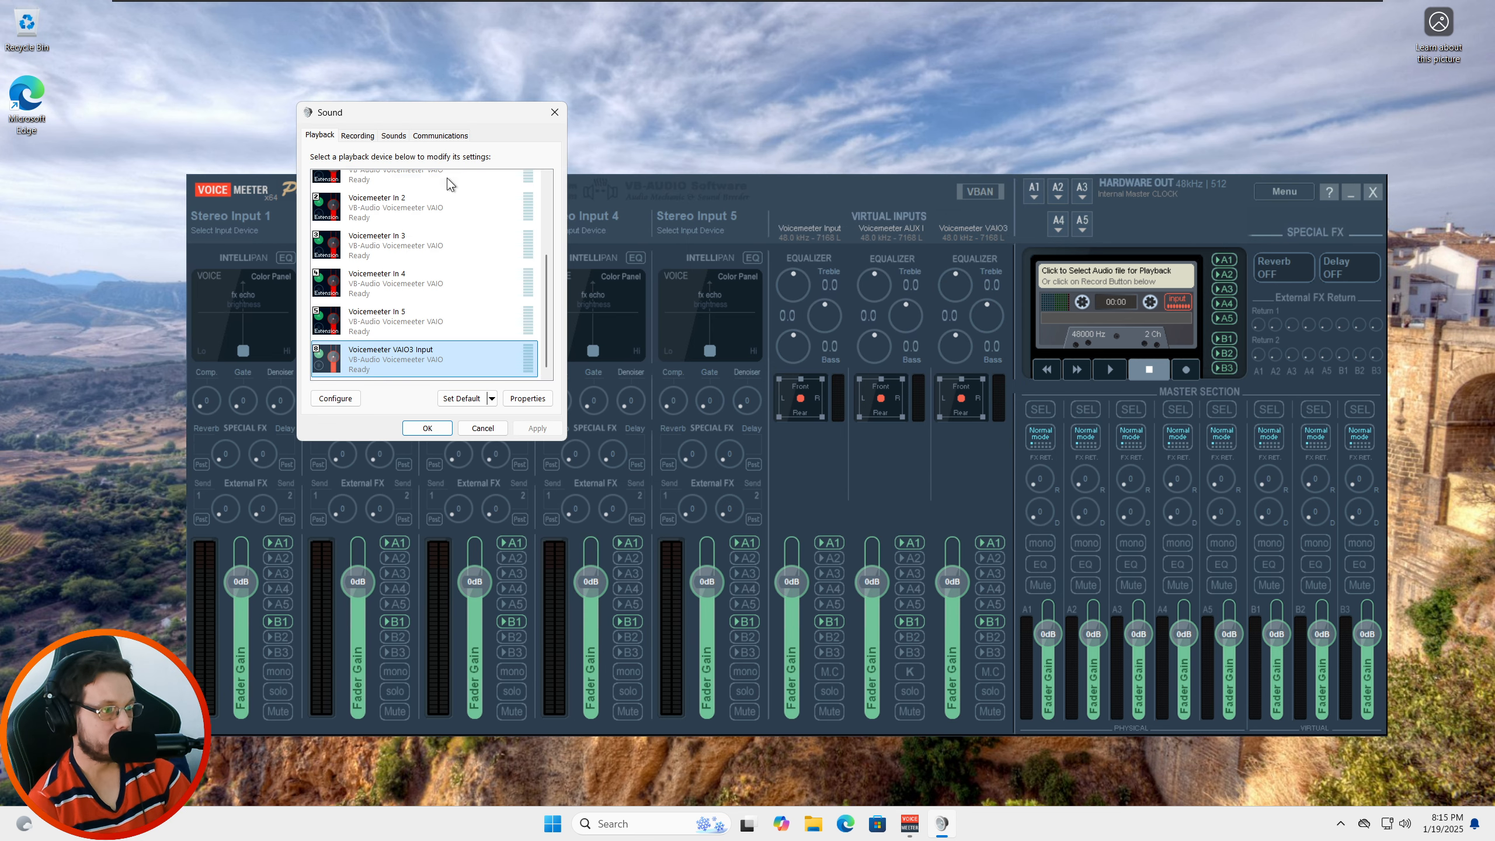
double_click(405, 355)
drag(494, 216, 452, 231)
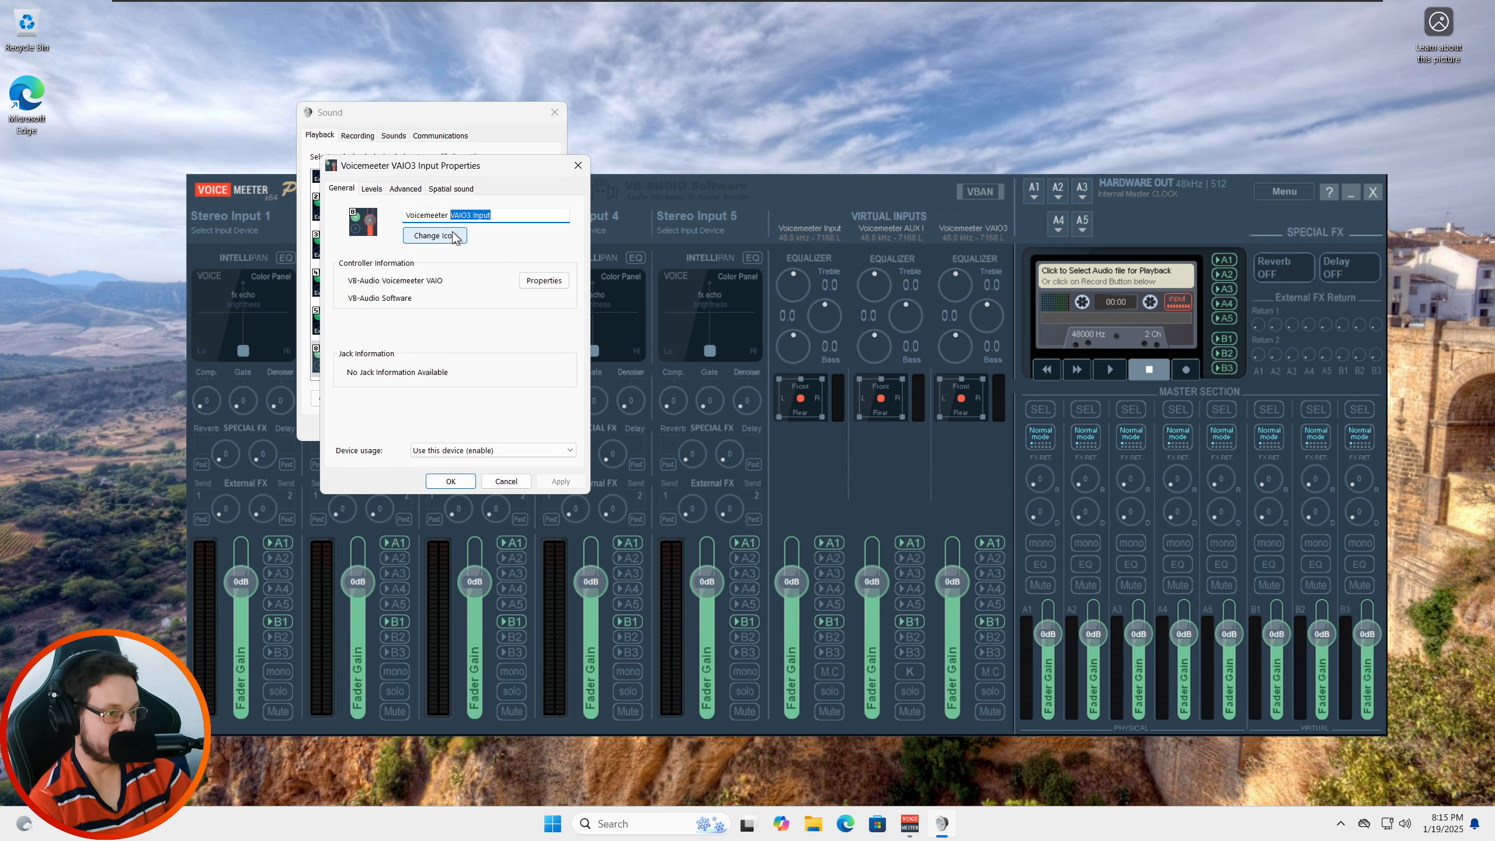
text(Alerts)
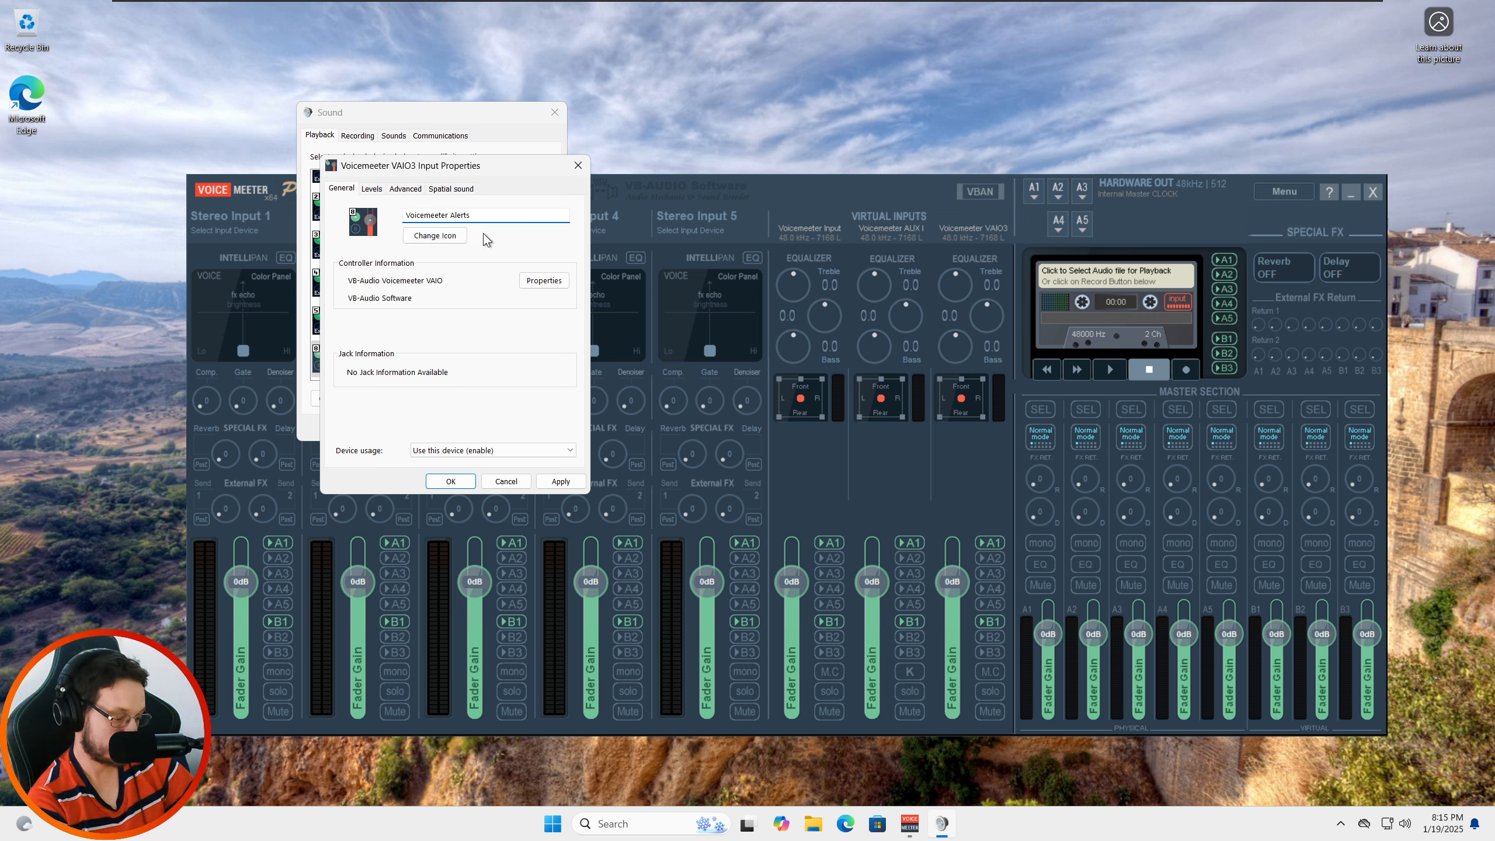
text(-)
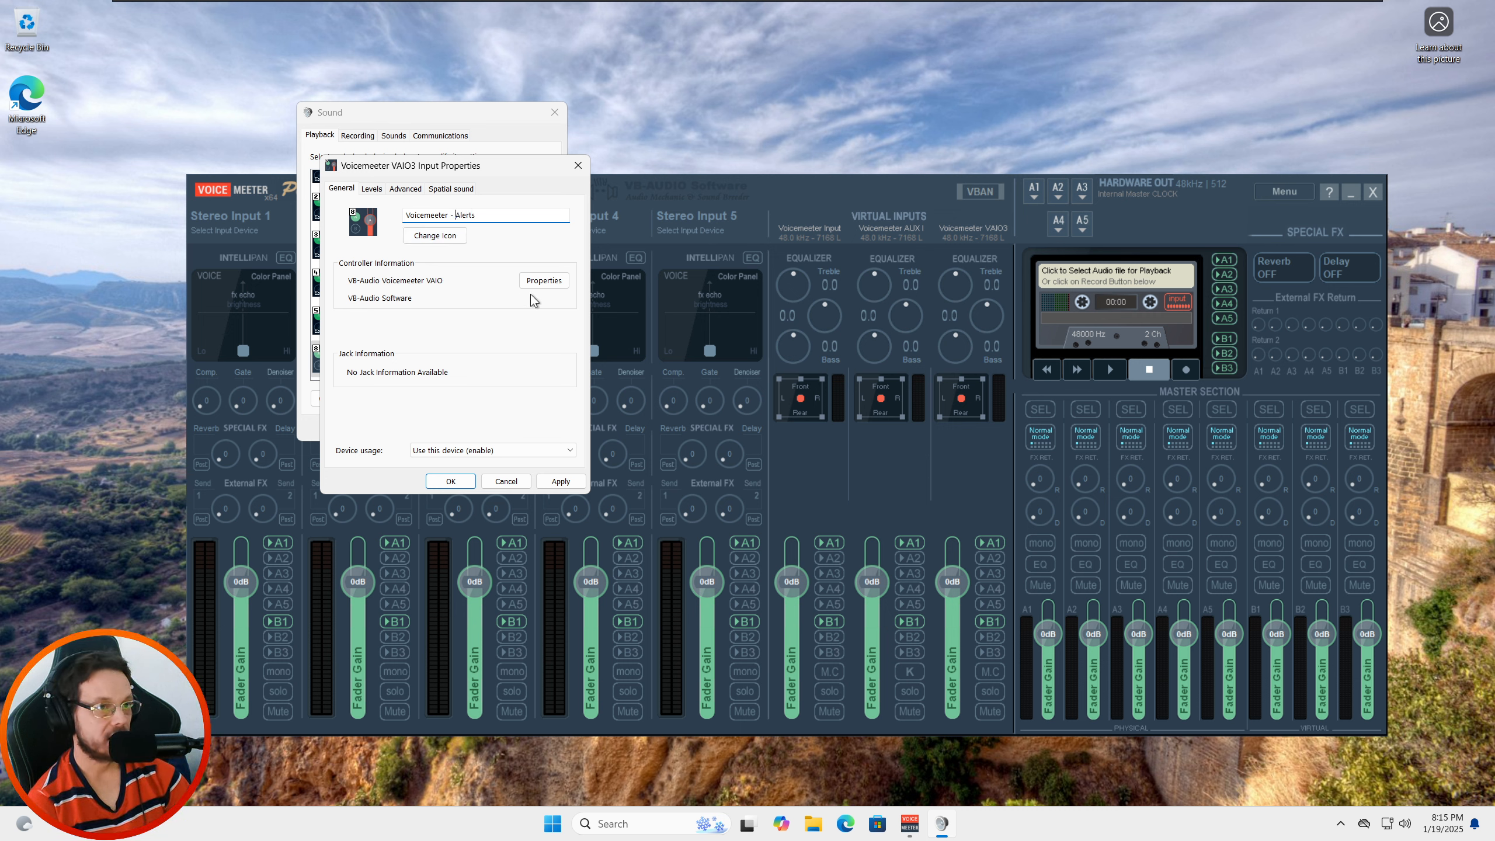
click(564, 482)
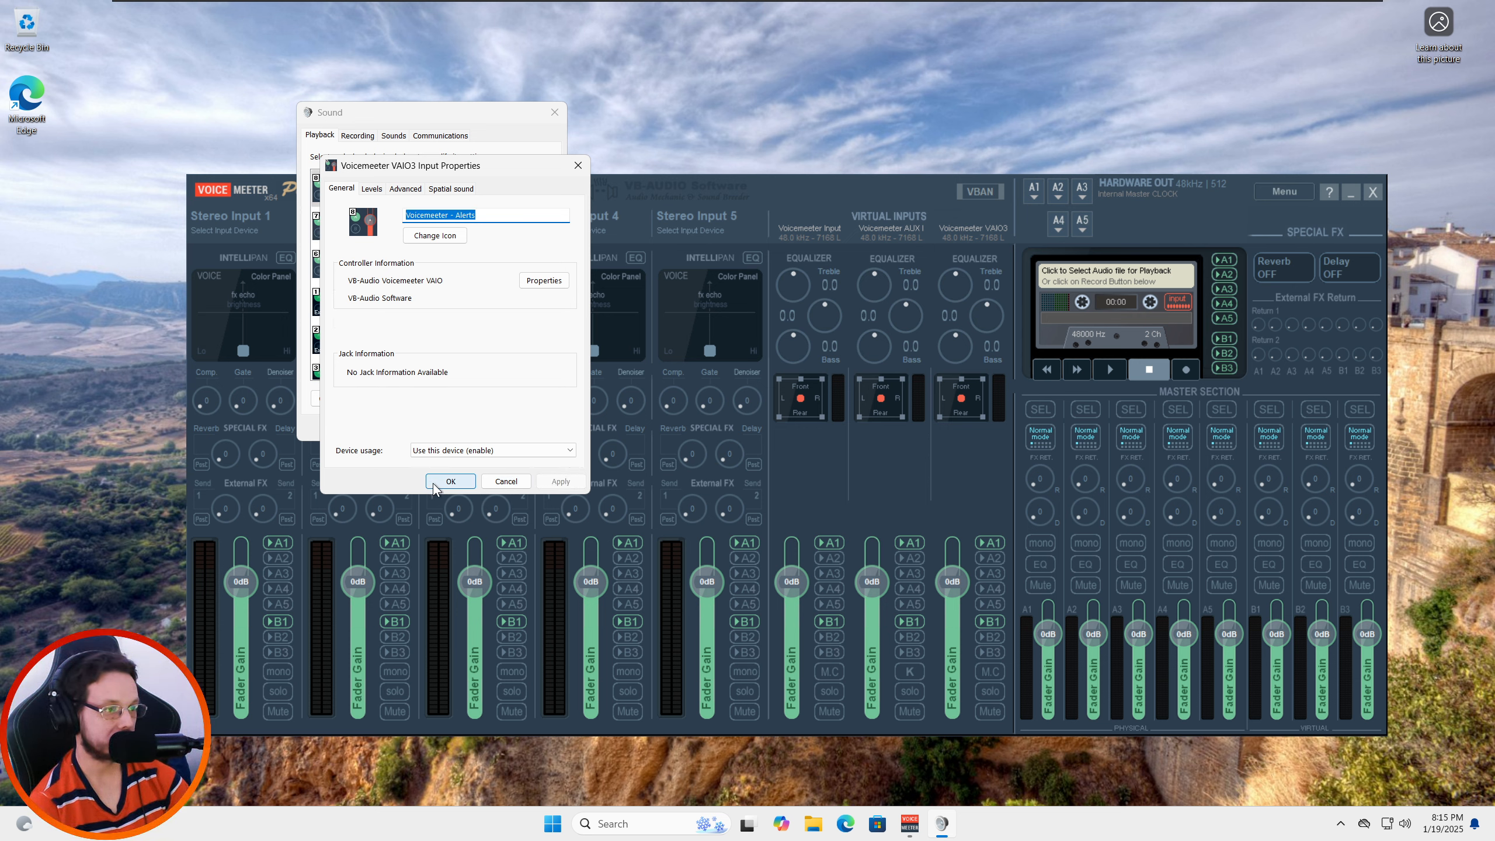
drag(405, 215, 479, 212)
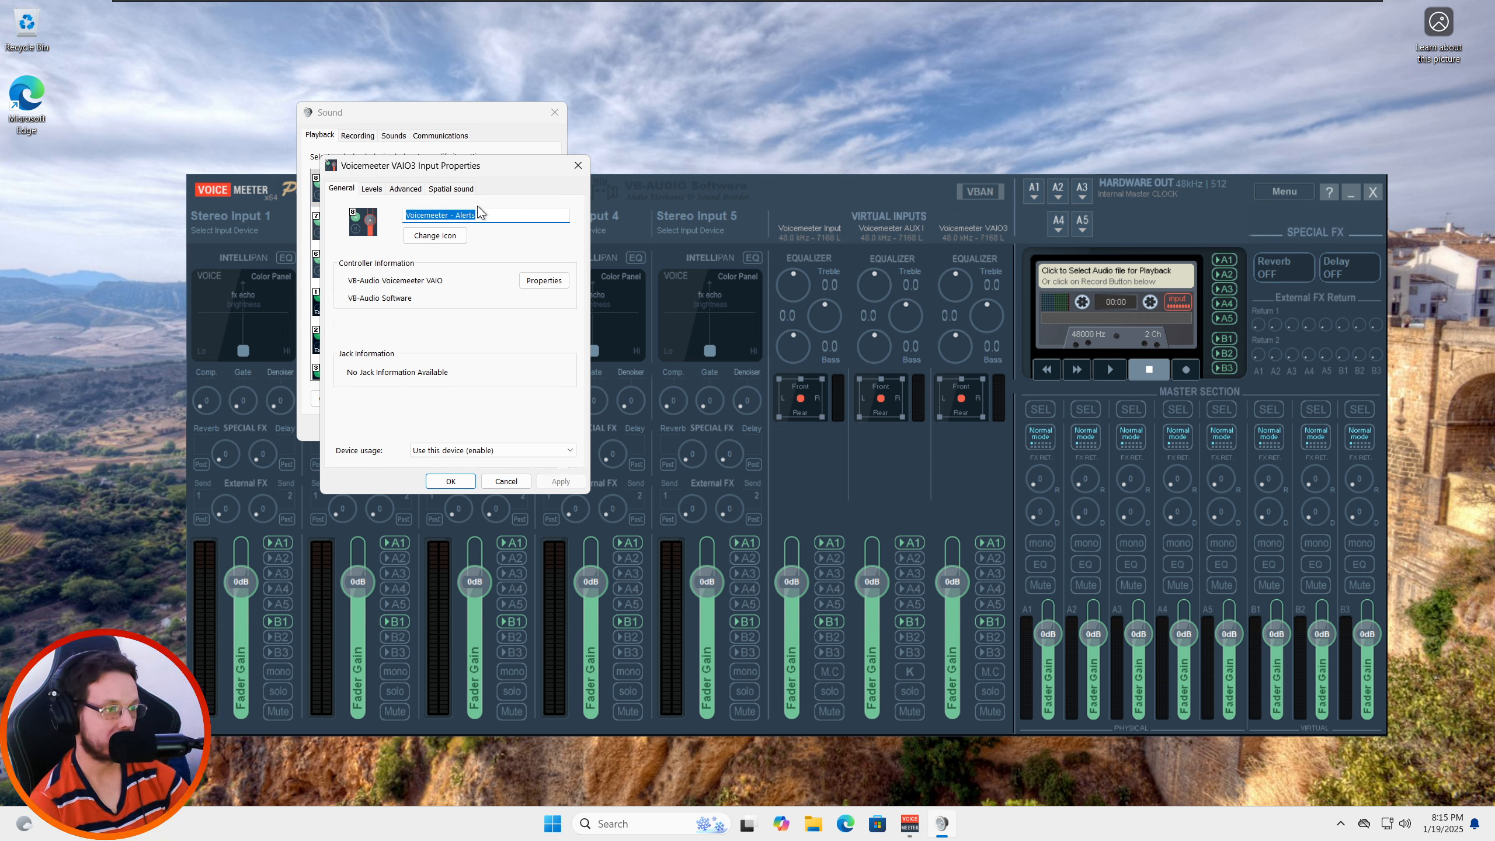
click(450, 481)
drag(423, 113, 178, 36)
scroll(248, 206, up, 1)
scroll(249, 206, up, 1)
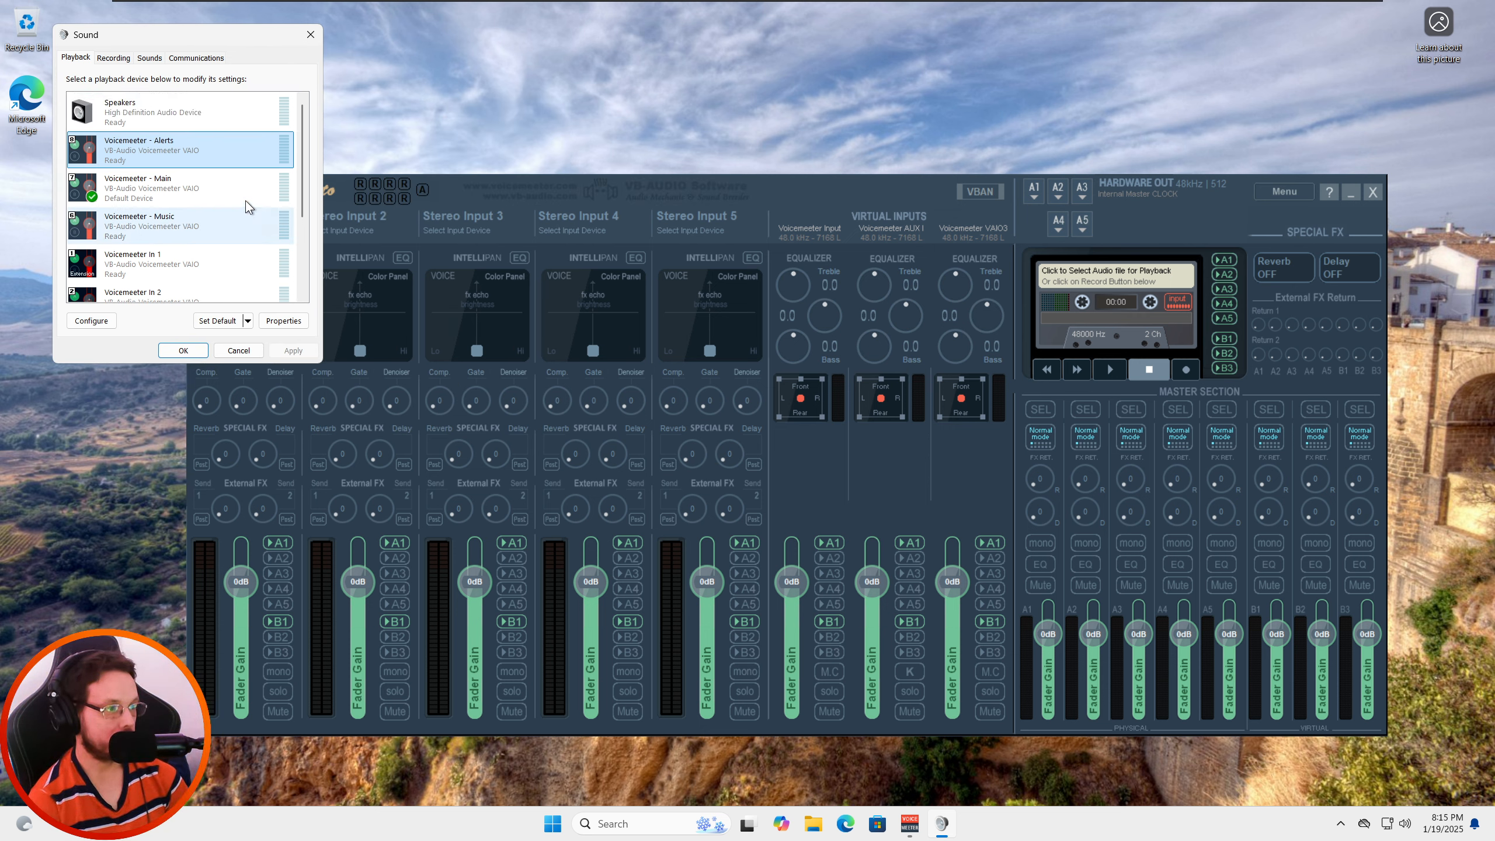
Check the Microphone under Recording devices, then go back to the Playback list
click(167, 189)
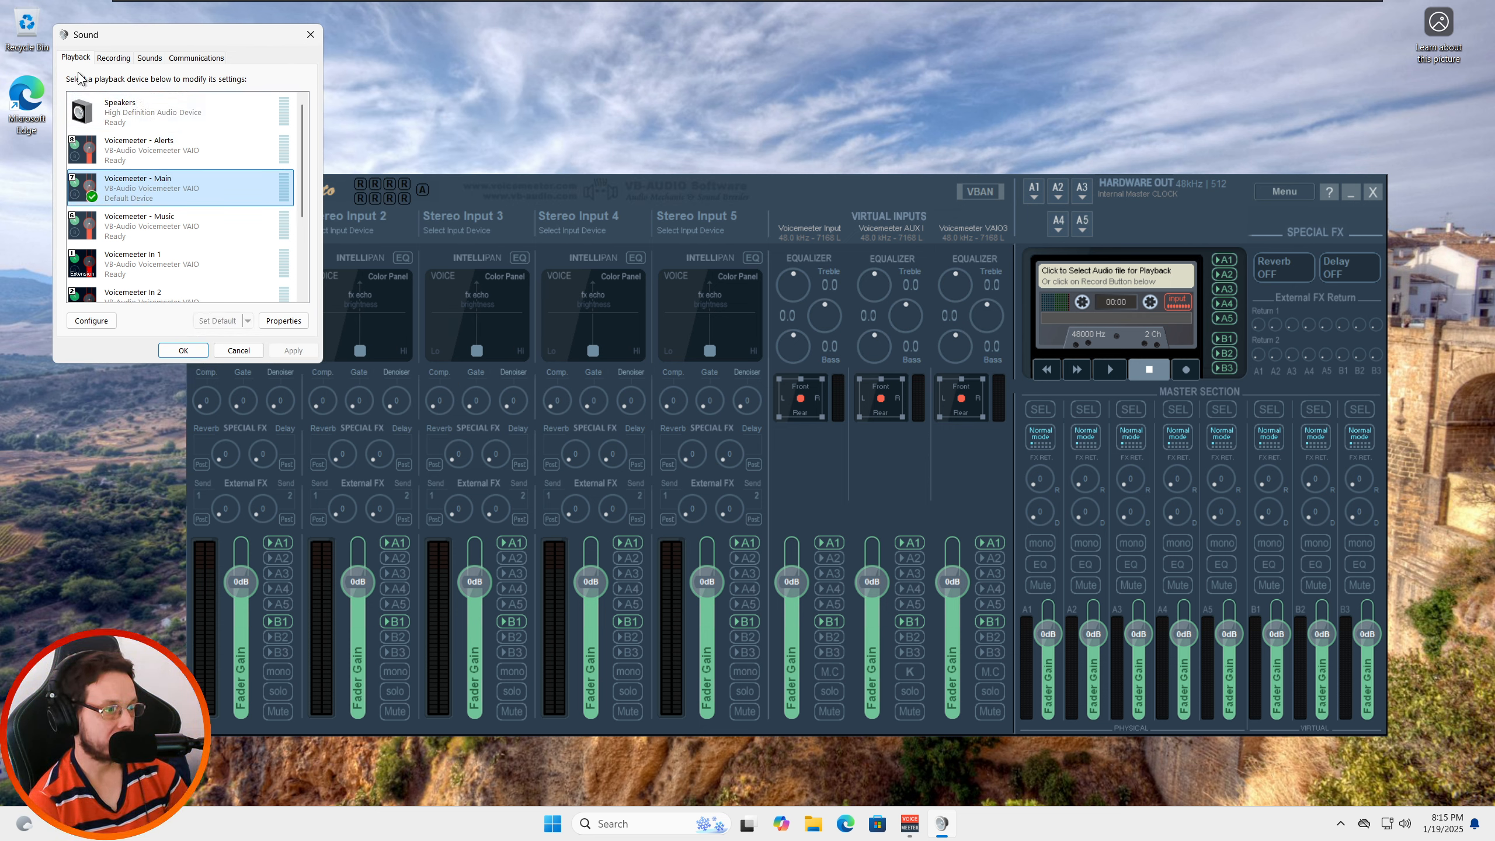
drag(103, 40, 55, 27)
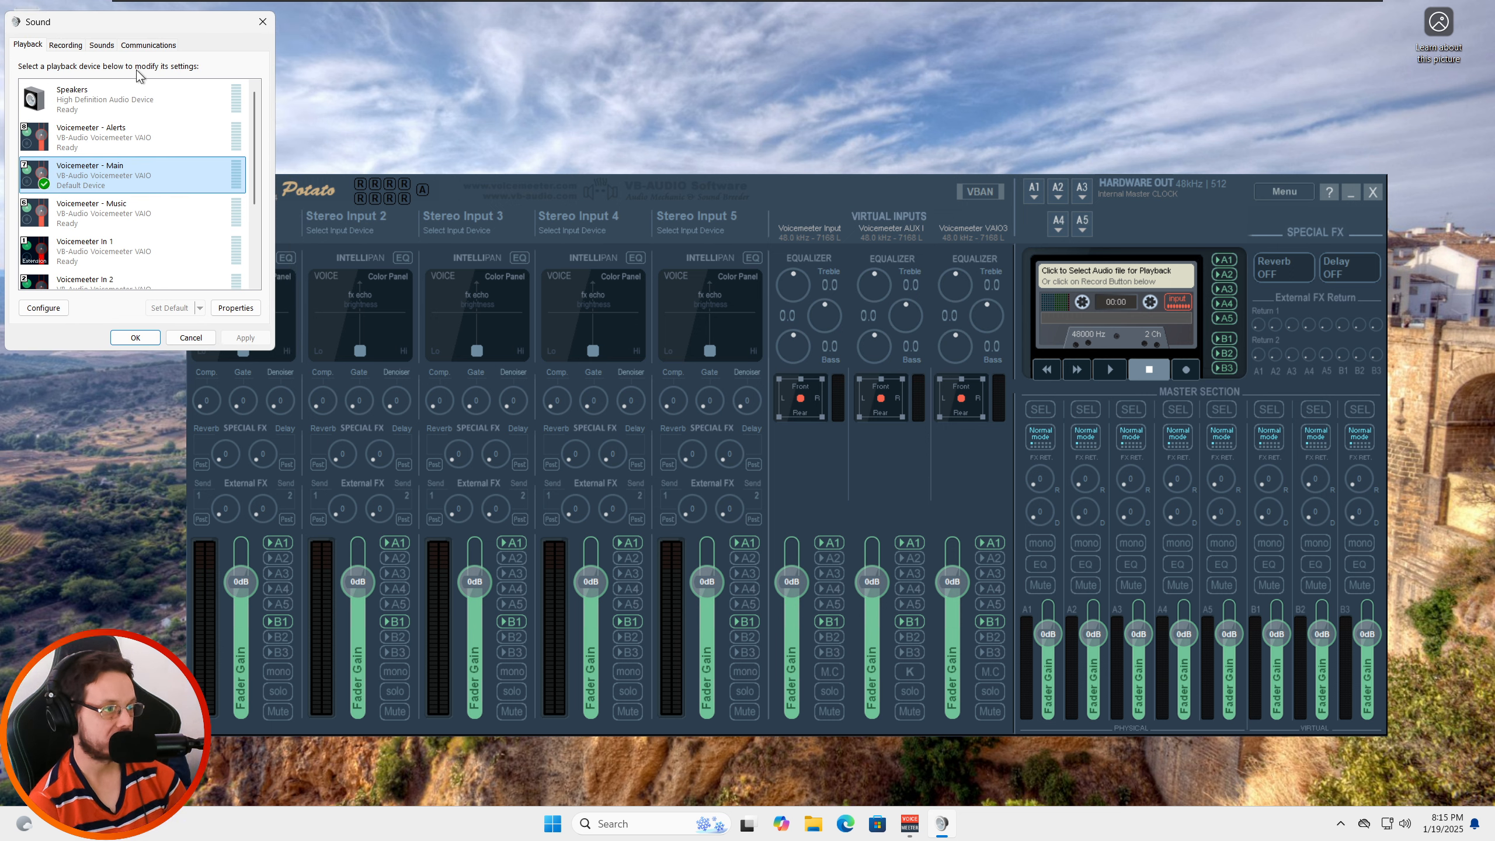
click(55, 51)
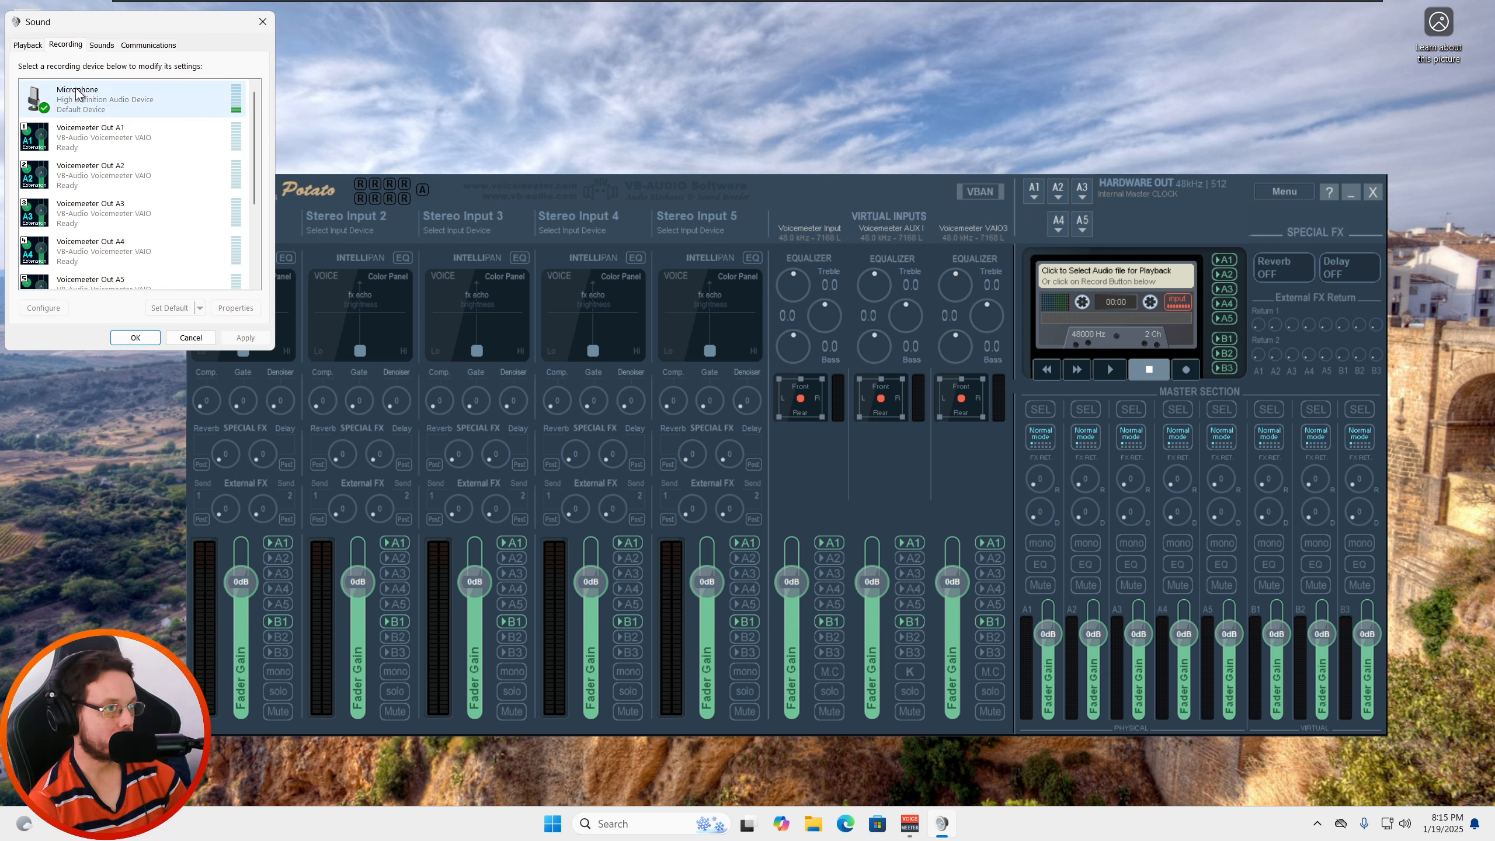
click(97, 105)
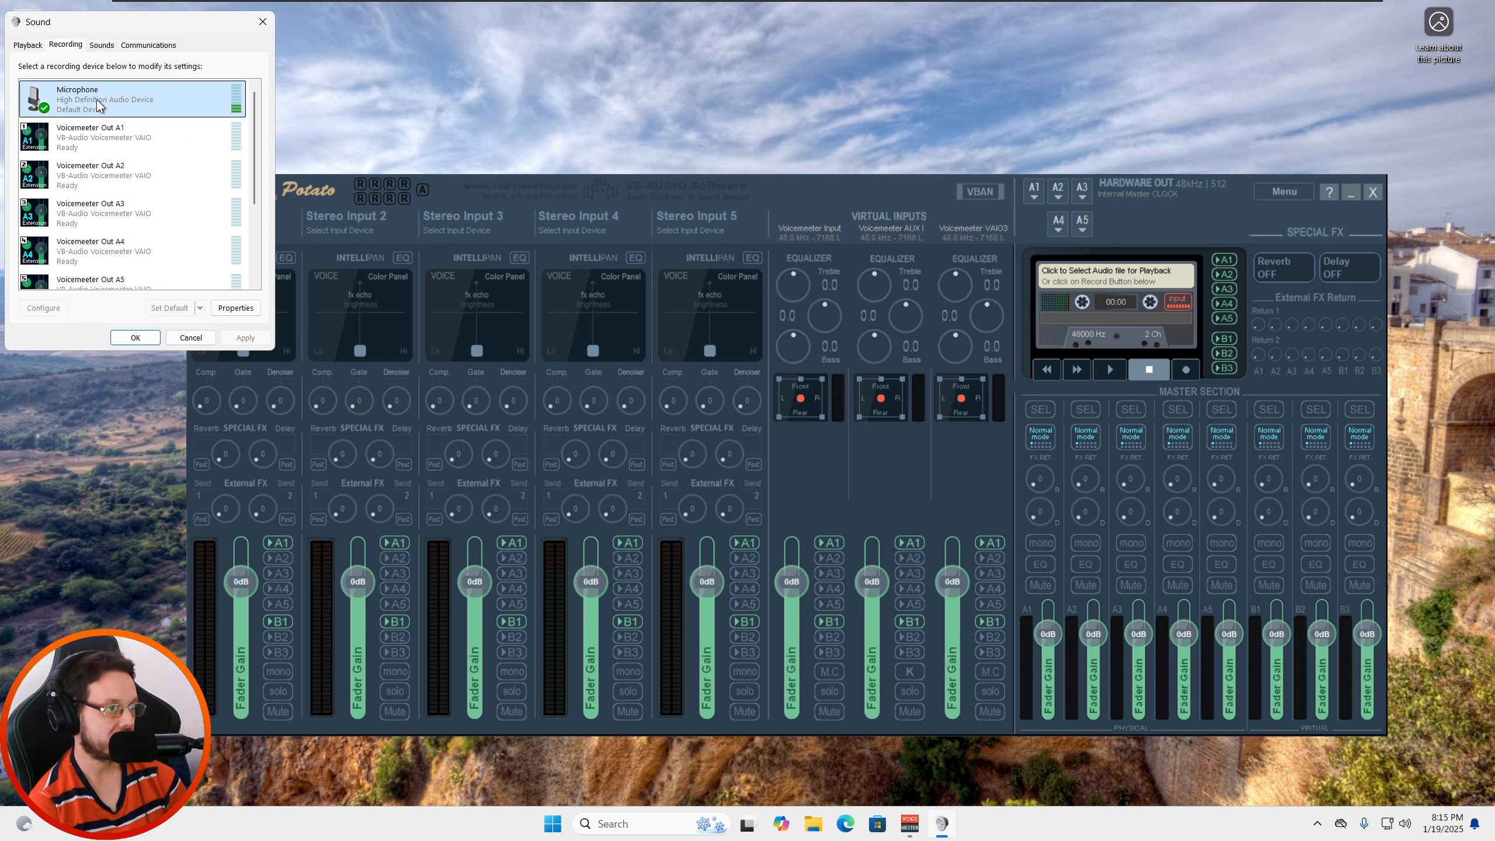
click(35, 45)
Bring Voicemeeter Potato forward and view its about and registration info
mouse_move(785, 182)
mouse_down()
mouse_move(823, 161)
mouse_move(814, 189)
mouse_up()
drag(711, 173, 786, 187)
click(302, 180)
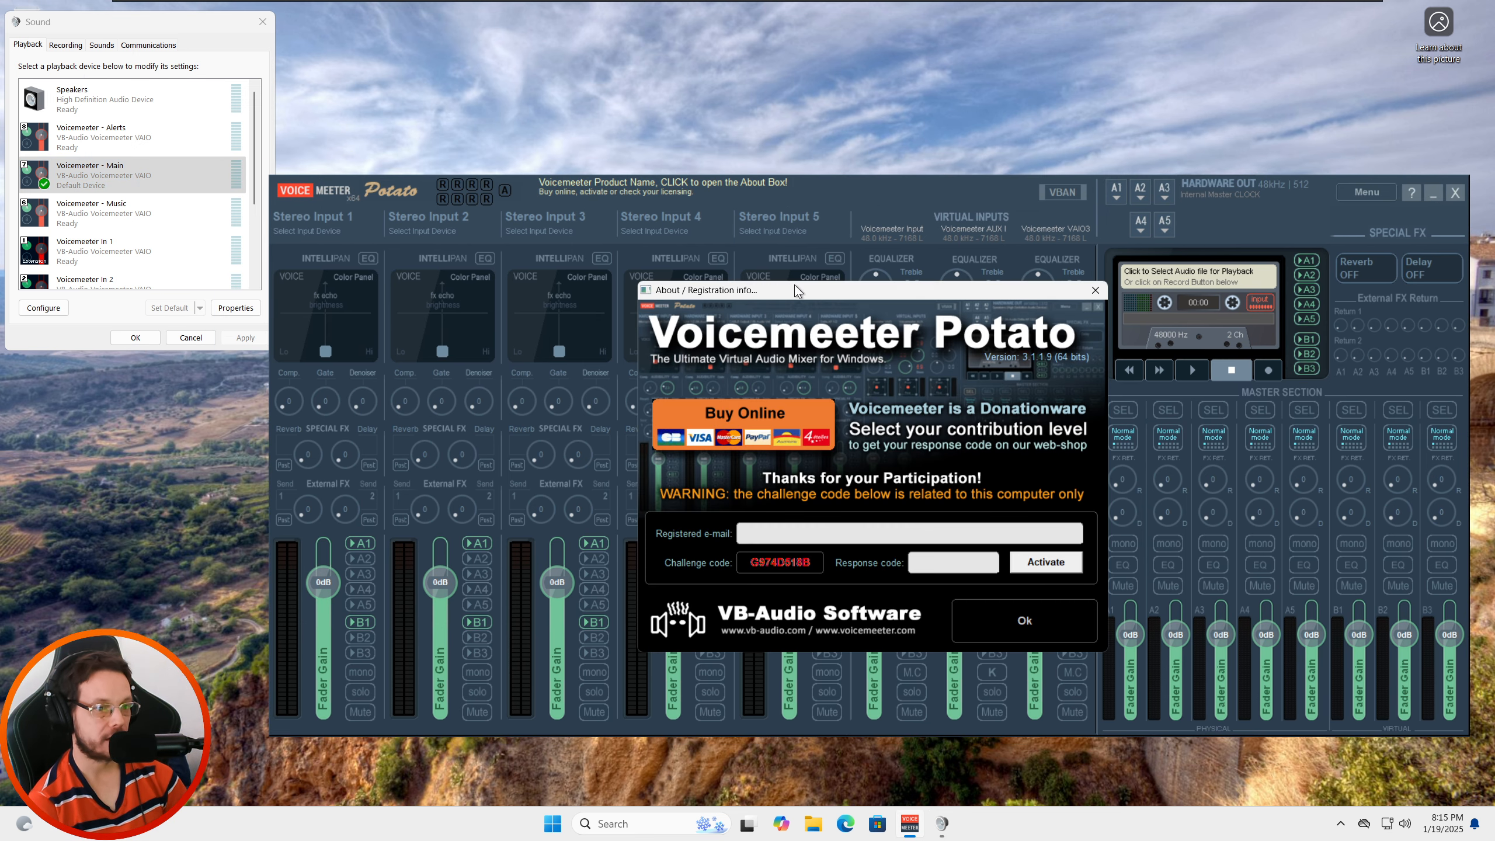
click(1095, 290)
Restart Voicemeeter's audio engine to pick up the new device names, and lower the mixer window
drag(977, 195, 988, 151)
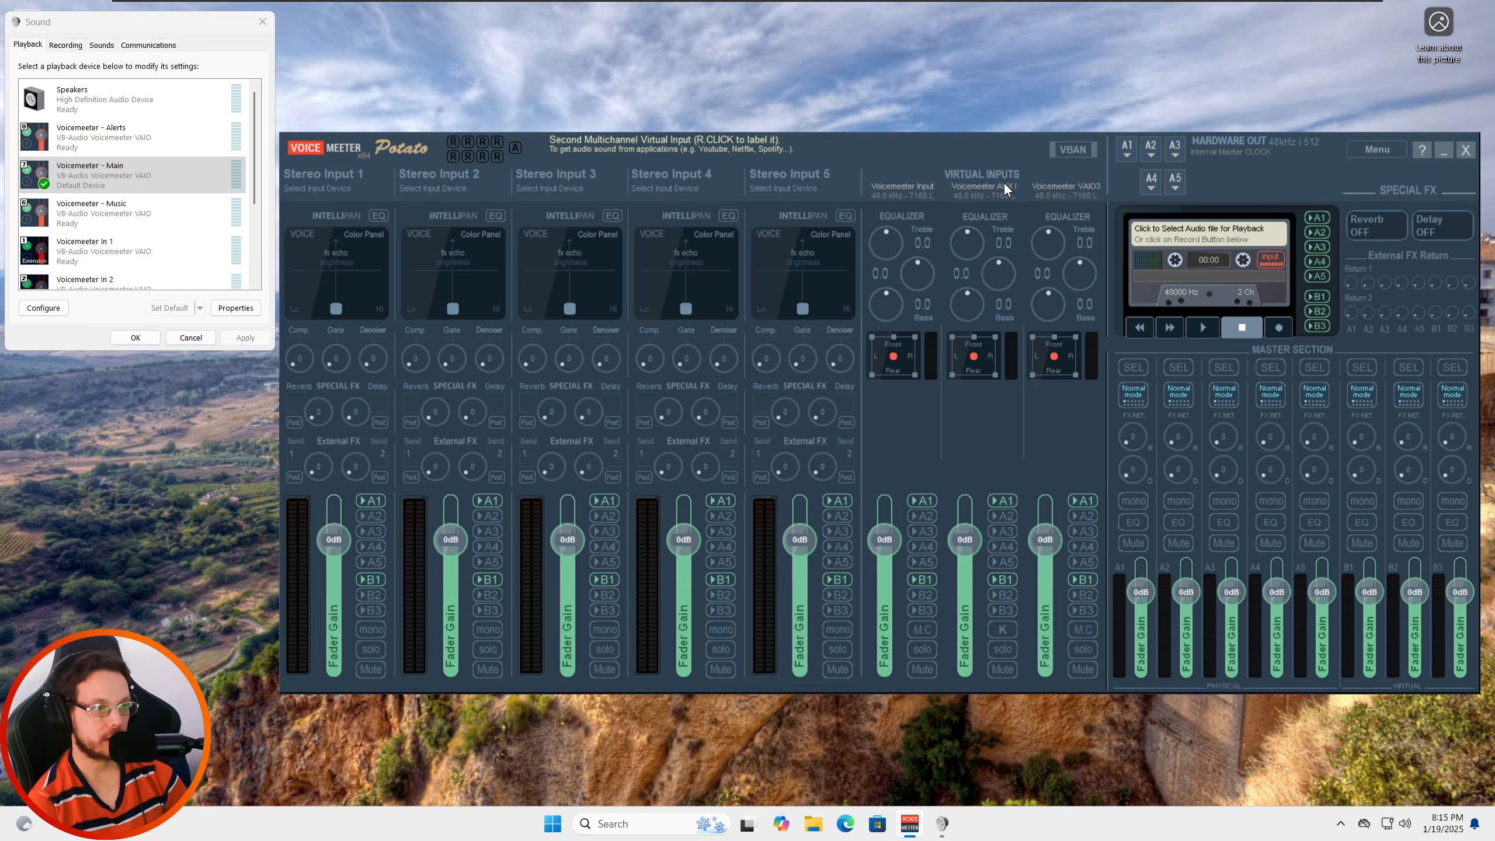
drag(1252, 167, 1224, 166)
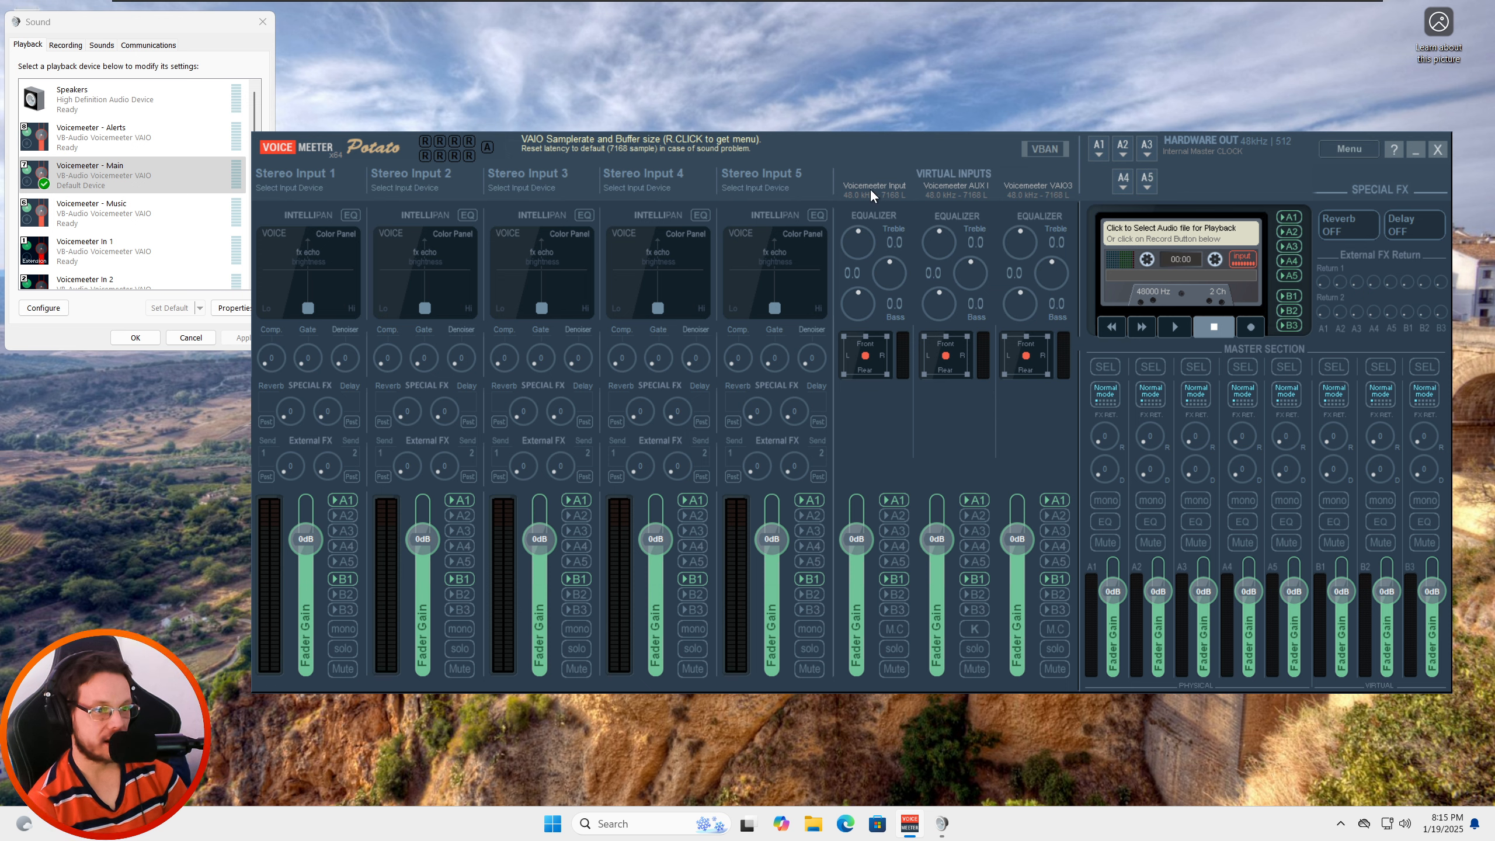
click(1345, 151)
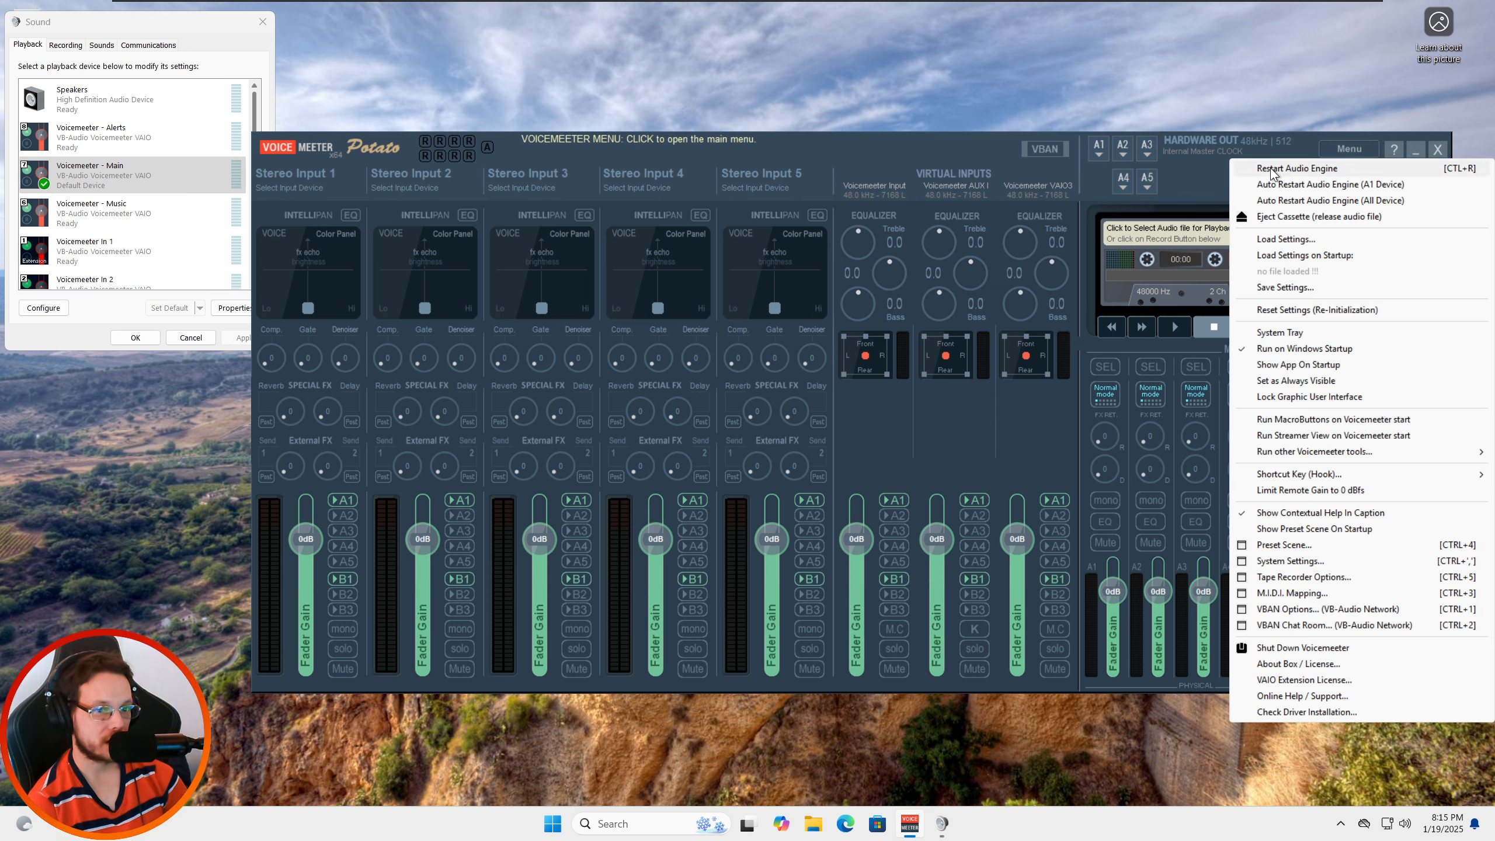
click(1338, 166)
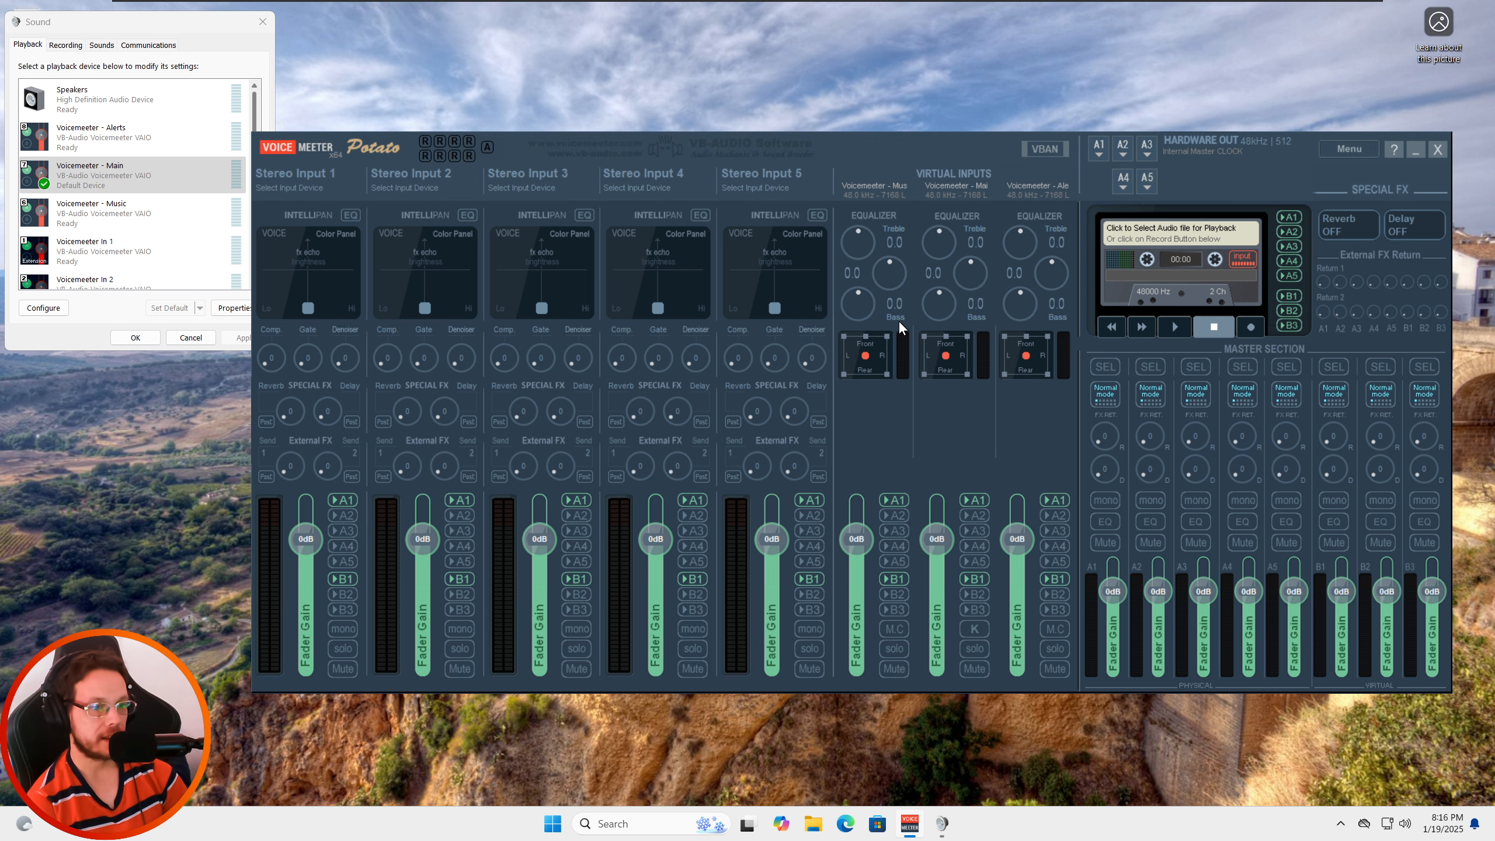
drag(968, 142, 961, 208)
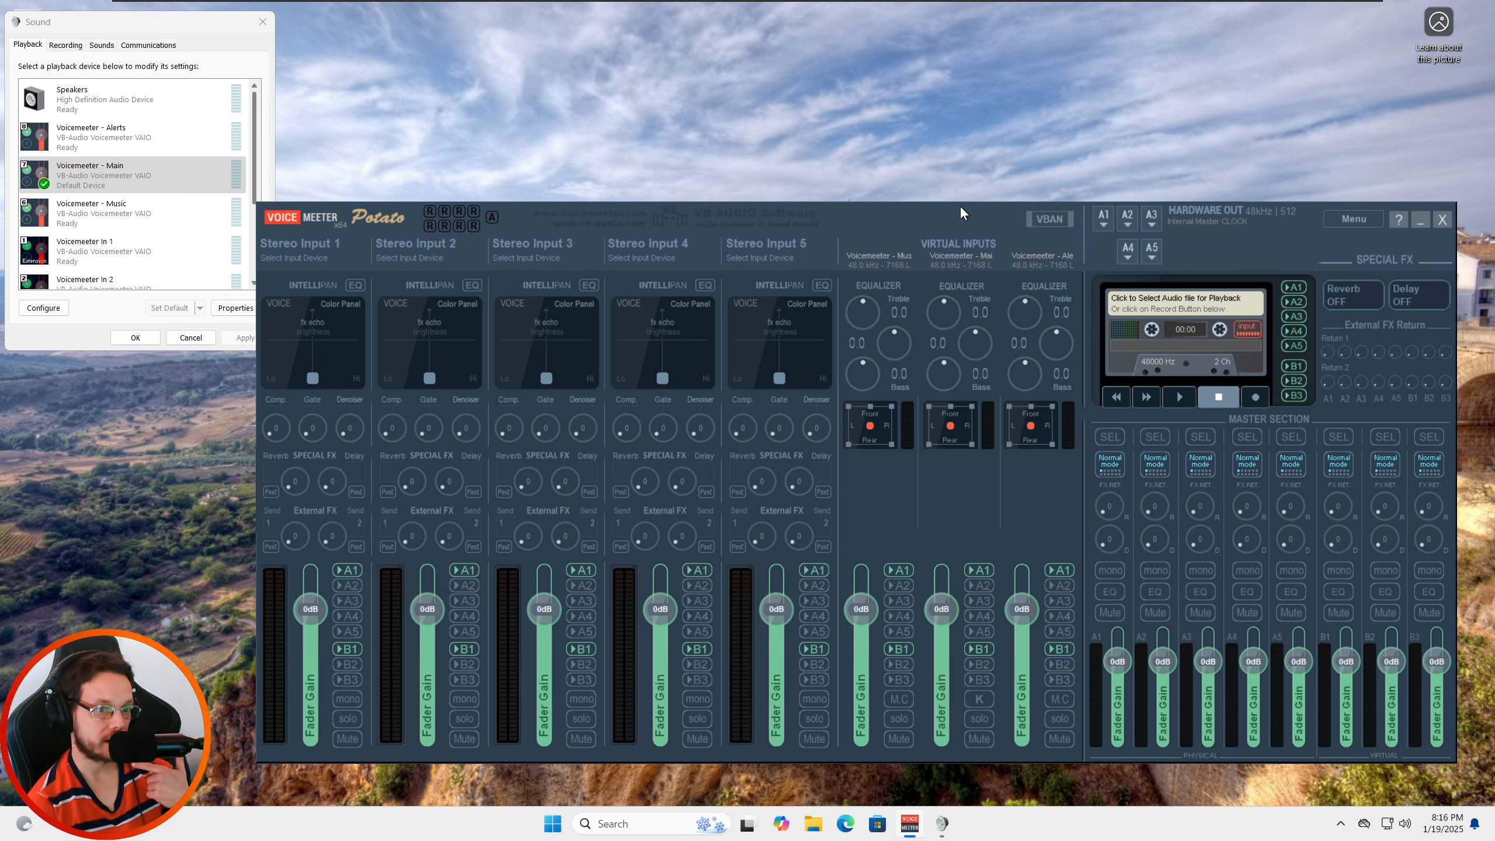
Set the Speakers as the device for hardware outputs A1 and A2
drag(960, 207, 954, 210)
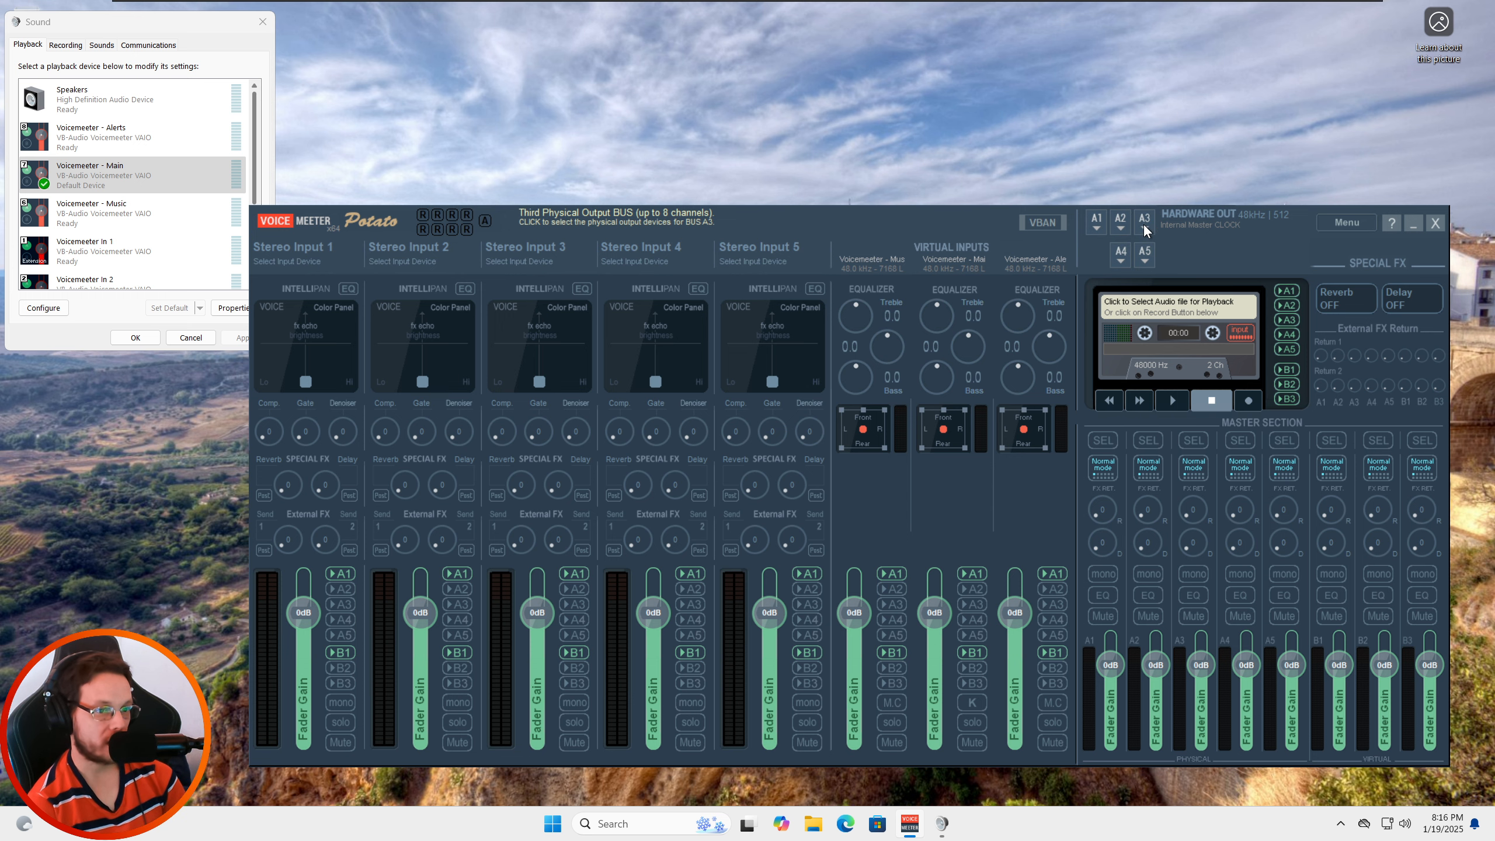
click(1094, 223)
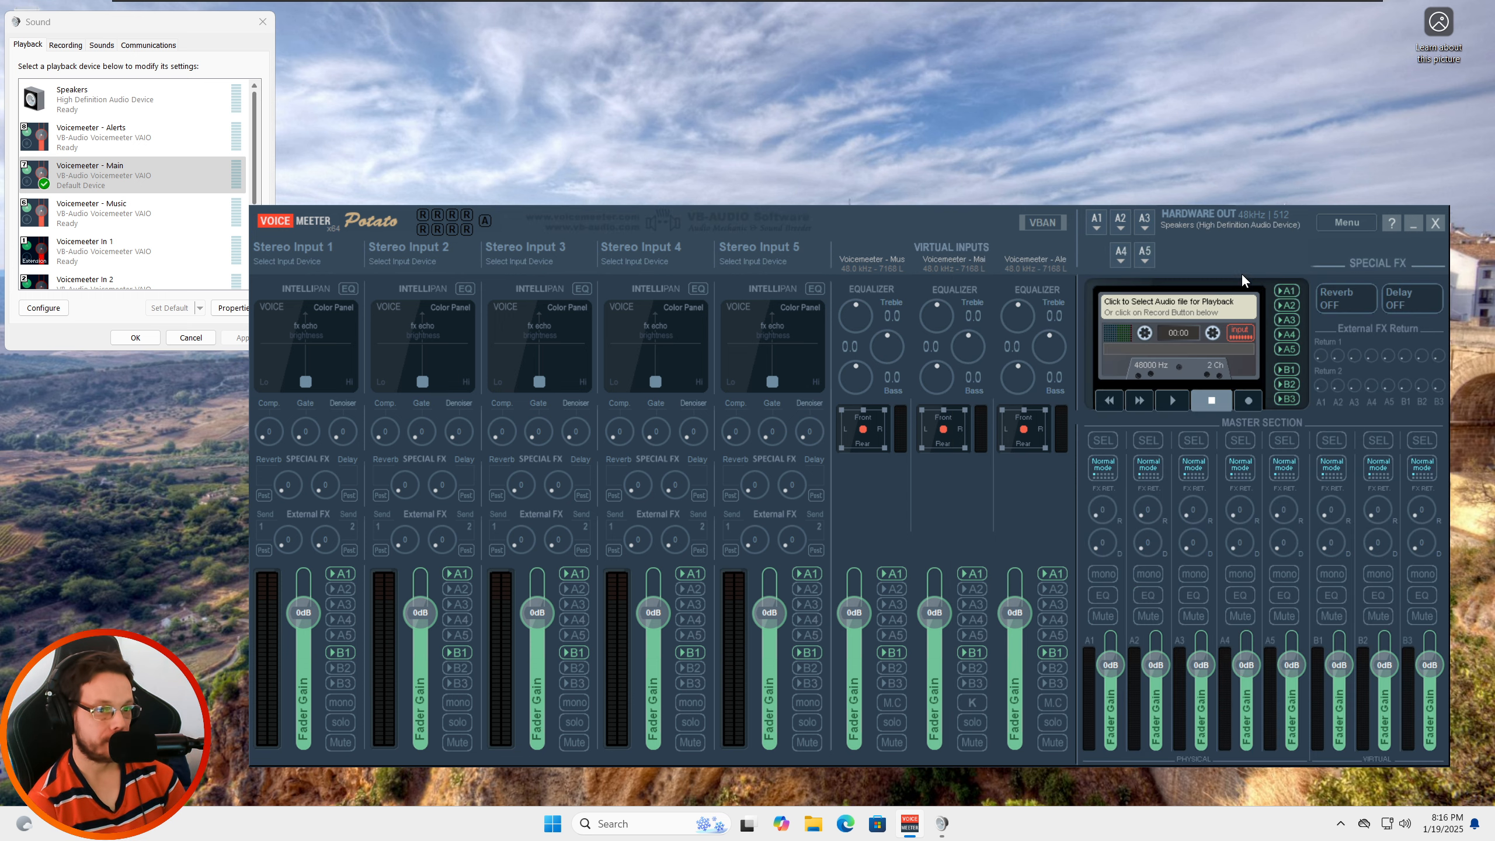
click(1120, 222)
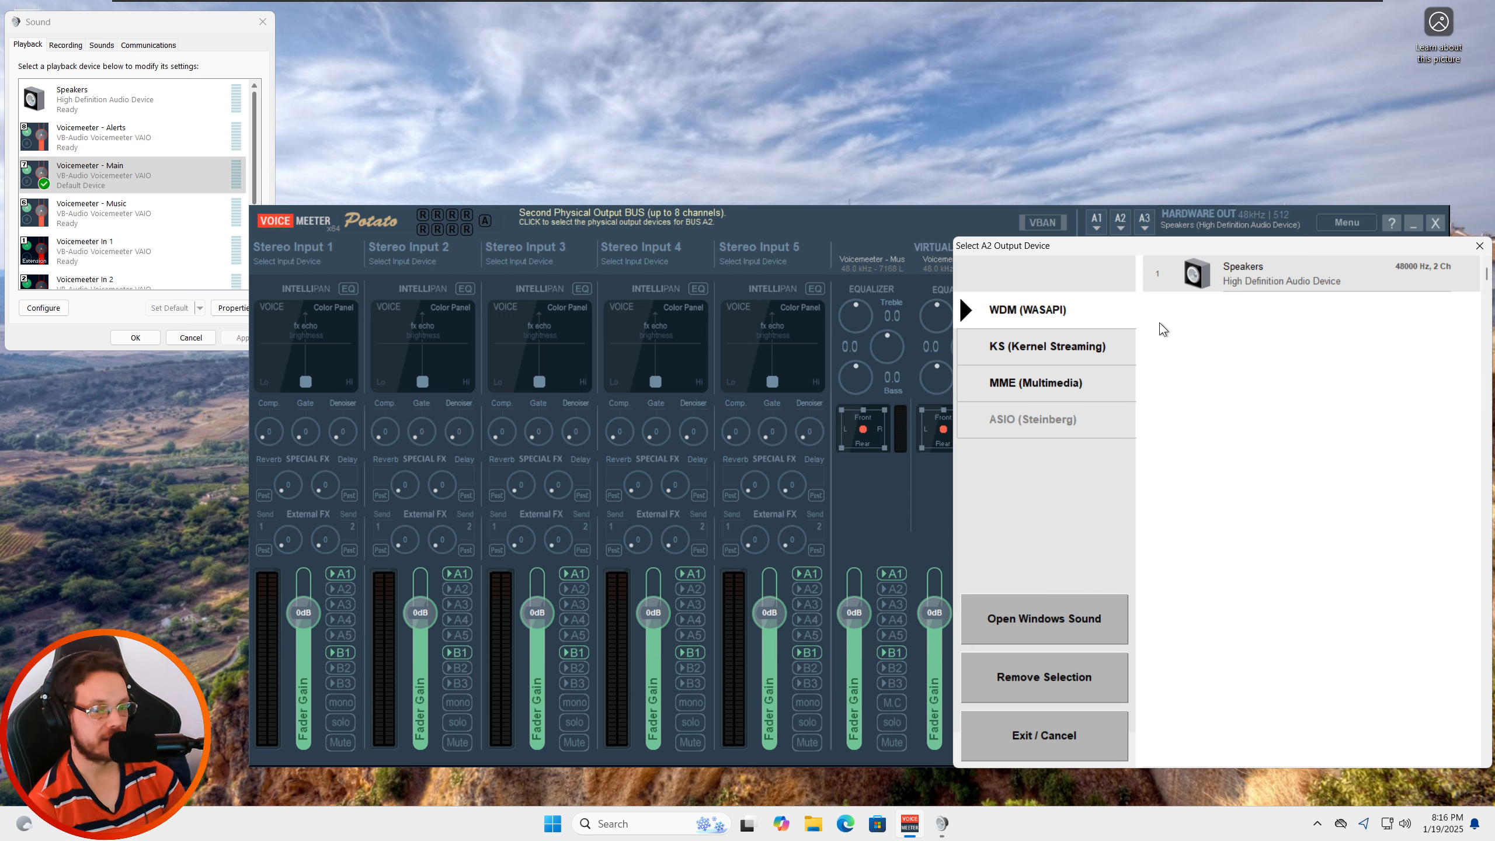
click(1269, 260)
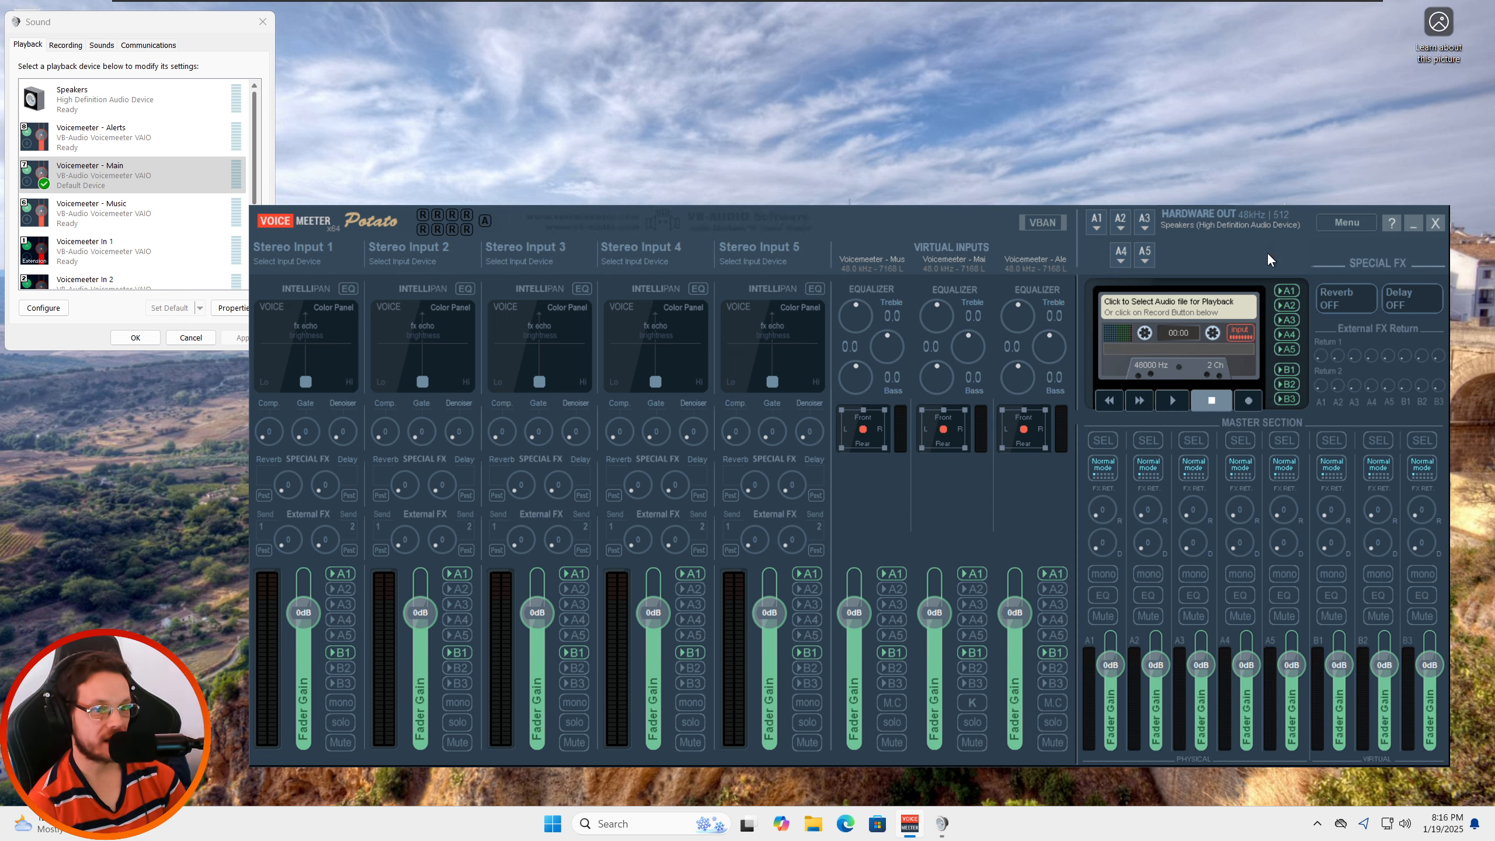
Enable A2 on the Music and Main virtual inputs, leaving the A2 bus unmuted
click(889, 587)
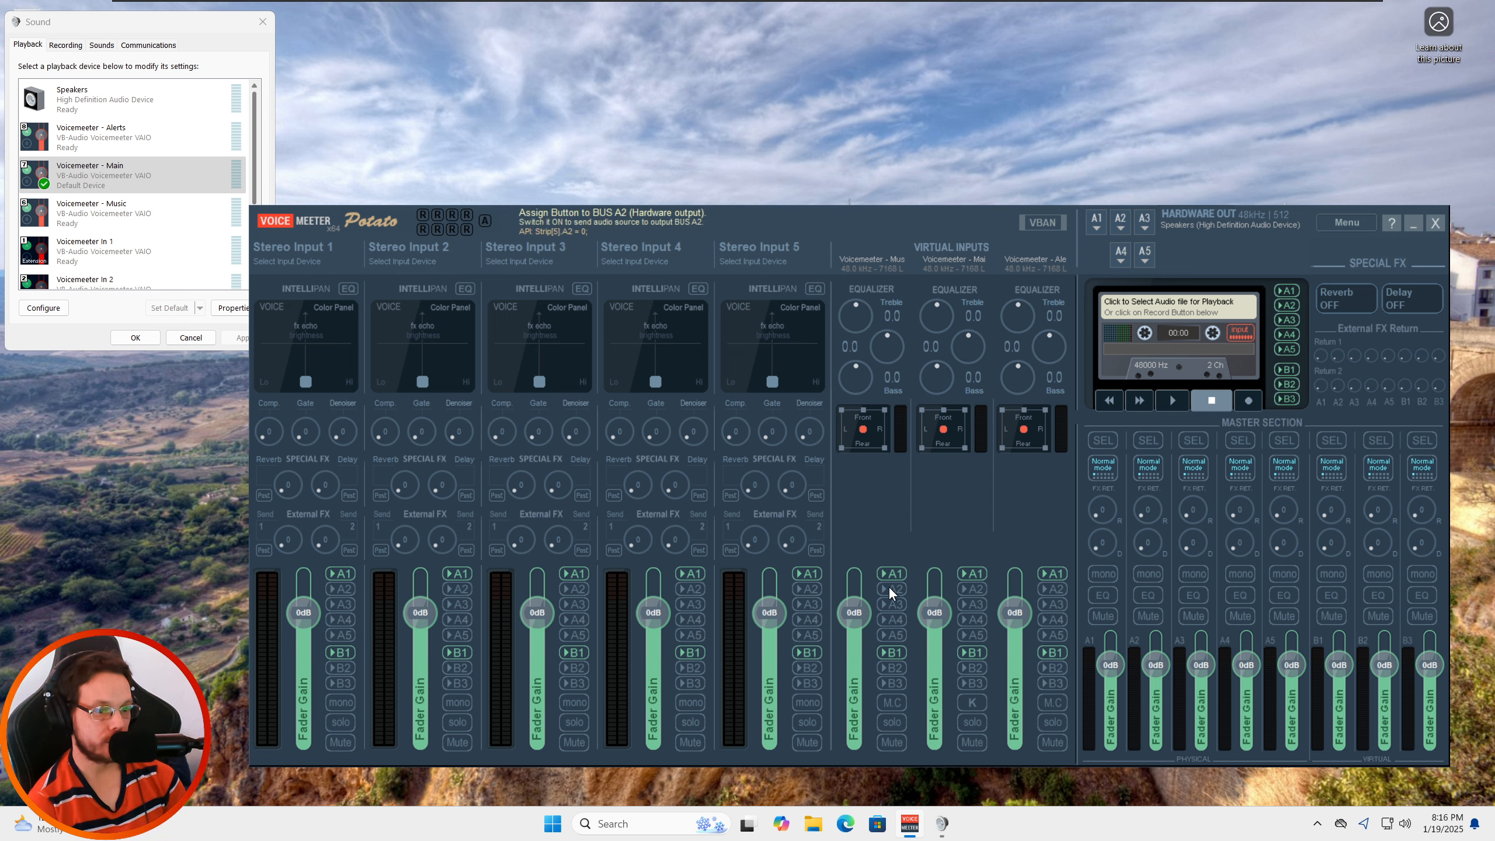
click(974, 588)
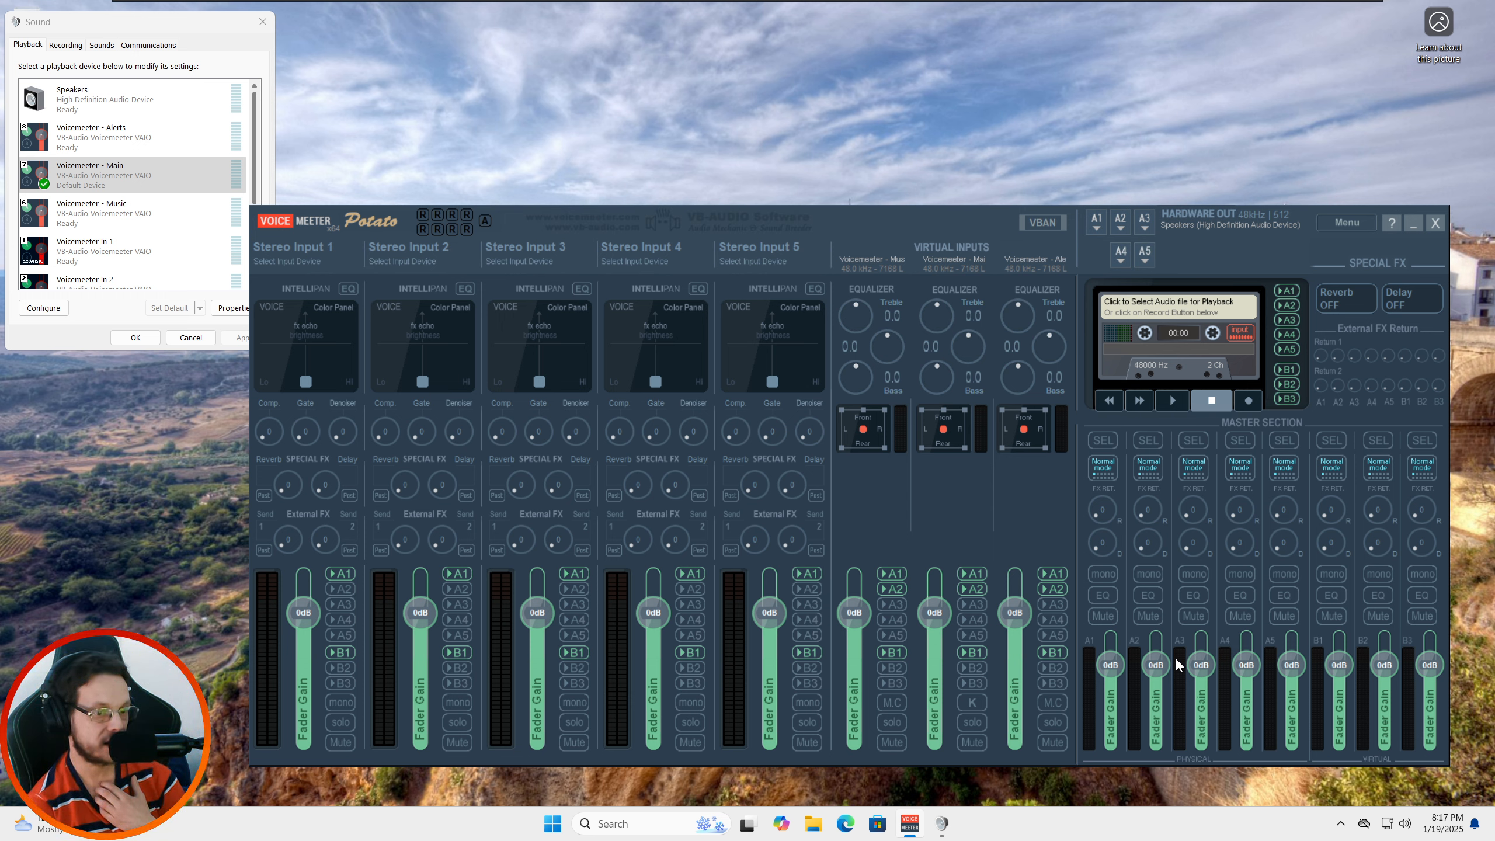
click(1153, 619)
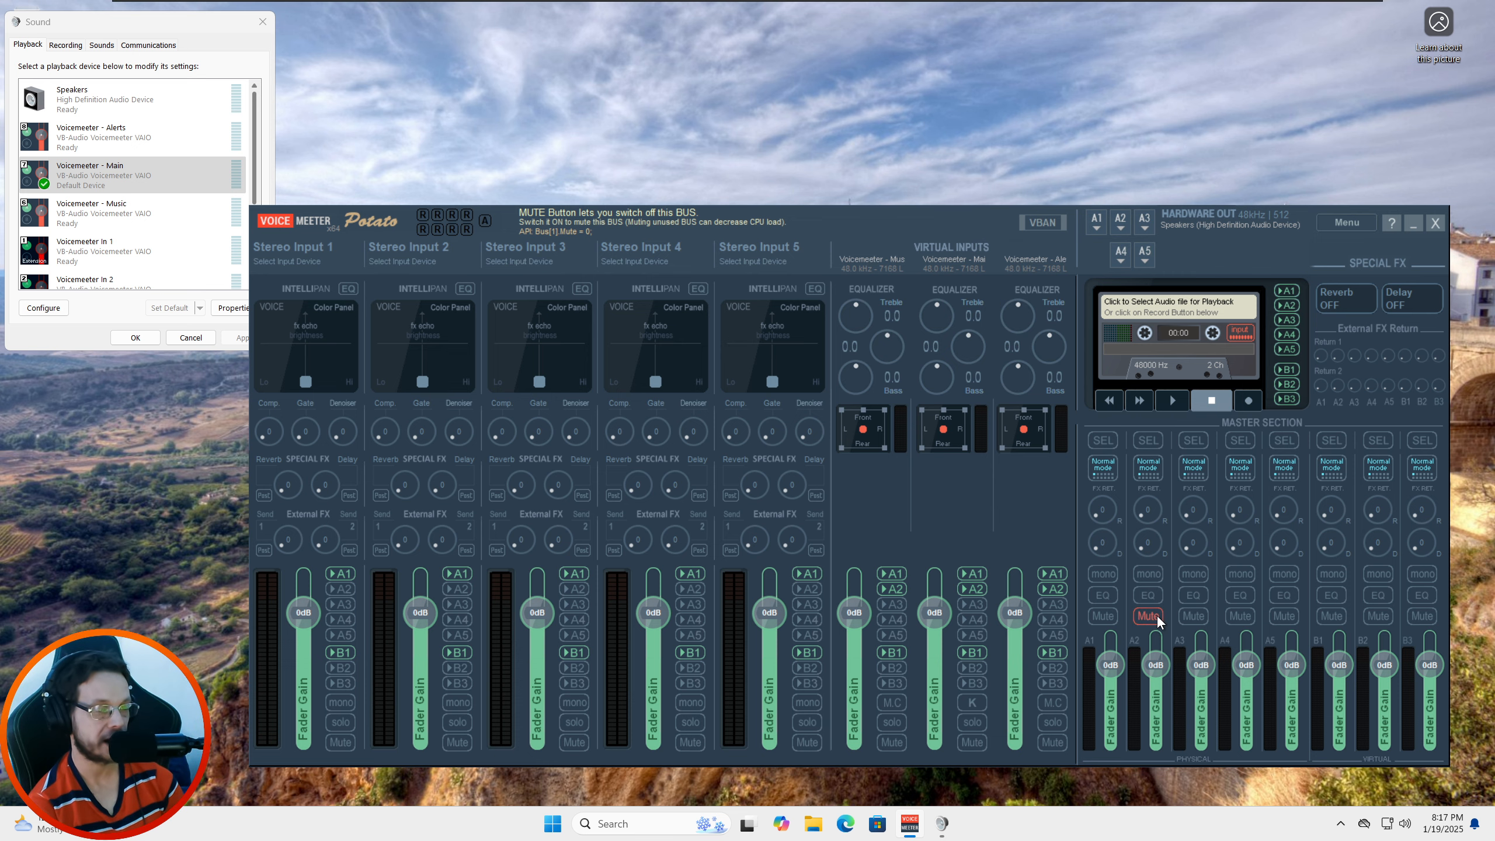
click(1155, 614)
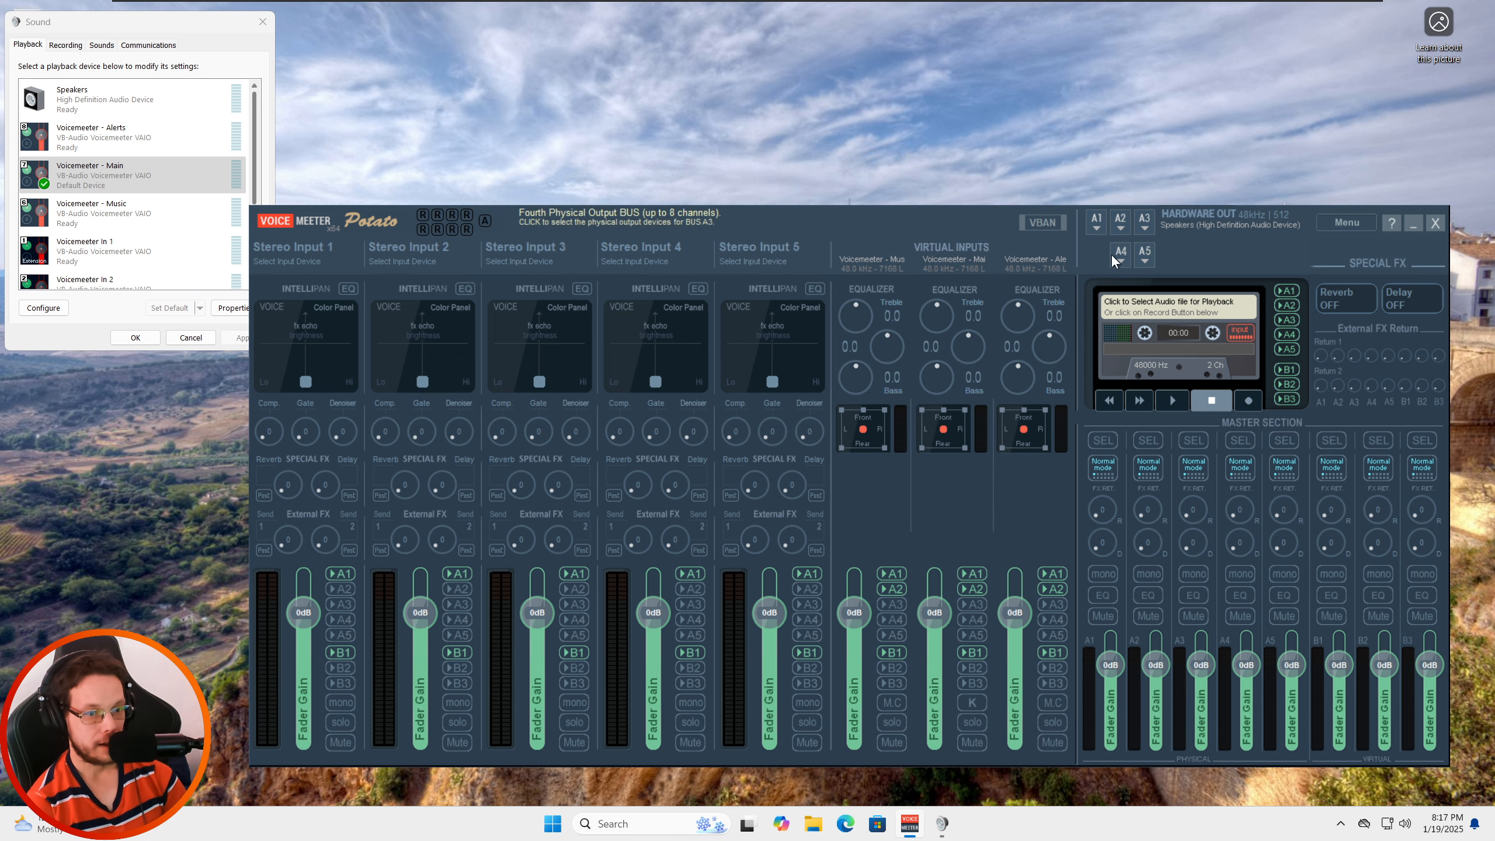
mouse_move(878, 227)
mouse_down()
mouse_move(905, 241)
mouse_move(892, 245)
mouse_up()
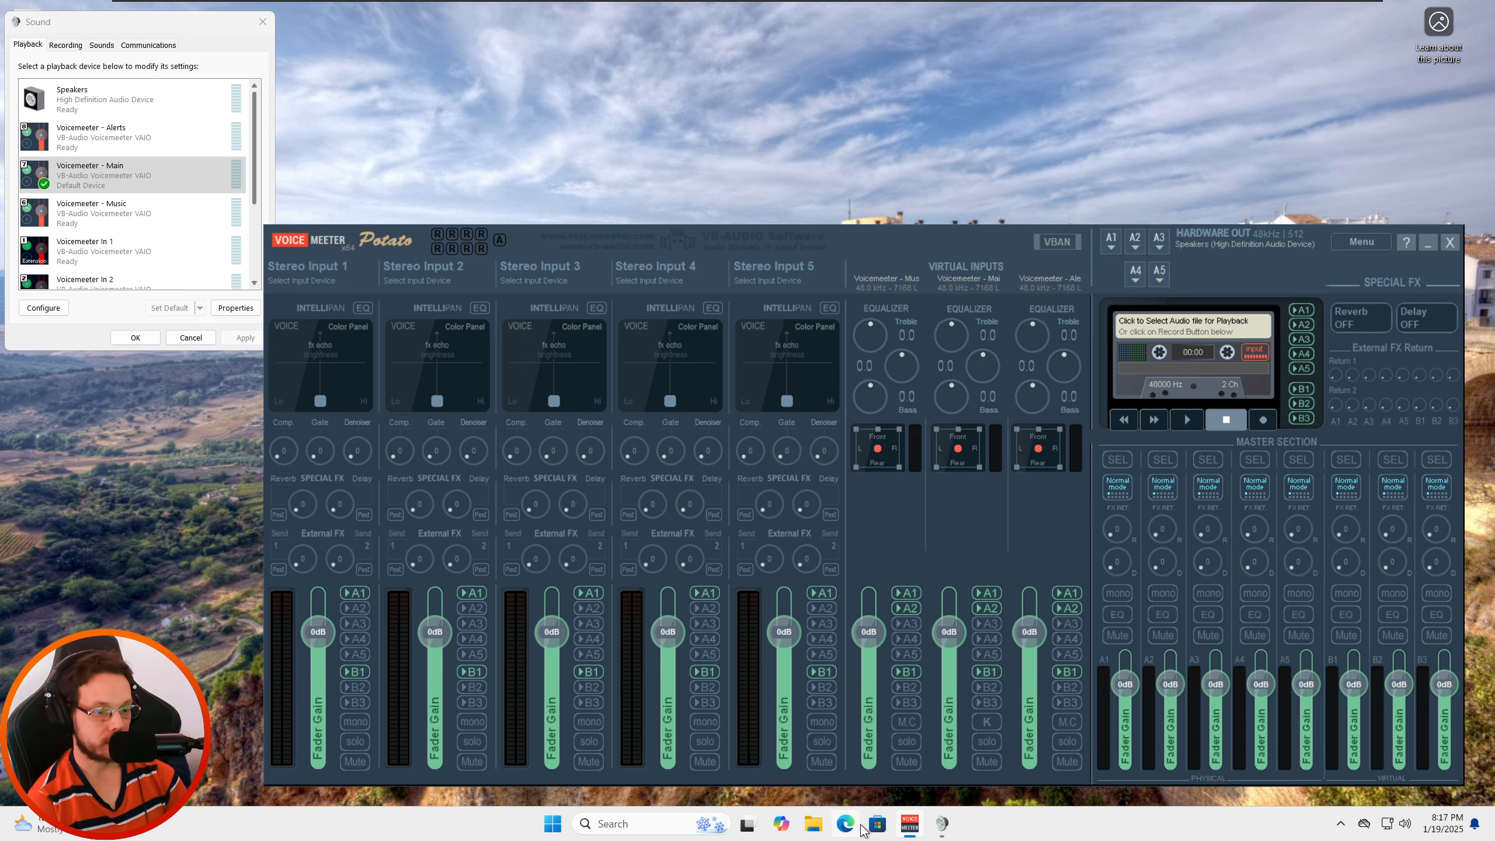
Launch OBS Studio and go to its Audio settings
click(550, 824)
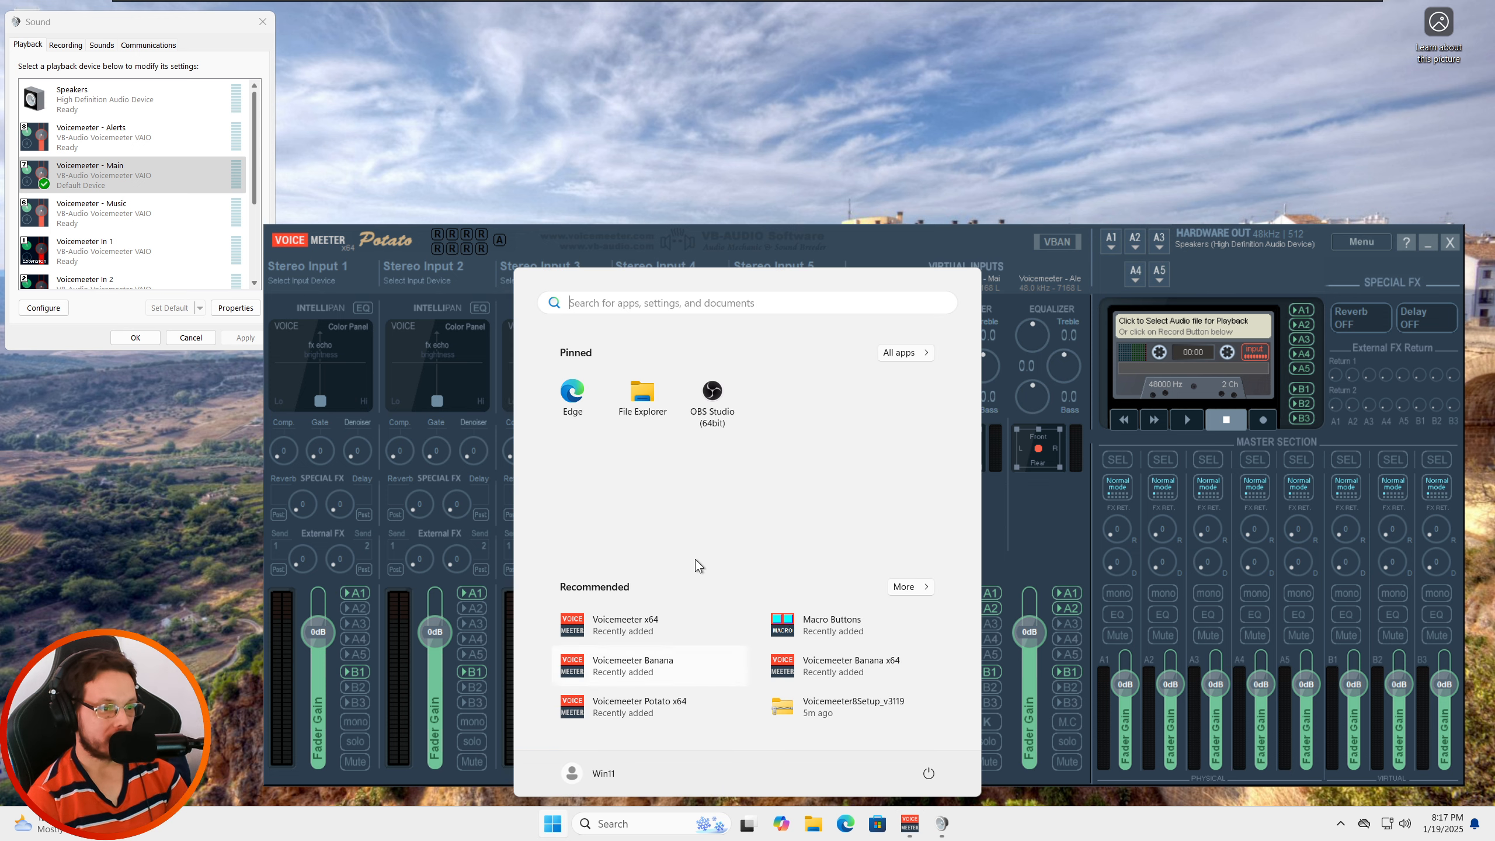
click(719, 416)
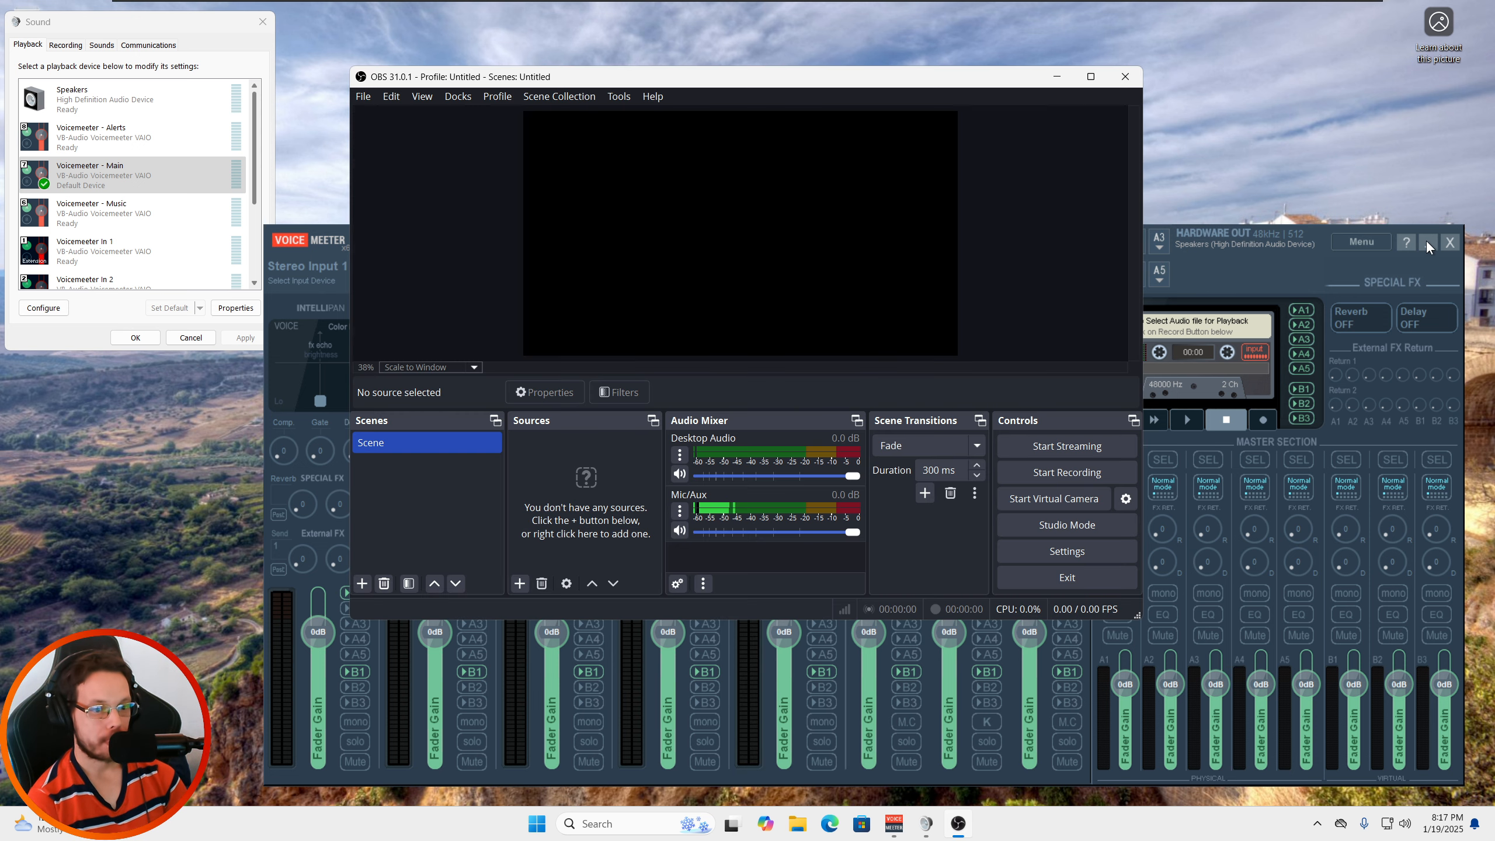
drag(643, 82, 600, 68)
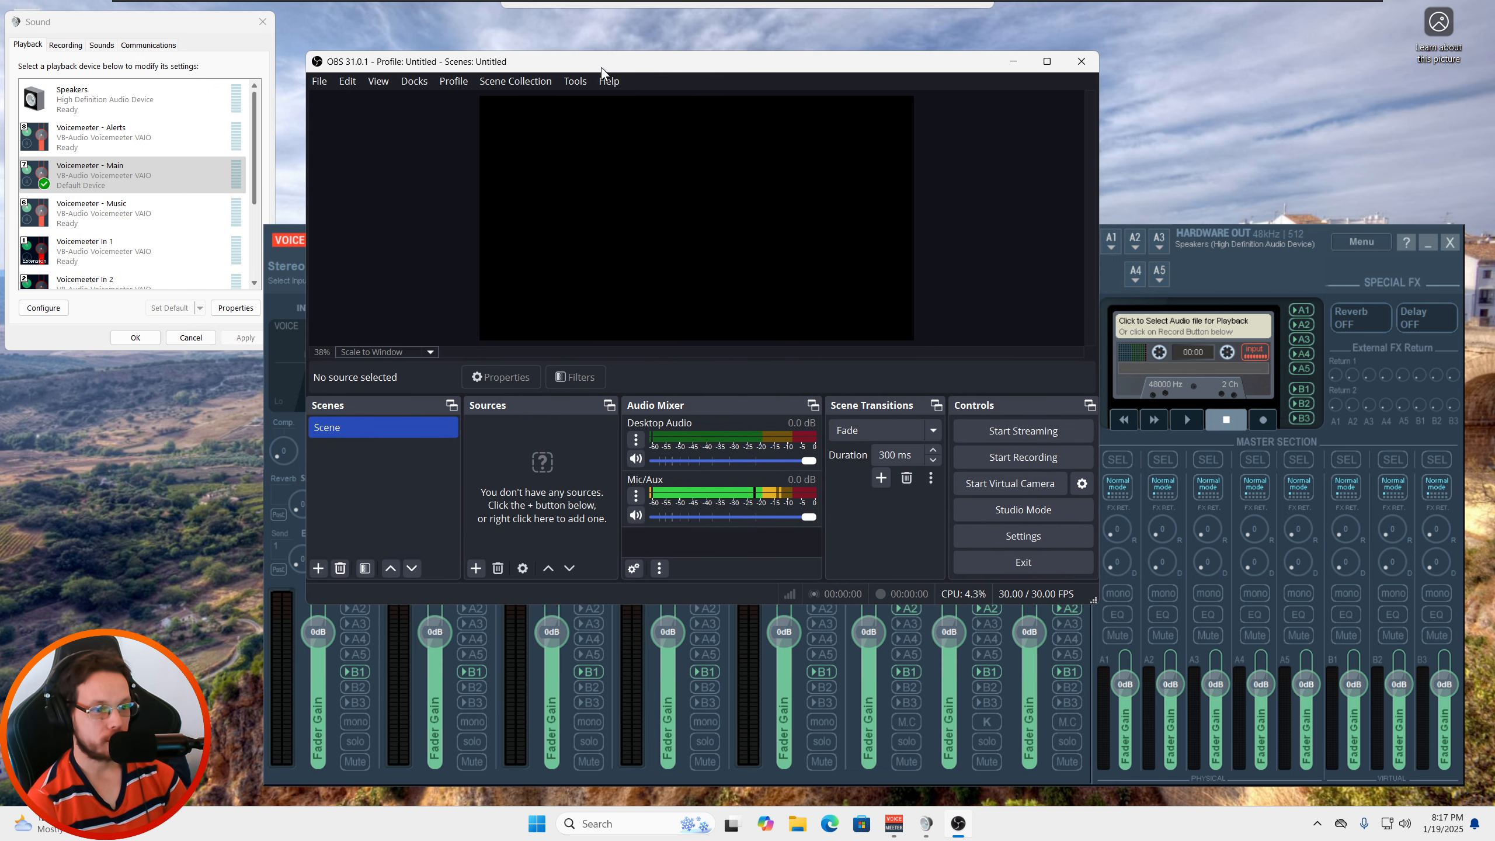
click(1023, 536)
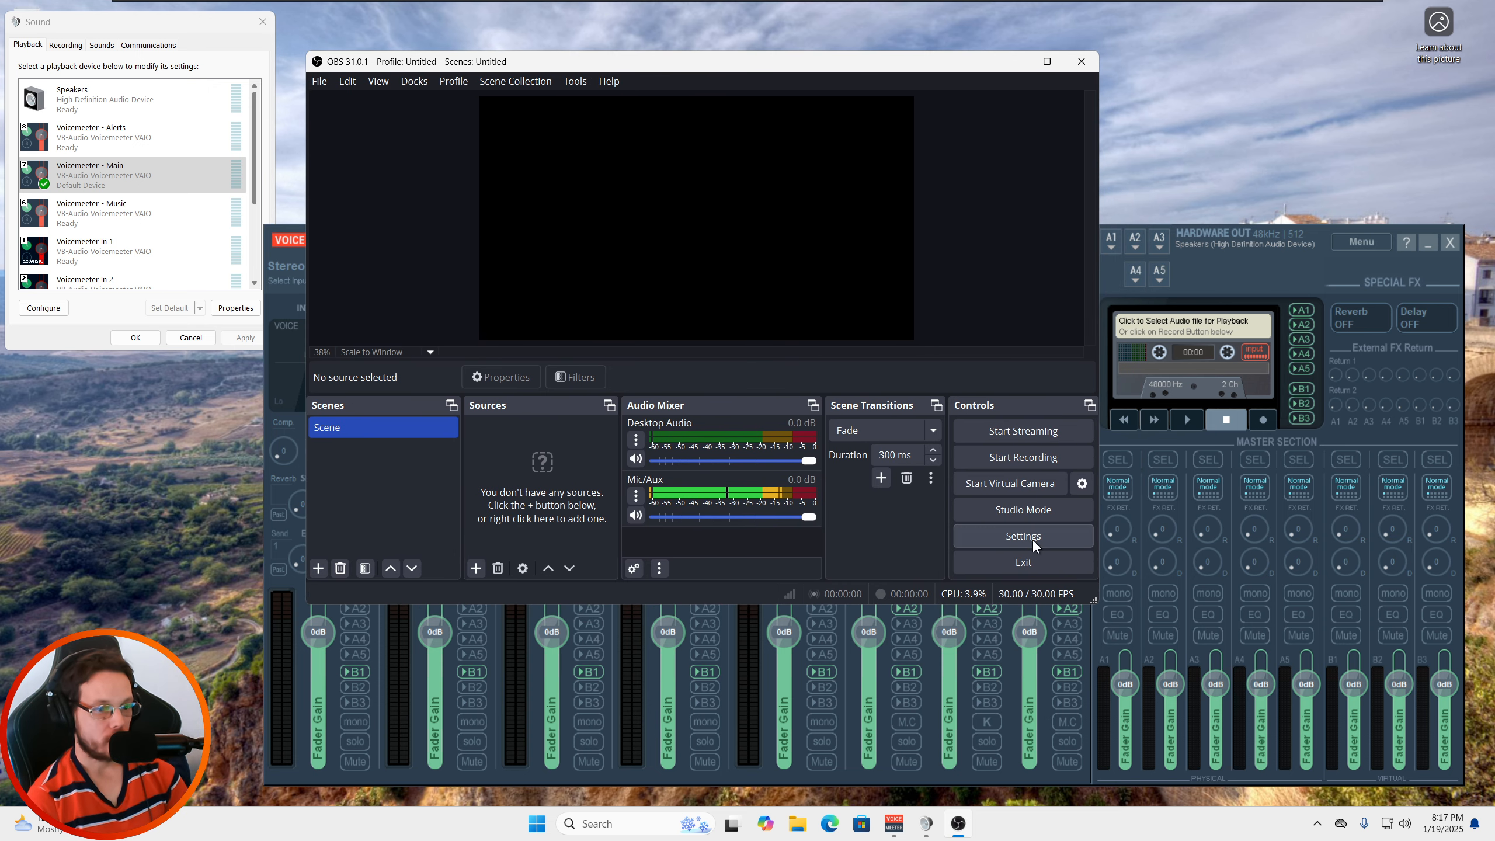
drag(534, 98, 543, 116)
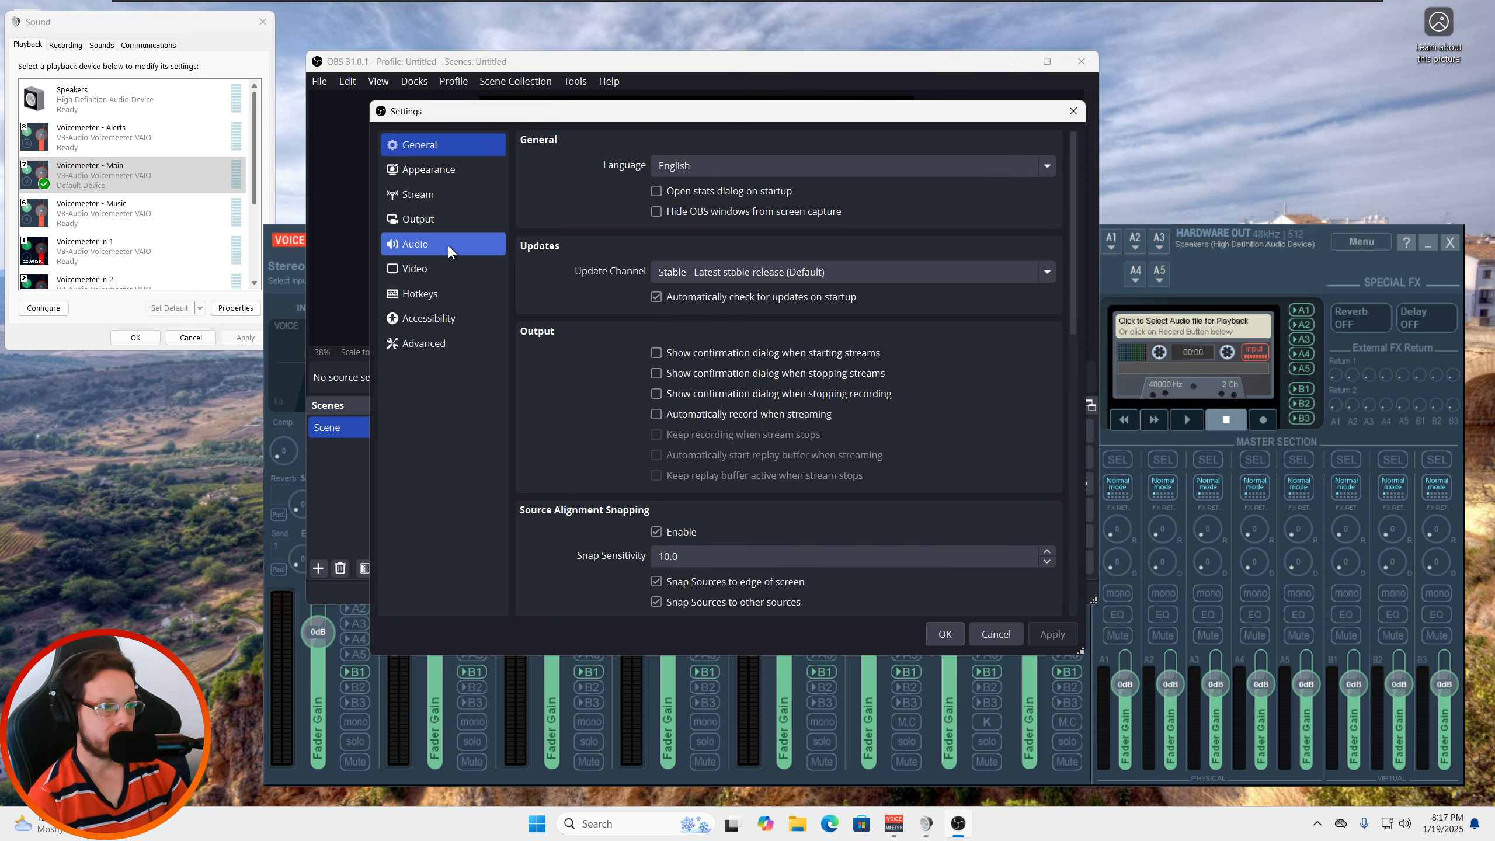
click(413, 246)
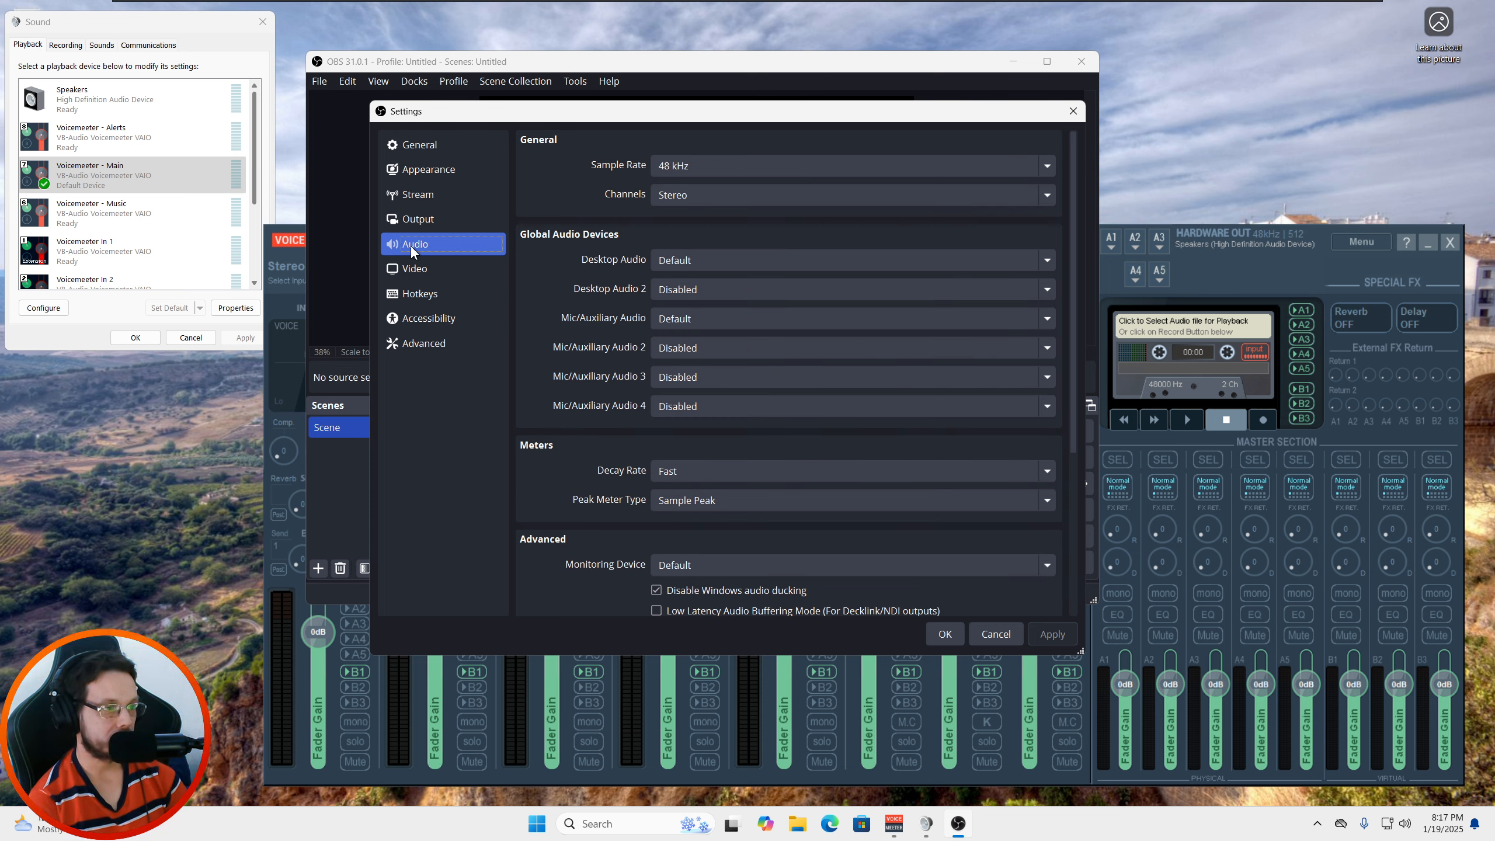
Set both Desktop Audio and Mic/Auxiliary Audio to Disabled
click(685, 261)
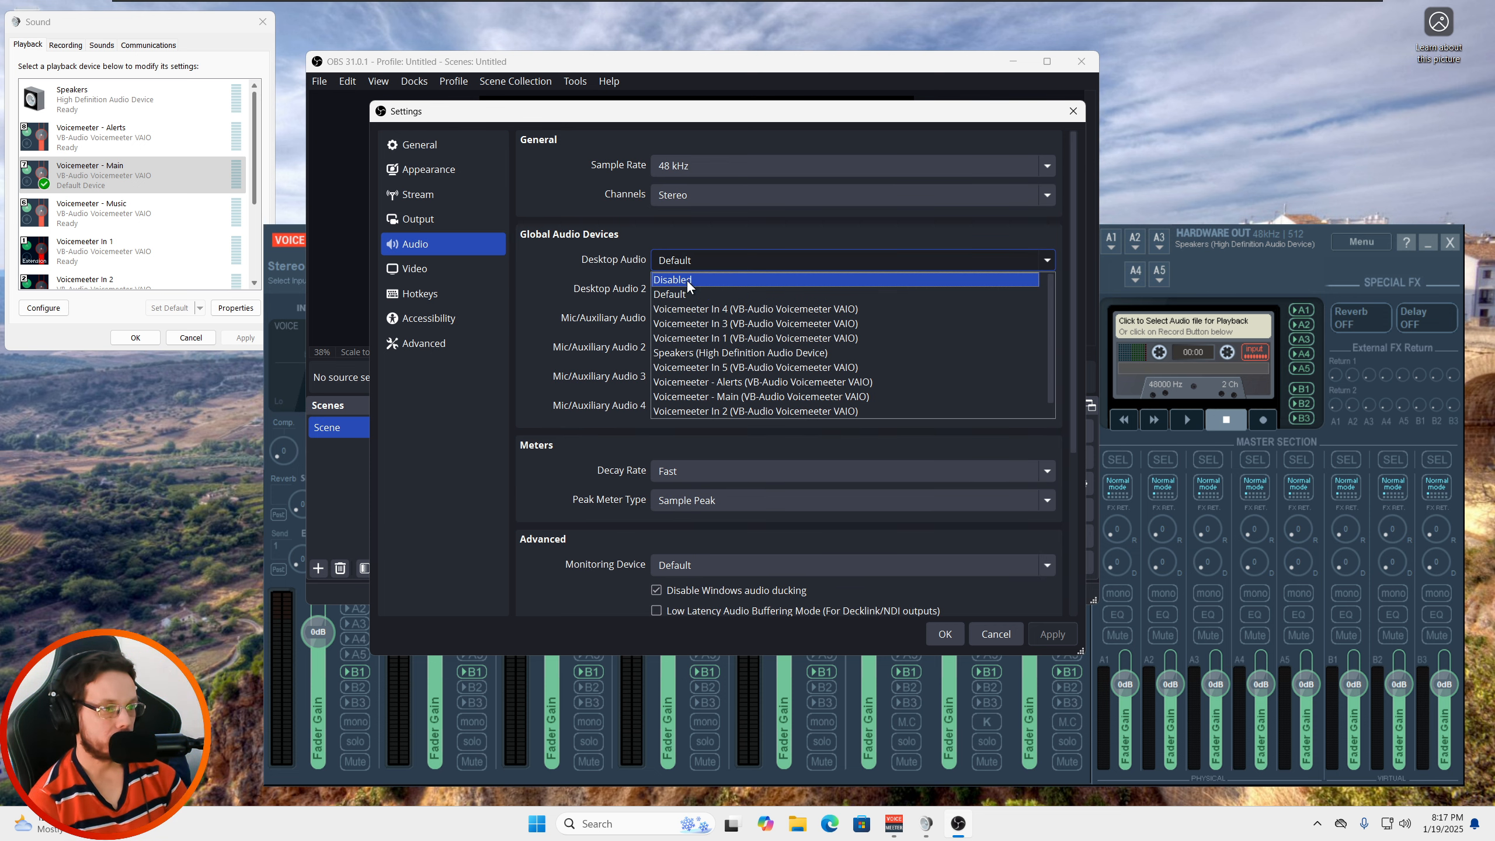
click(687, 279)
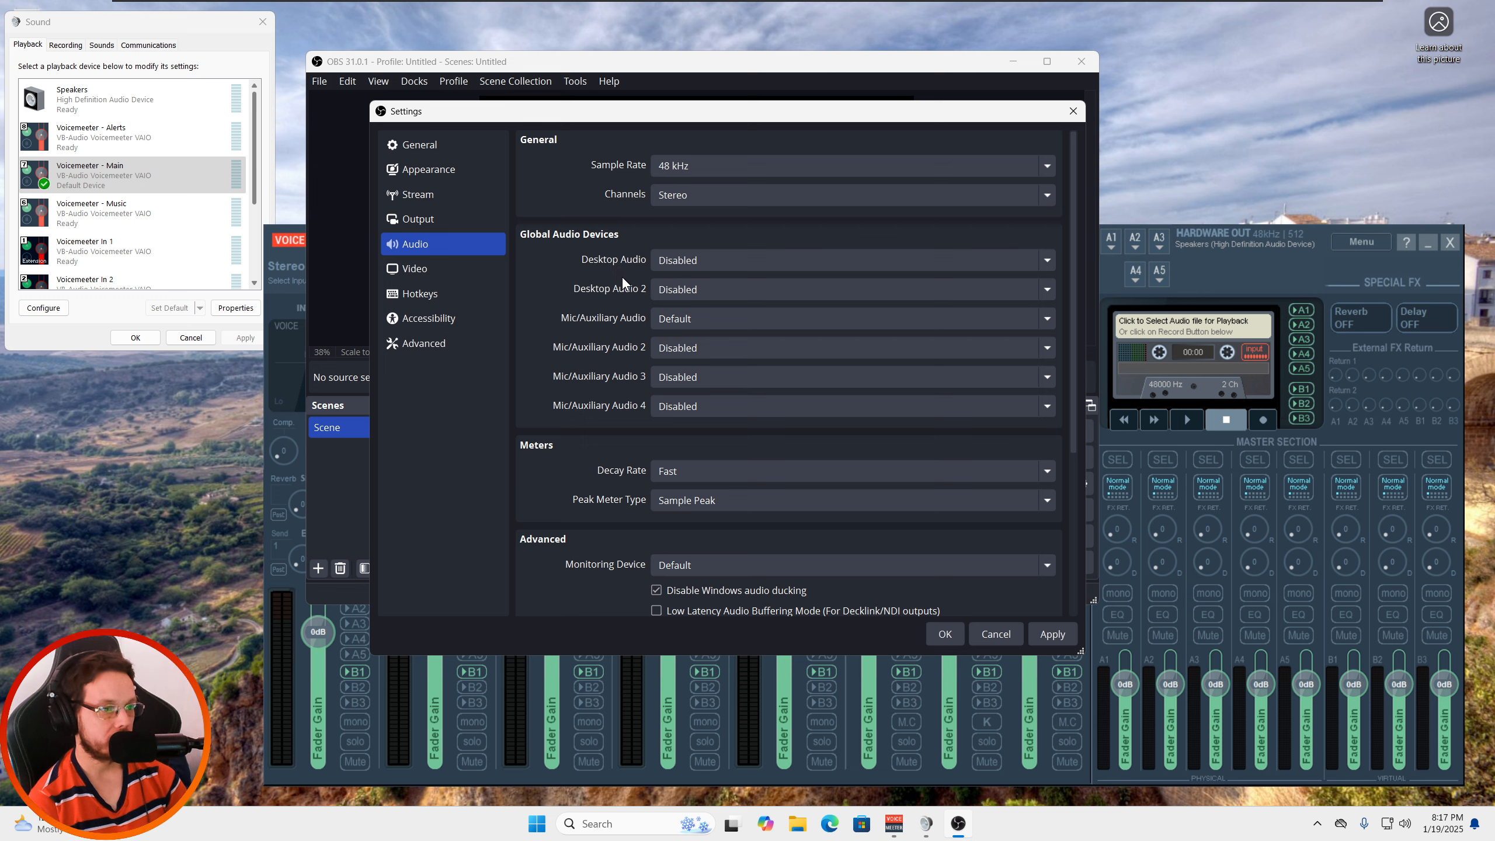
click(691, 319)
click(688, 331)
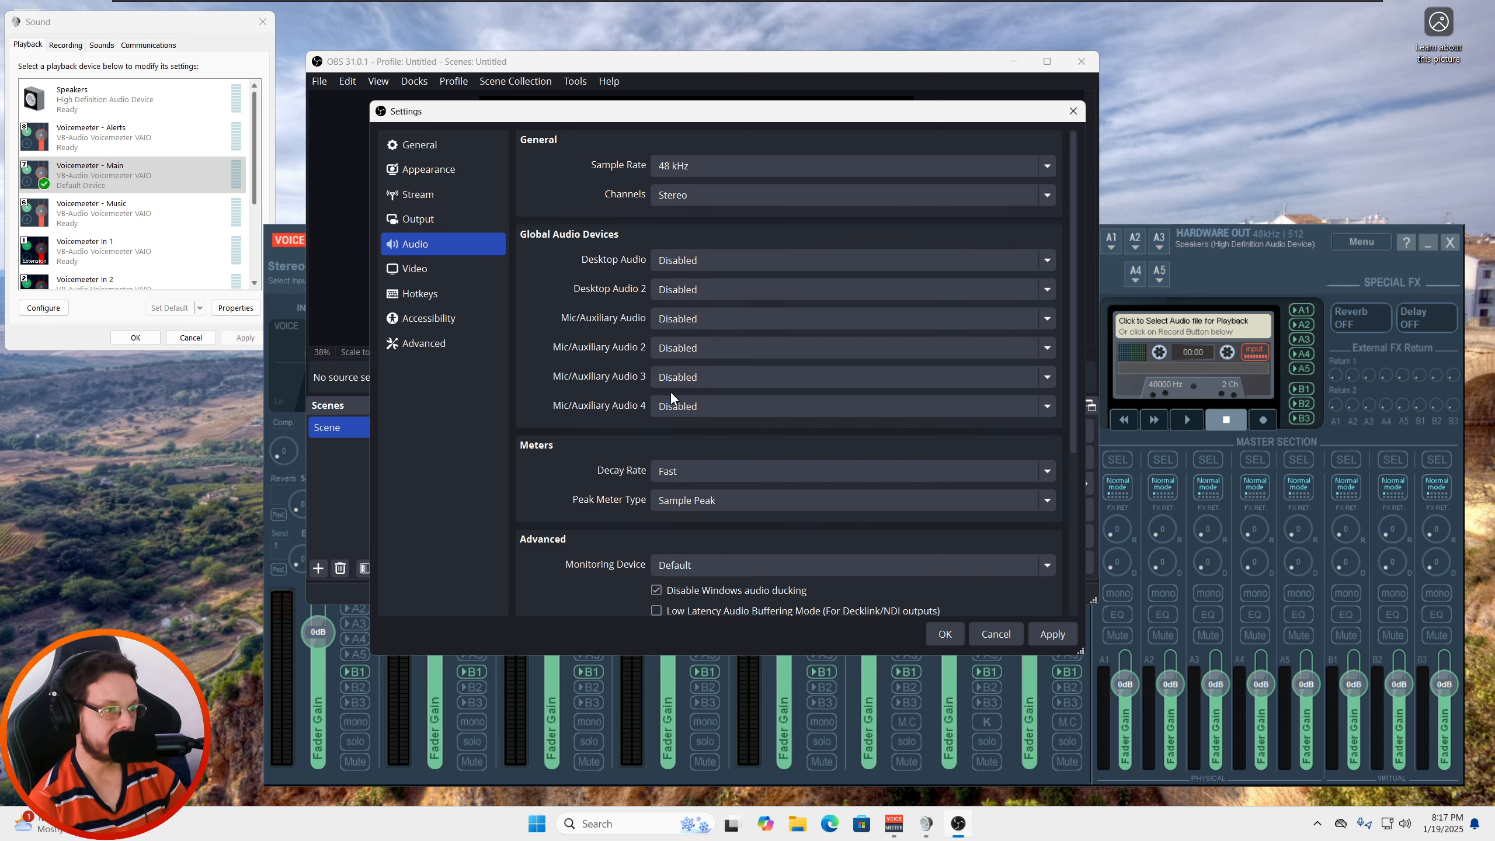
Switch Output Mode to Advanced, keep veryfast preset, enable Twitch VOD Track, and save
click(408, 220)
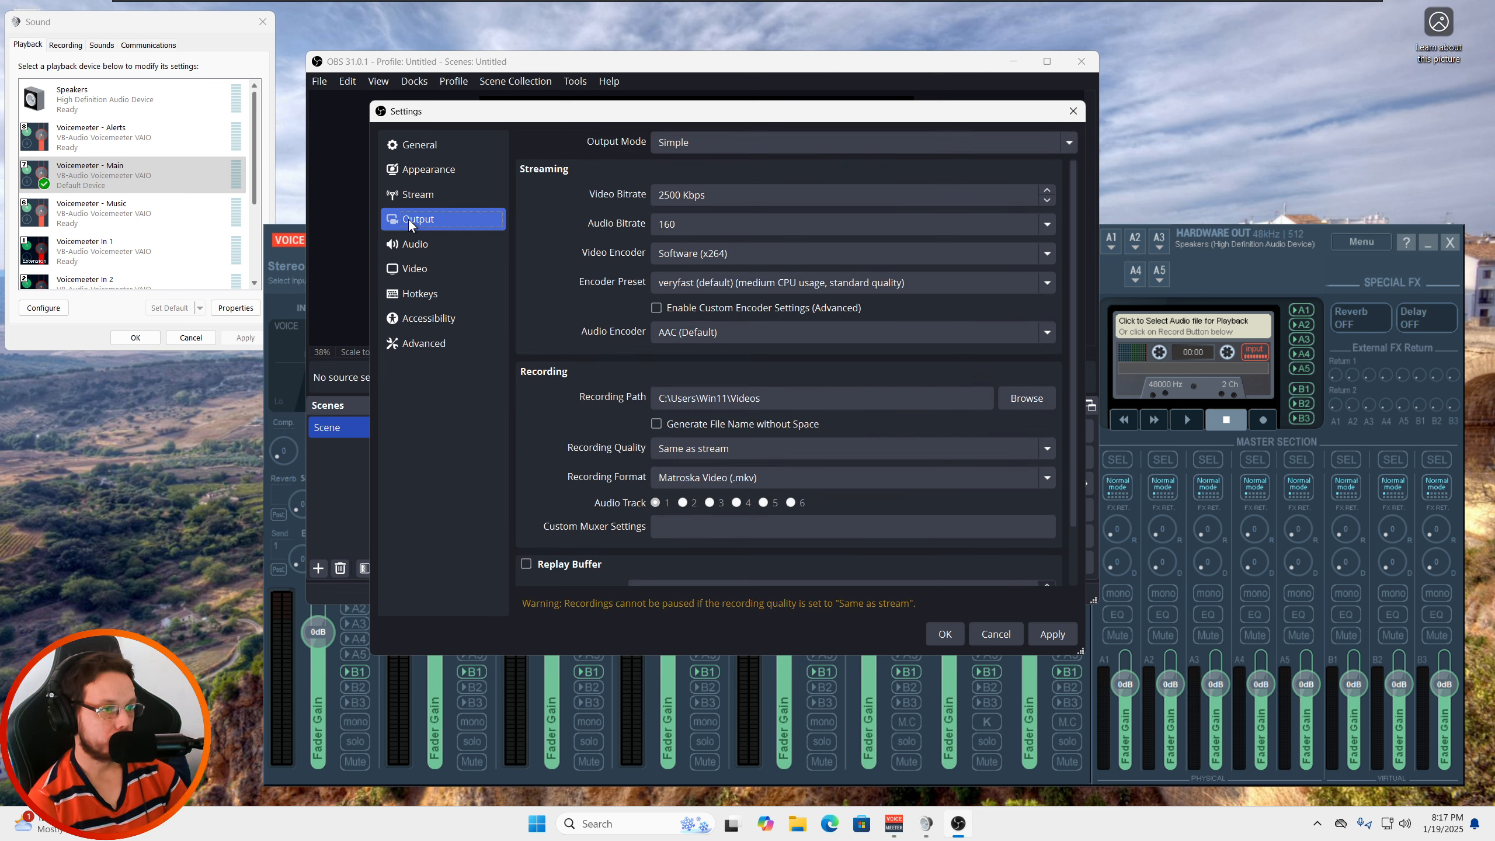
click(691, 143)
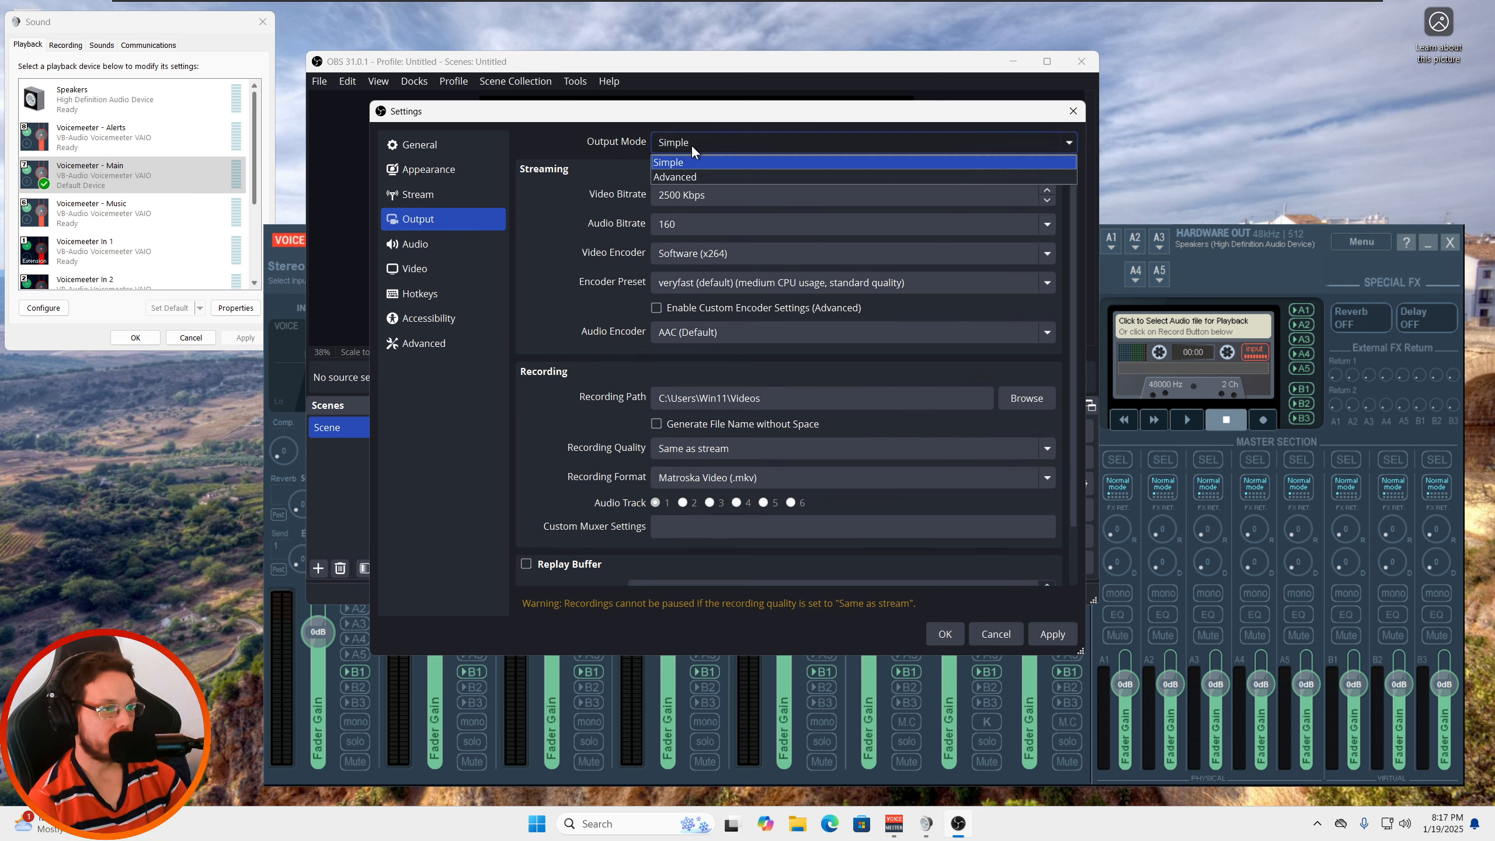
click(688, 178)
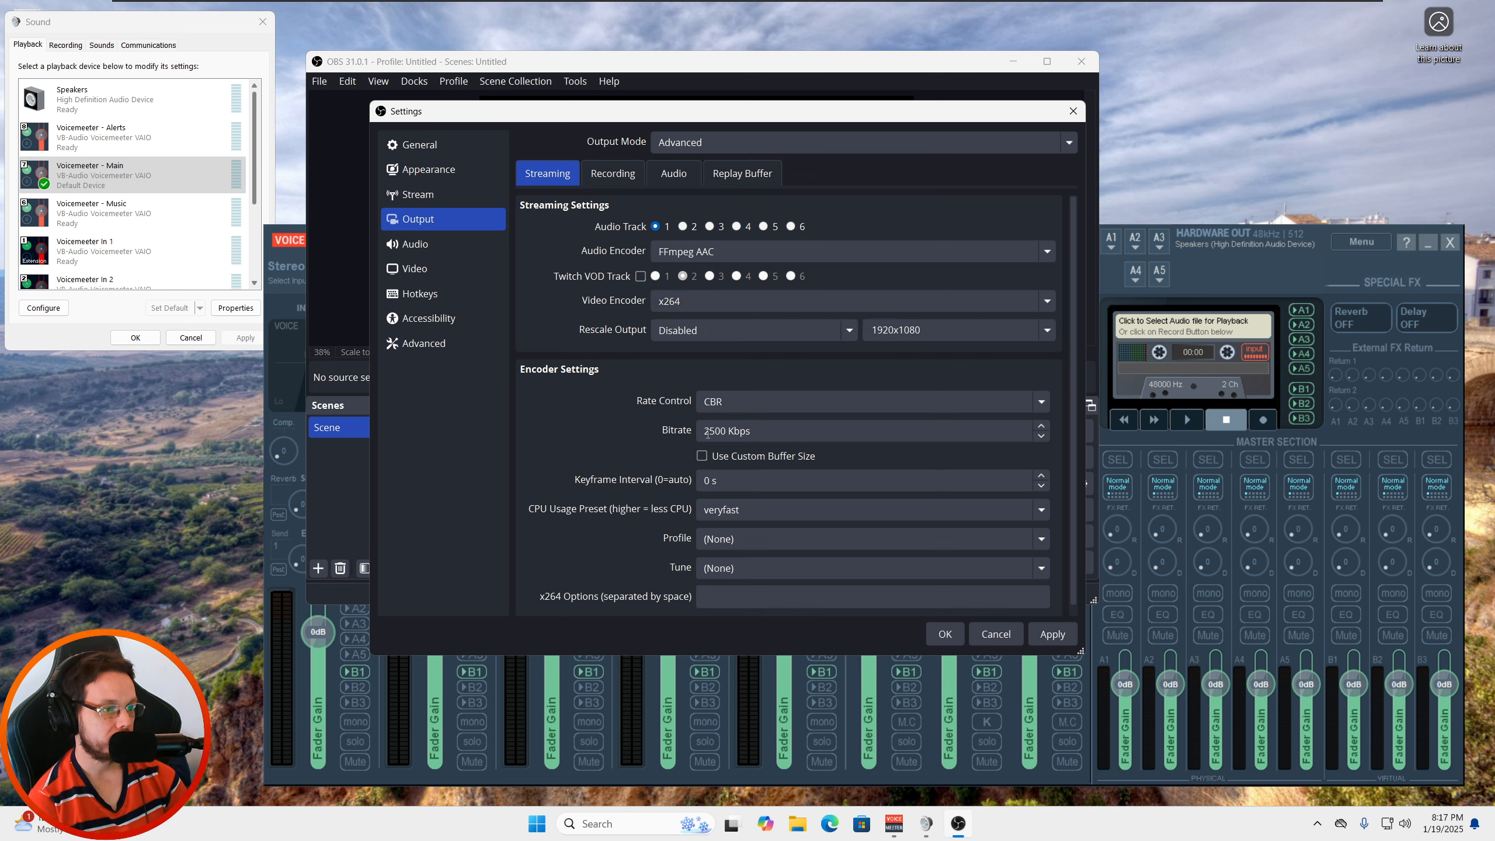
click(746, 510)
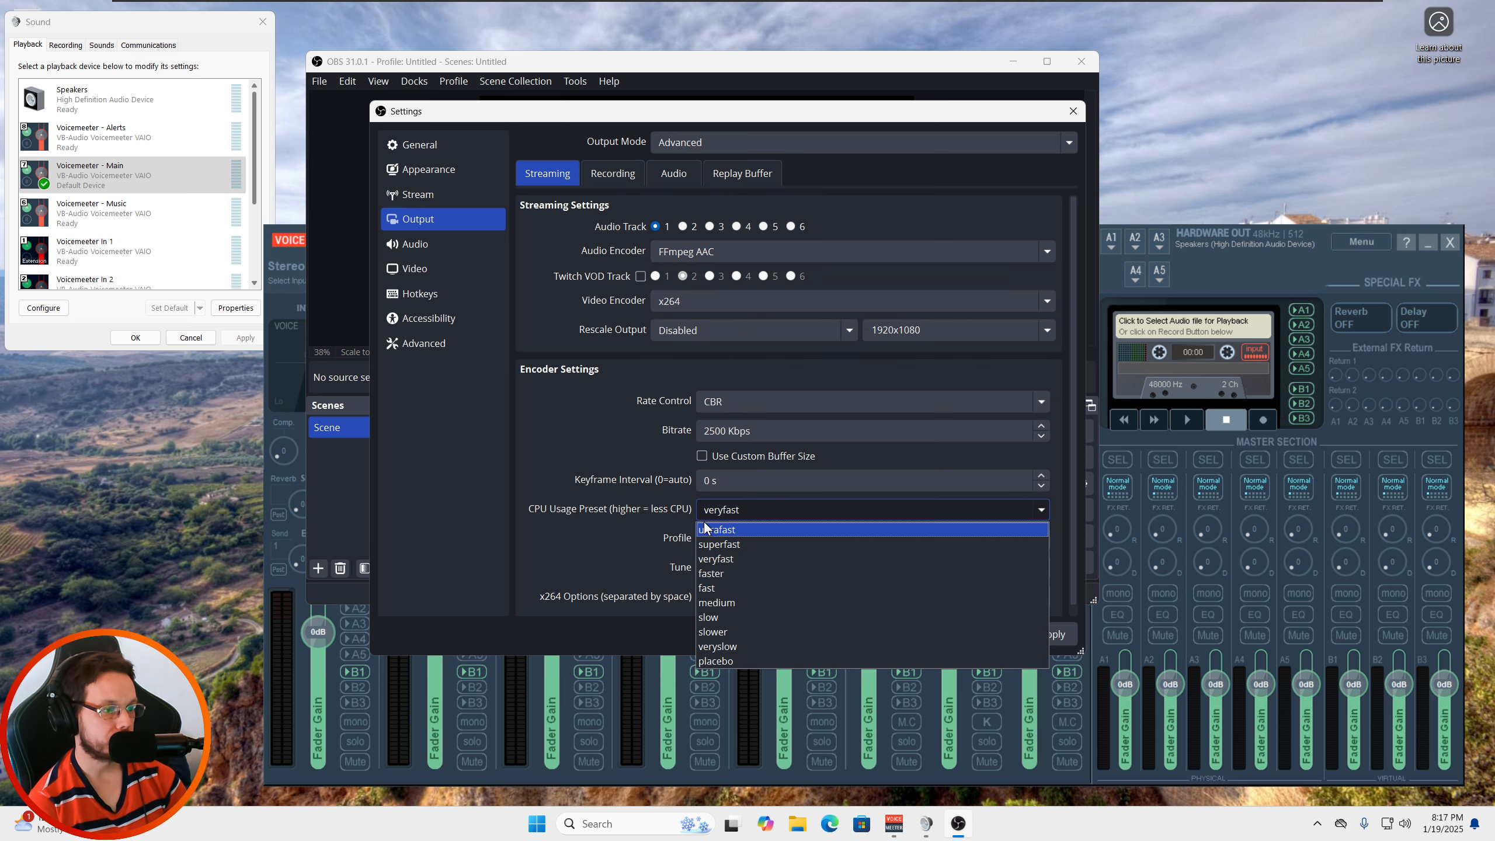
click(646, 510)
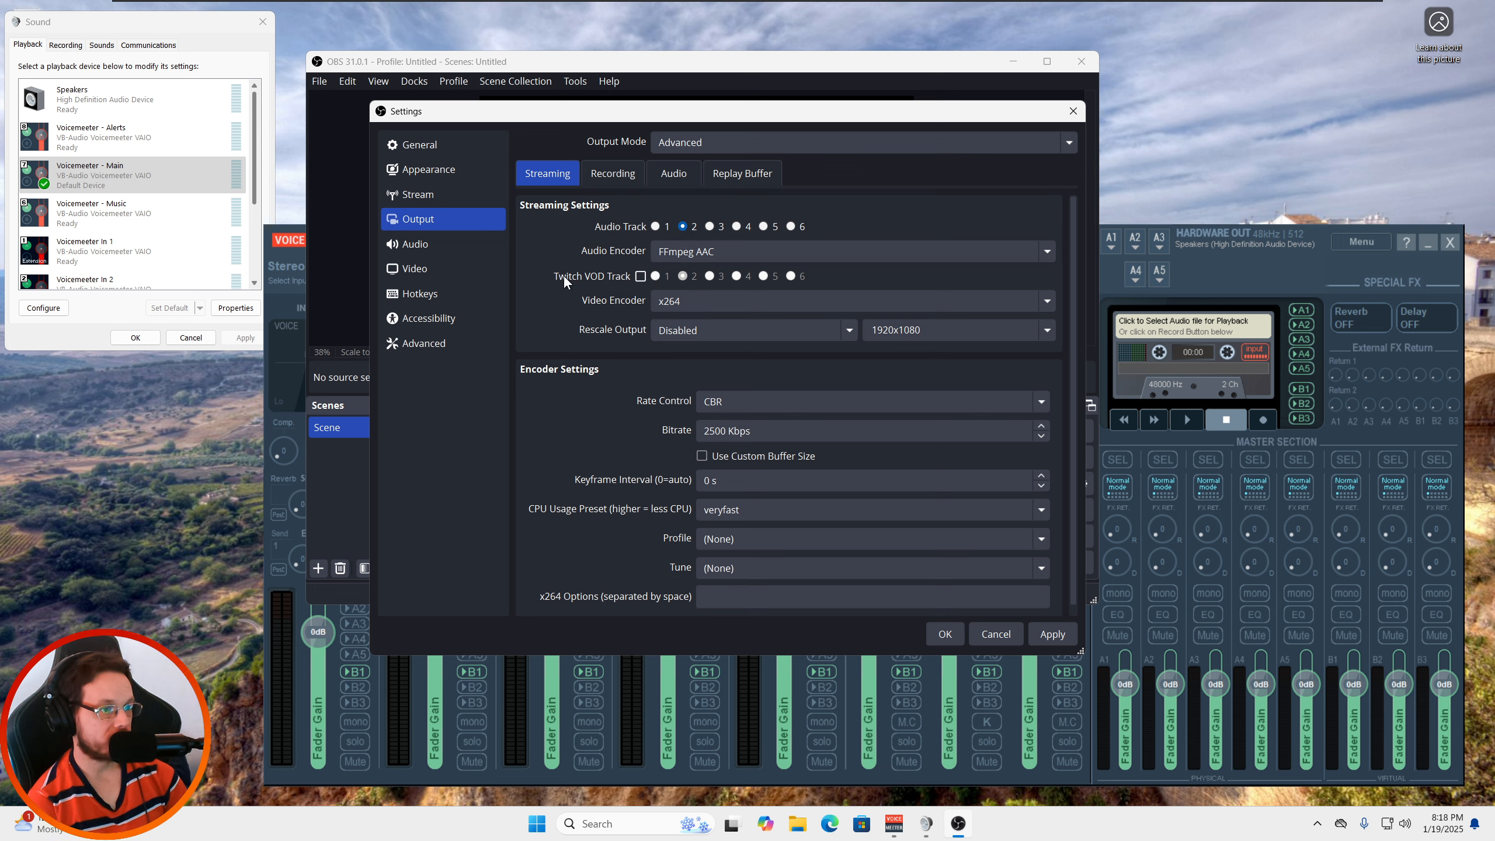
click(639, 276)
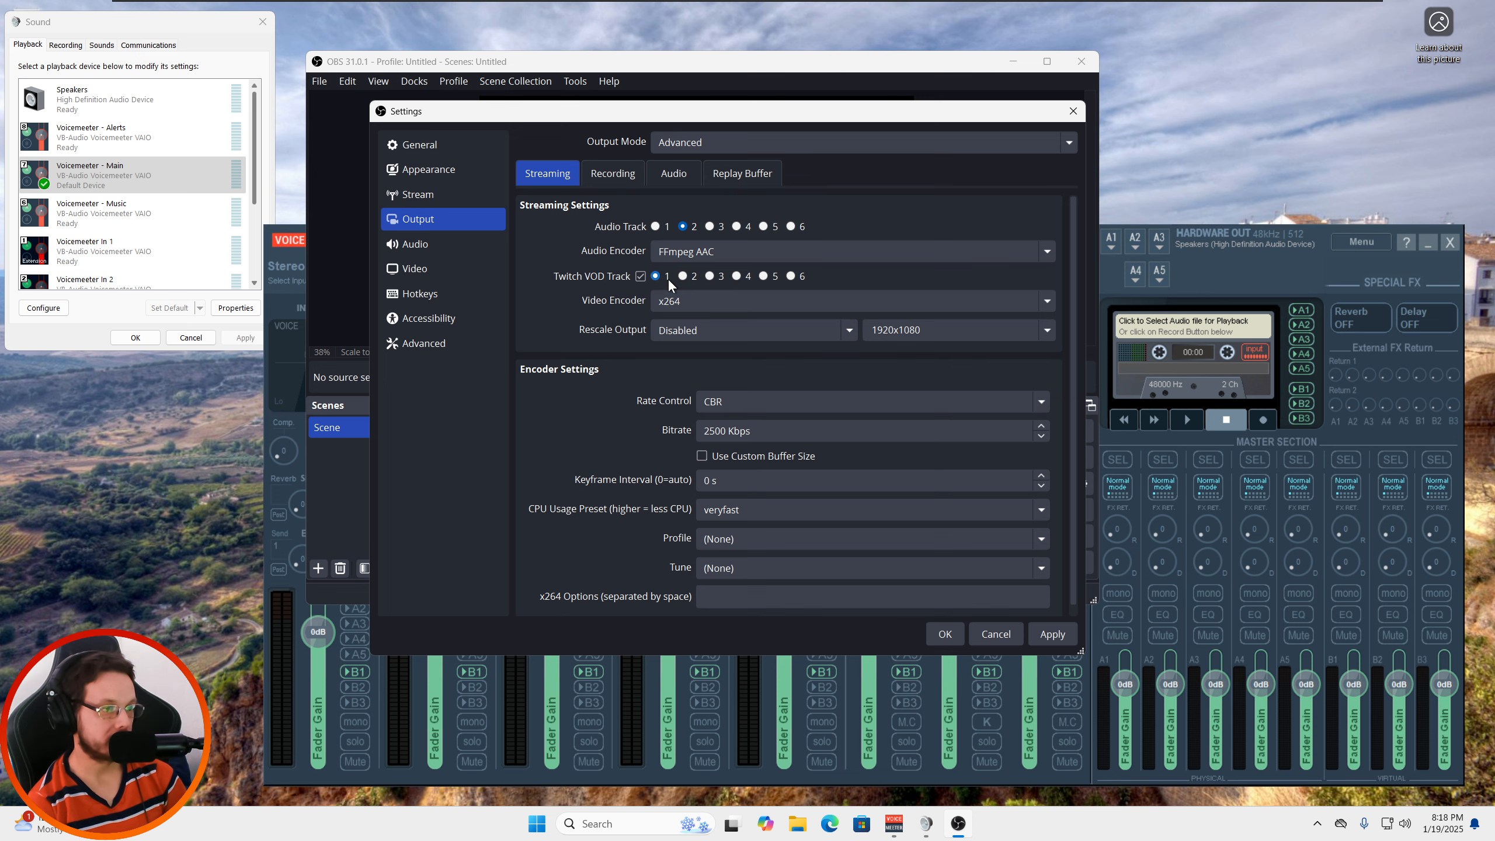
click(944, 635)
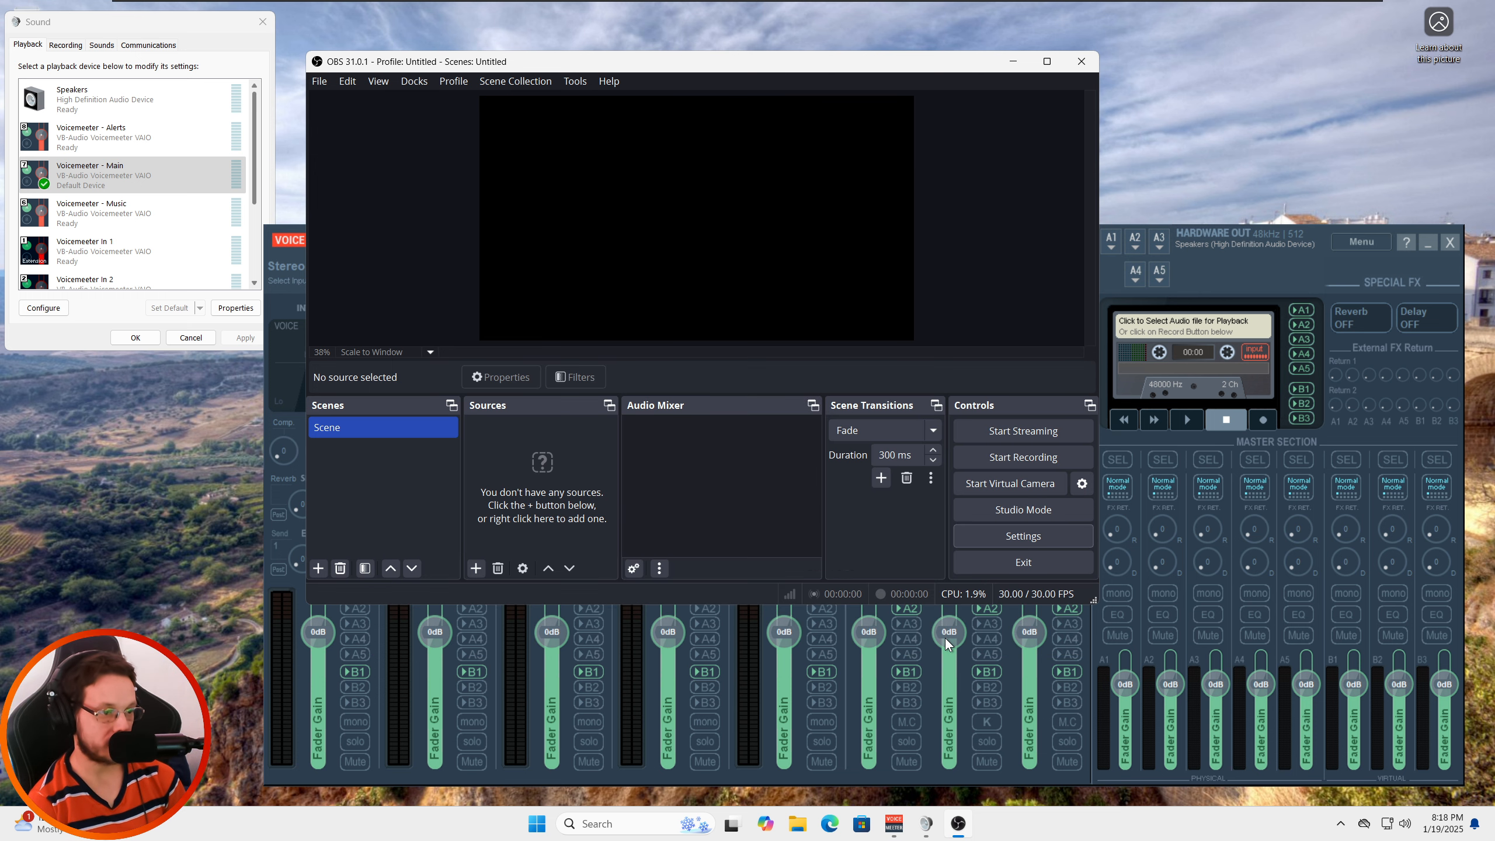
Add an Audio Input Capture named 'Microphone' using the High Definition Audio microphone
right_click(488, 437)
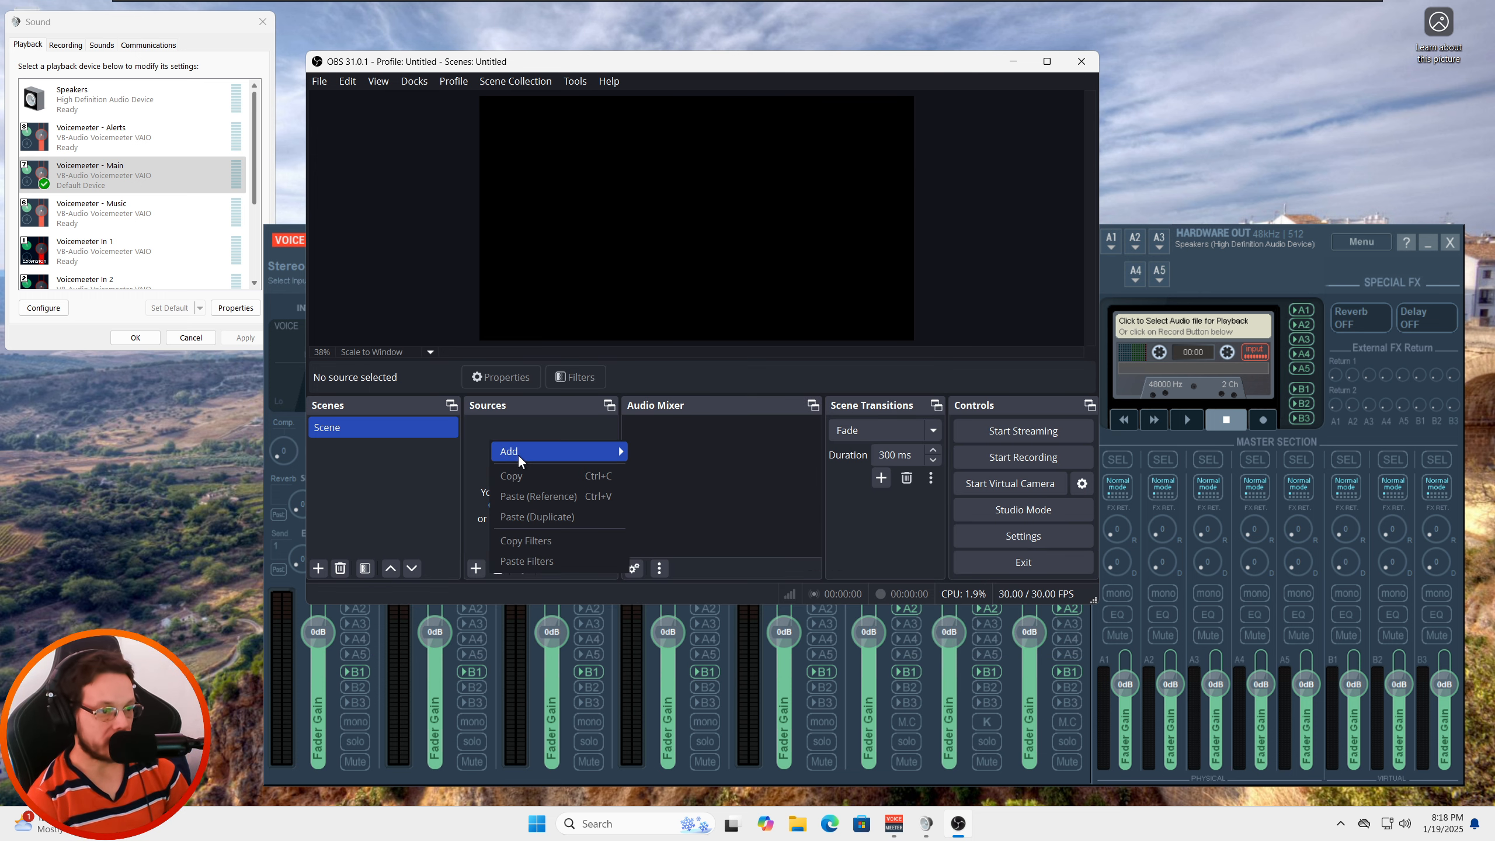
mouse_move(519, 455)
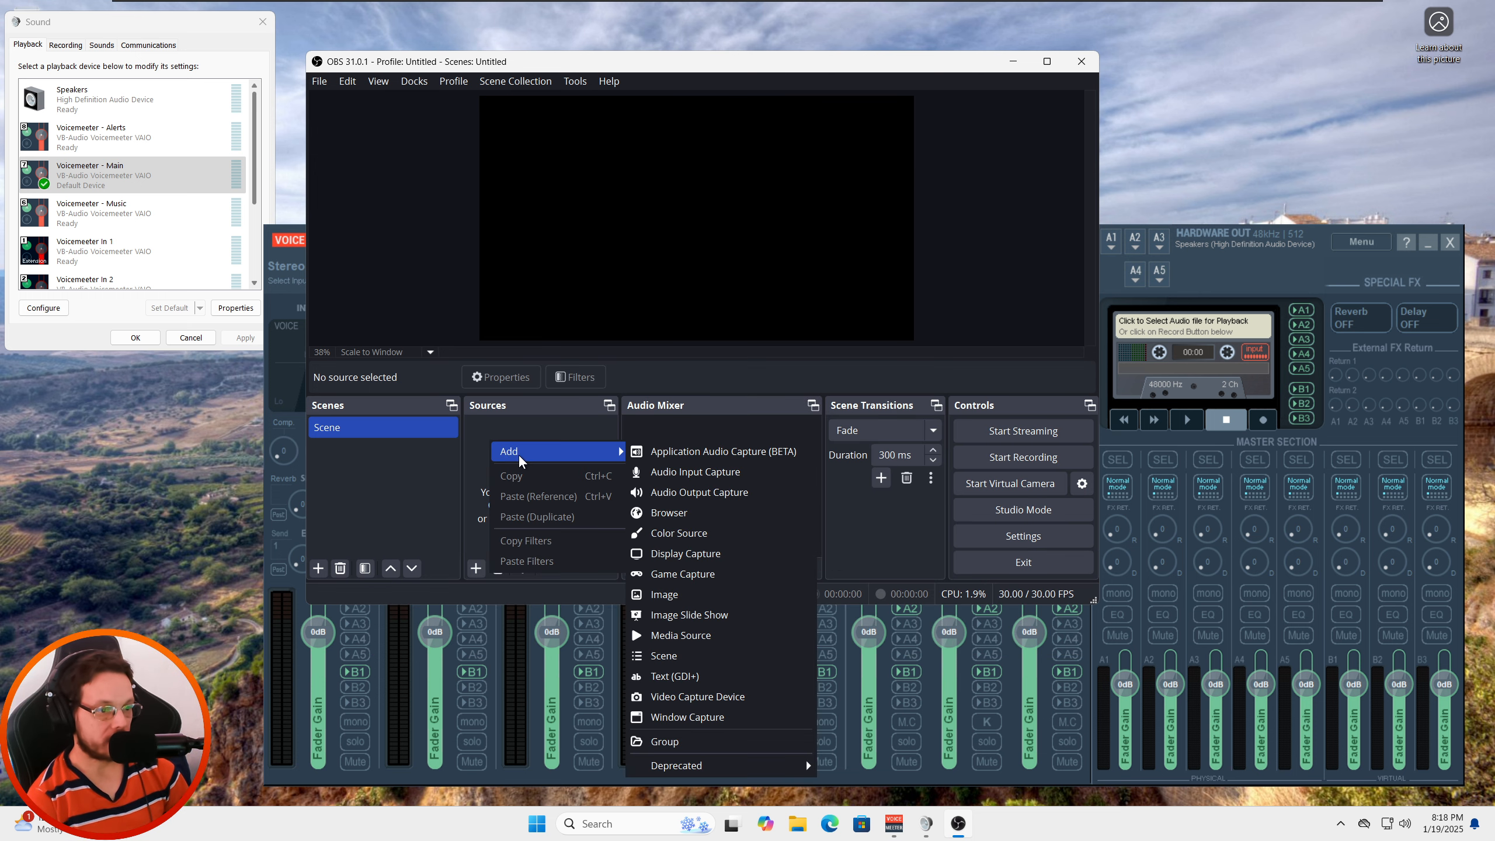
click(696, 472)
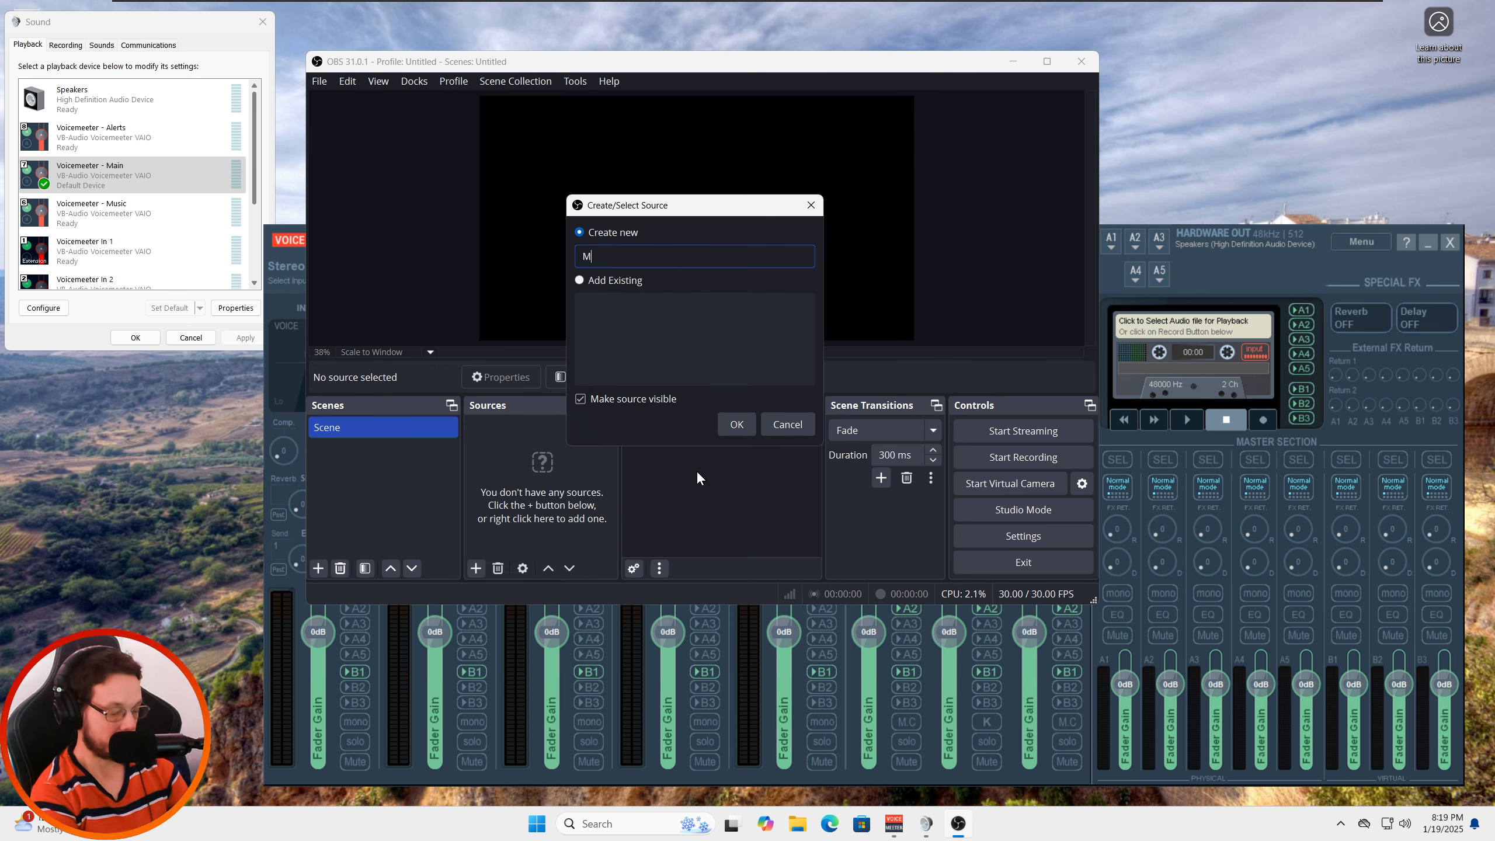
text(Microphone)
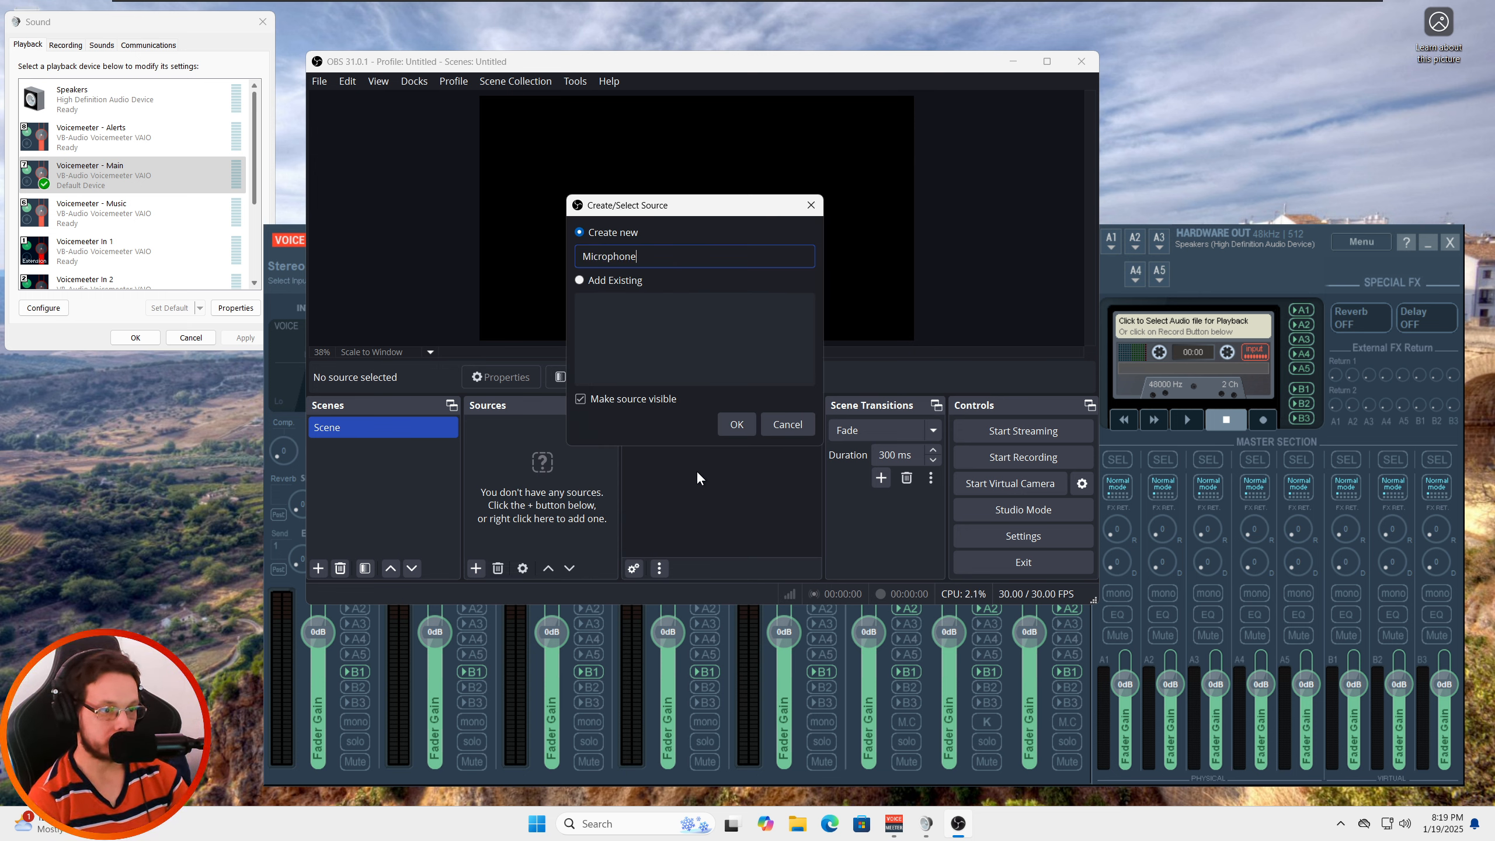
click(736, 423)
click(538, 150)
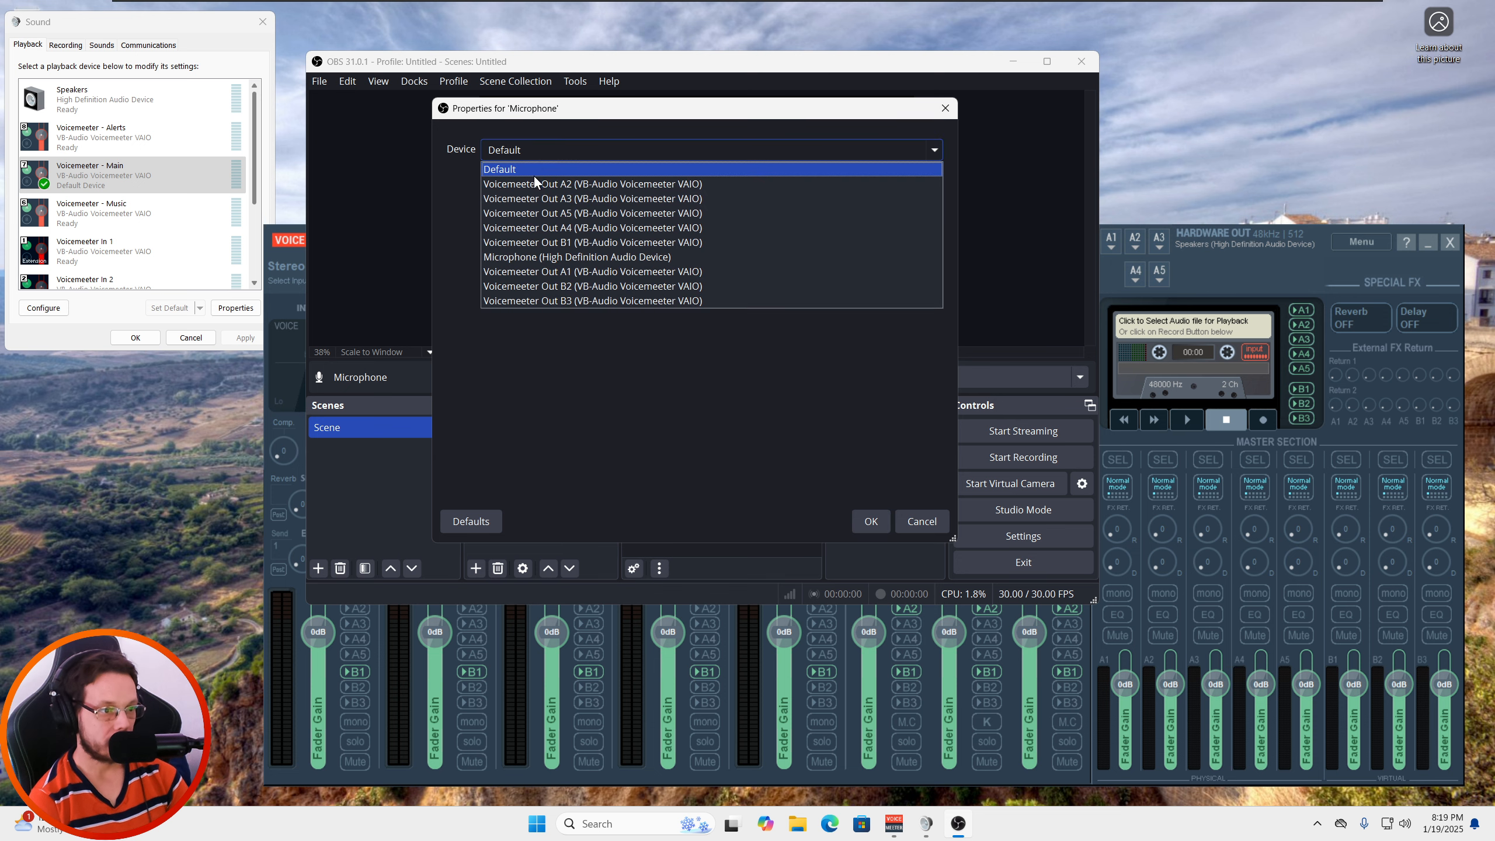
click(547, 257)
click(871, 521)
click(583, 501)
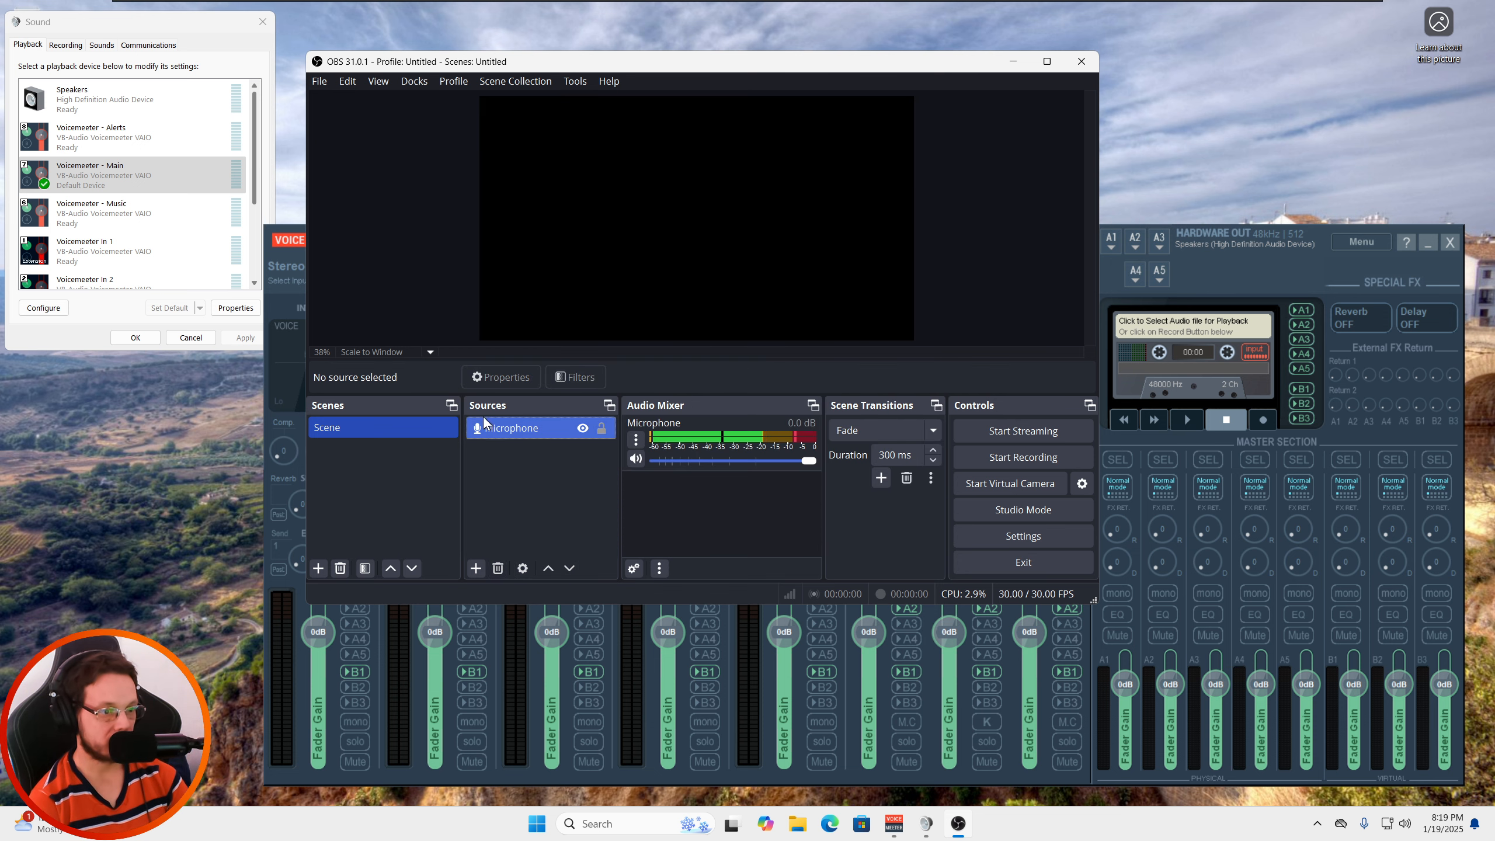
Add an Audio Output Capture named 'Game Audio' capturing Voicemeeter - Main
right_click(539, 478)
mouse_move(569, 492)
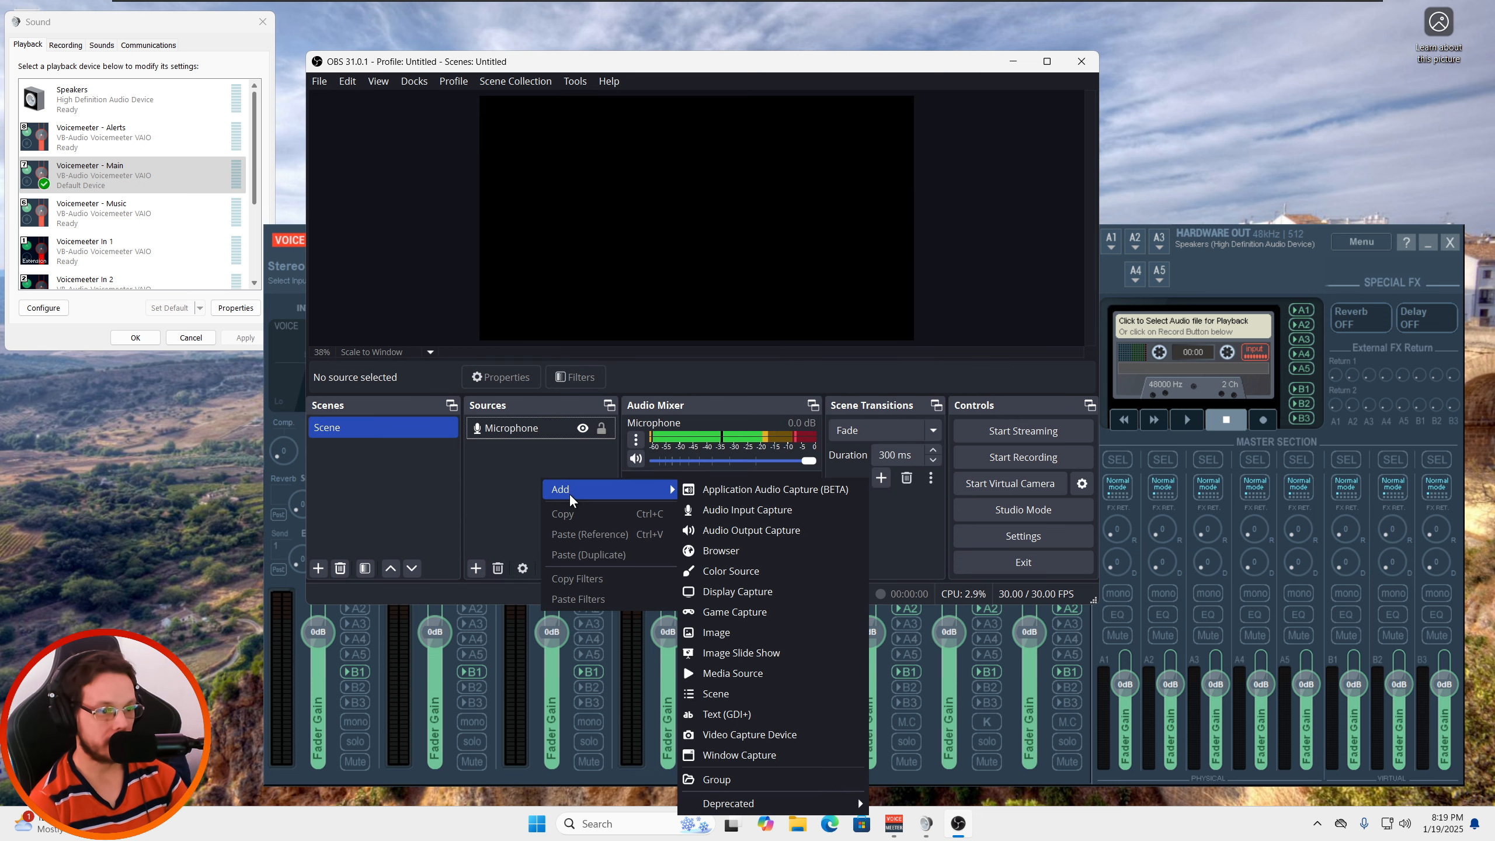
click(740, 529)
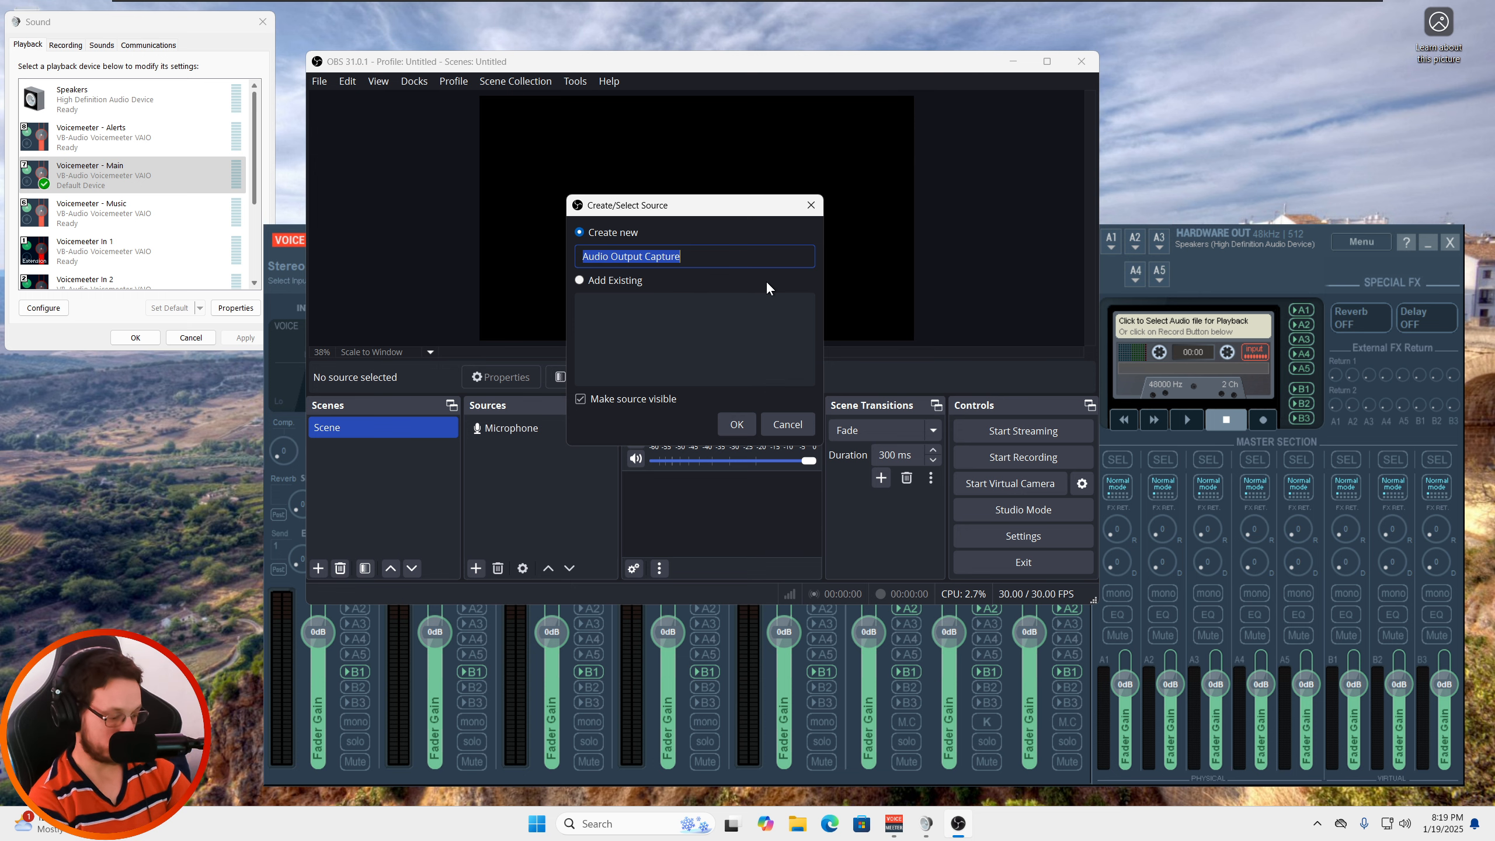
text(Game Audi)
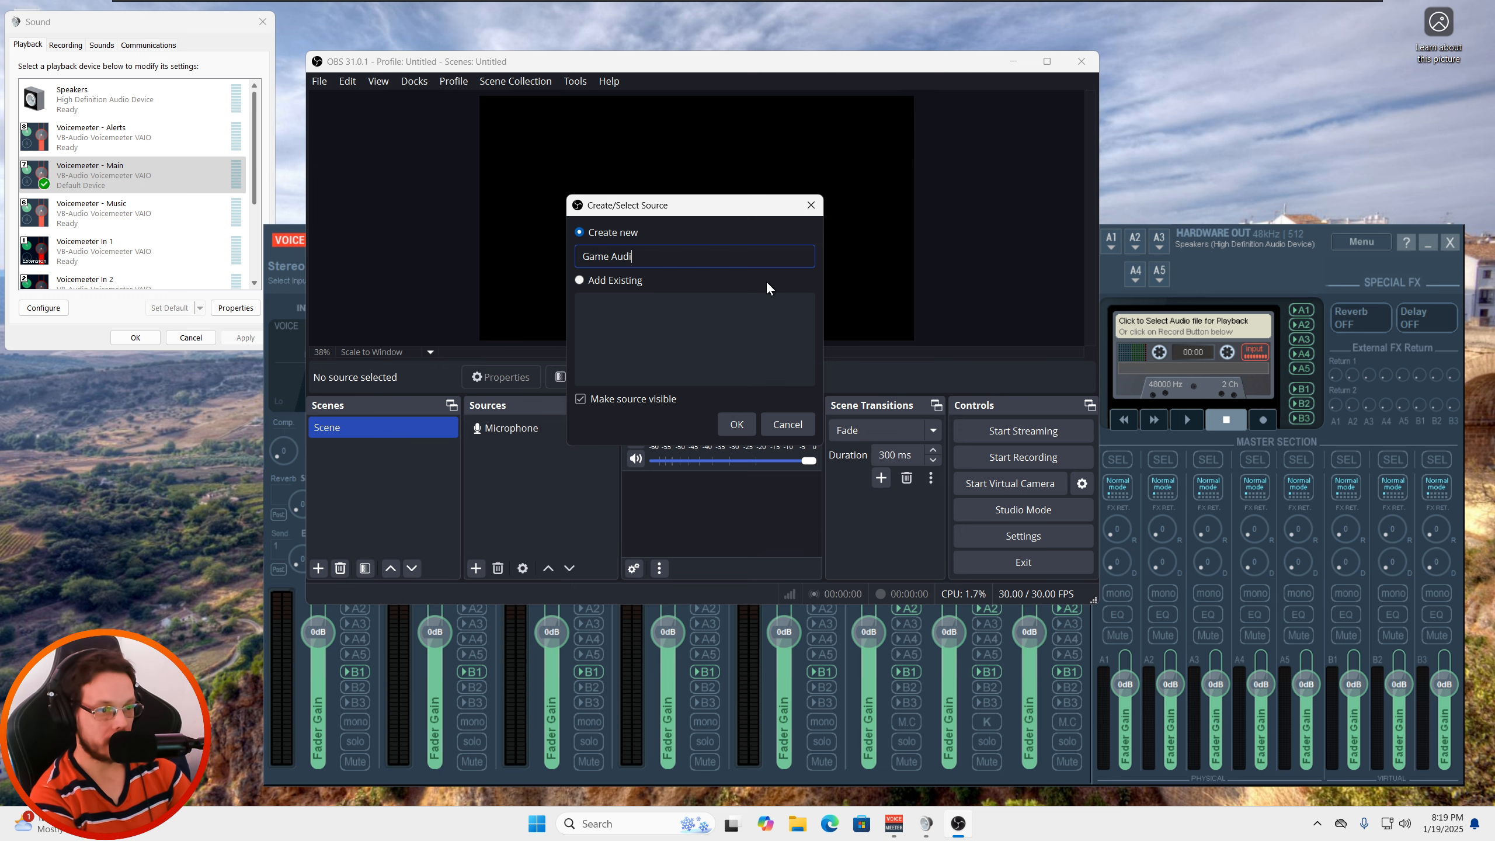
text(o)
click(736, 424)
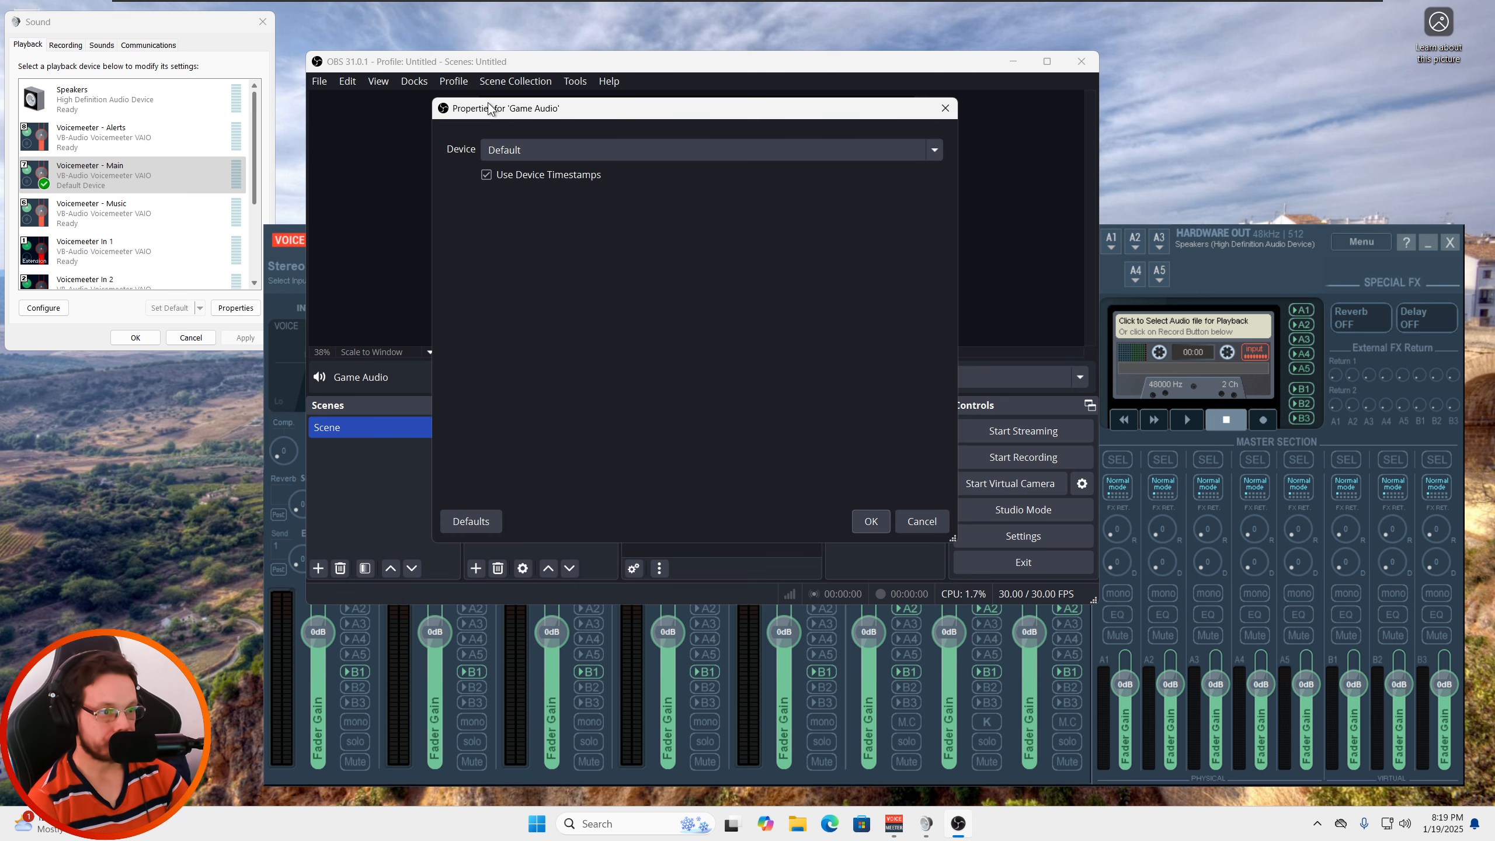
drag(519, 115, 515, 223)
click(532, 260)
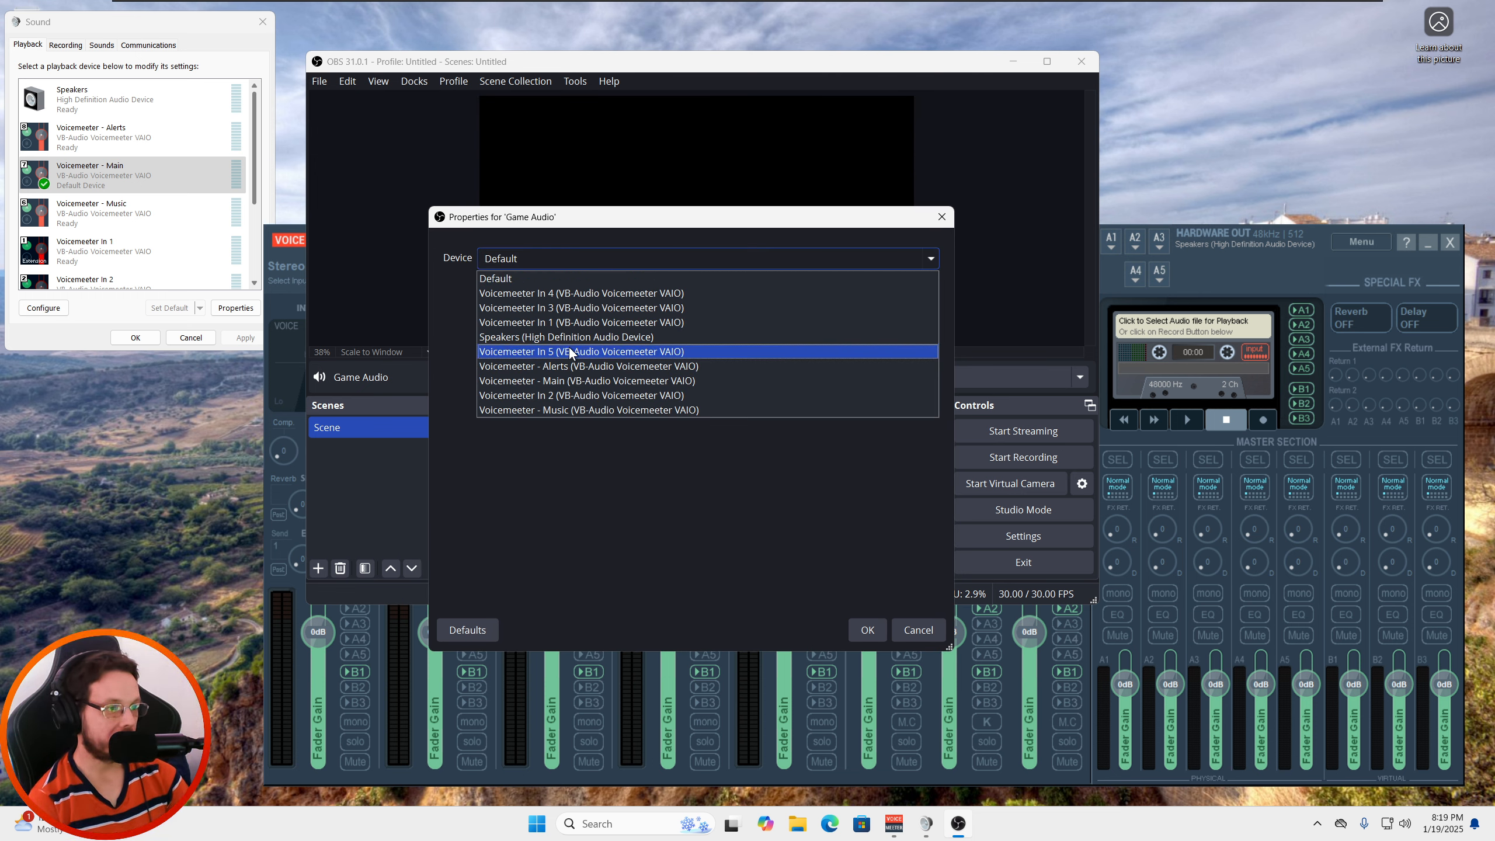
click(579, 381)
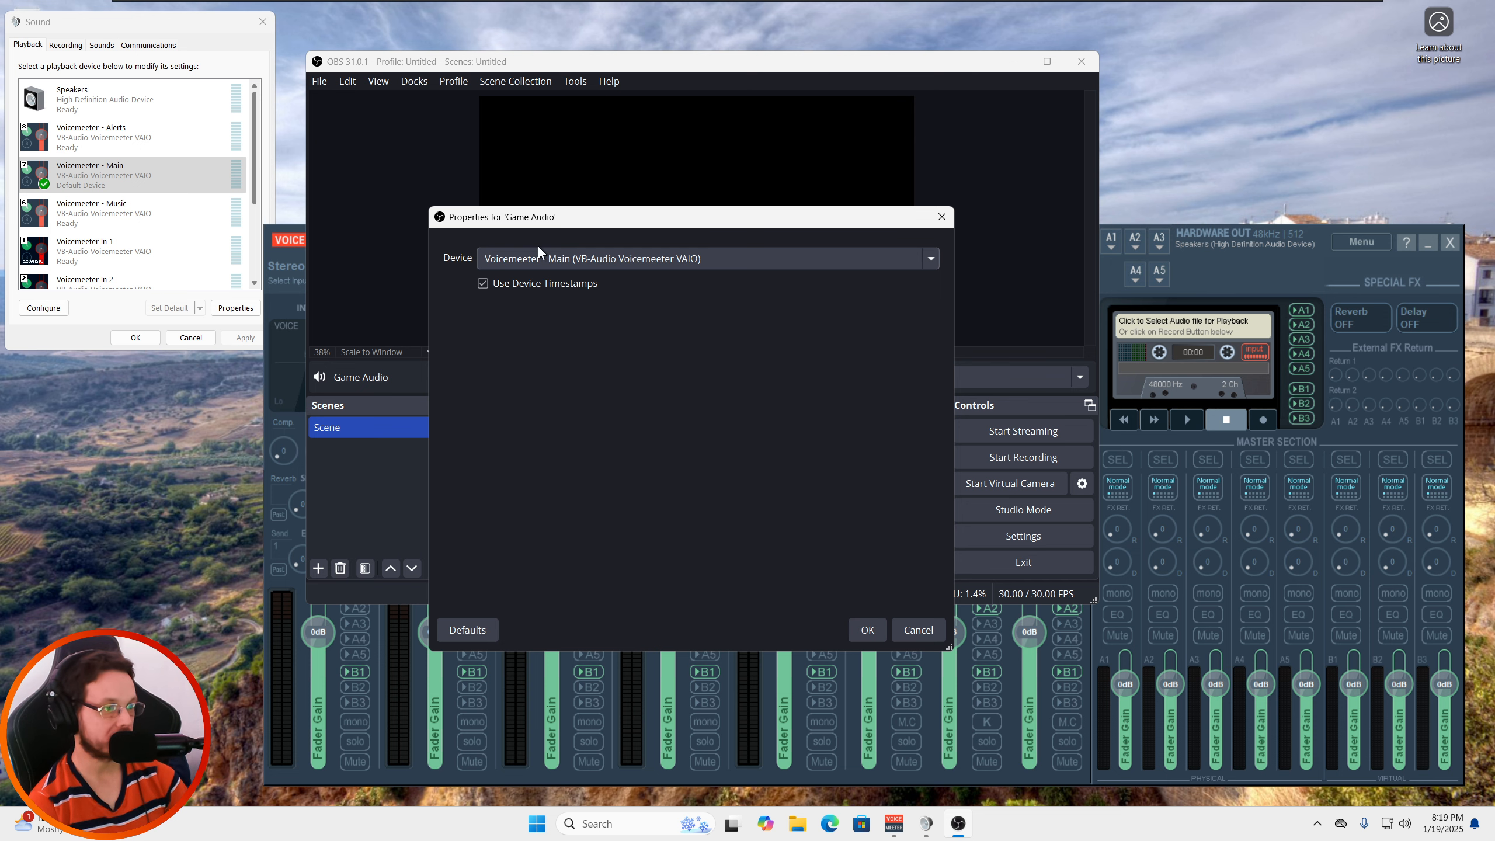
click(864, 625)
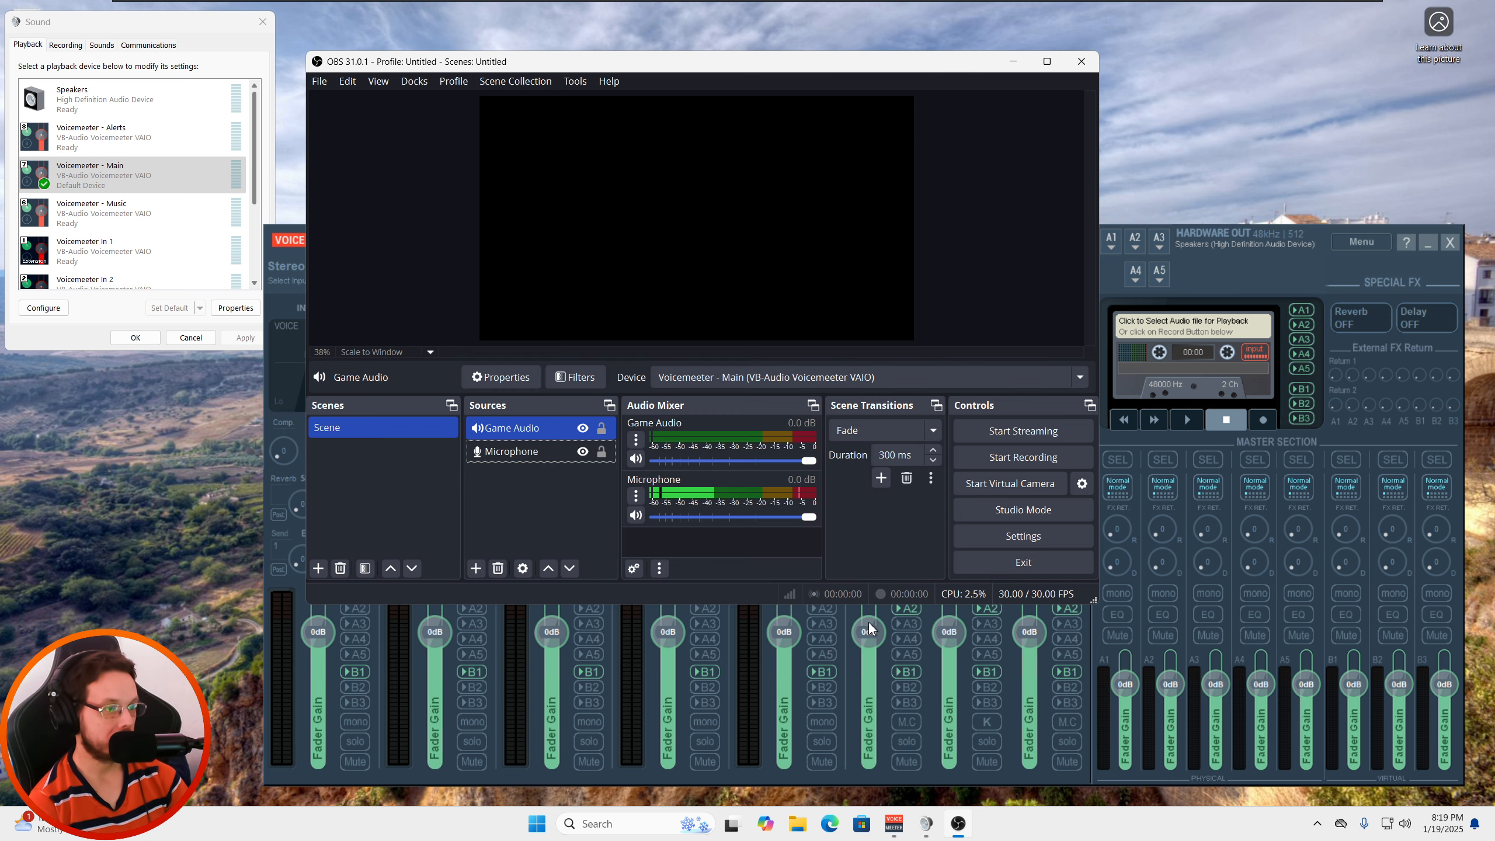
Add an Audio Output Capture named 'YT Music' capturing Voicemeeter - Music
right_click(486, 478)
mouse_move(529, 488)
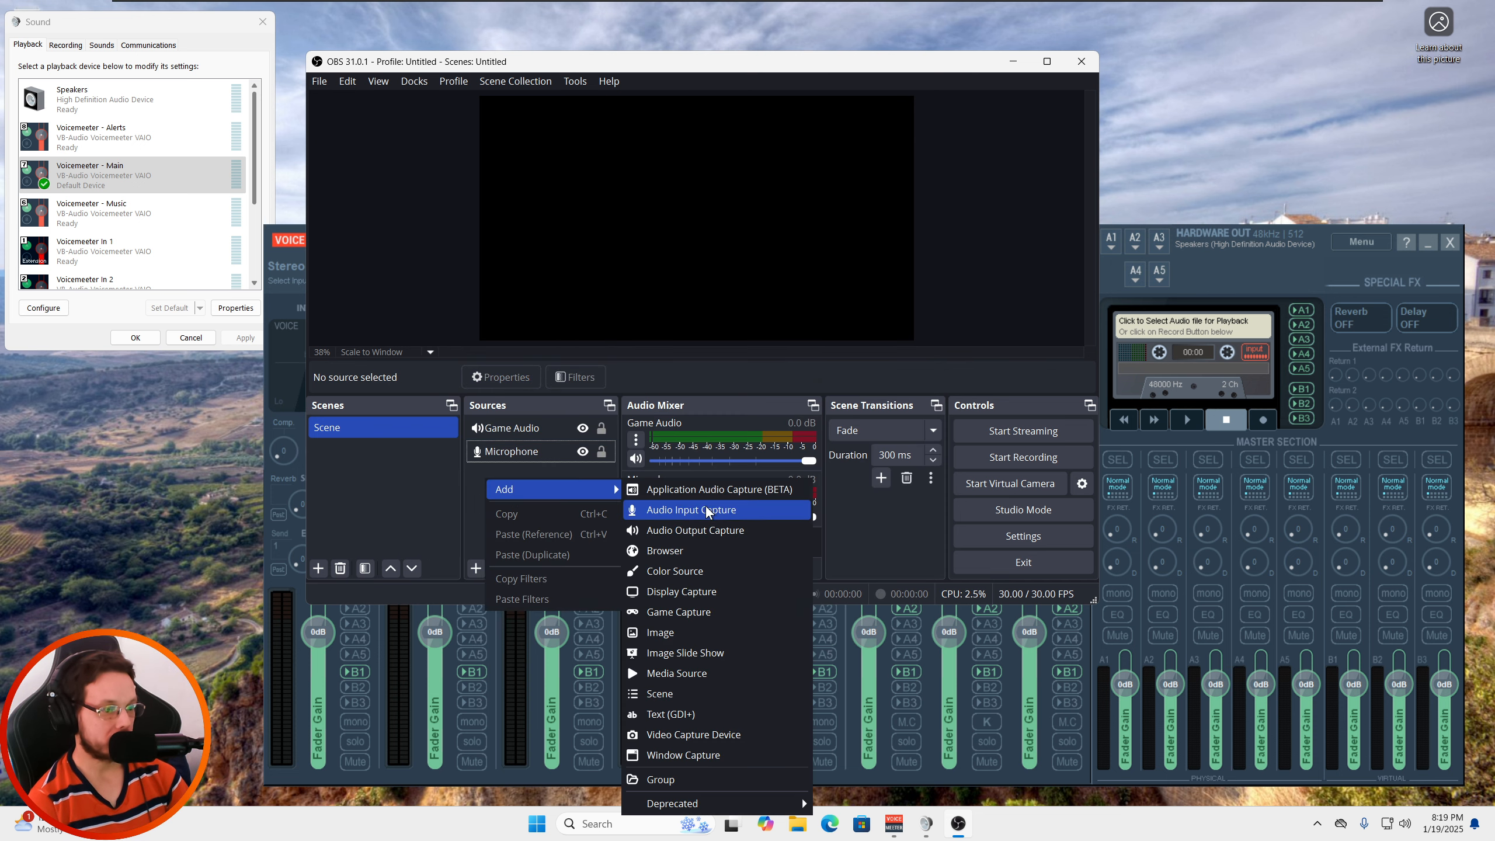
click(703, 531)
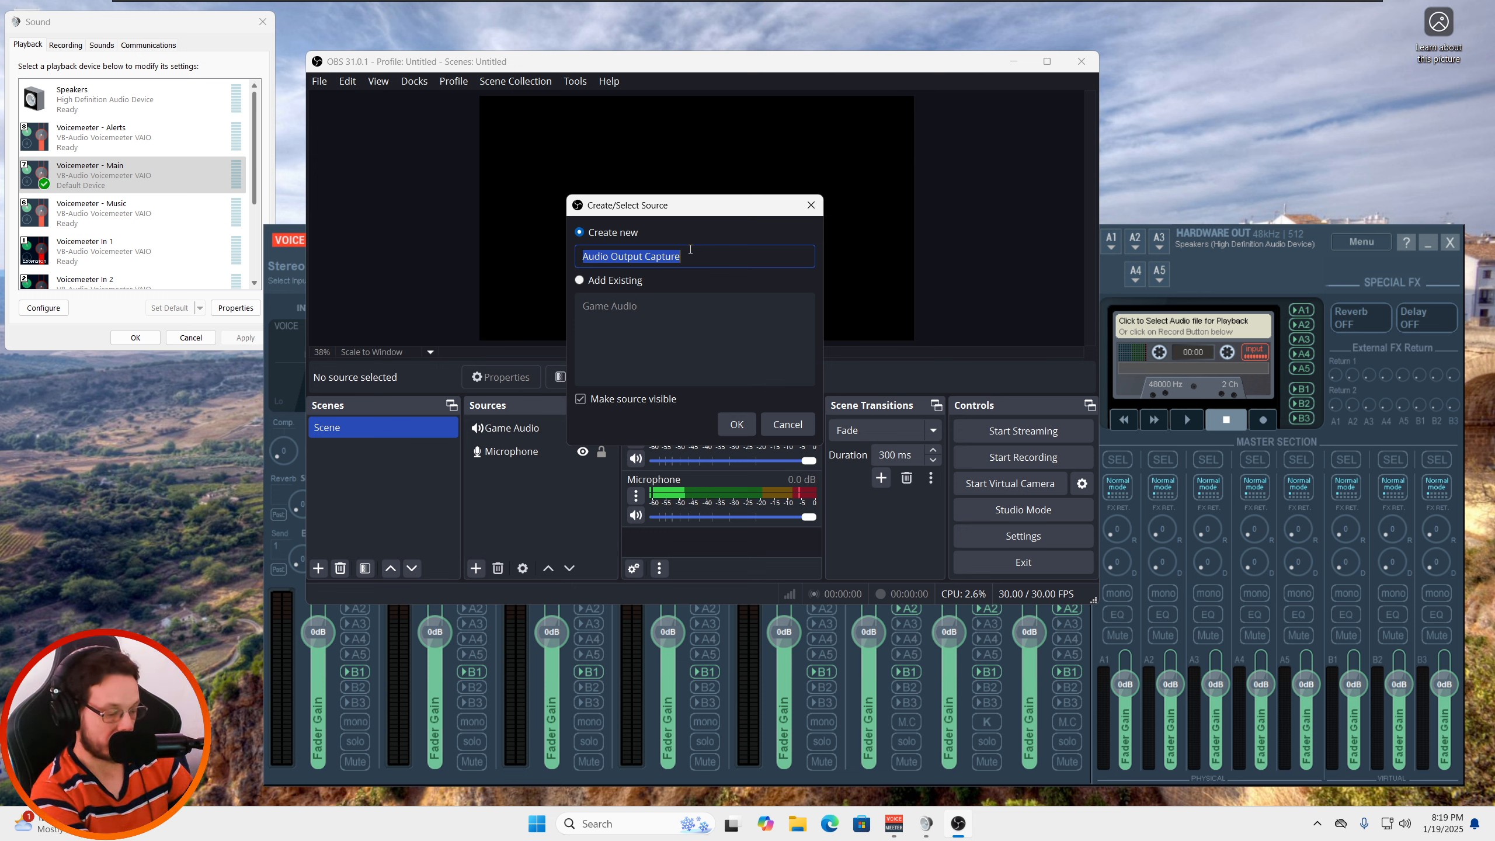
text(YT Mu)
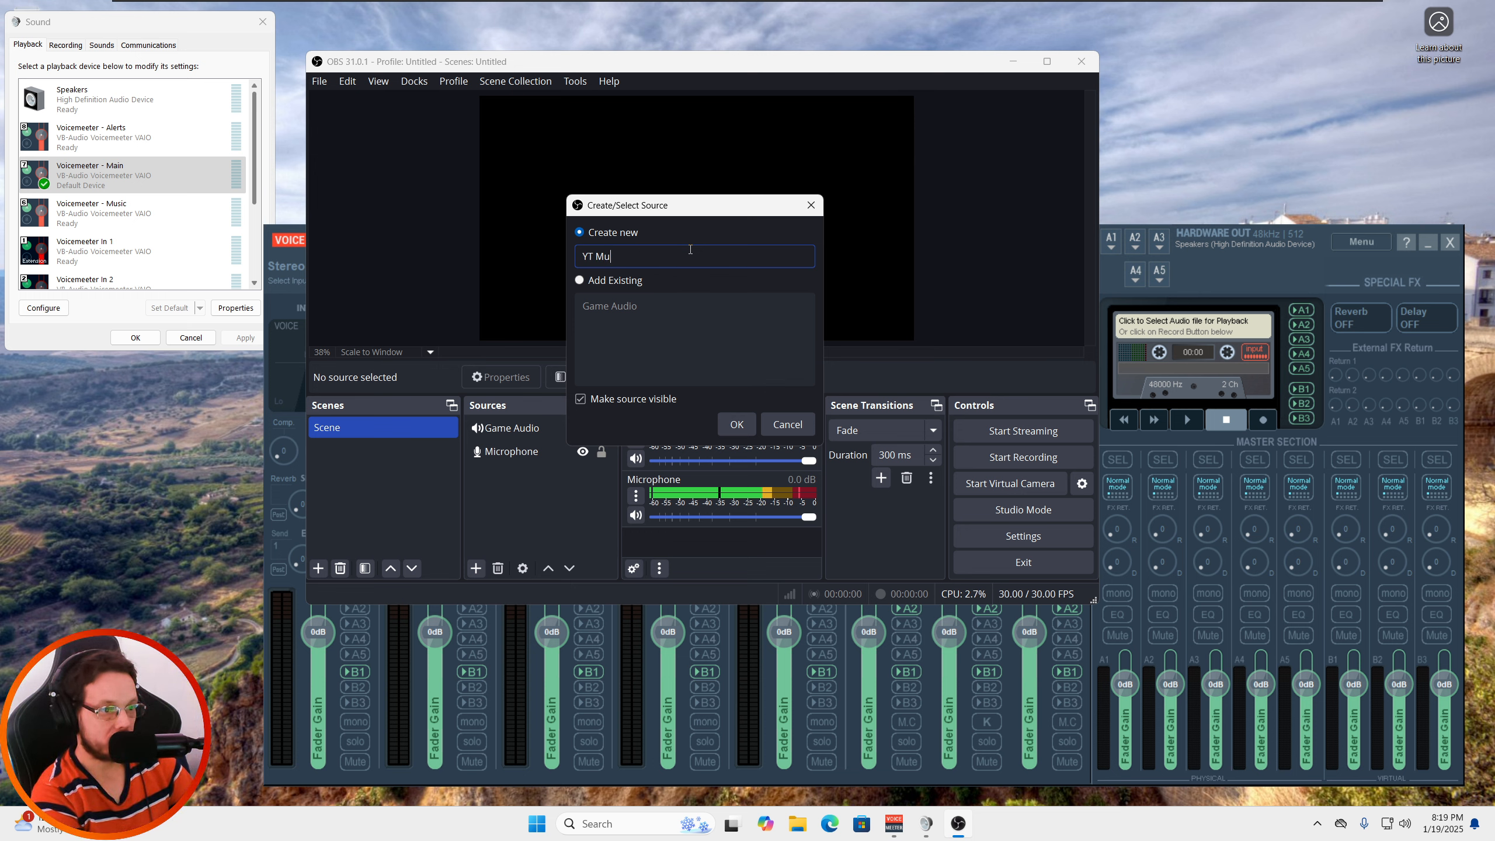
text(sic)
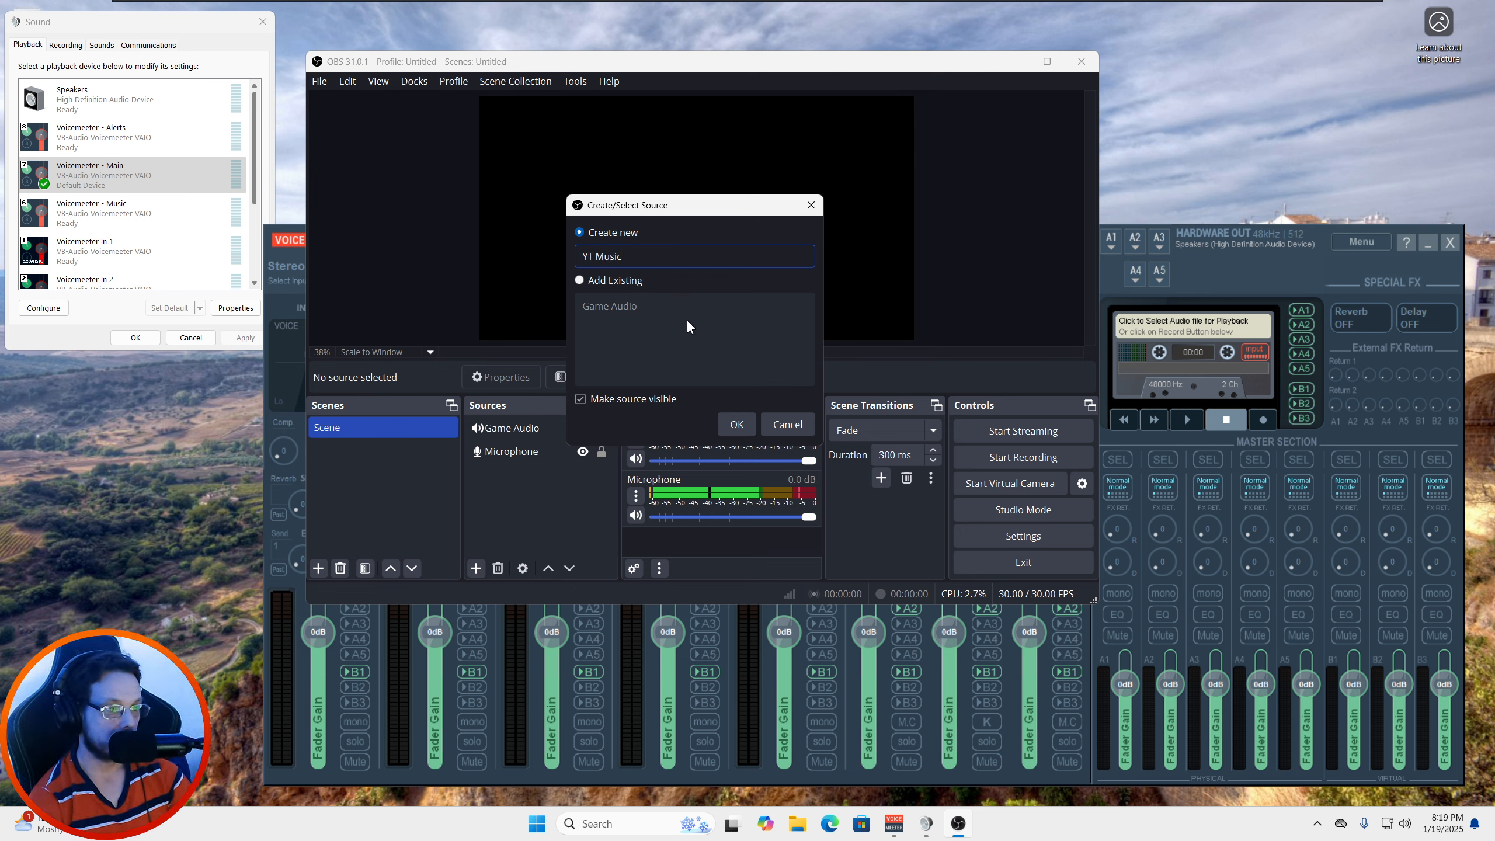
click(736, 429)
click(513, 151)
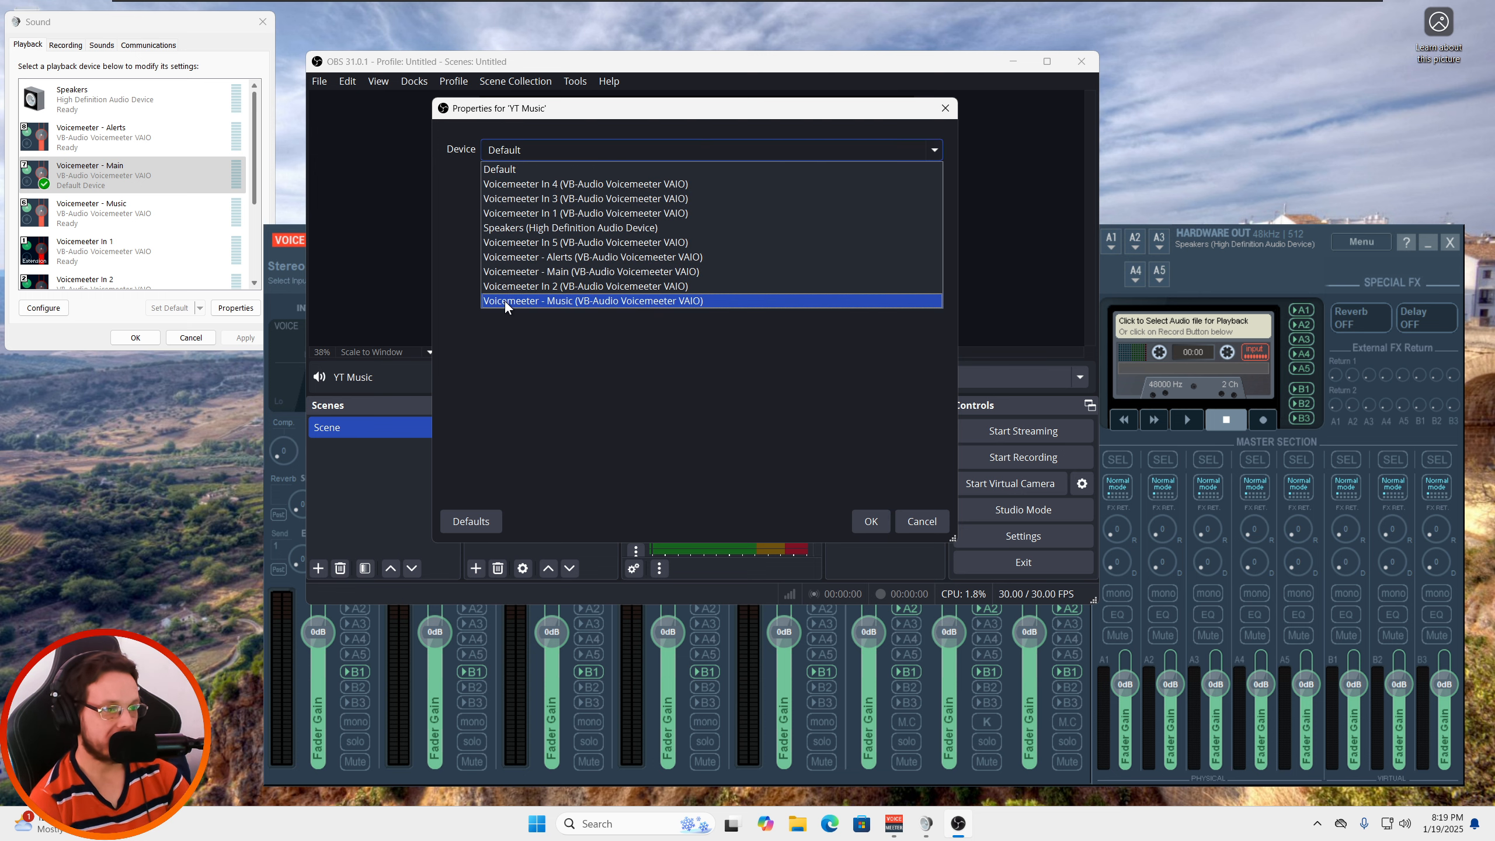
click(578, 301)
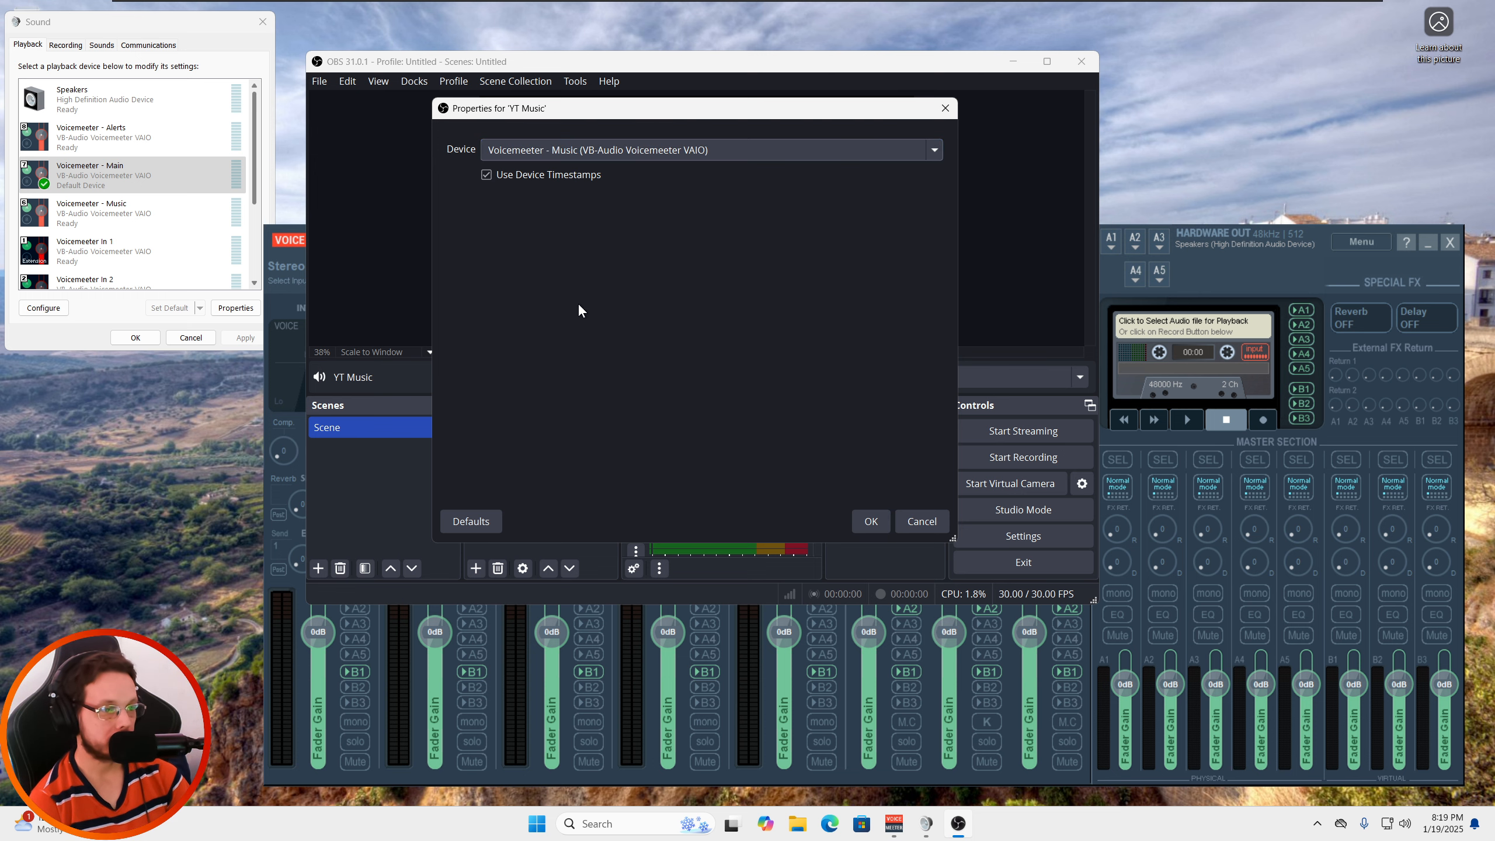
click(874, 521)
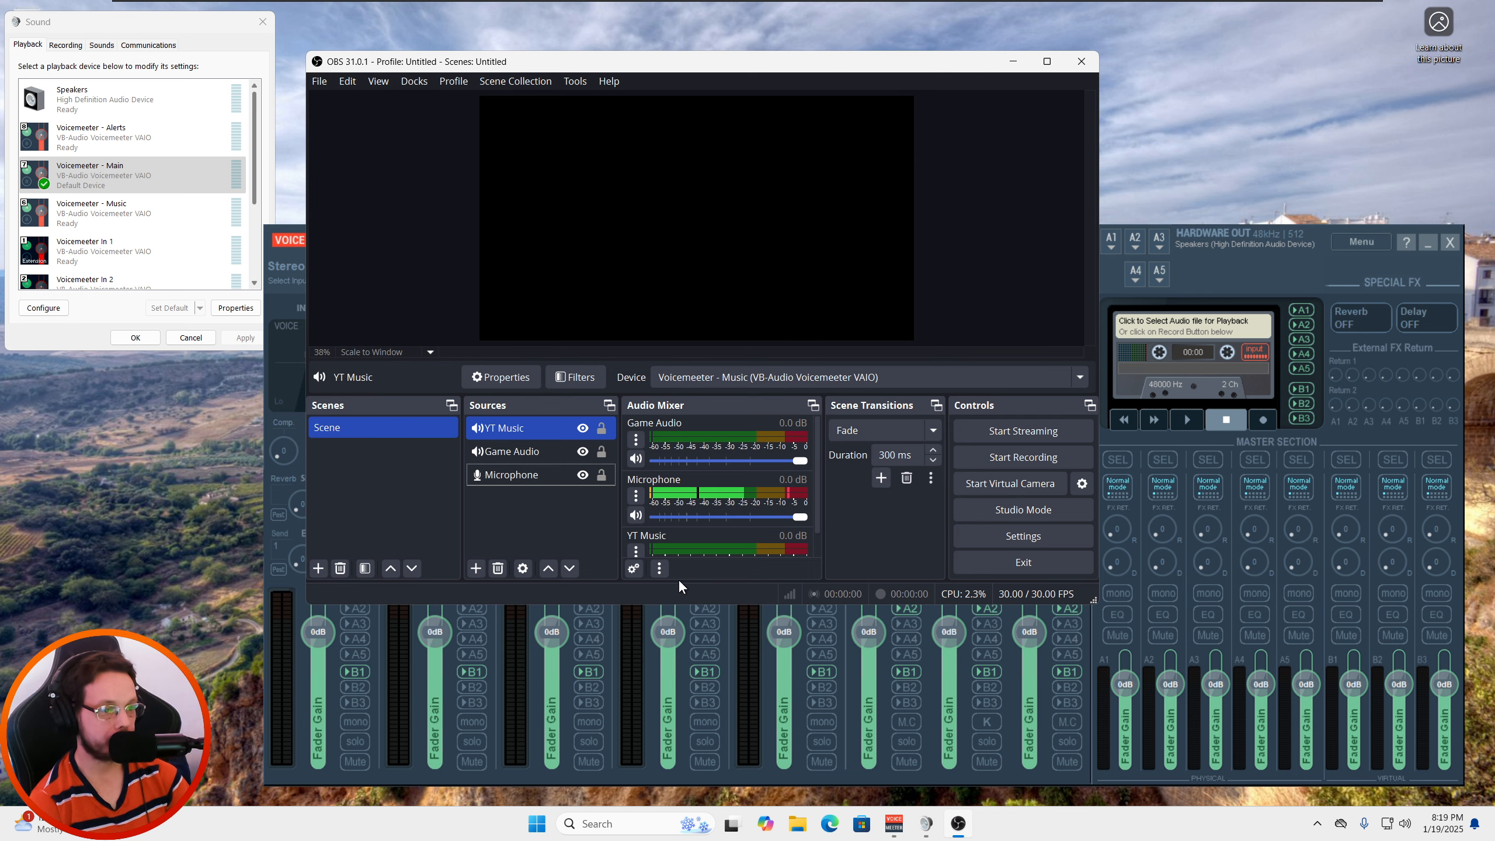
Enlarge the OBS window so all three audio mixer channels are visible
drag(672, 602, 673, 711)
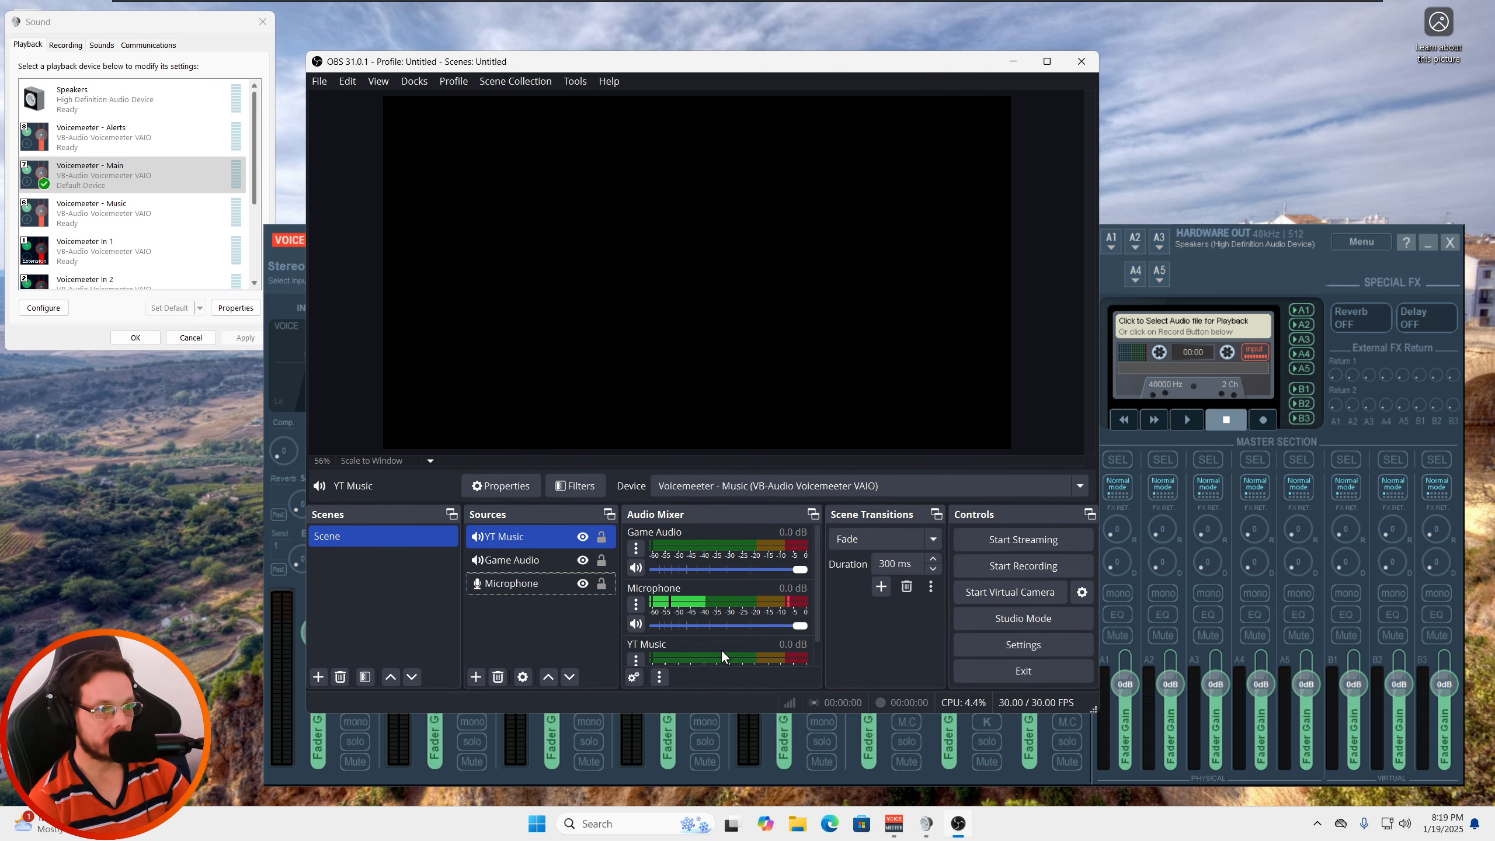
drag(552, 63, 508, 47)
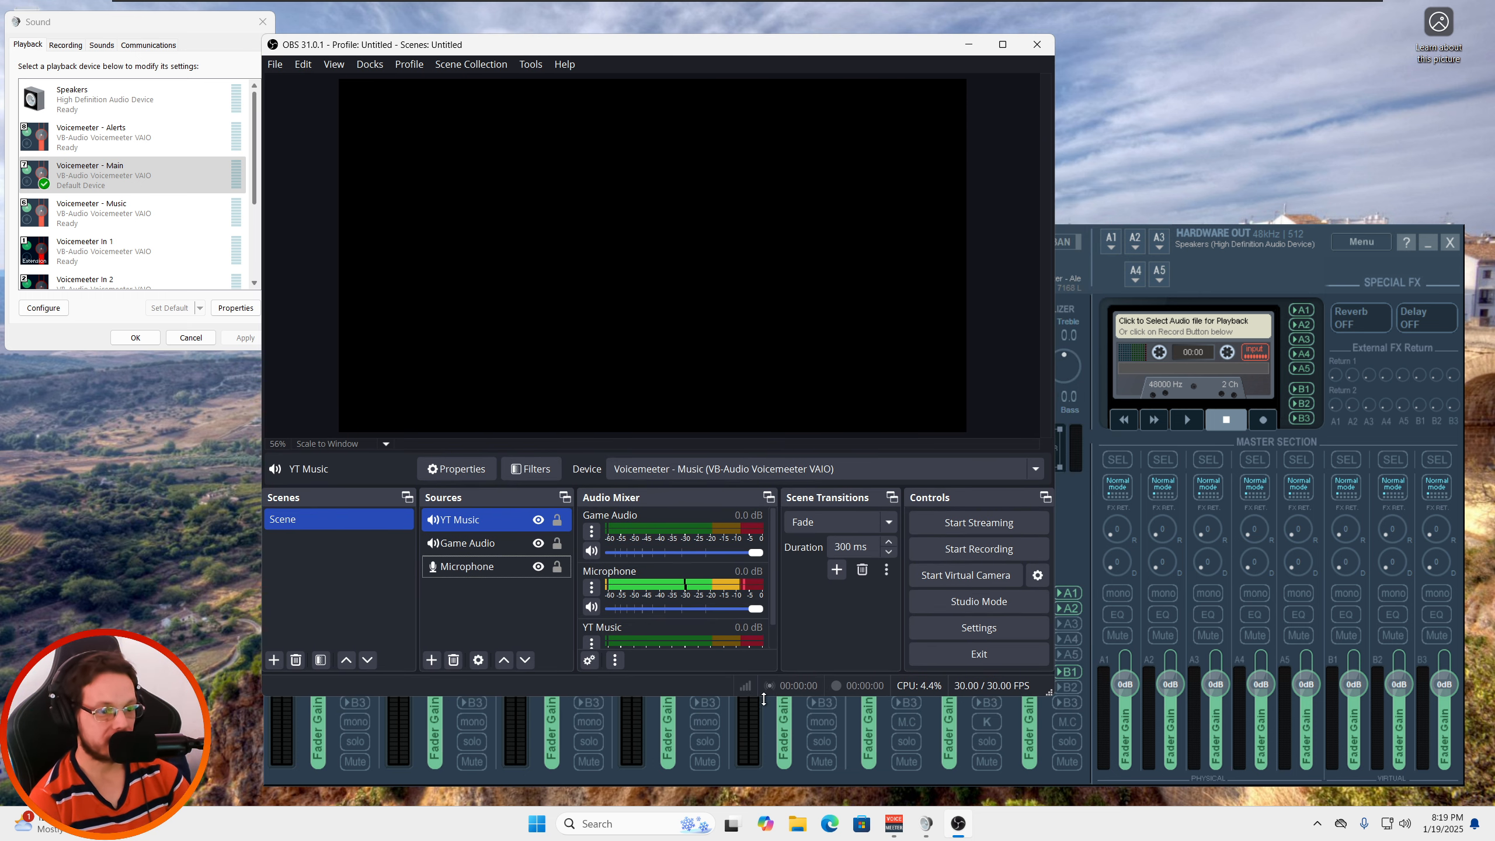
drag(763, 711, 762, 742)
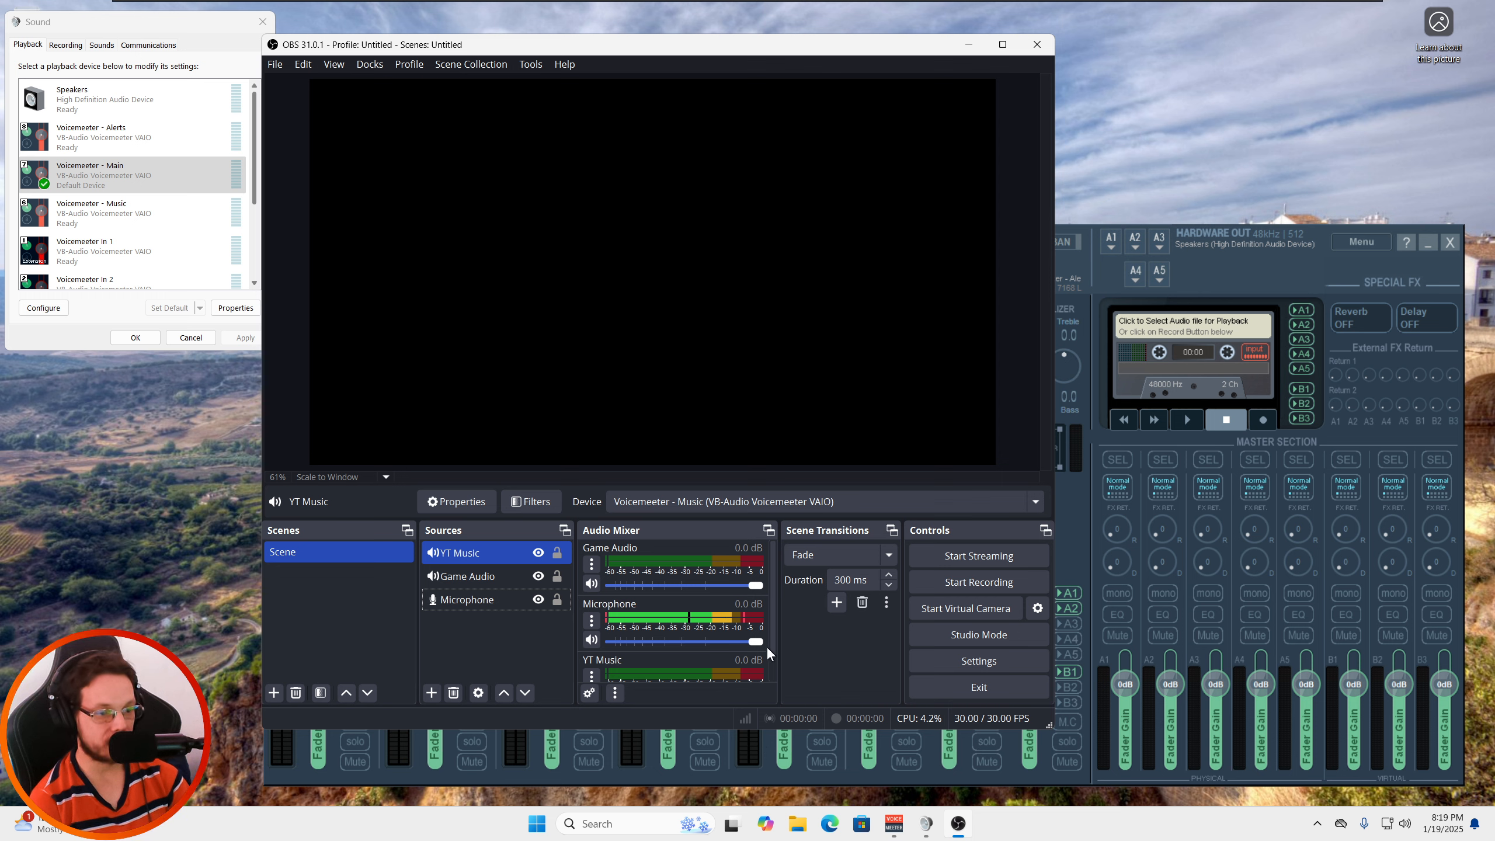
scroll(770, 630, down, 1)
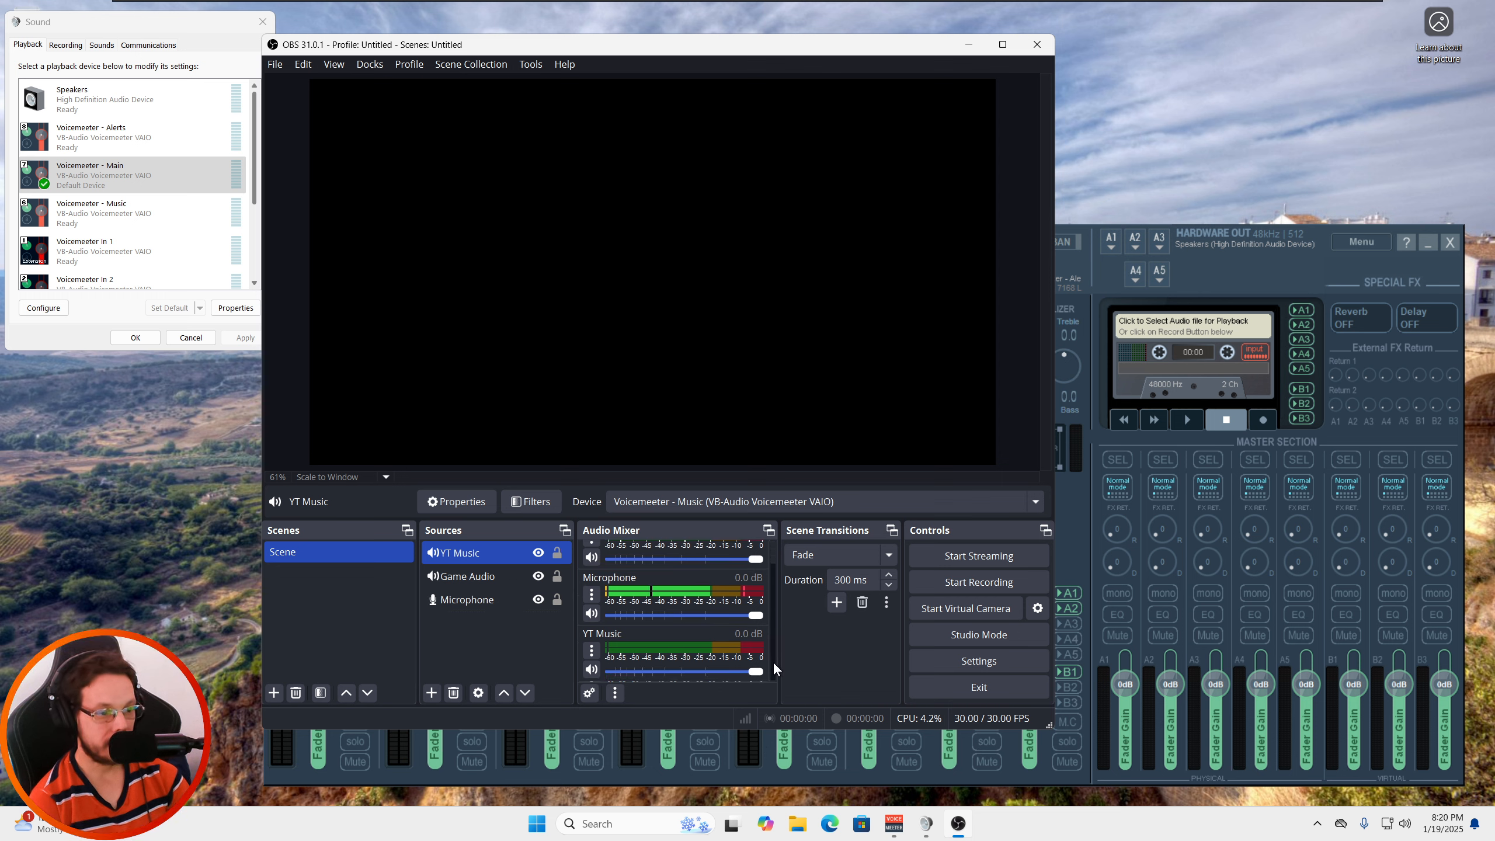
click(591, 650)
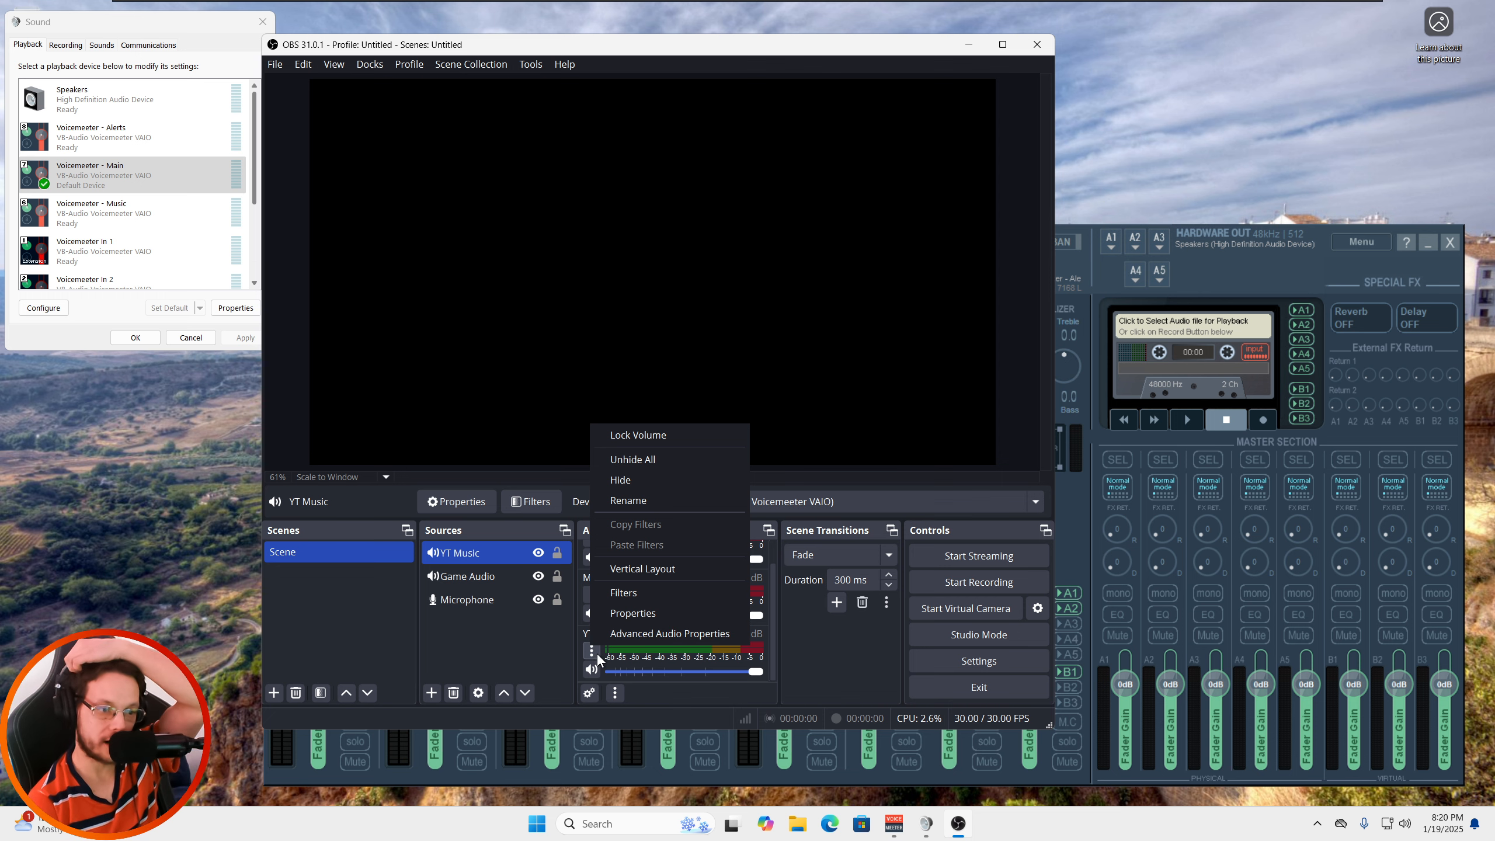
Uncheck Track 1 for YT Music in Advanced Audio Properties and close the dialog
click(670, 634)
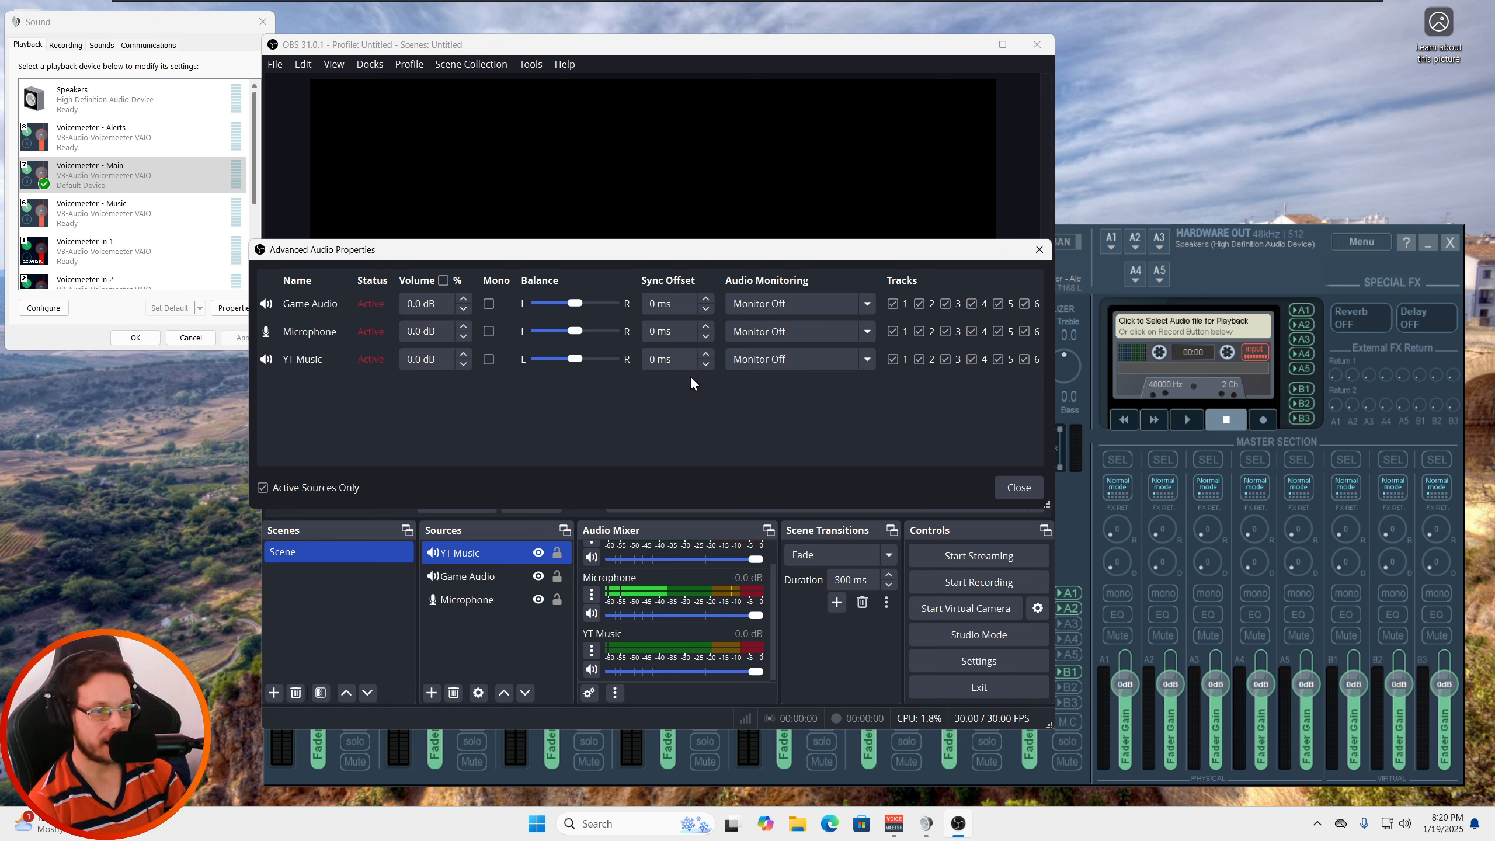
click(893, 359)
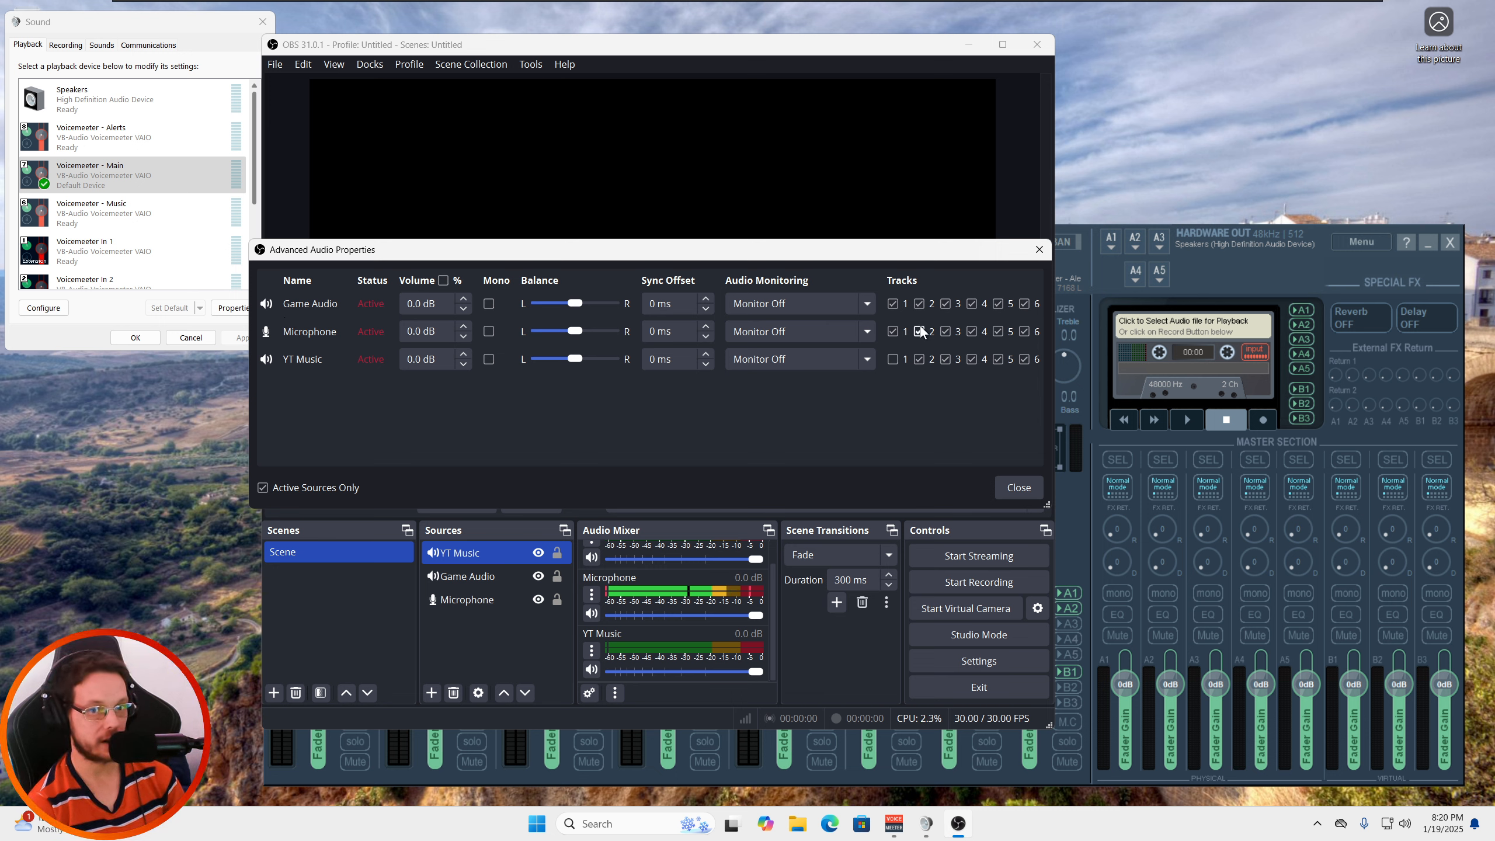
click(1029, 488)
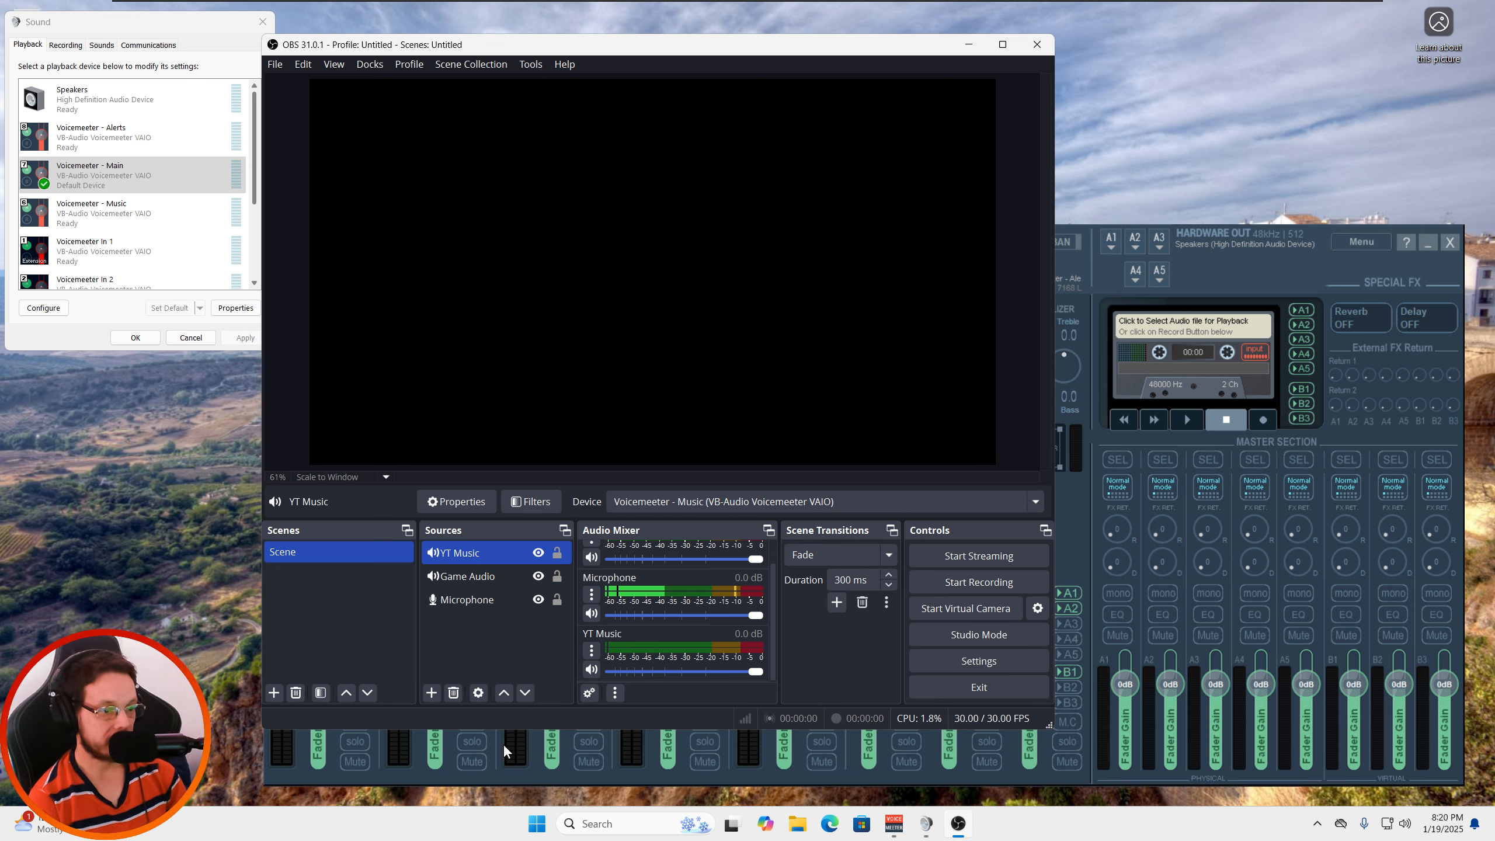
click(829, 823)
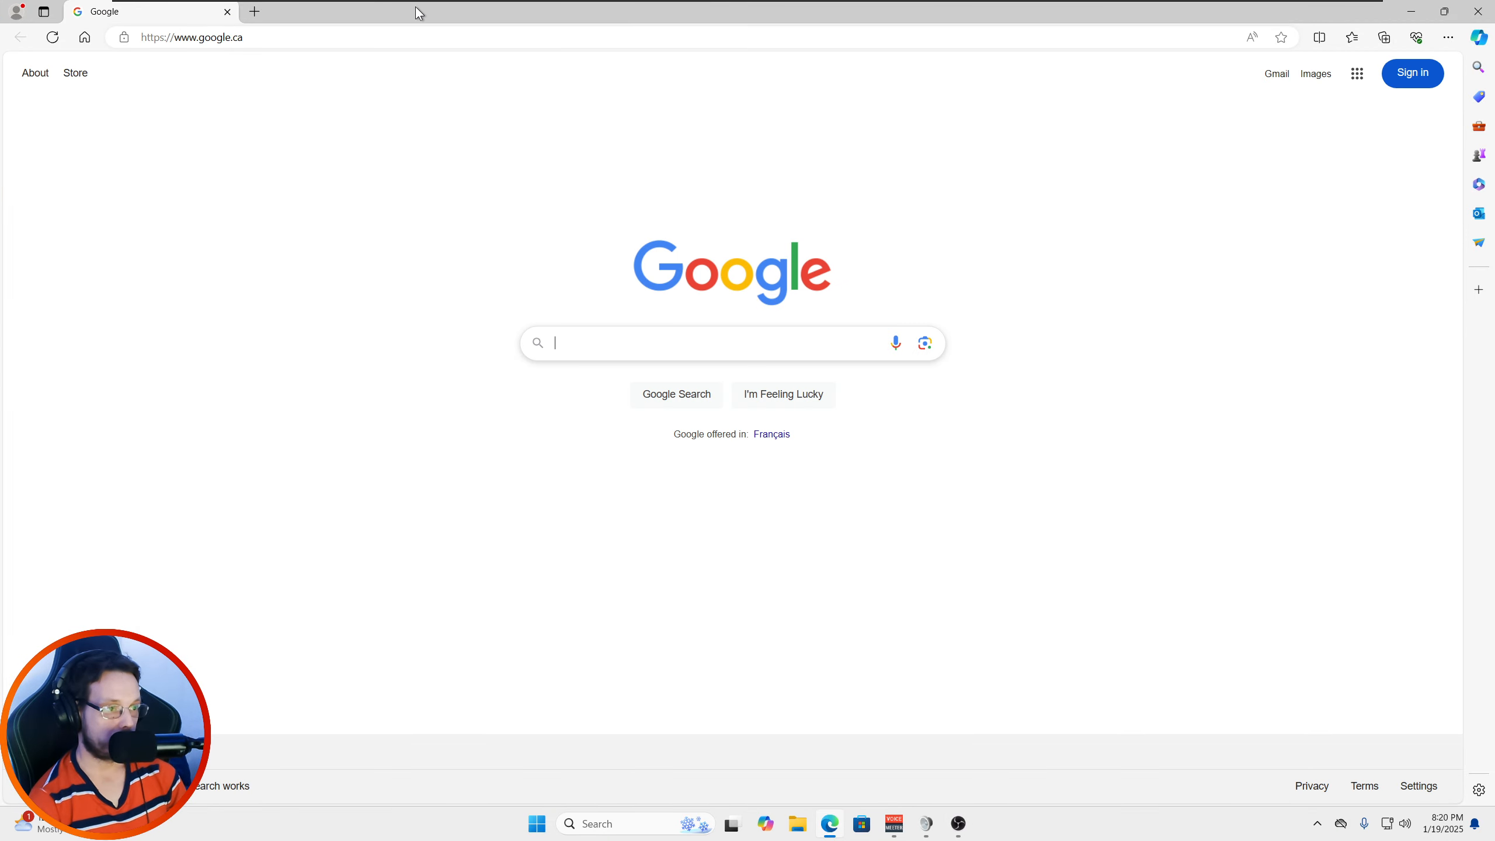
Open YouTube in a smaller Edge window via a web search for 'youtube'
drag(418, 10, 568, 160)
click(555, 181)
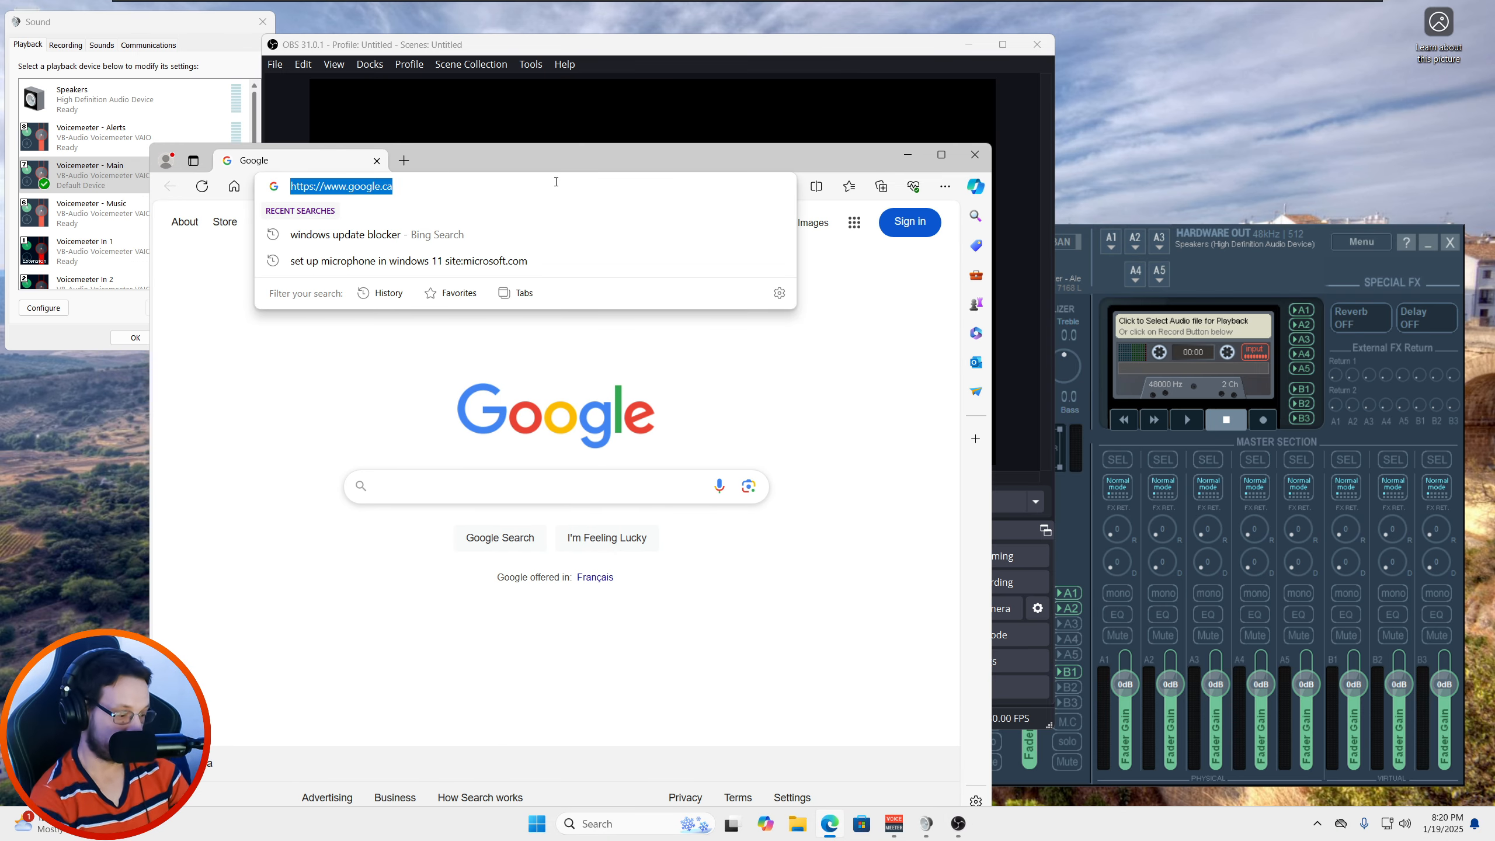
text(youtube)
key(Return)
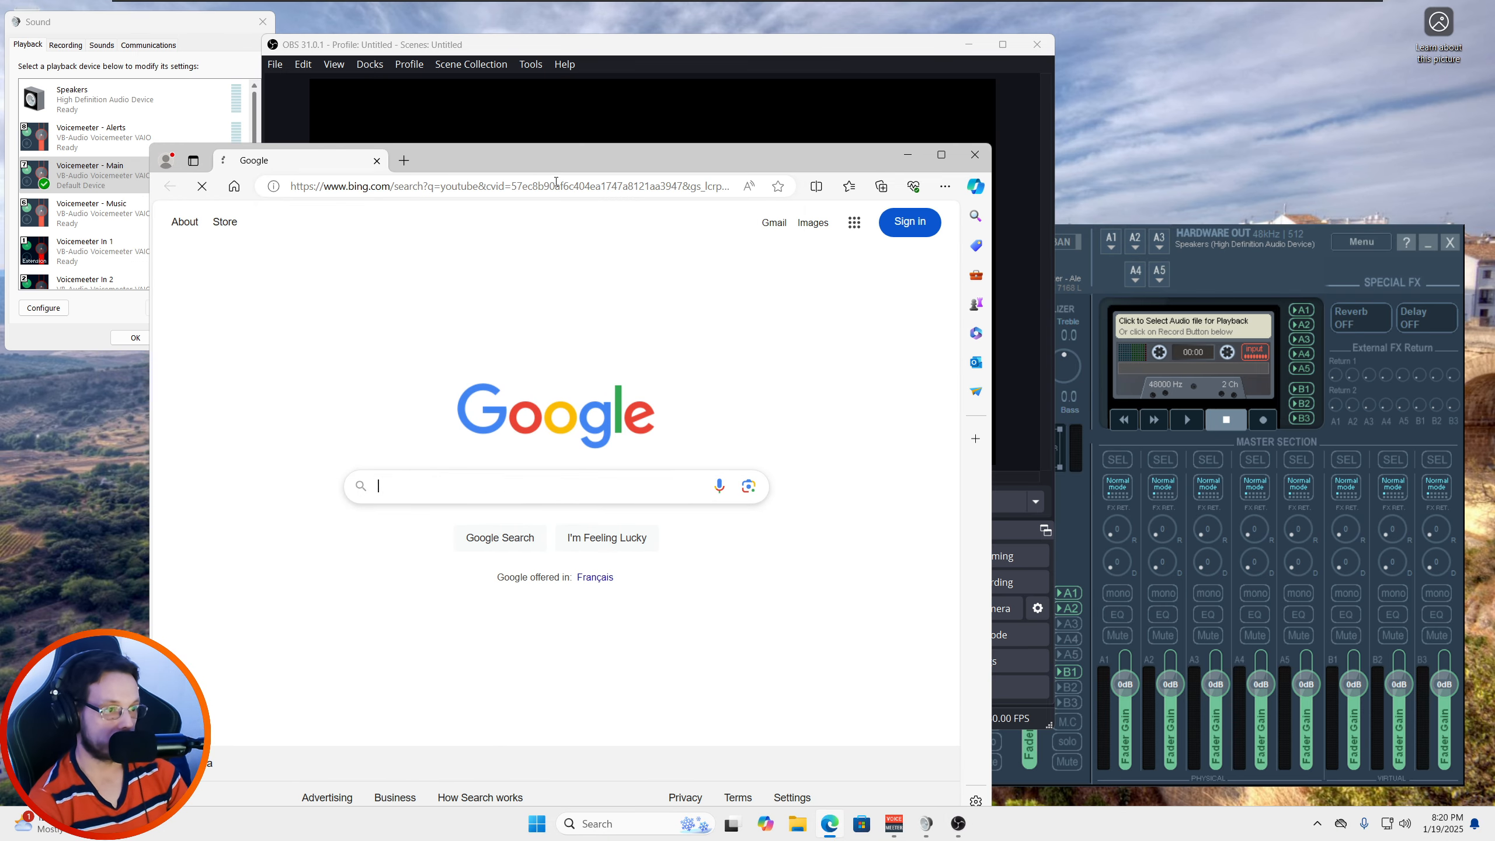
click(321, 466)
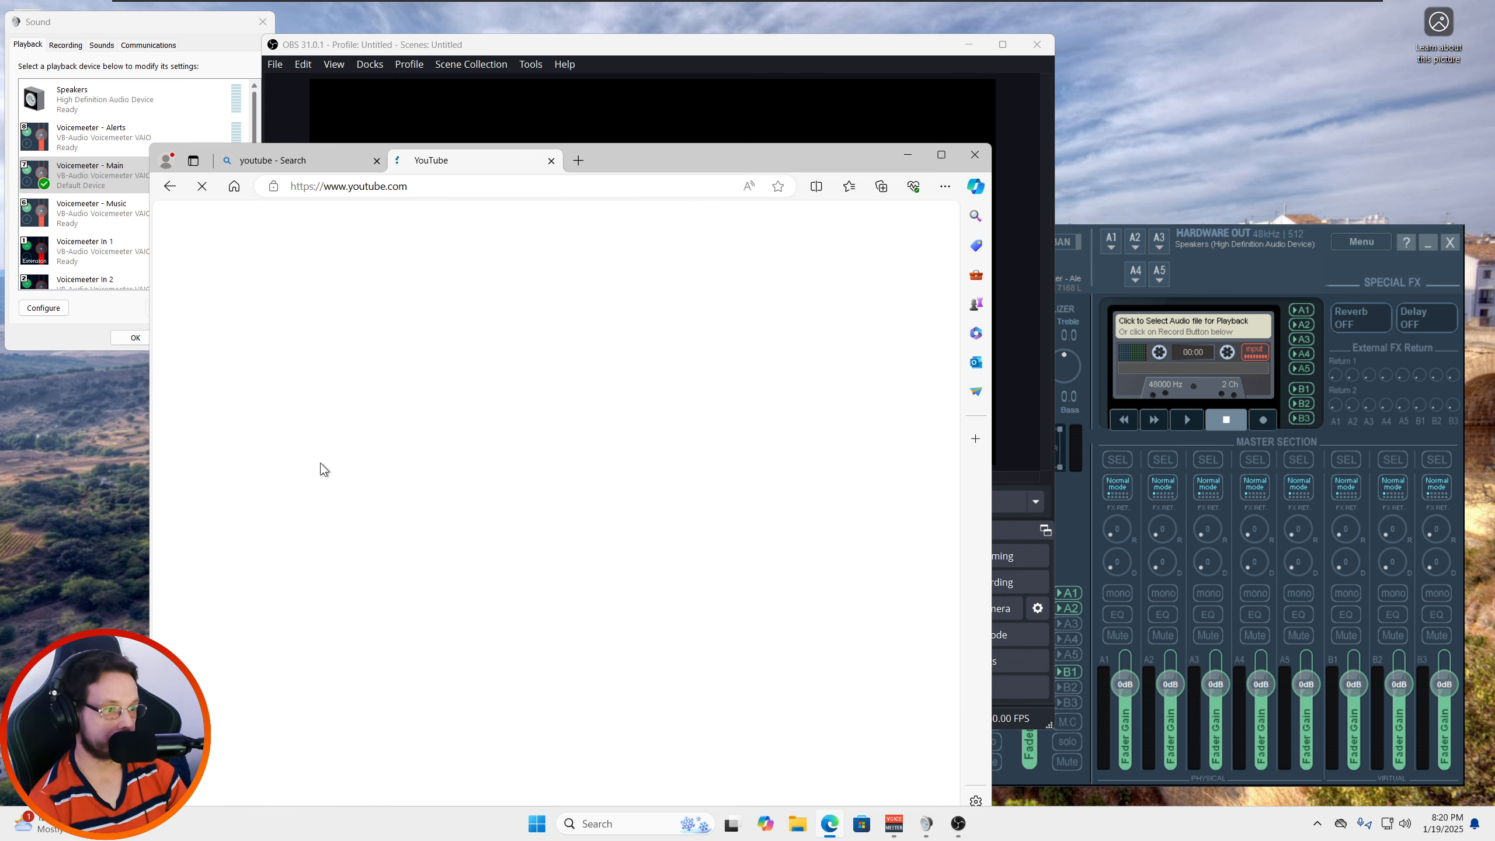
click(377, 160)
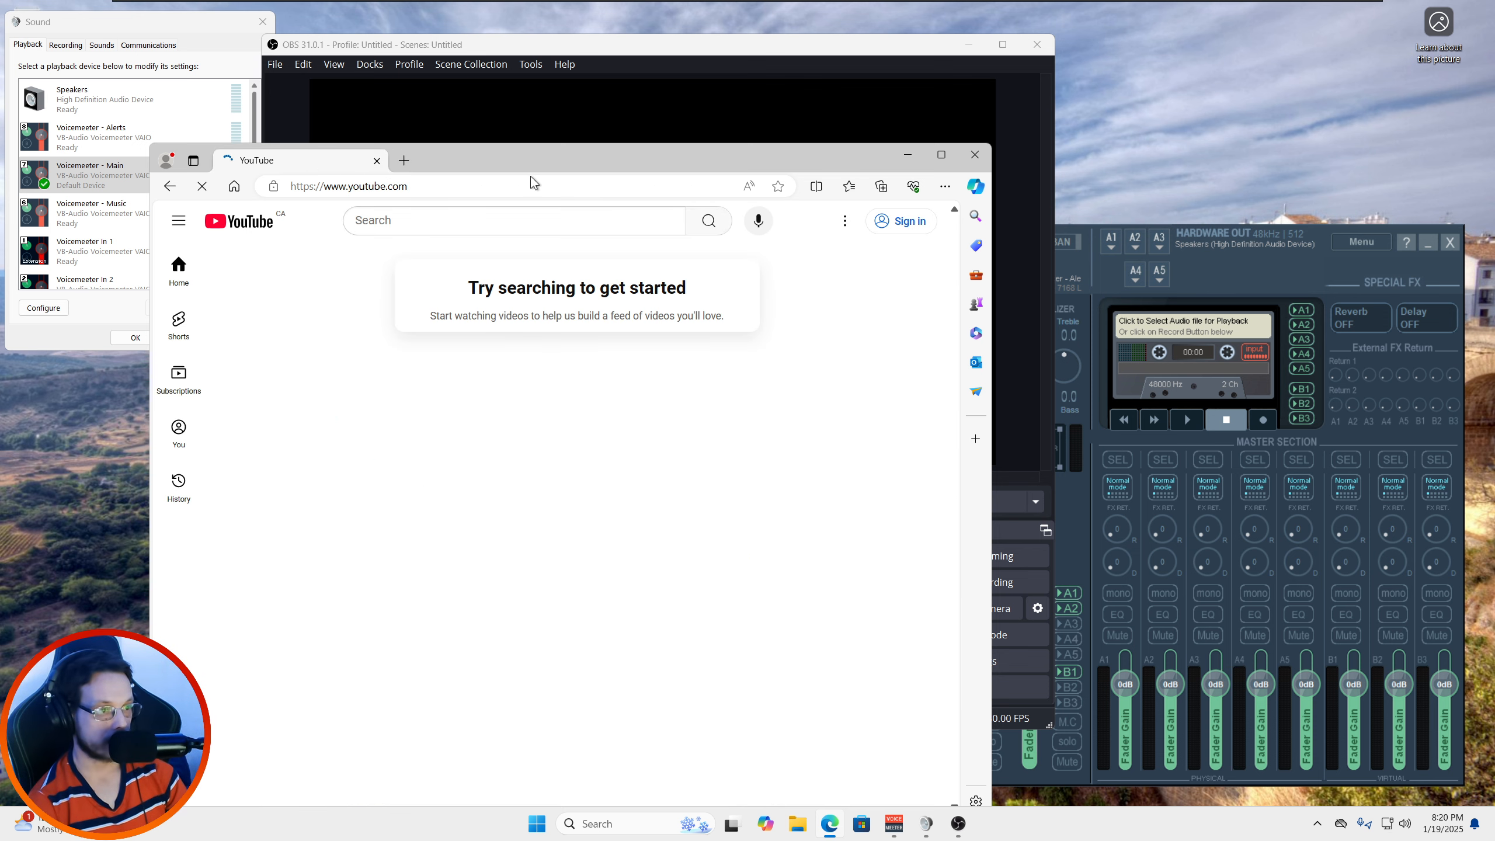
Play the Hits of 2024 playlist from YouTube Music at low volume, then raise Voicemeeter
click(179, 225)
click(232, 588)
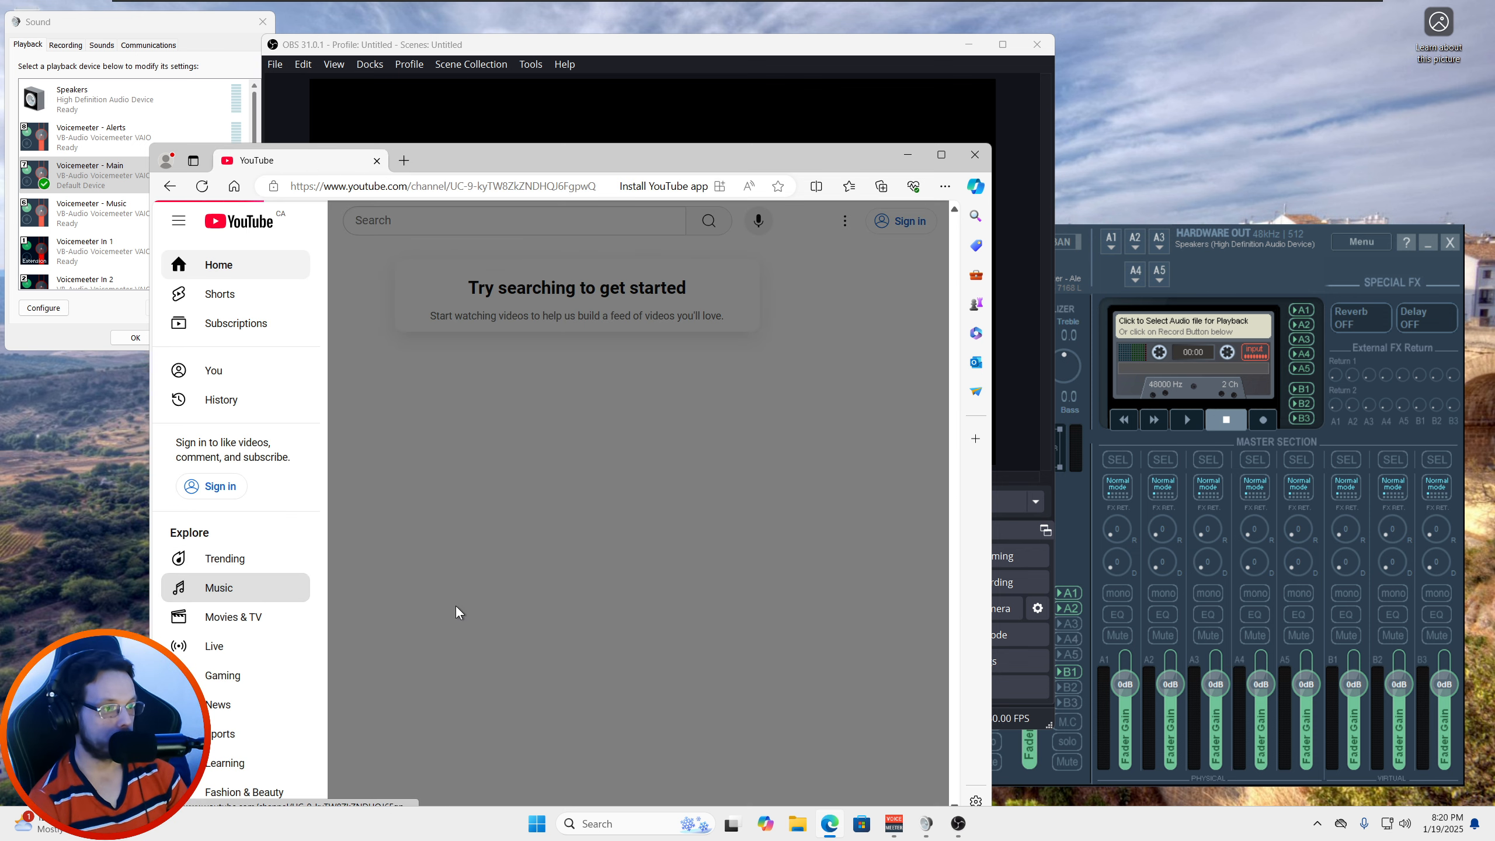
click(577, 615)
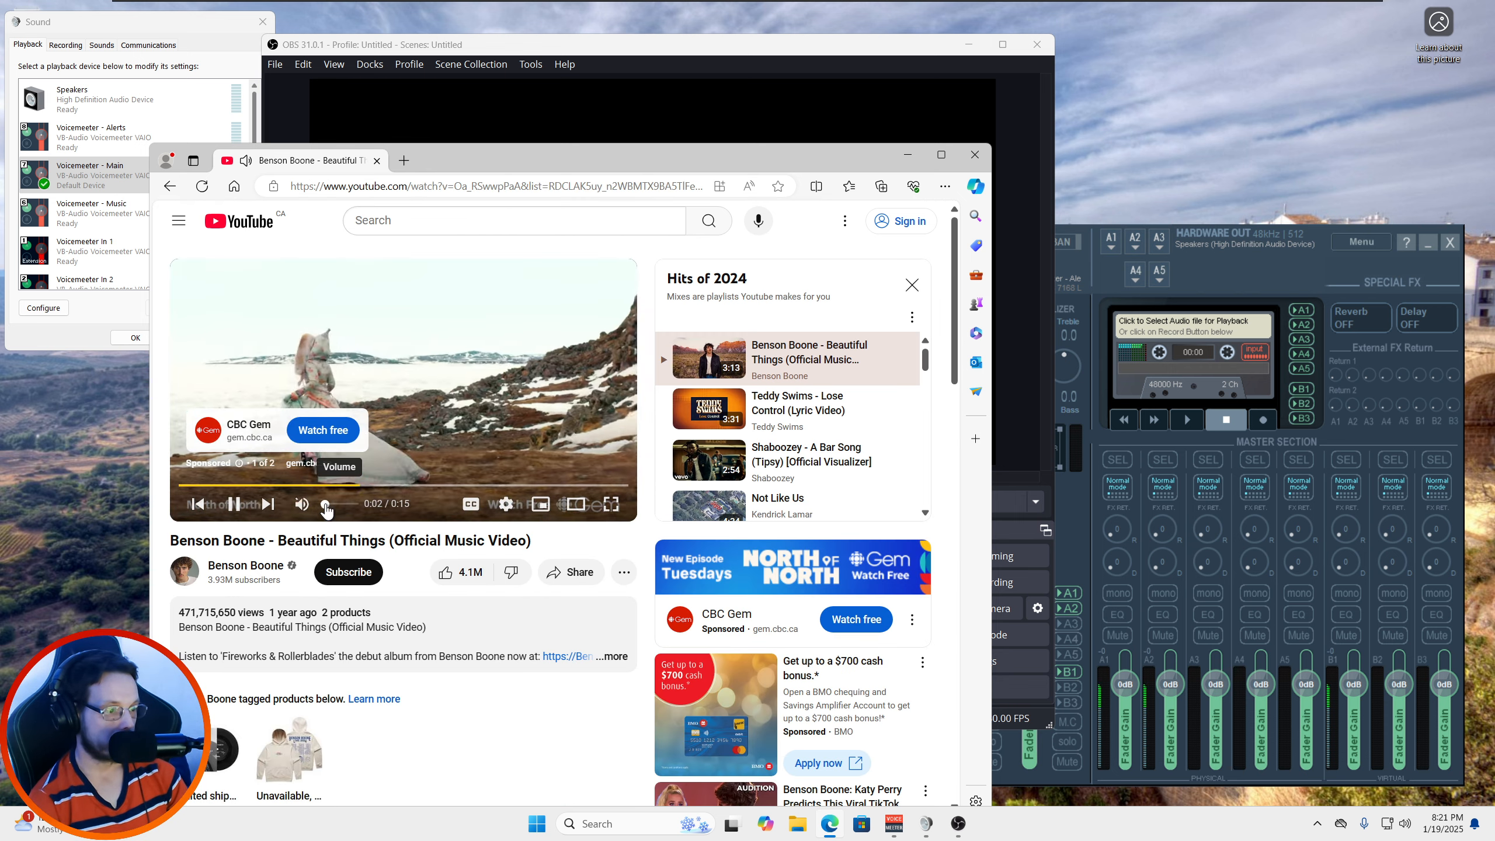
drag(325, 505, 327, 503)
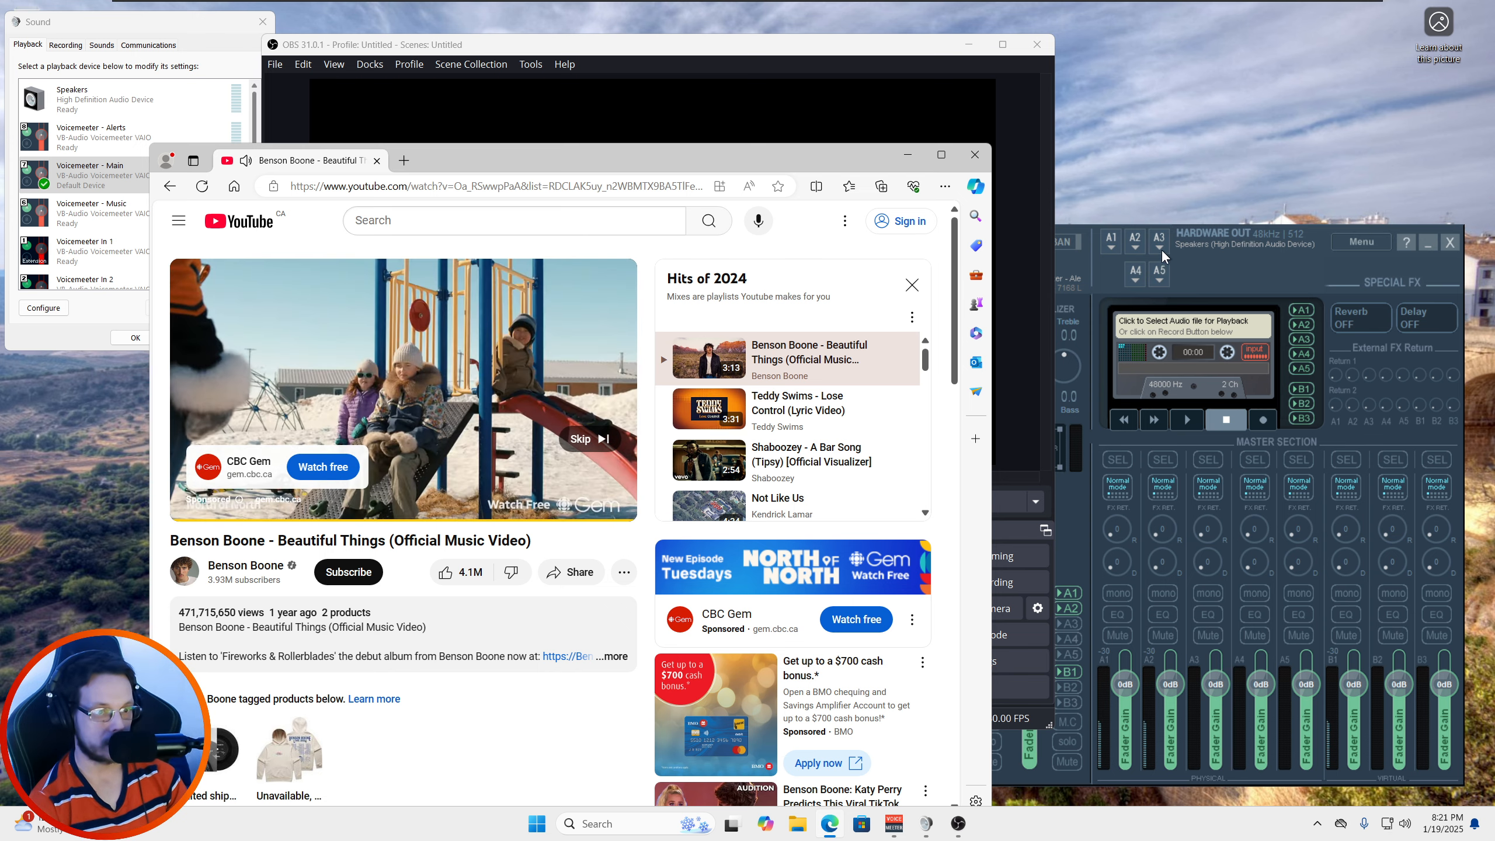
click(1261, 255)
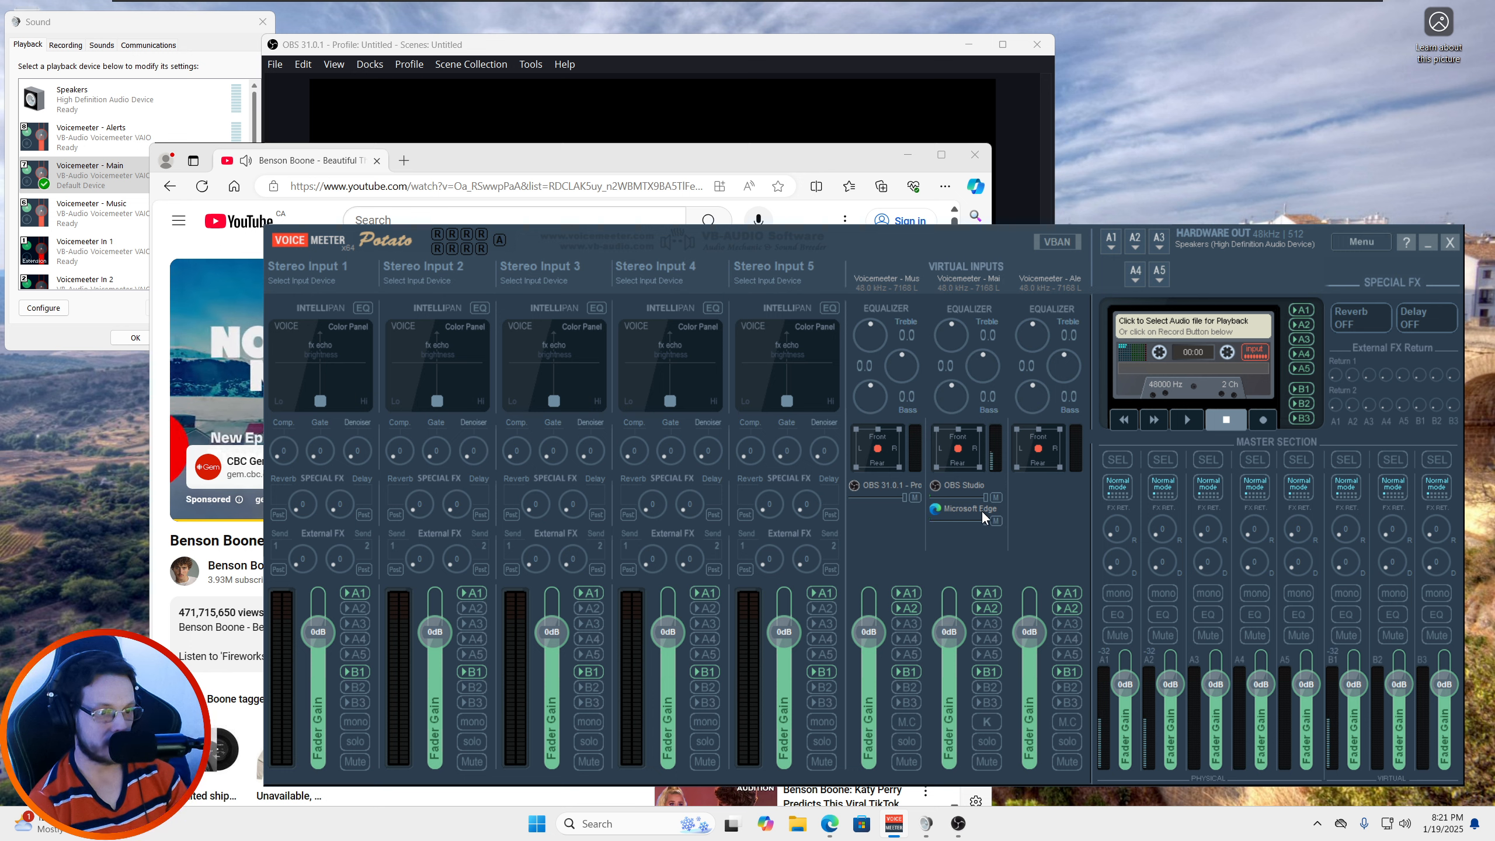
right_click(1405, 824)
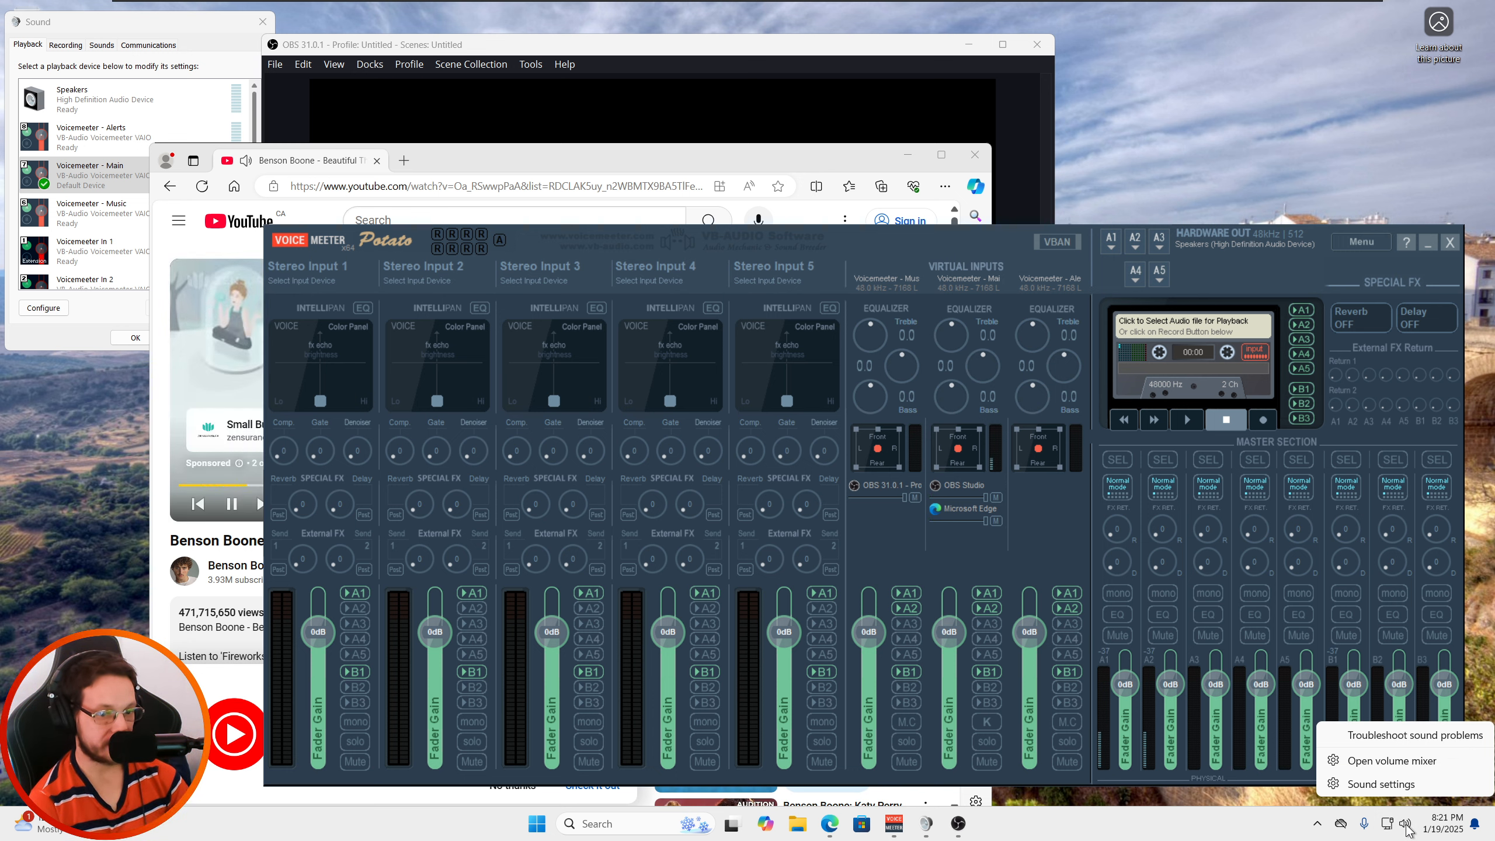
Open the Volume mixer page from Windows Sound settings, with Settings maximized
click(1380, 784)
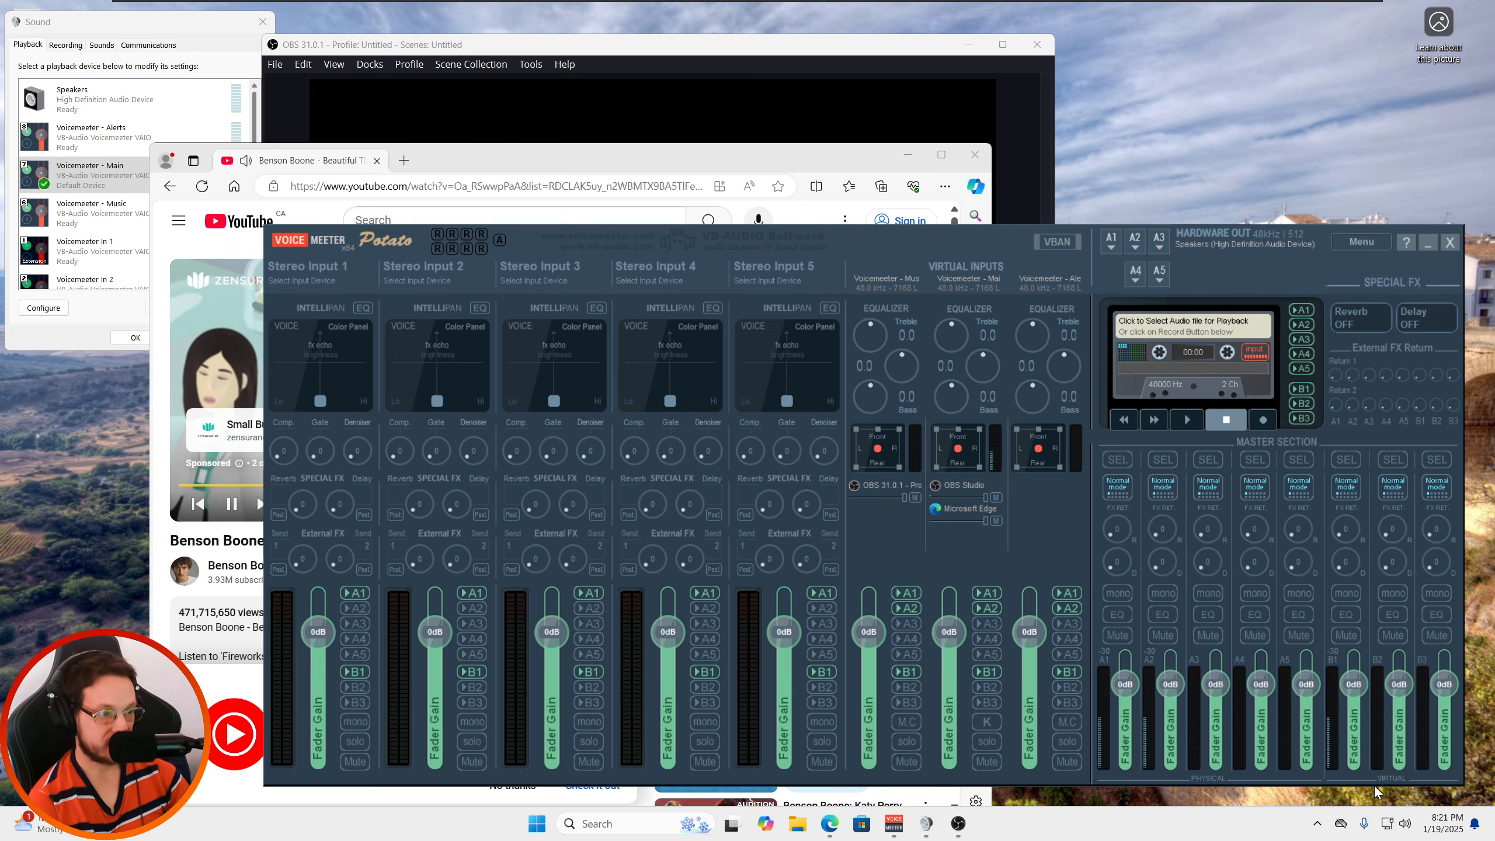
scroll(812, 700, down, 10)
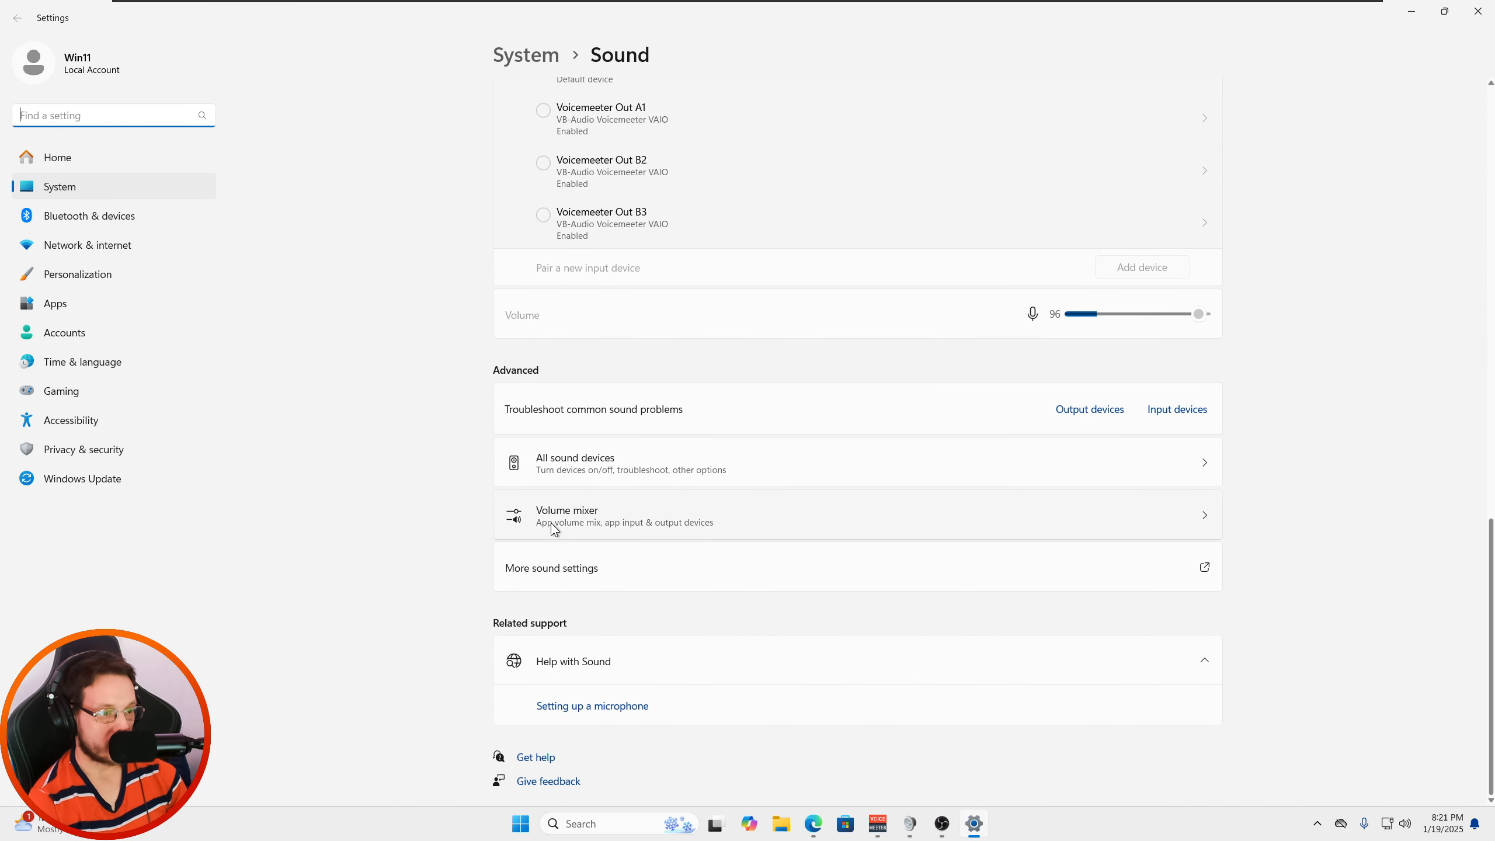
click(606, 523)
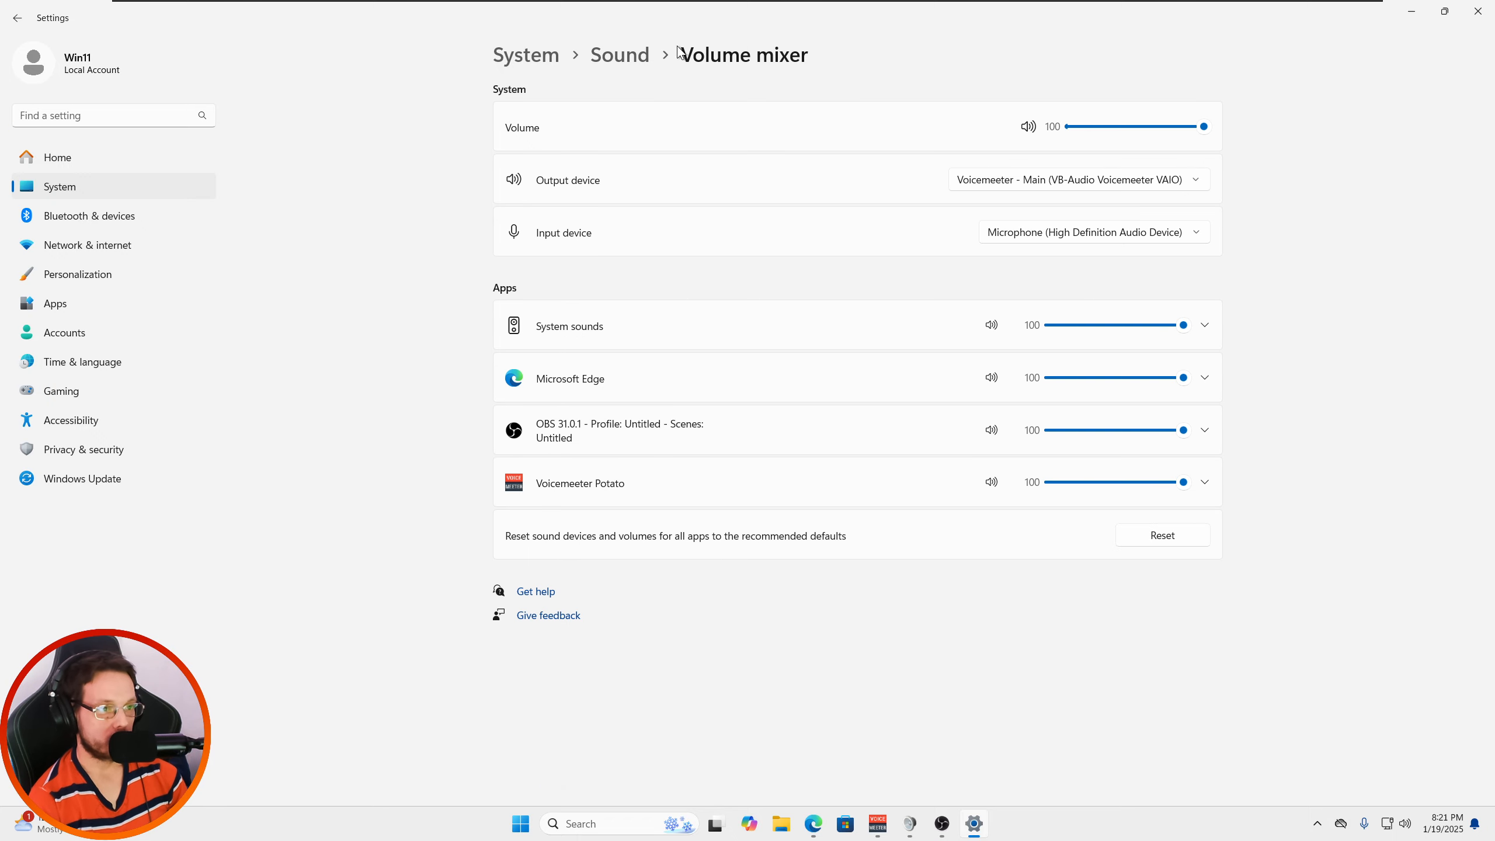
drag(726, 14, 753, 147)
drag(878, 140, 883, 118)
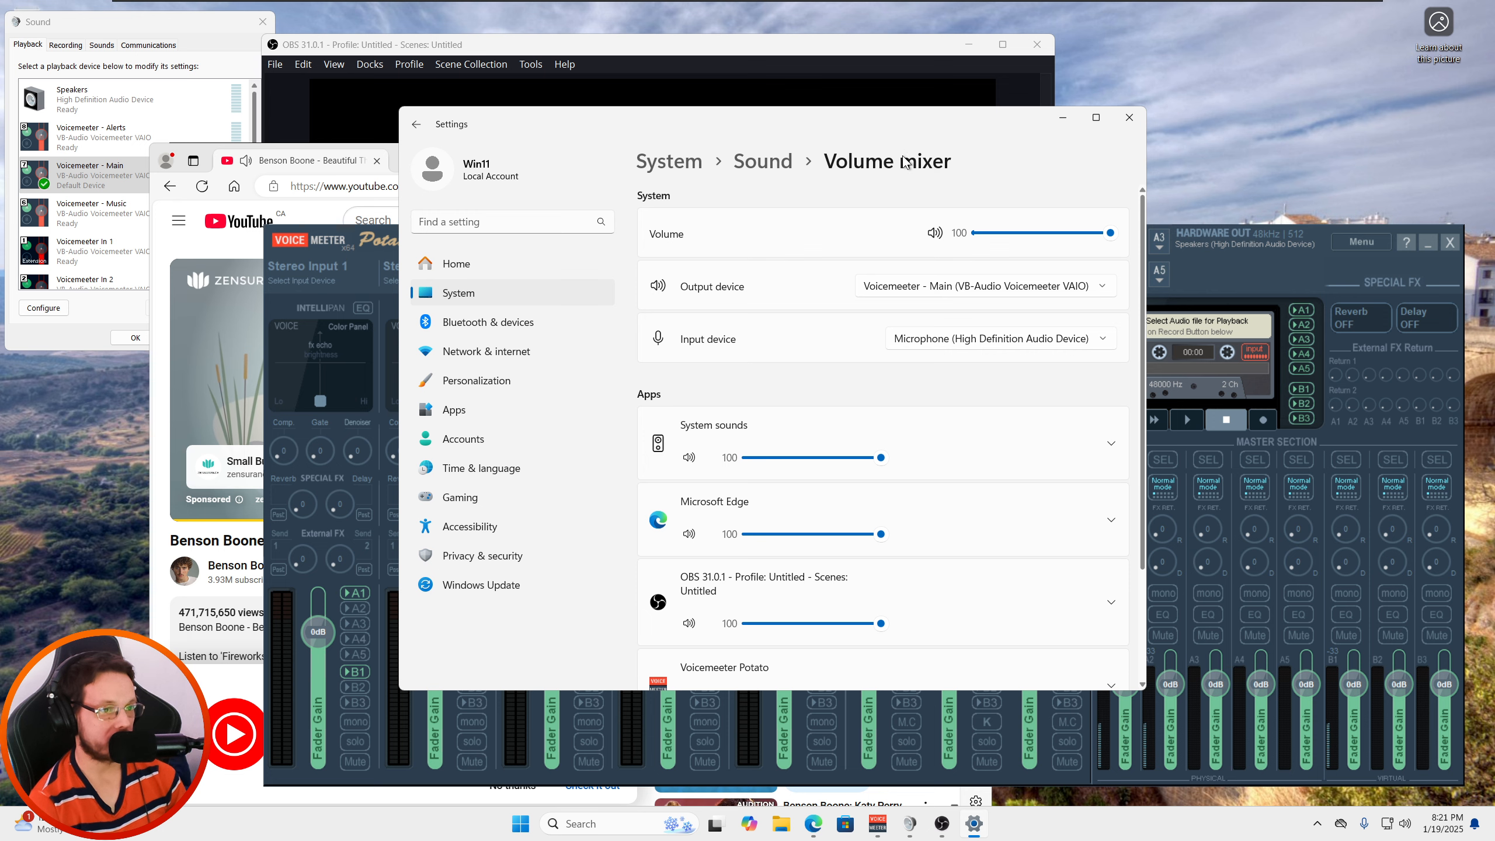
double_click(883, 117)
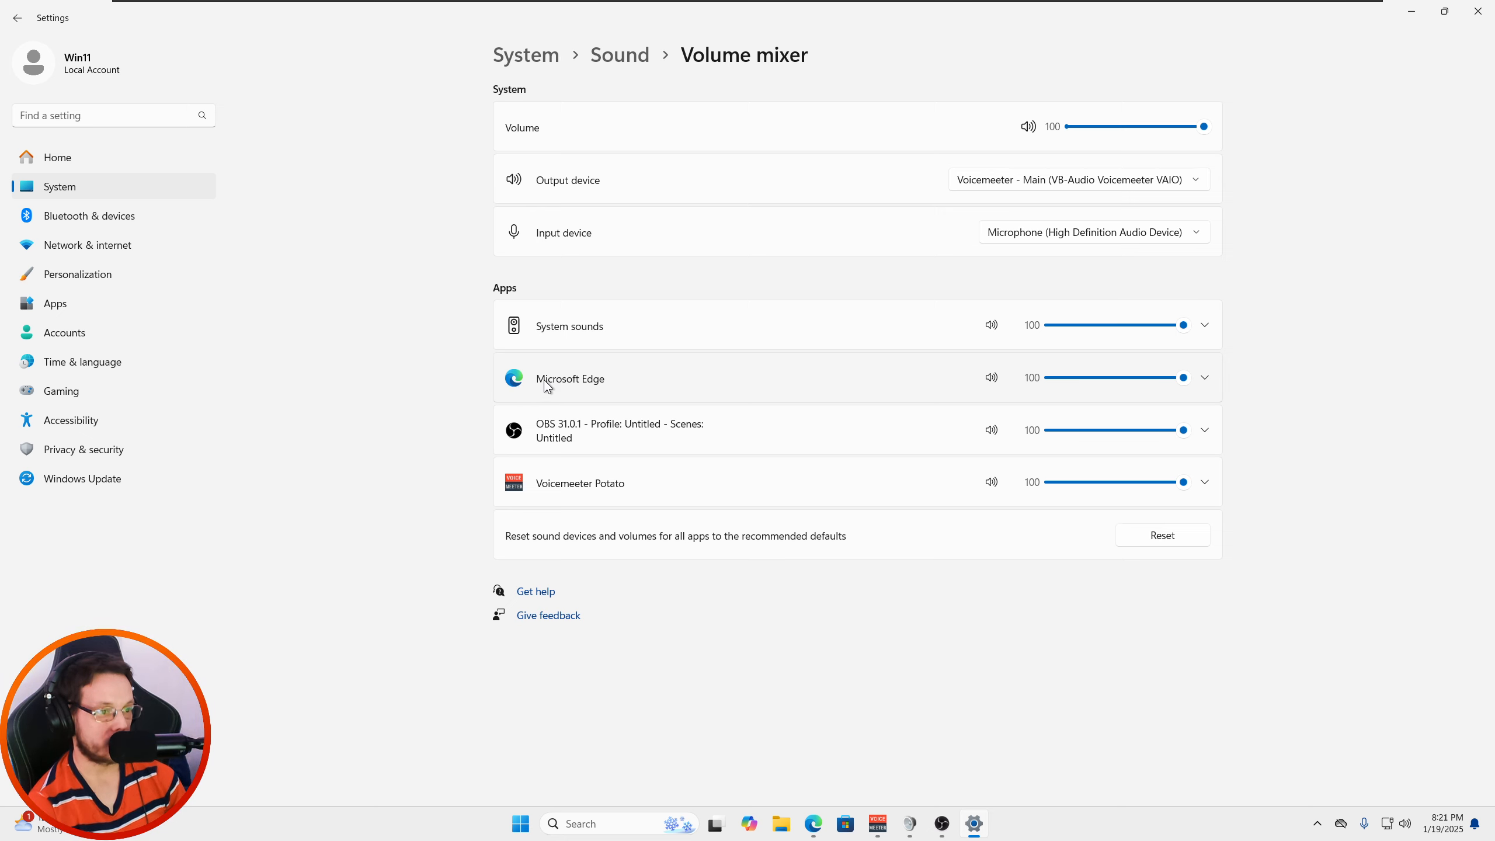
Set Microsoft Edge's output device to Voicemeeter - Music, then bring YouTube back in front
click(612, 381)
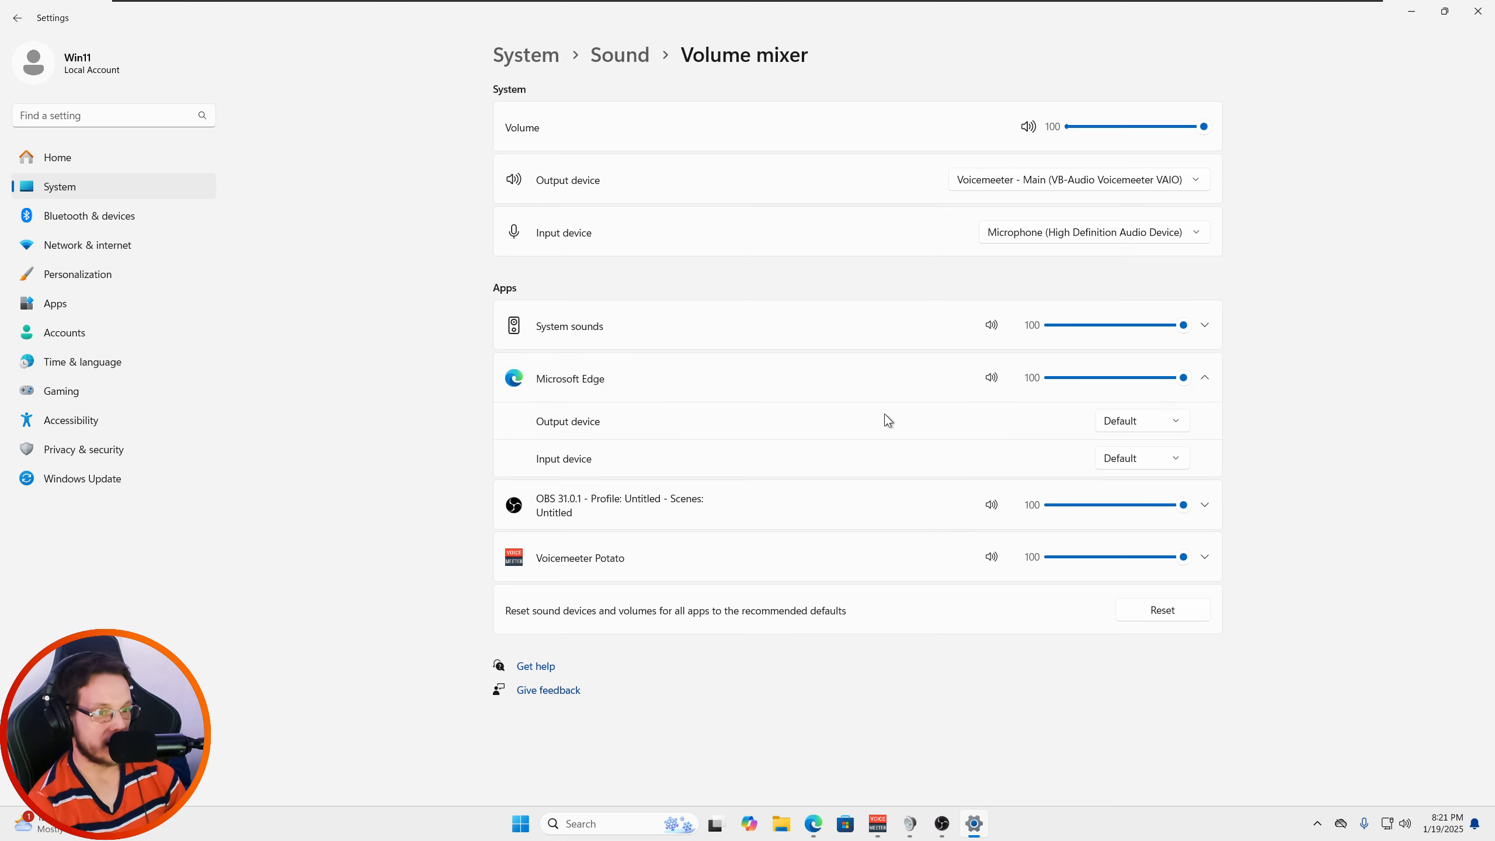
click(1139, 421)
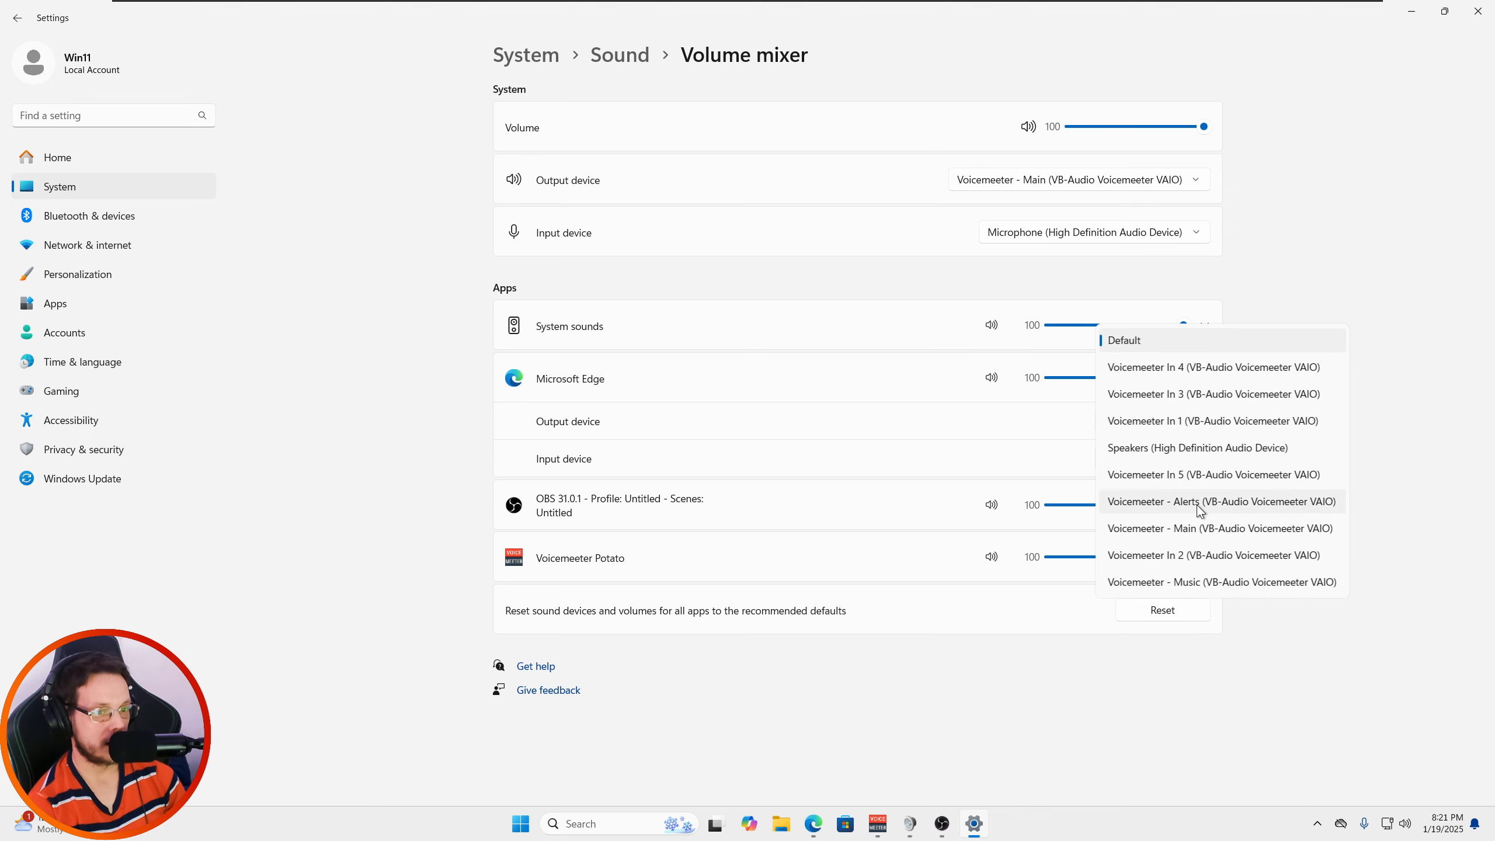
click(1202, 582)
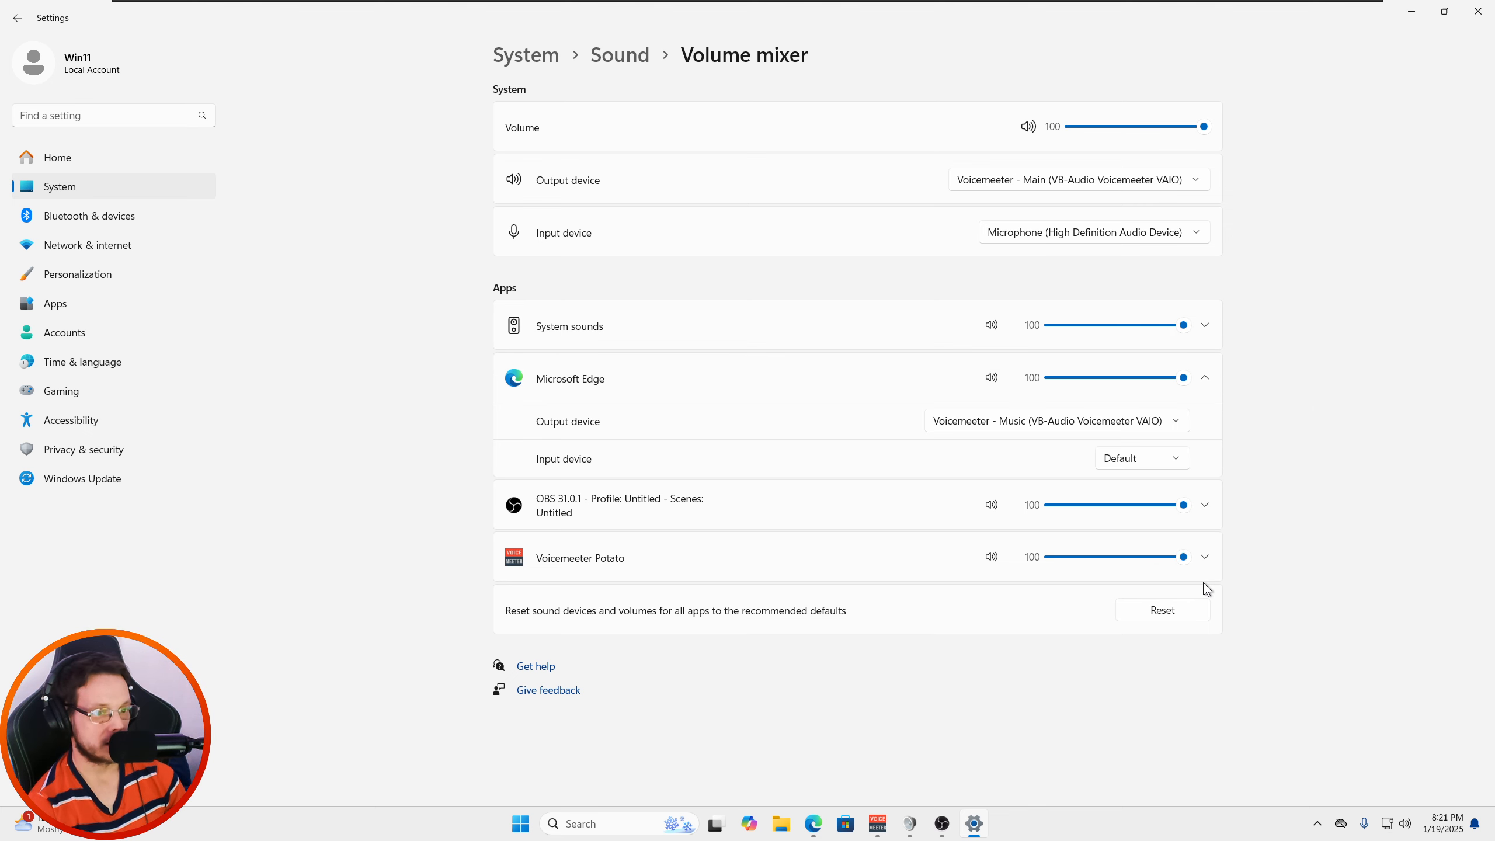
click(1401, 19)
drag(752, 242, 893, 106)
click(327, 539)
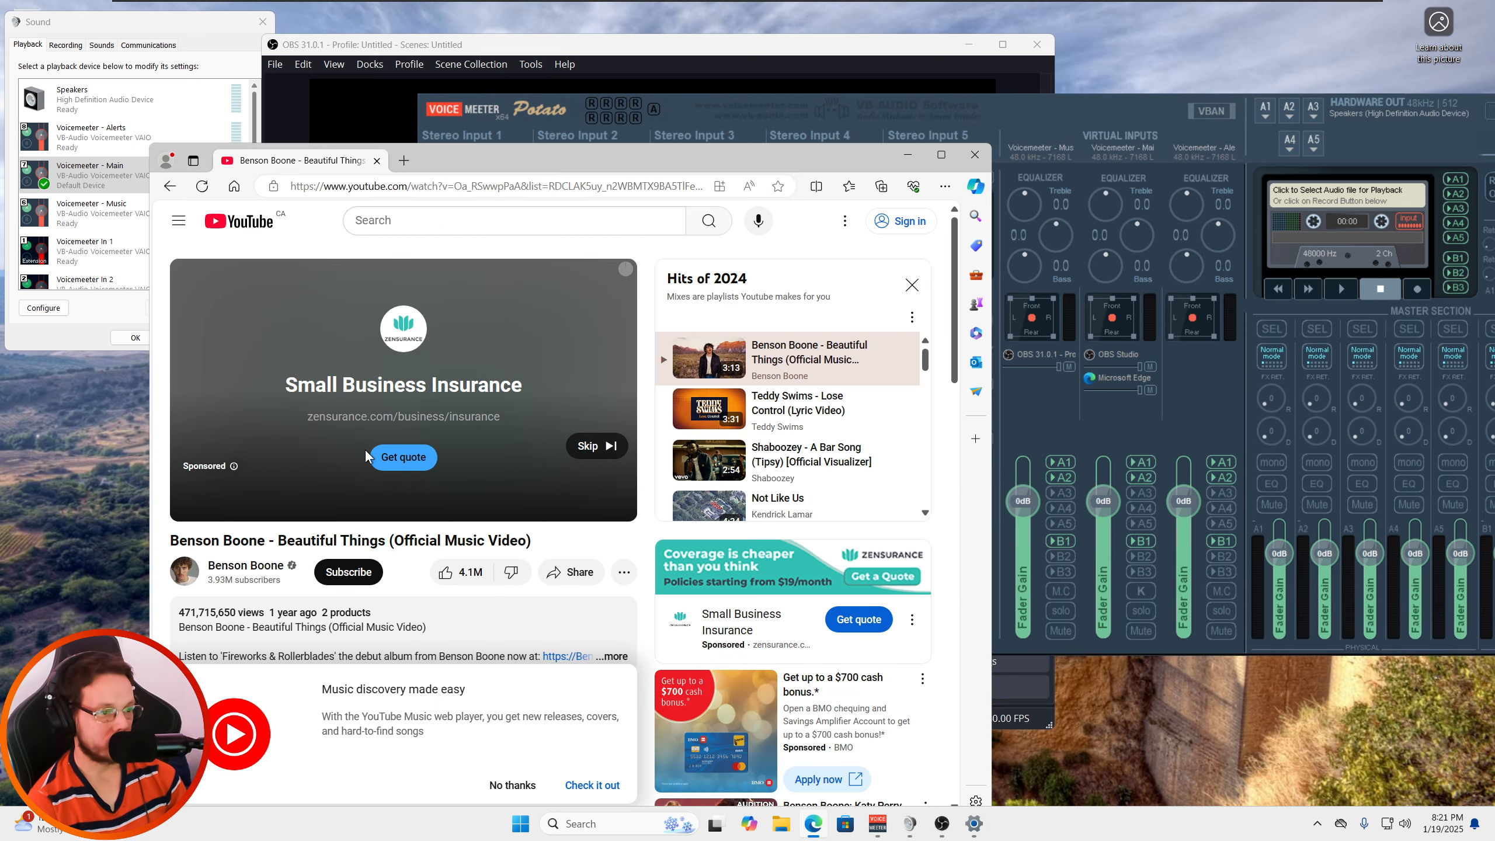
Play Tyler, The Creator's 'Like Him' on YouTube with the player muted, and raise Voicemeeter
click(709, 507)
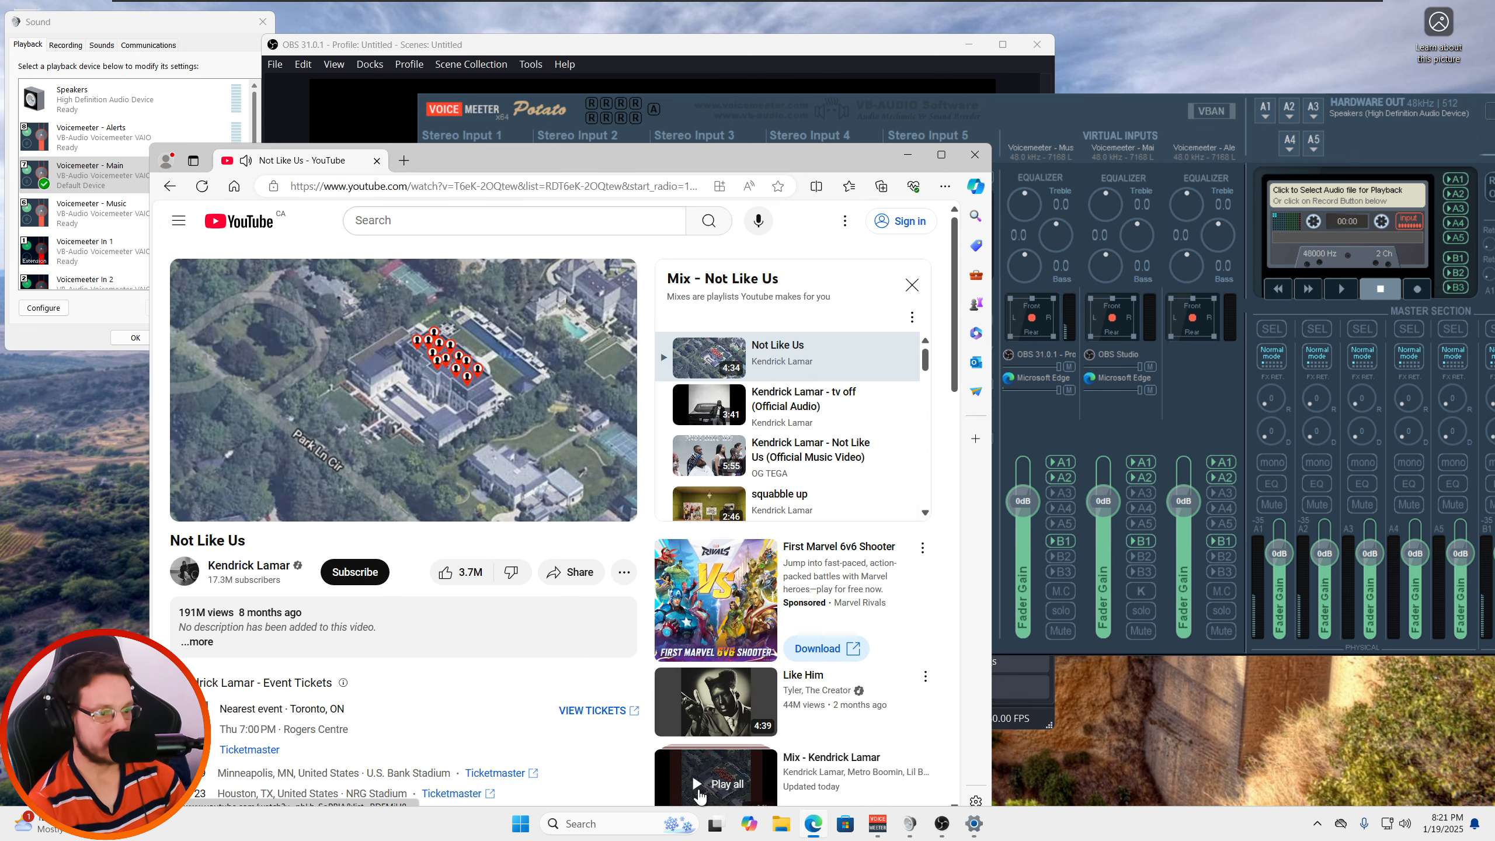
click(694, 701)
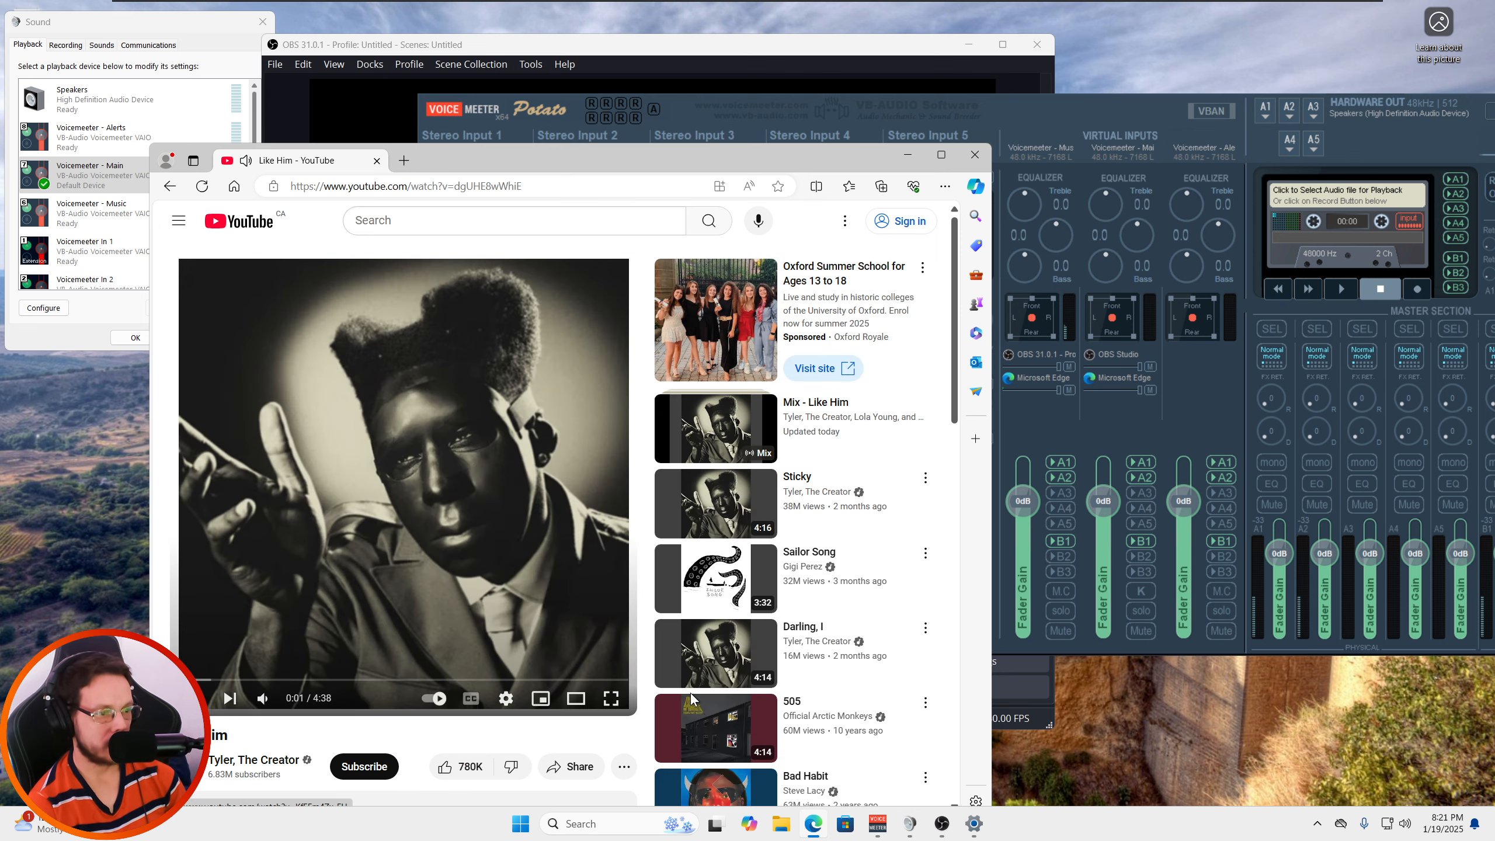
click(288, 700)
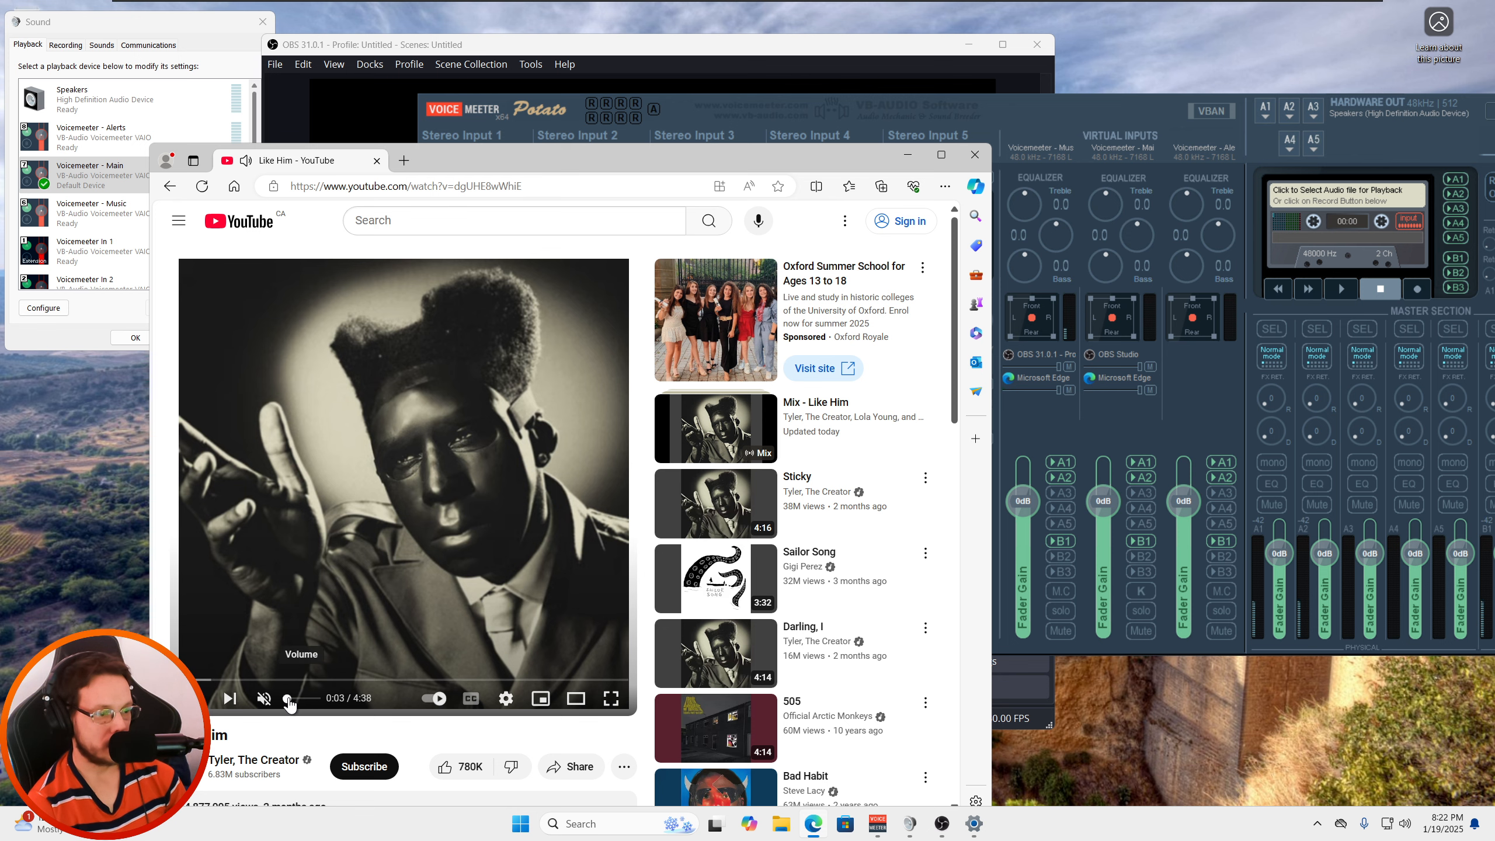
click(1112, 103)
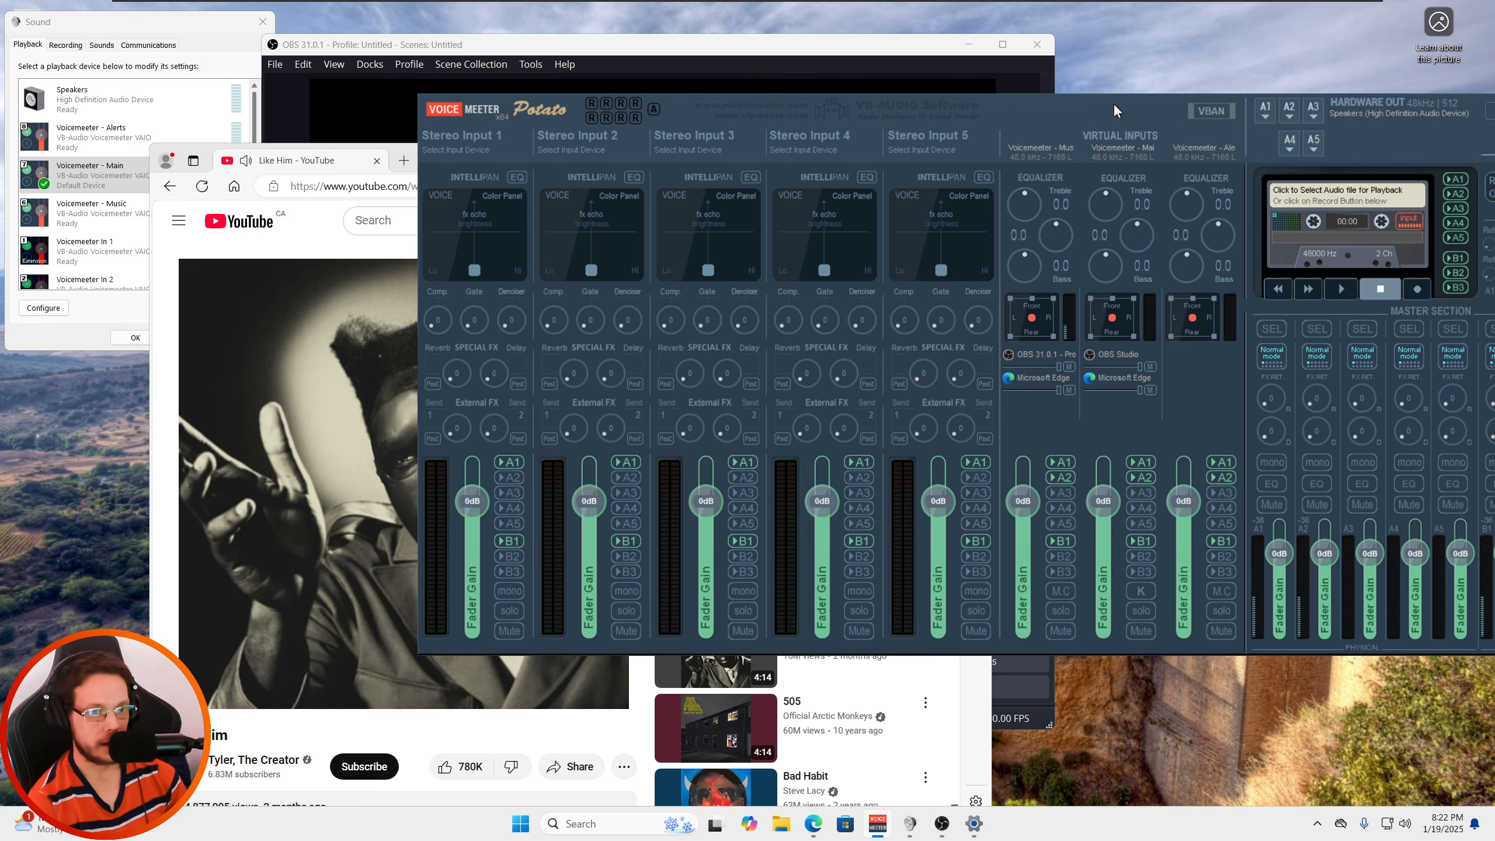
Shift Voicemeeter aside and stretch the OBS window to full screen height
drag(1113, 102, 1094, 102)
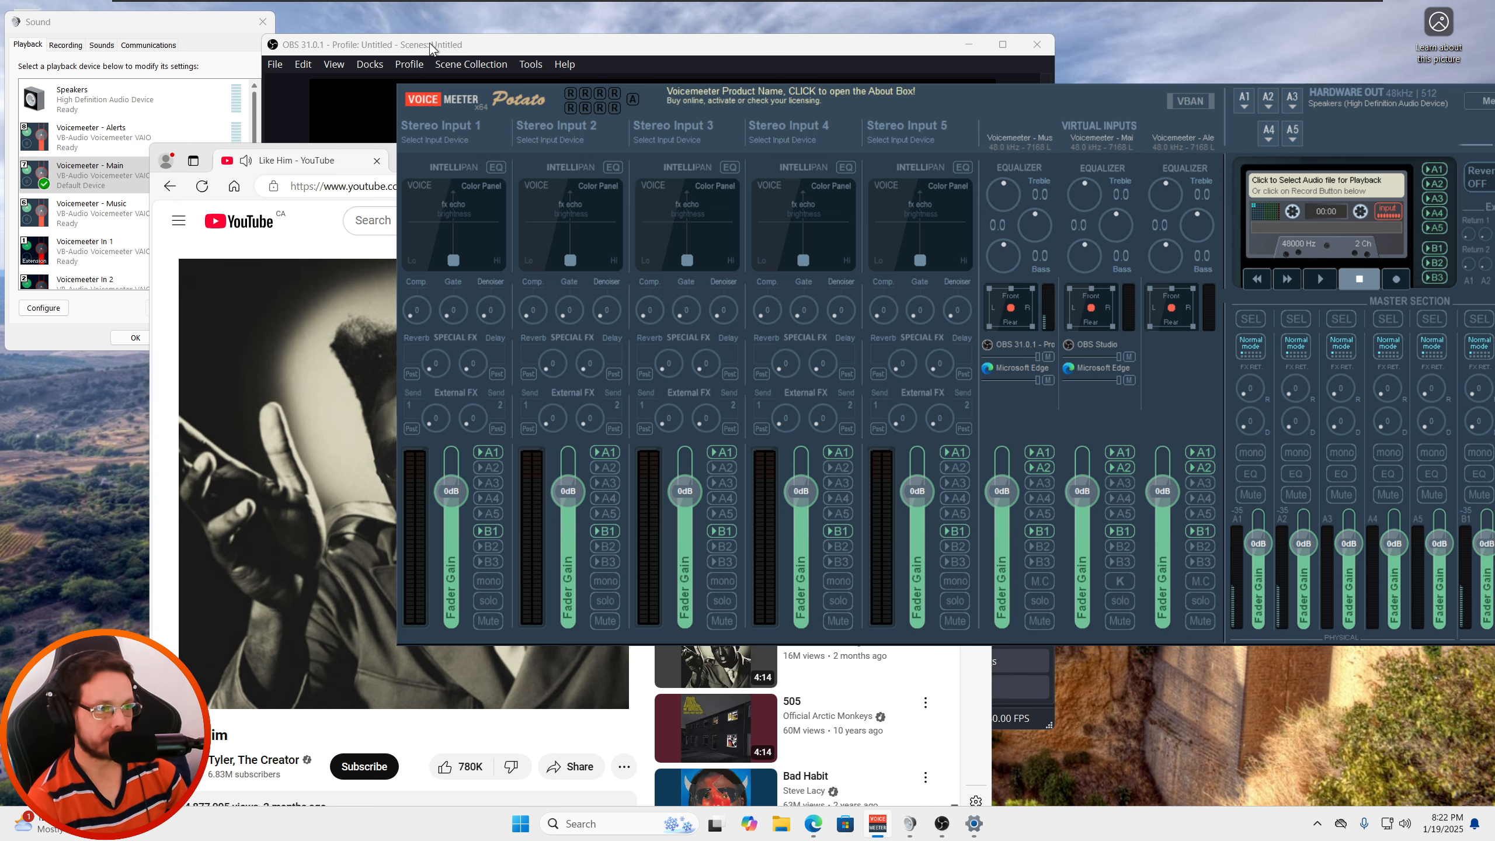
drag(434, 47, 465, 52)
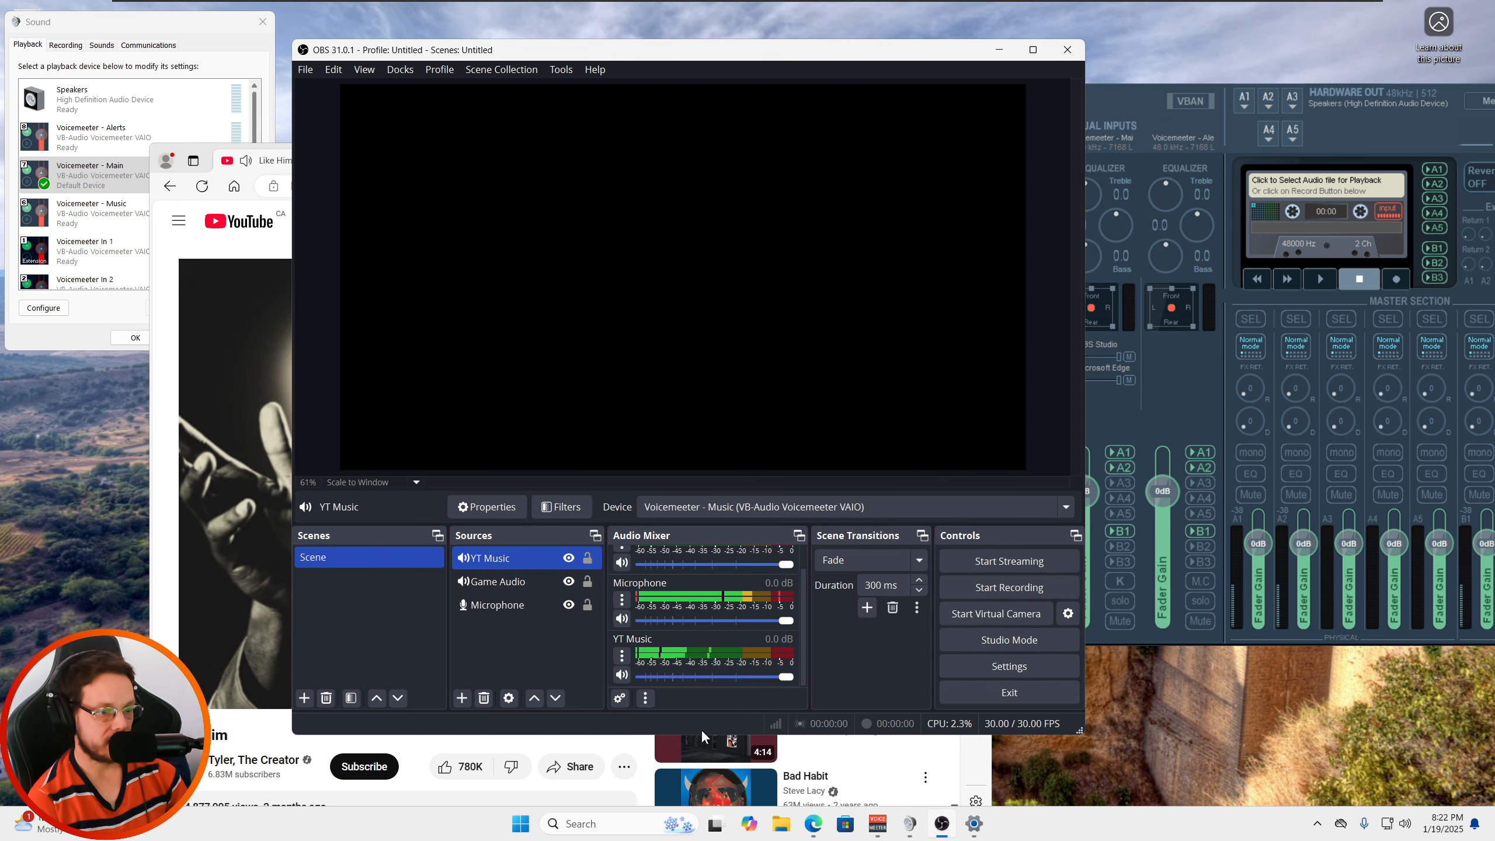
key(super+shift+Up)
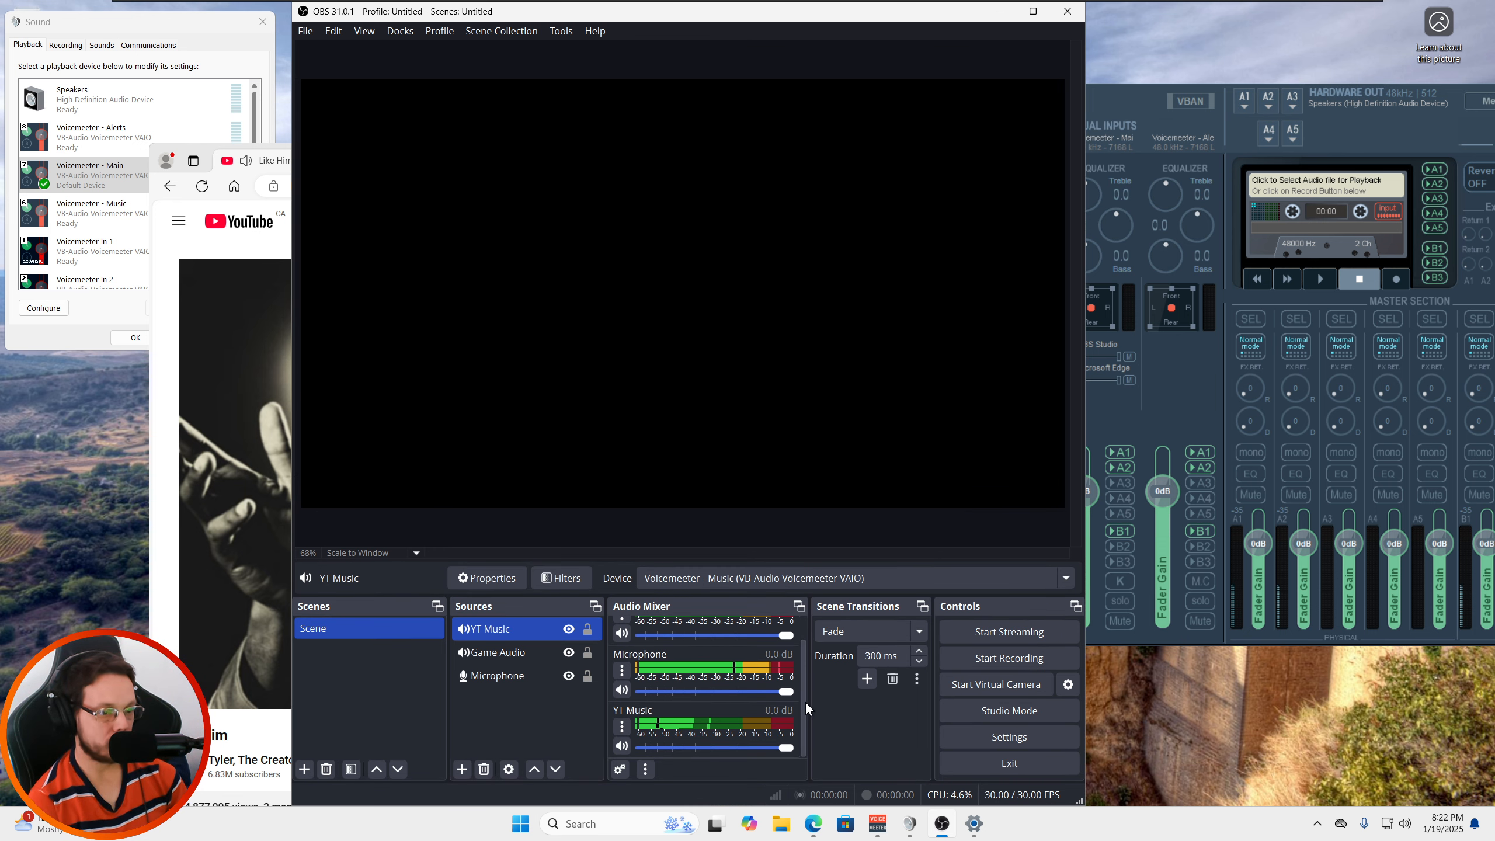
drag(805, 702, 805, 680)
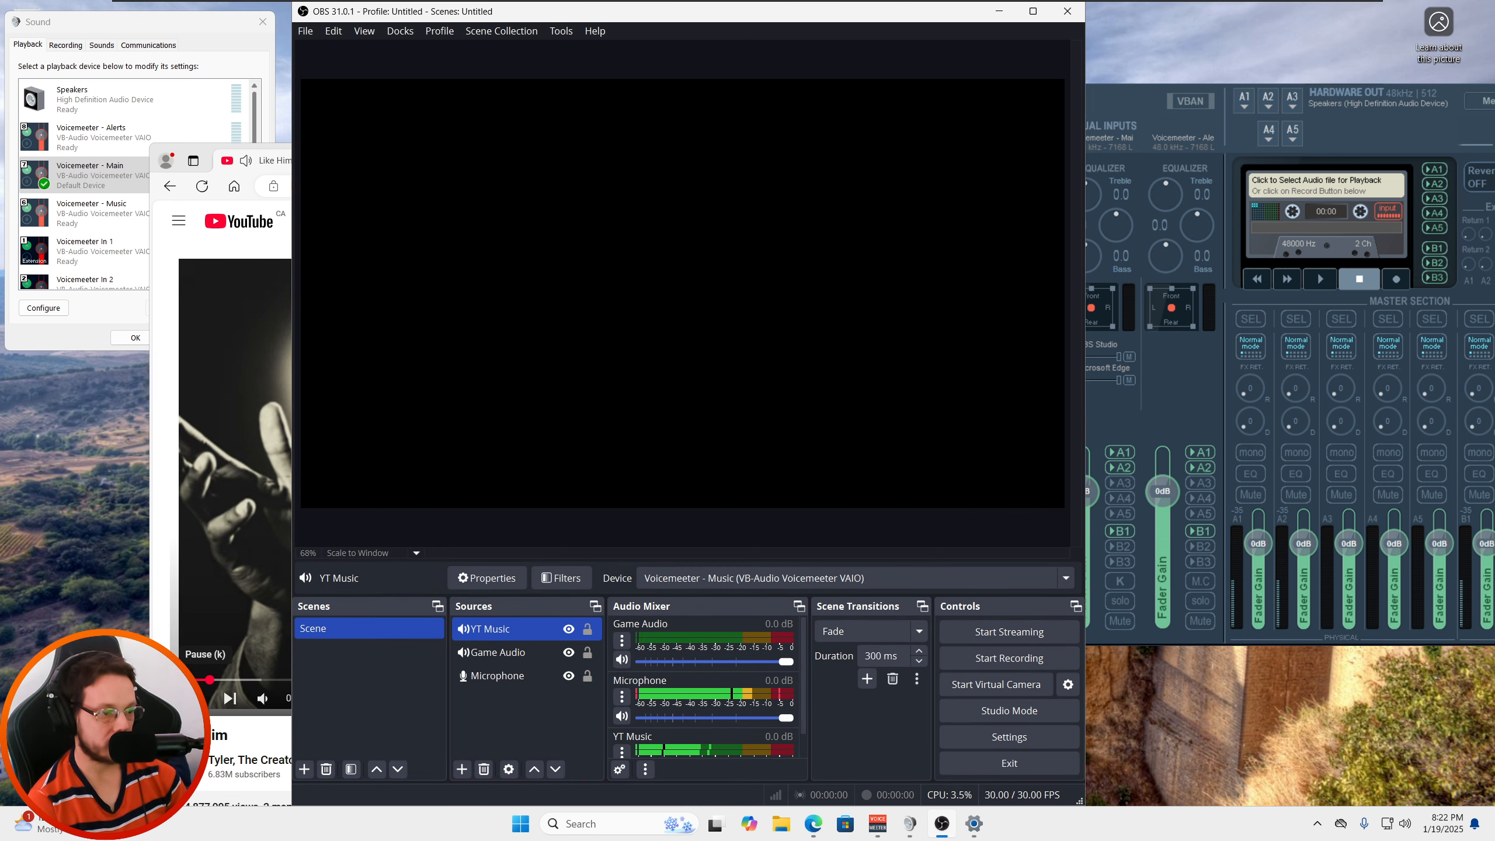
Resume the YouTube video and scroll OBS's Audio Mixer to check each source's meter
click(255, 636)
click(1031, 559)
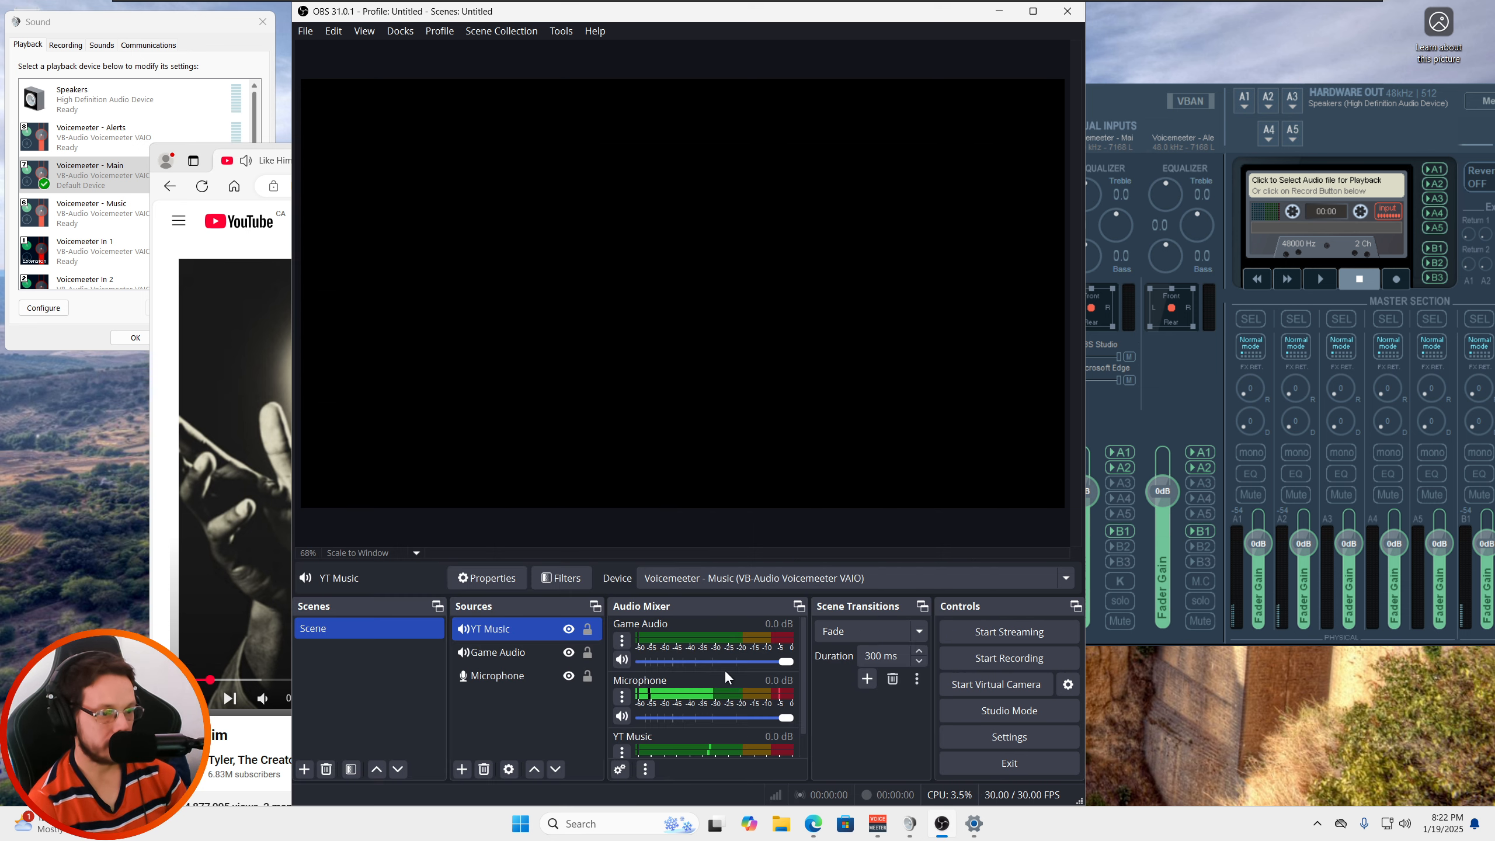
scroll(660, 741, down, 2)
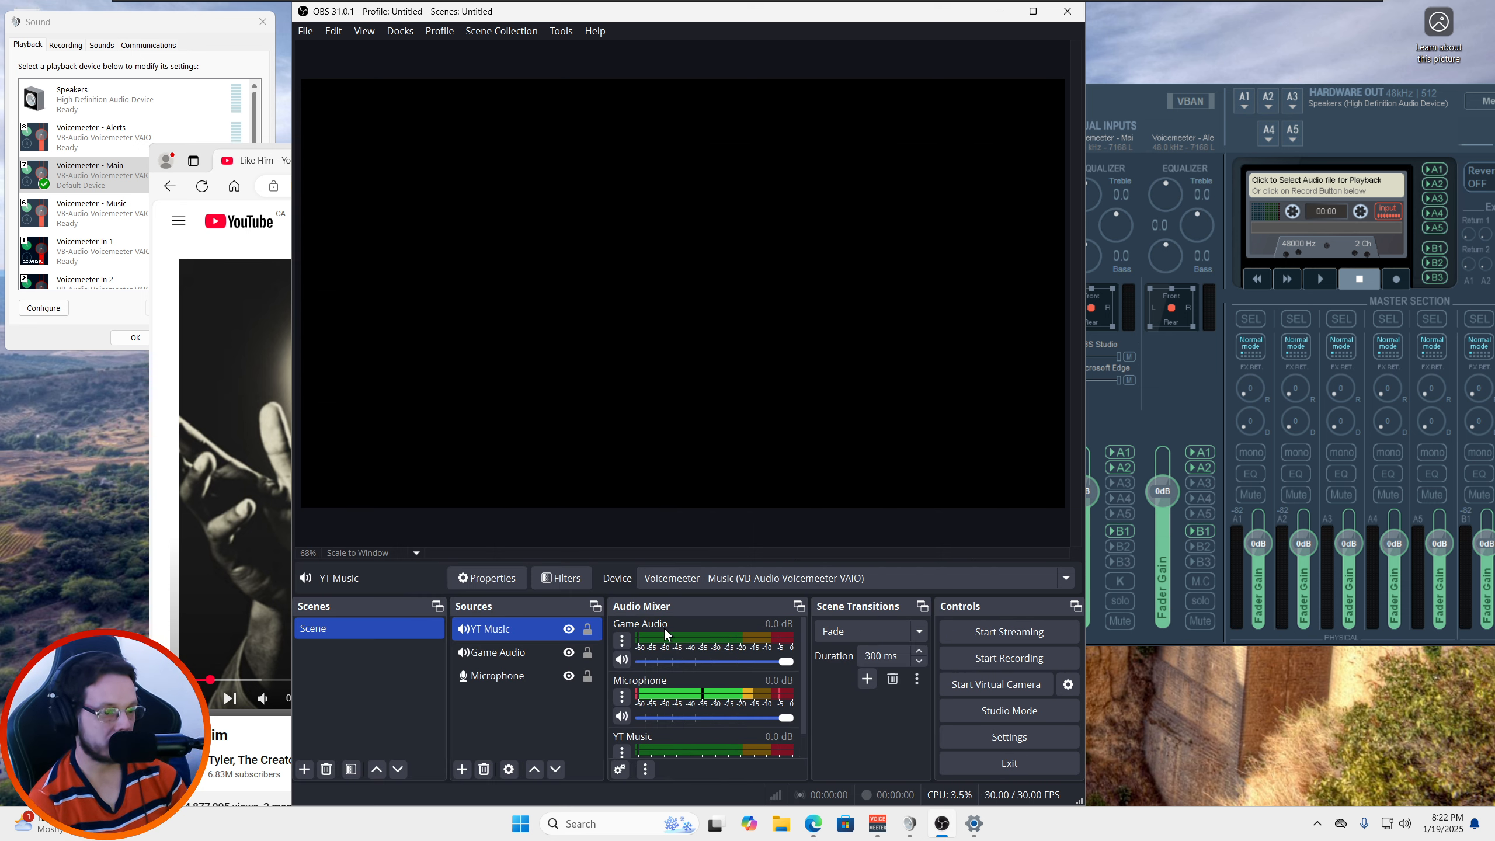
scroll(661, 747, up, 2)
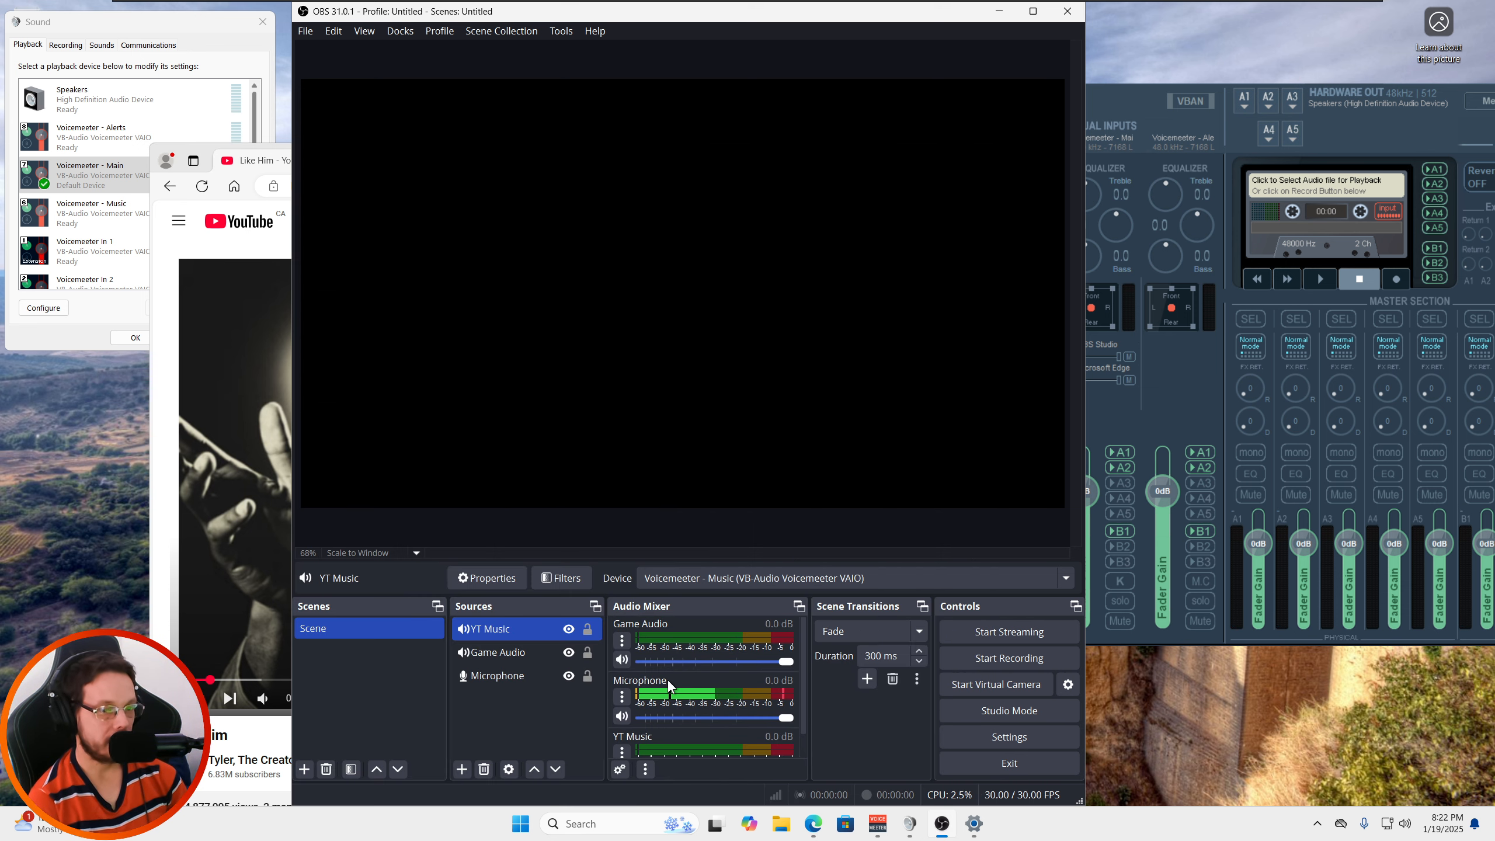
drag(683, 17, 689, 16)
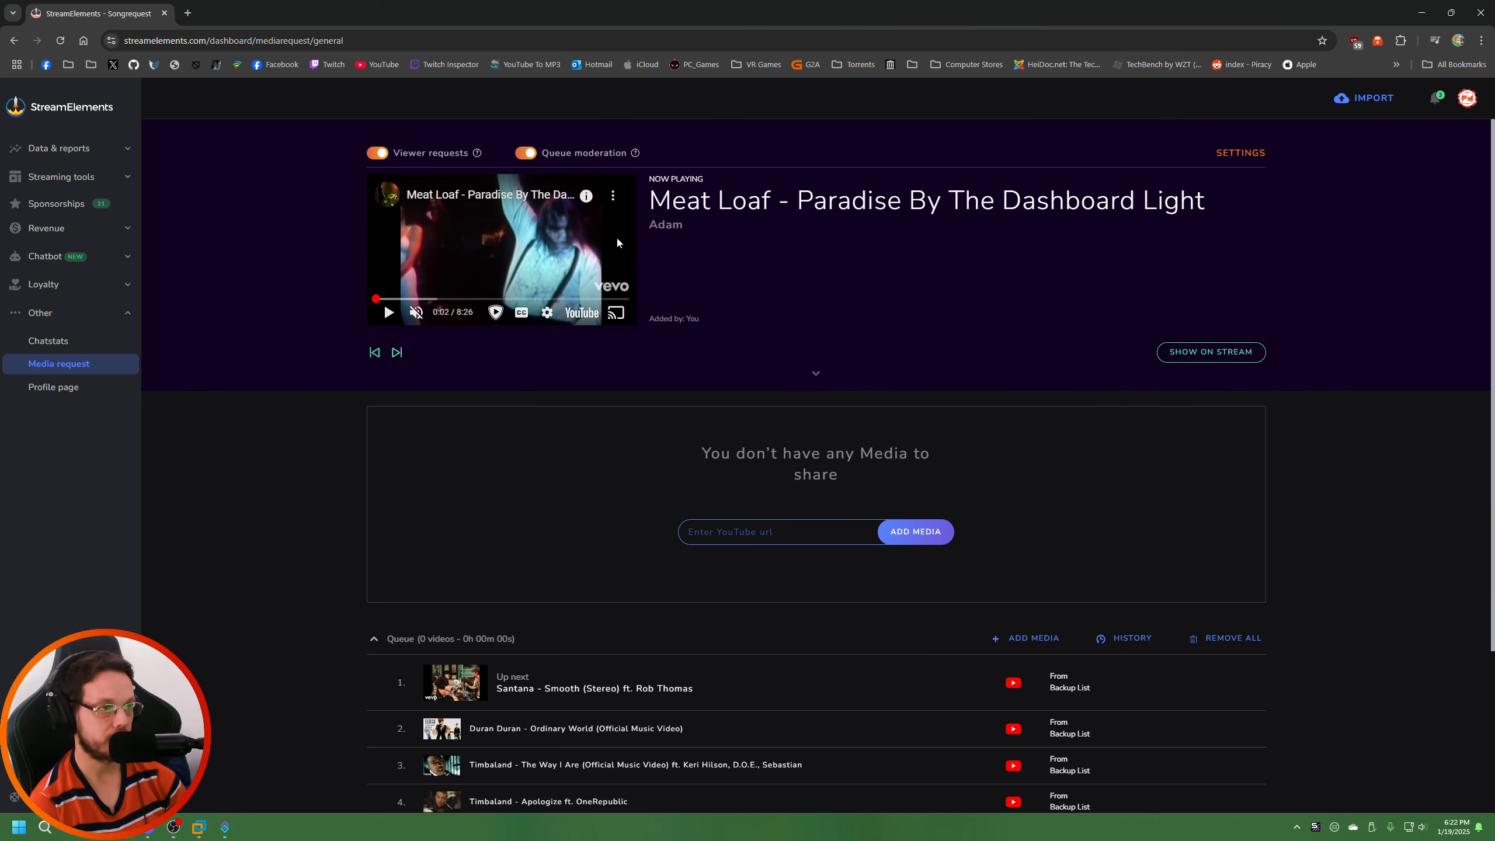
Copy the StreamElements media request page address, then restore and drag the browser off-screen
click(223, 47)
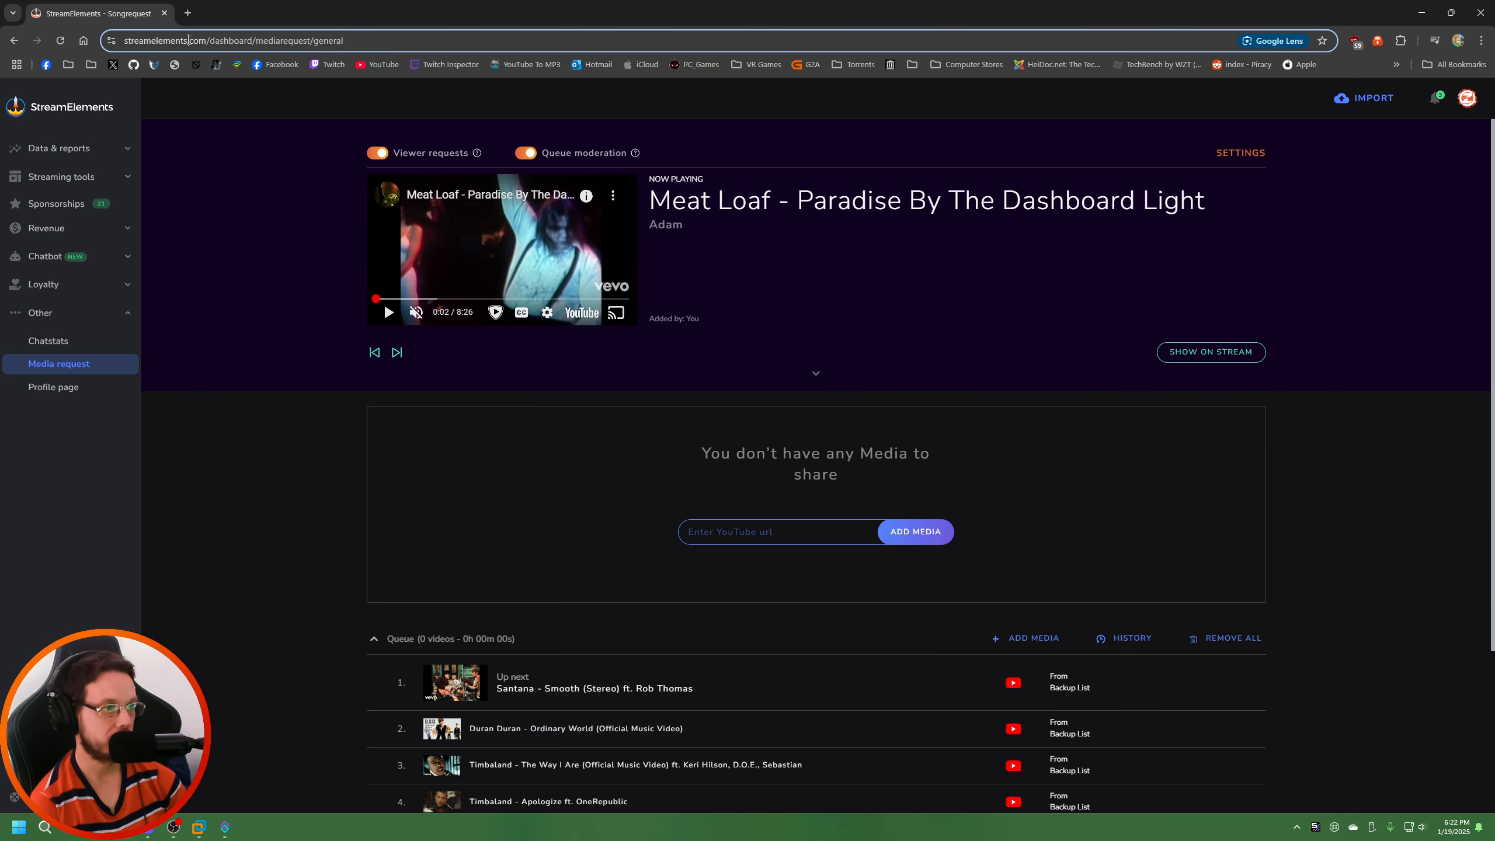
right_click(223, 49)
click(299, 176)
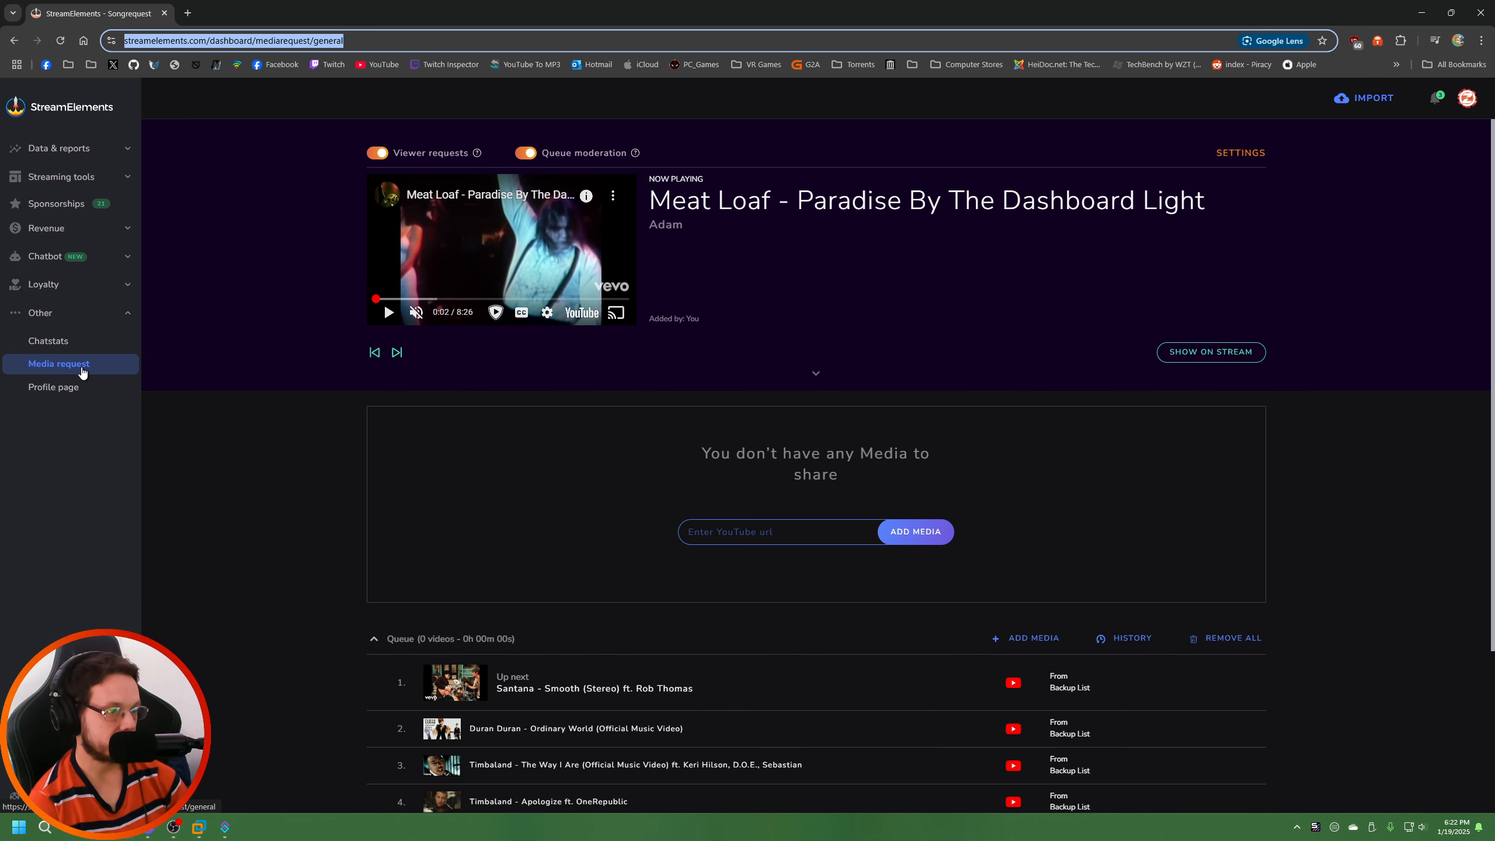
scroll(598, 555, down, 3)
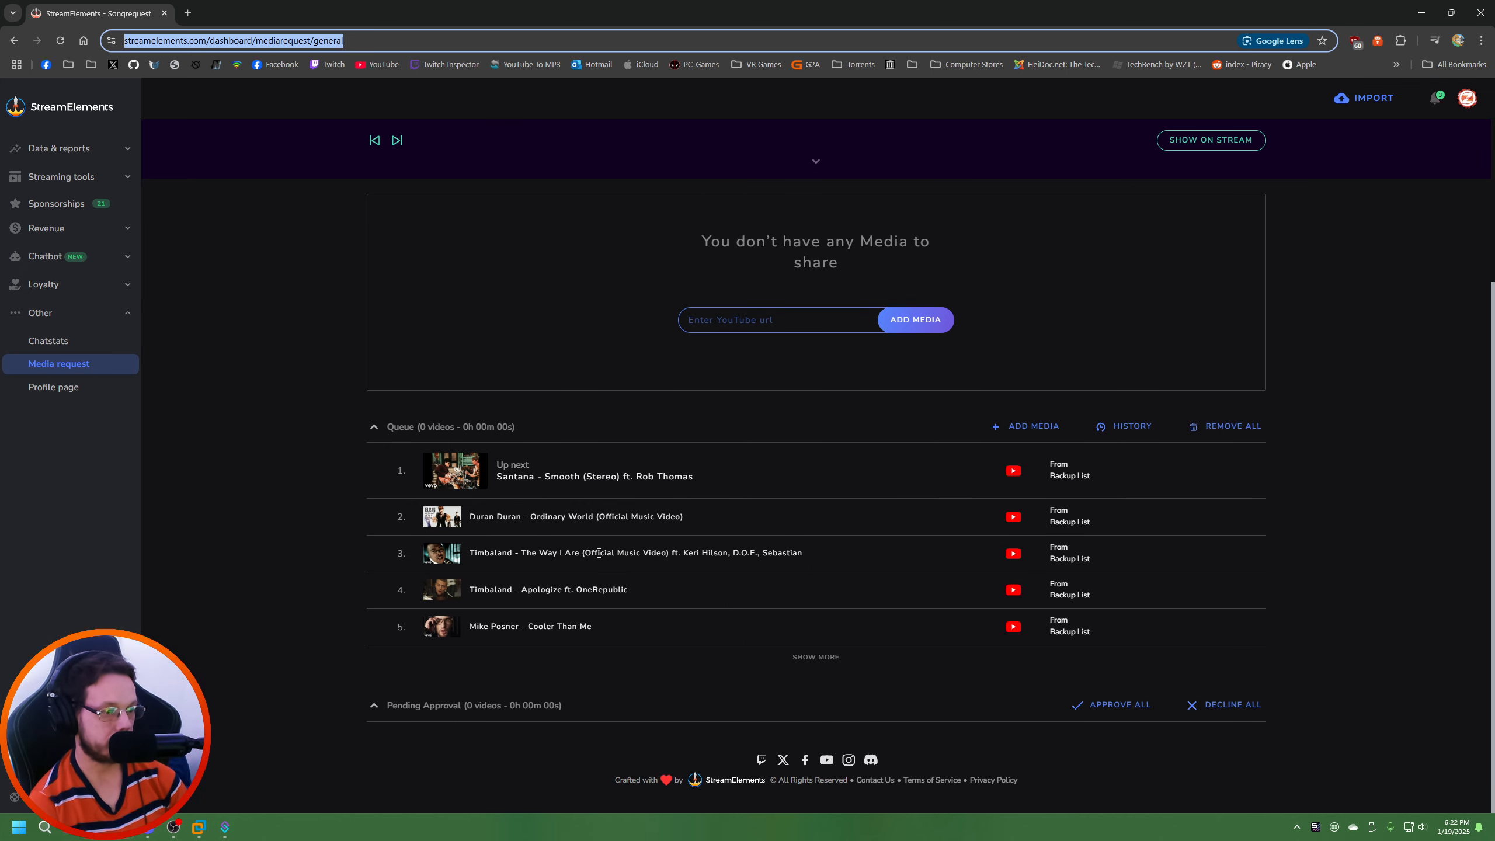
scroll(598, 554, up, 3)
right_click(263, 42)
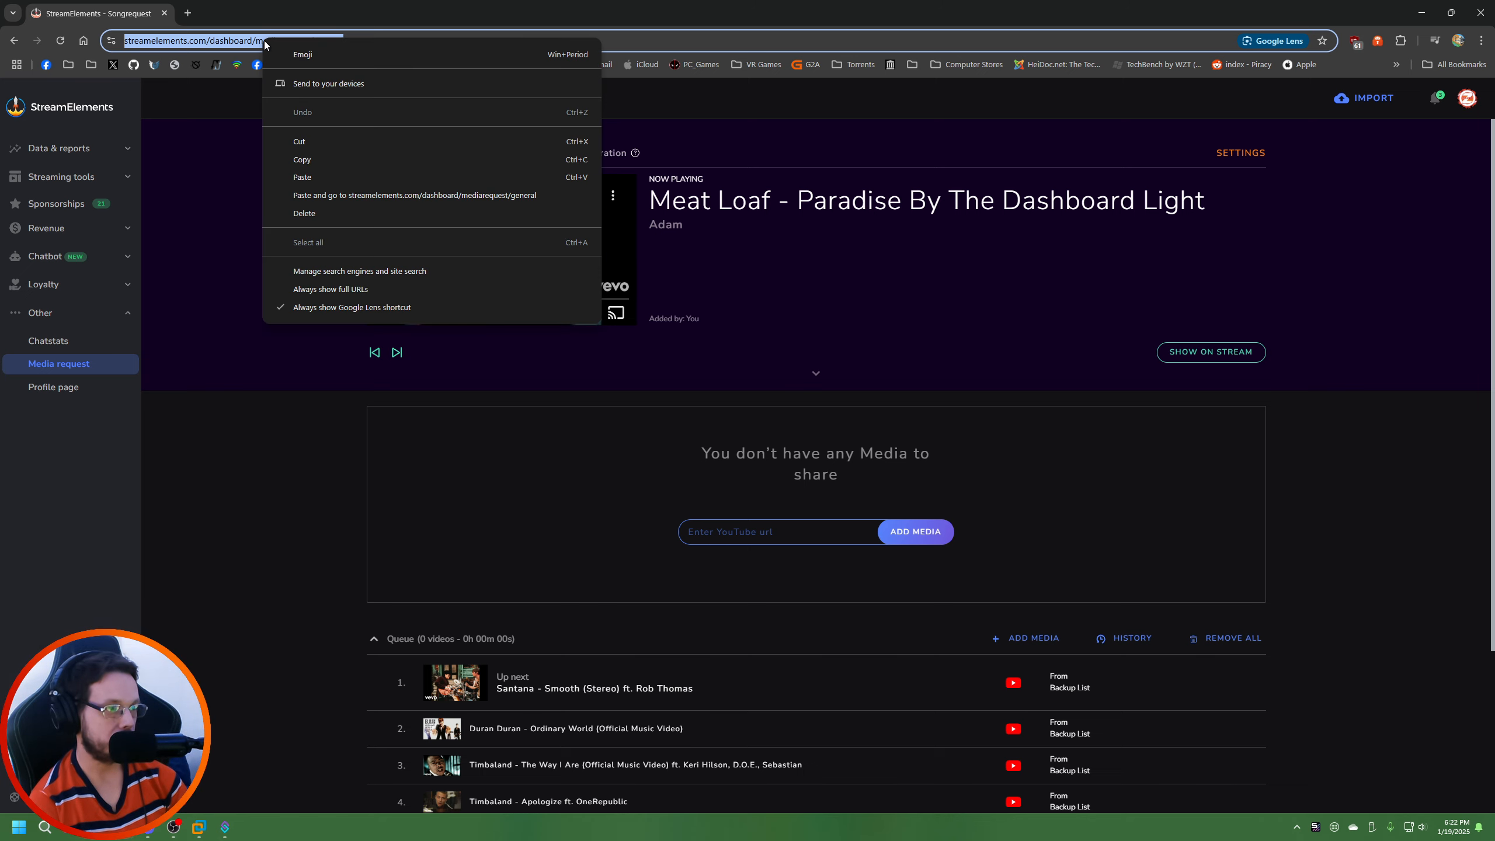
click(306, 164)
double_click(250, 23)
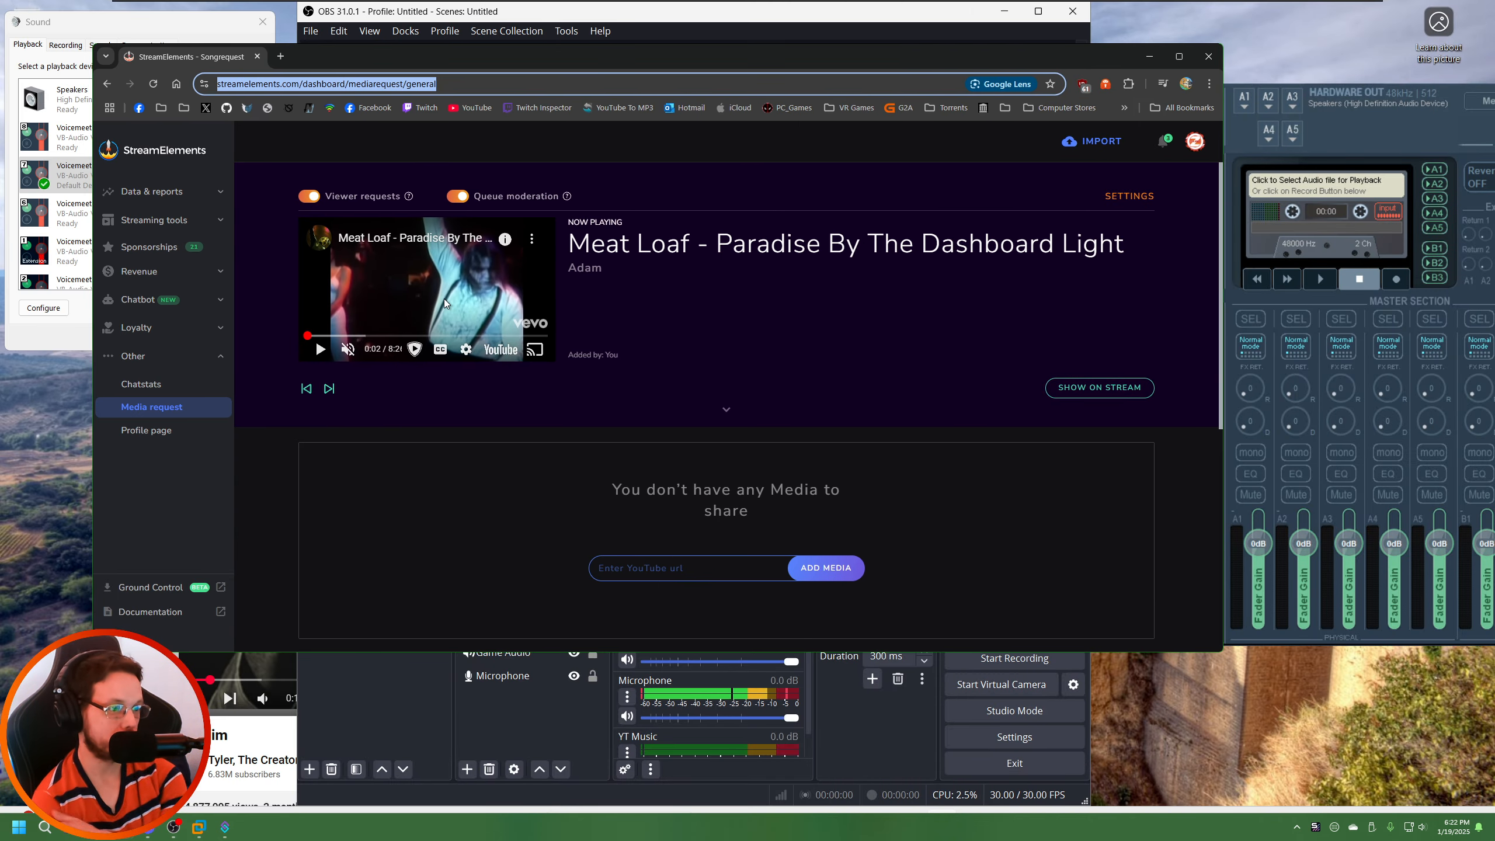
drag(414, 70, 1492, 136)
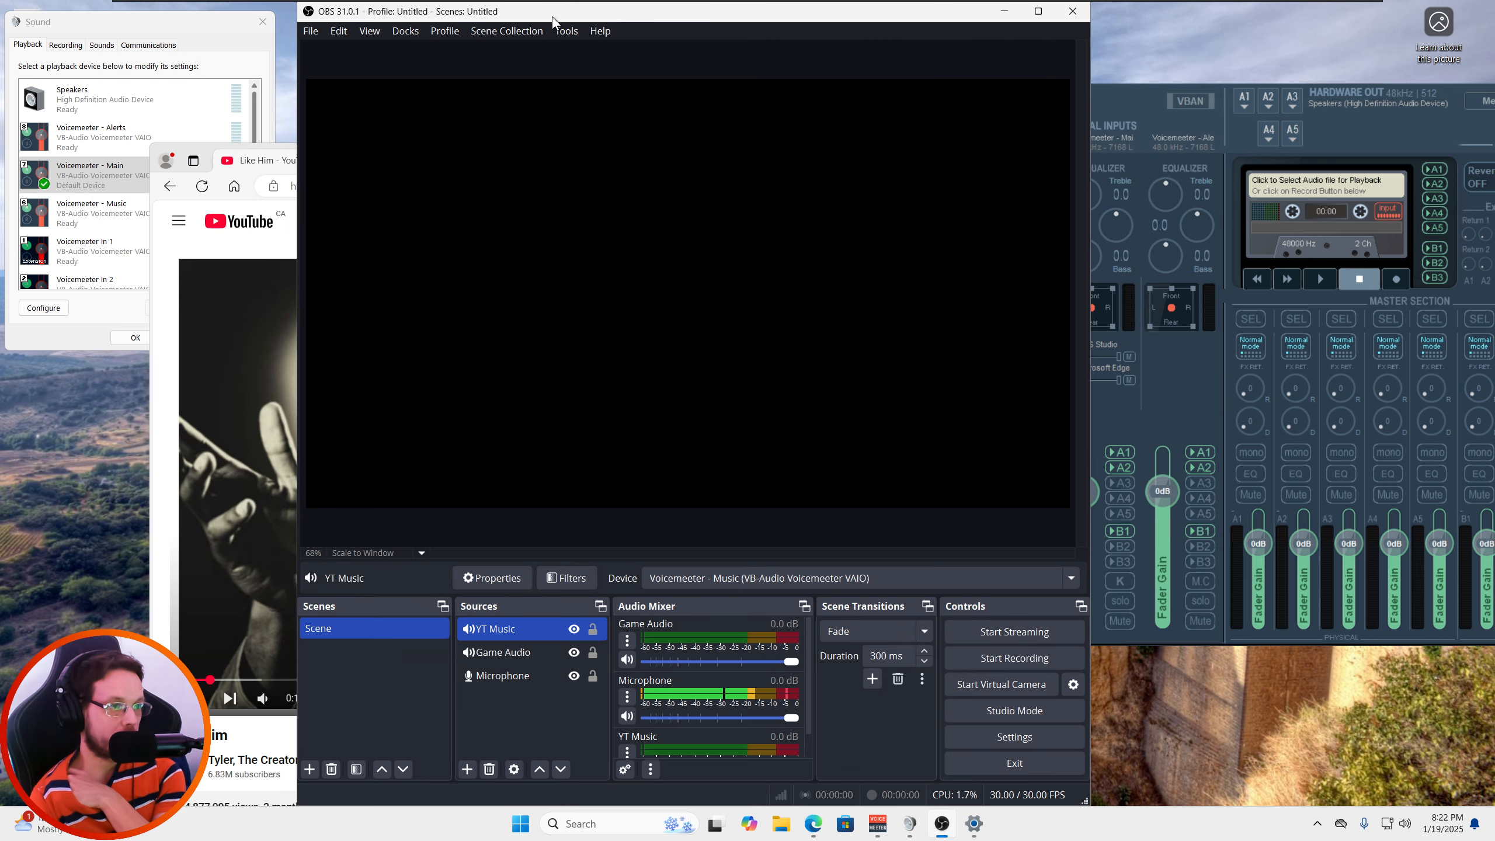
Nudge OBS right and choose Docks > Custom Browser Docks…
drag(553, 20, 566, 19)
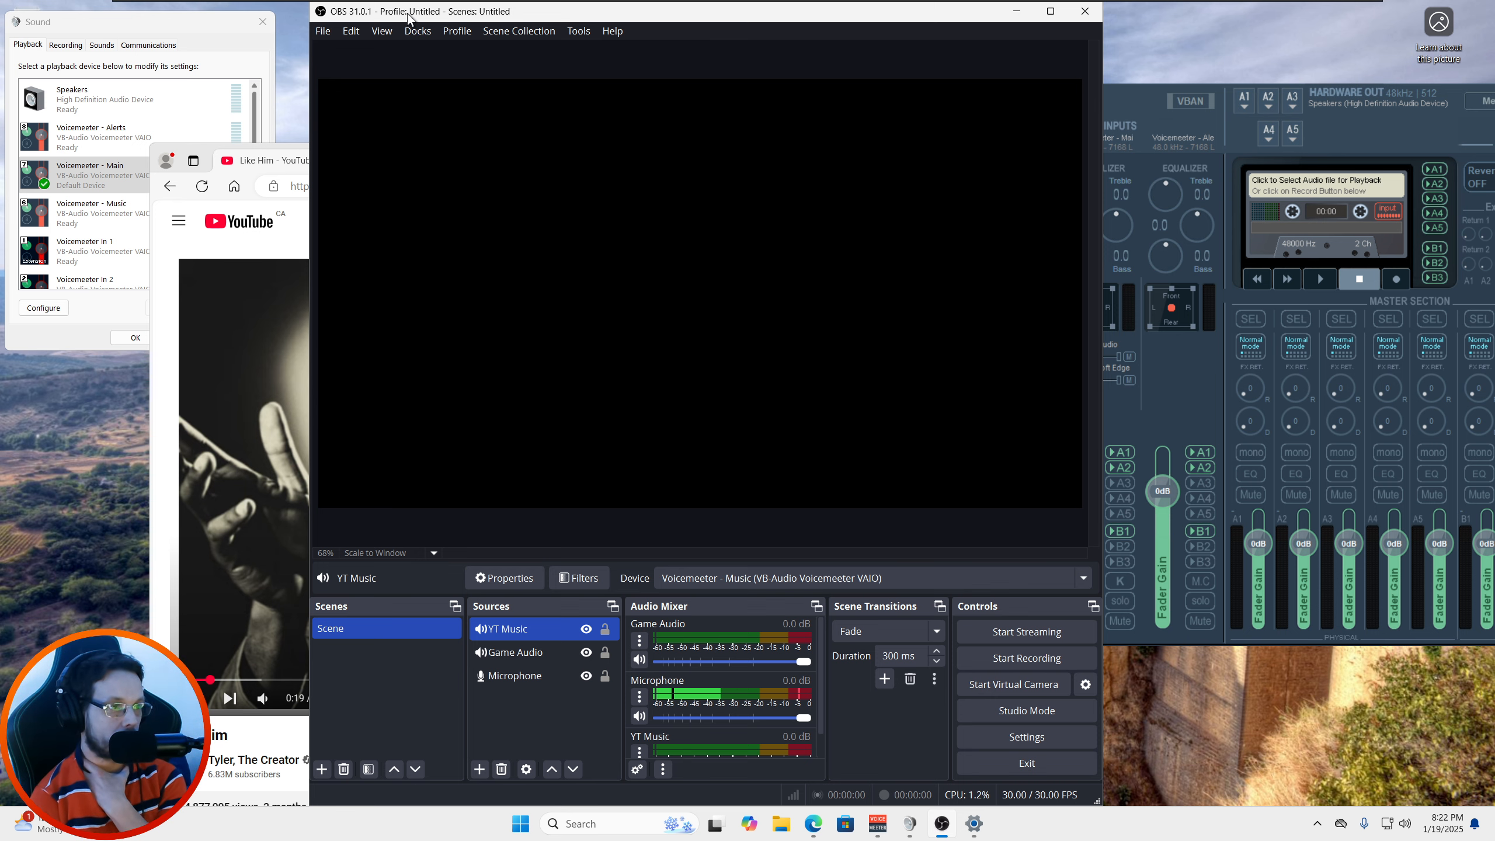
drag(406, 16, 426, 18)
click(436, 31)
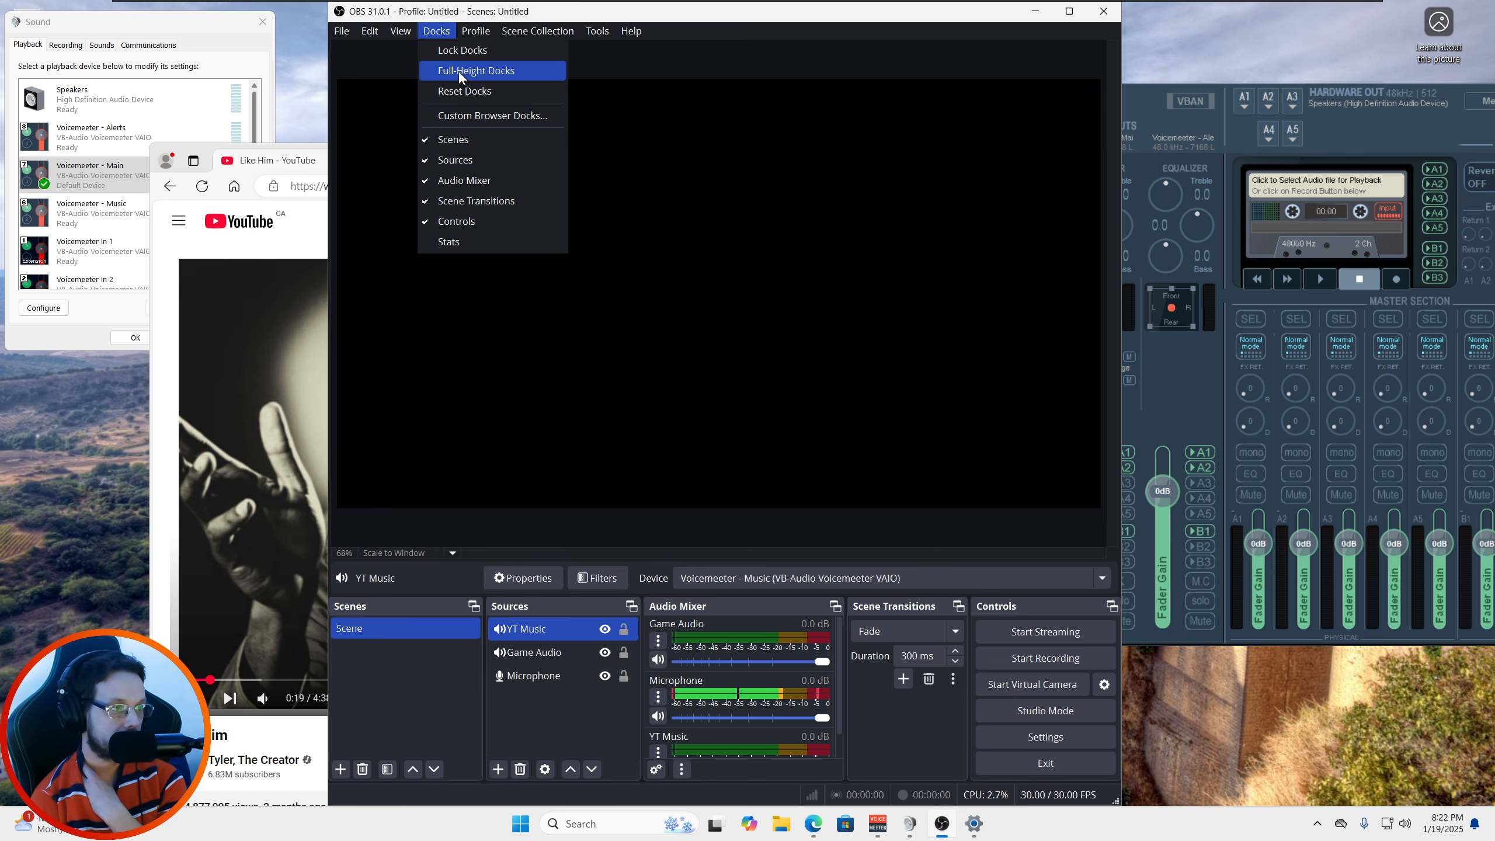
click(530, 118)
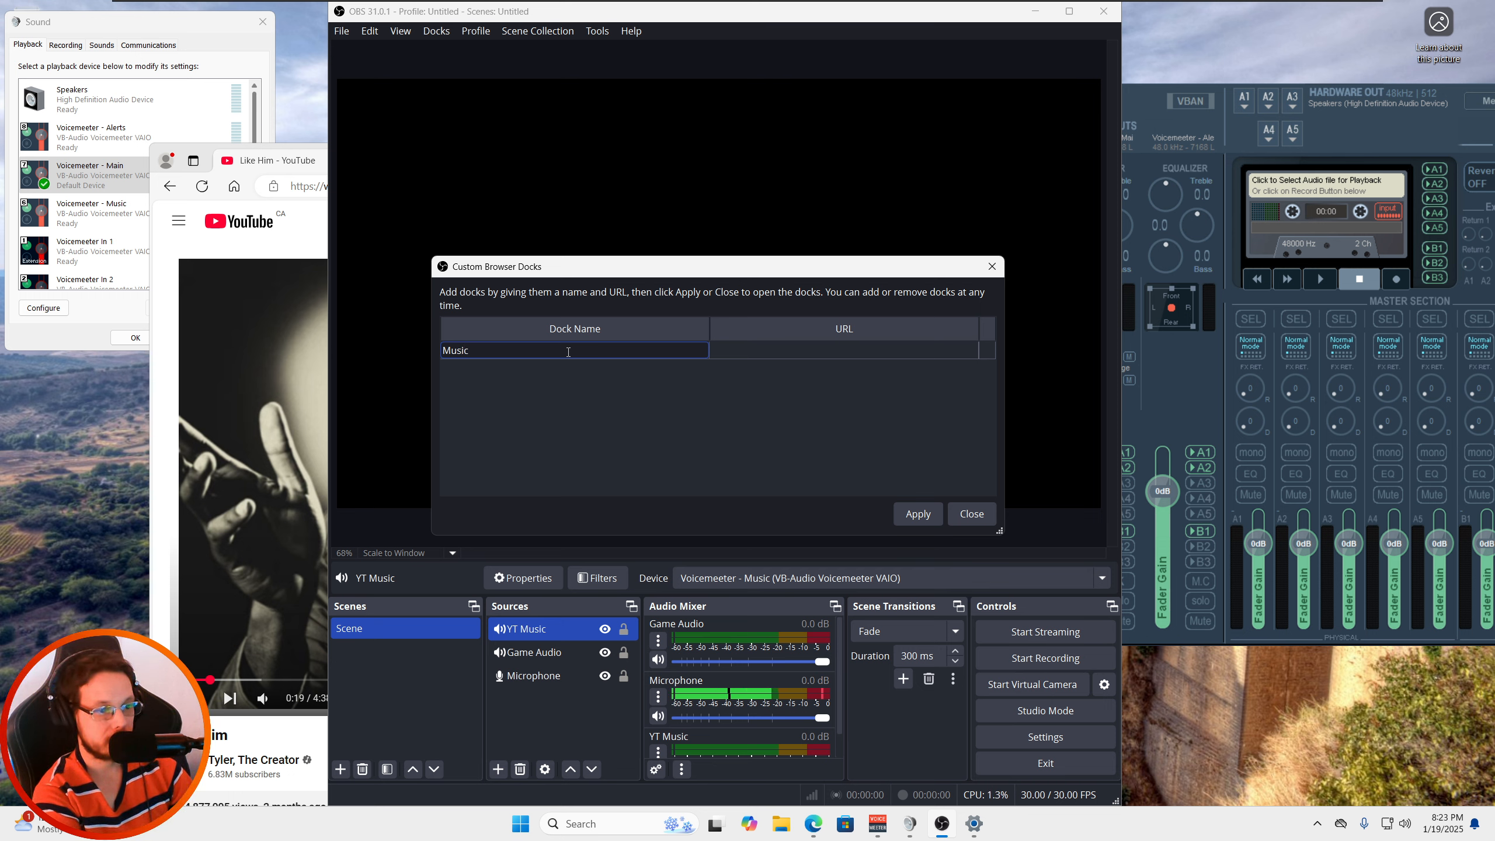
Create a Music dock with the pasted StreamElements media request URL and apply it
key(Tab)
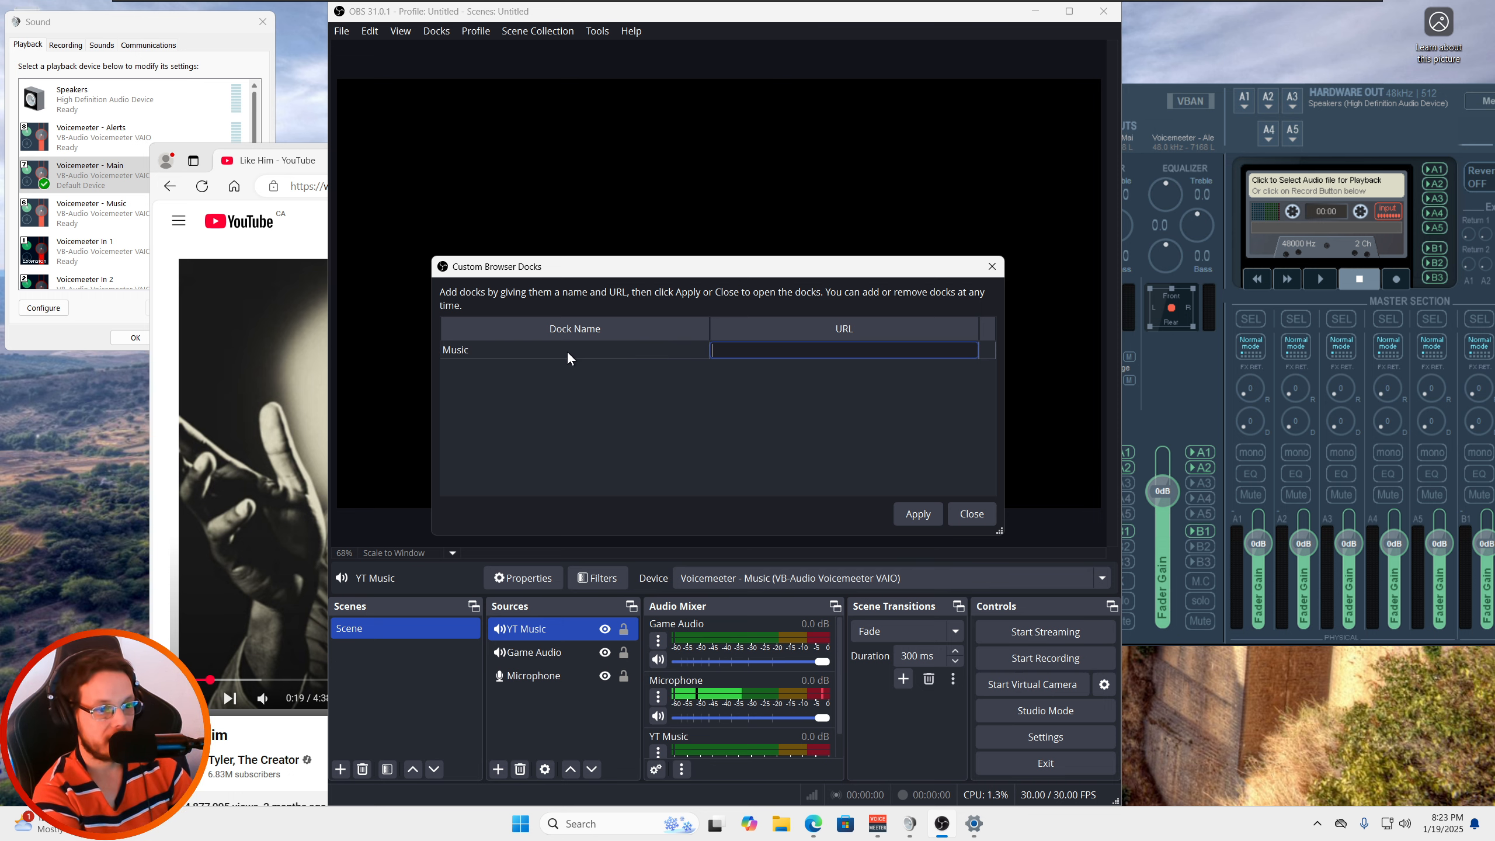
click(733, 347)
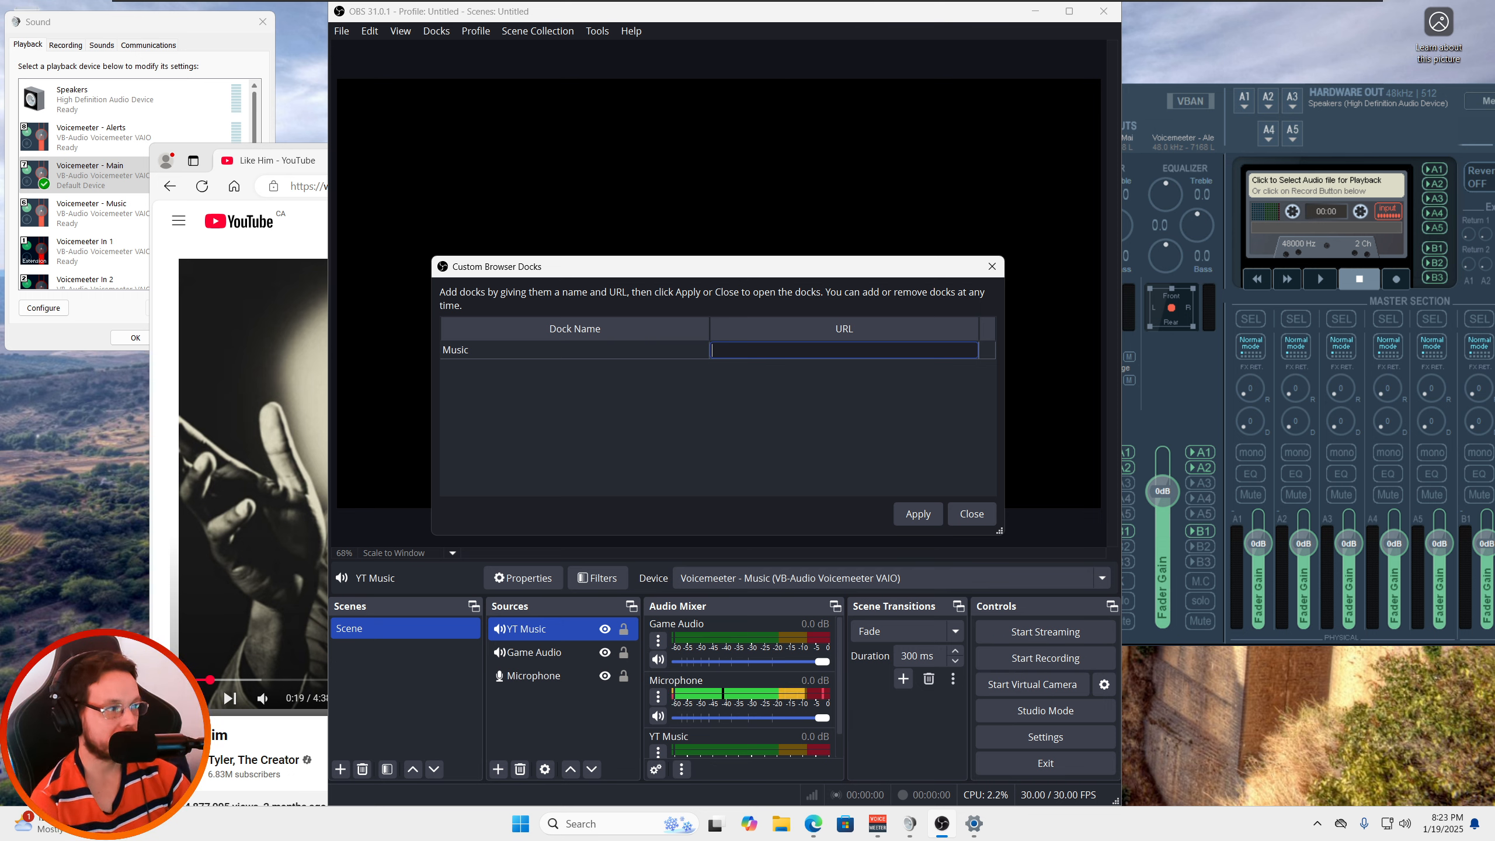
key(ctrl+v)
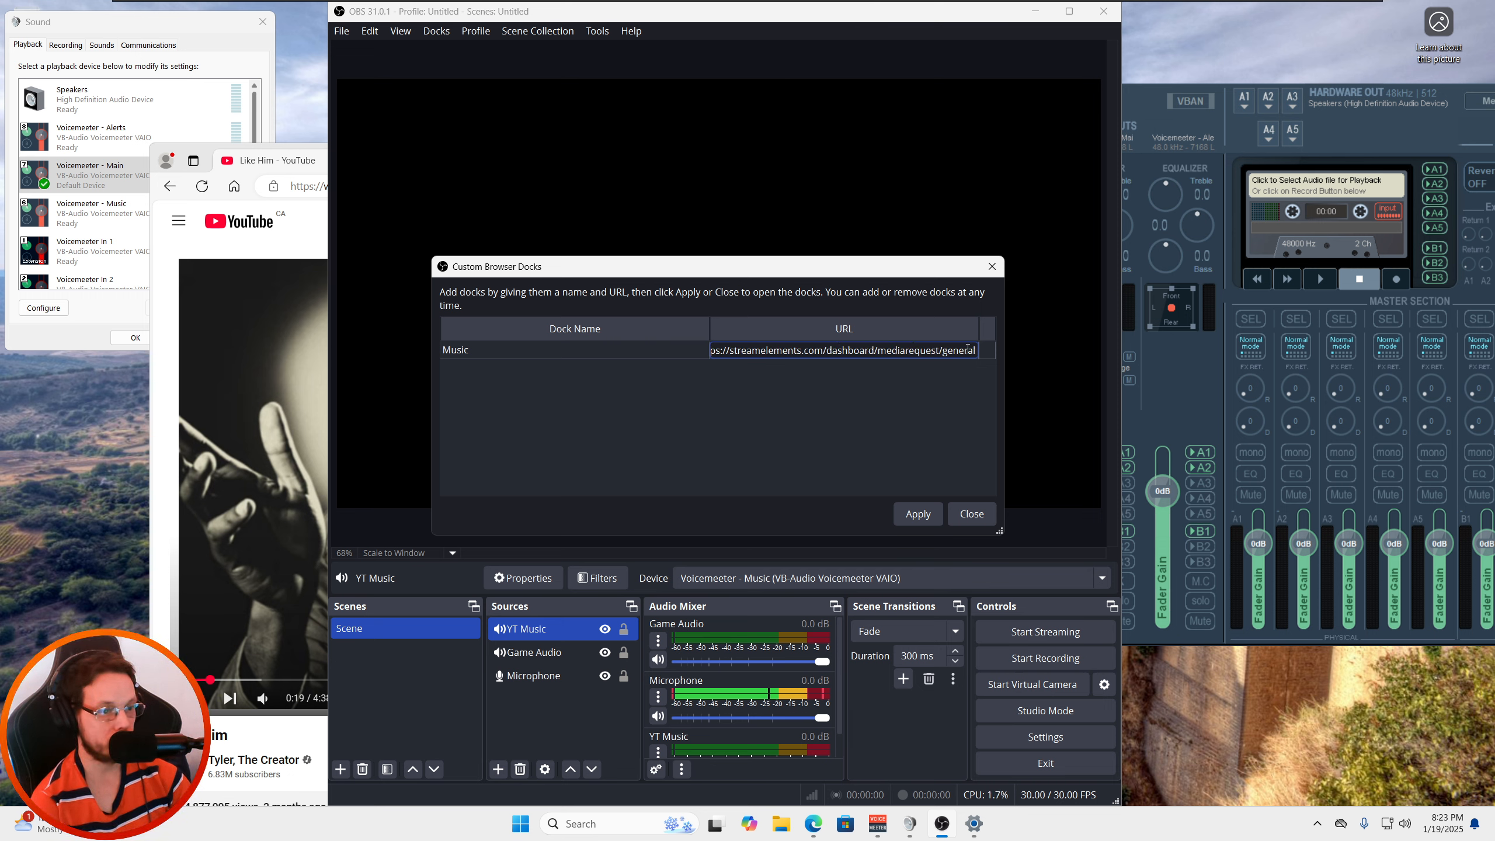
drag(810, 352, 979, 353)
drag(716, 351, 706, 353)
click(706, 356)
click(713, 356)
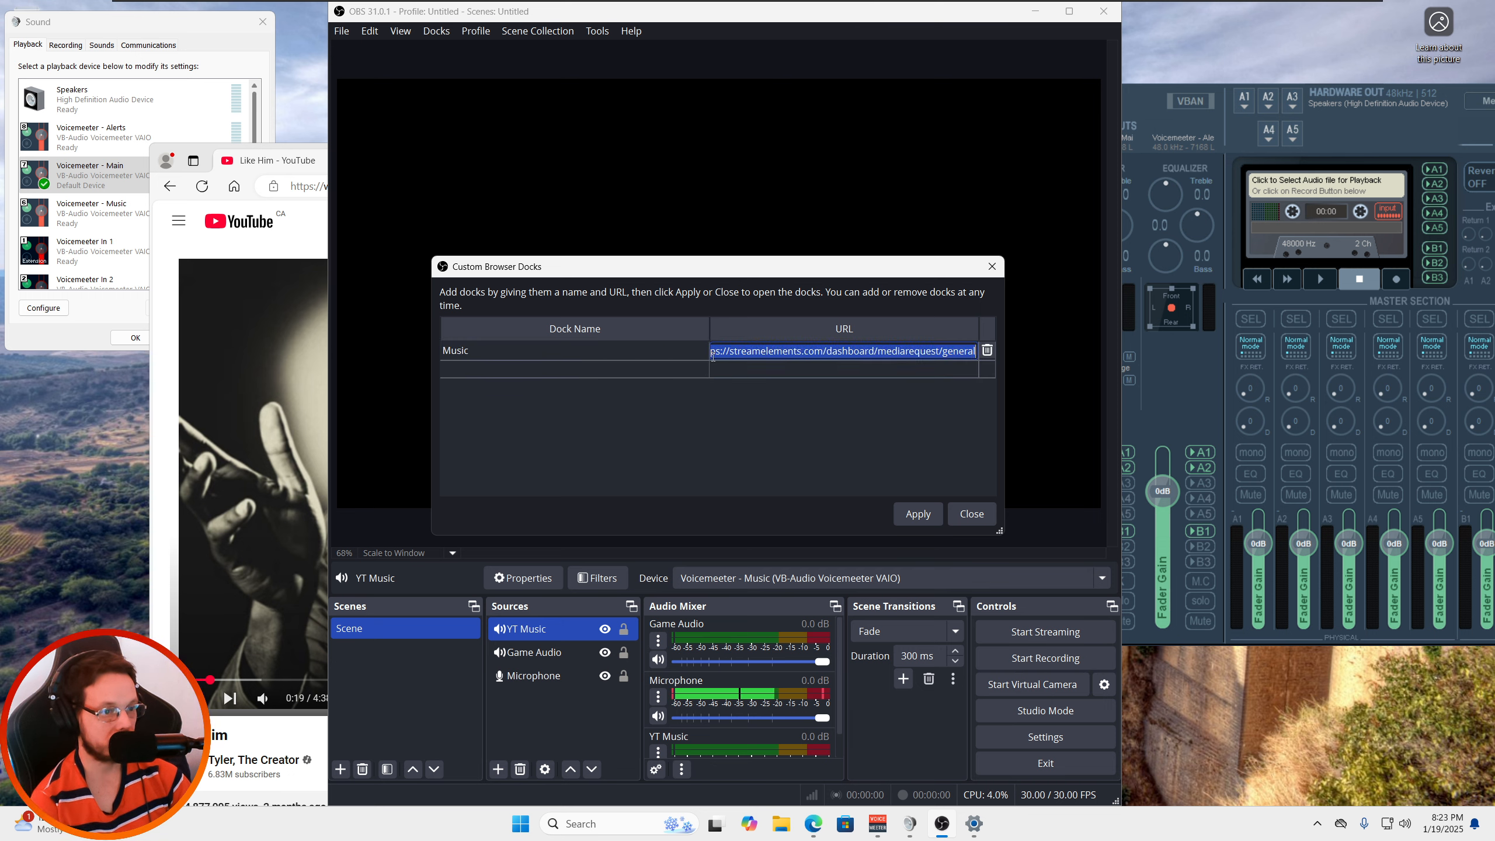
click(806, 351)
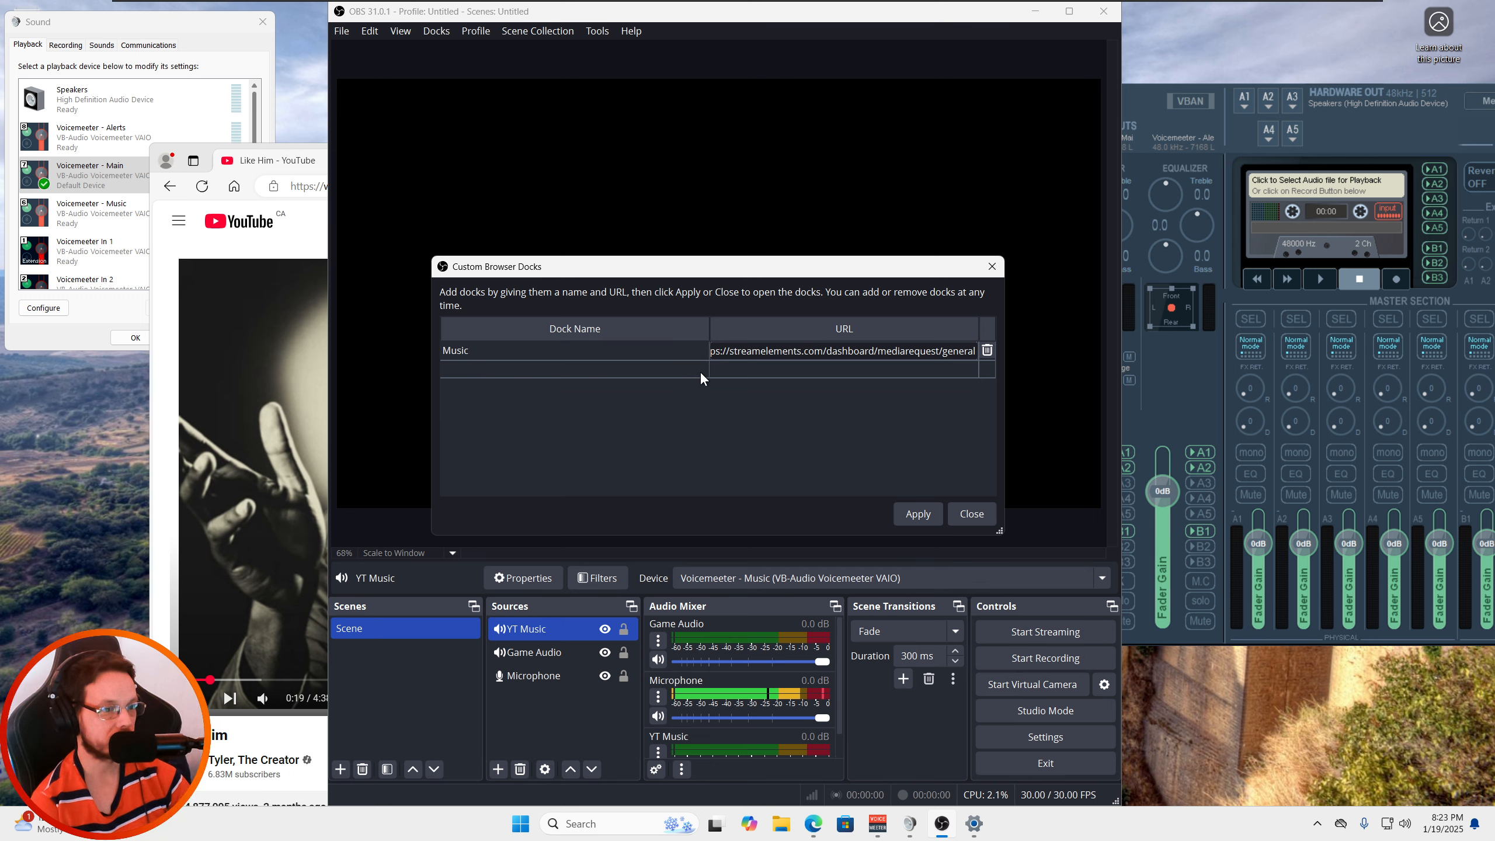
click(773, 372)
click(916, 515)
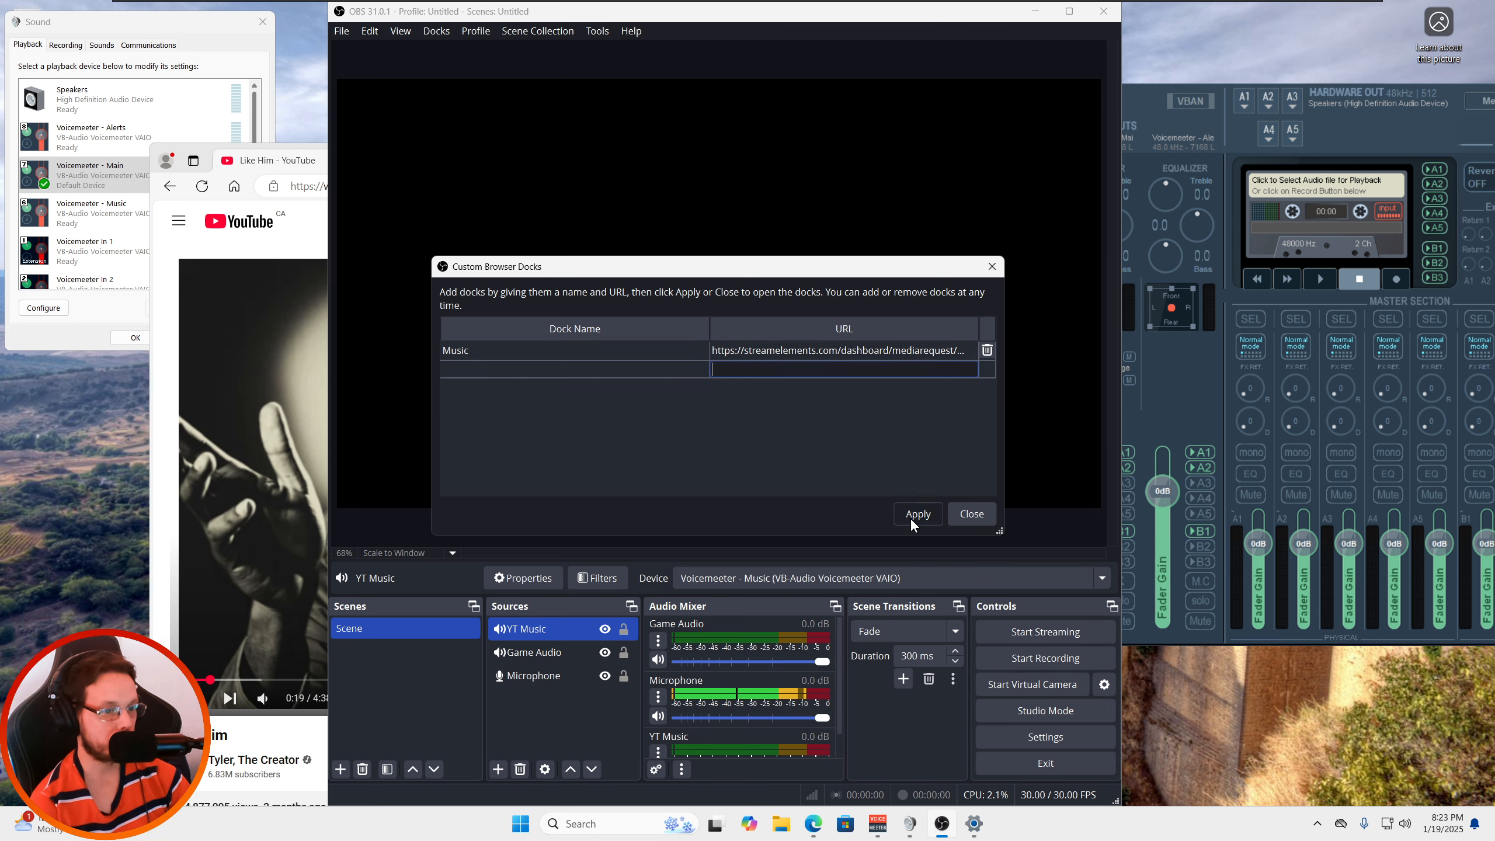
drag(687, 187, 502, 159)
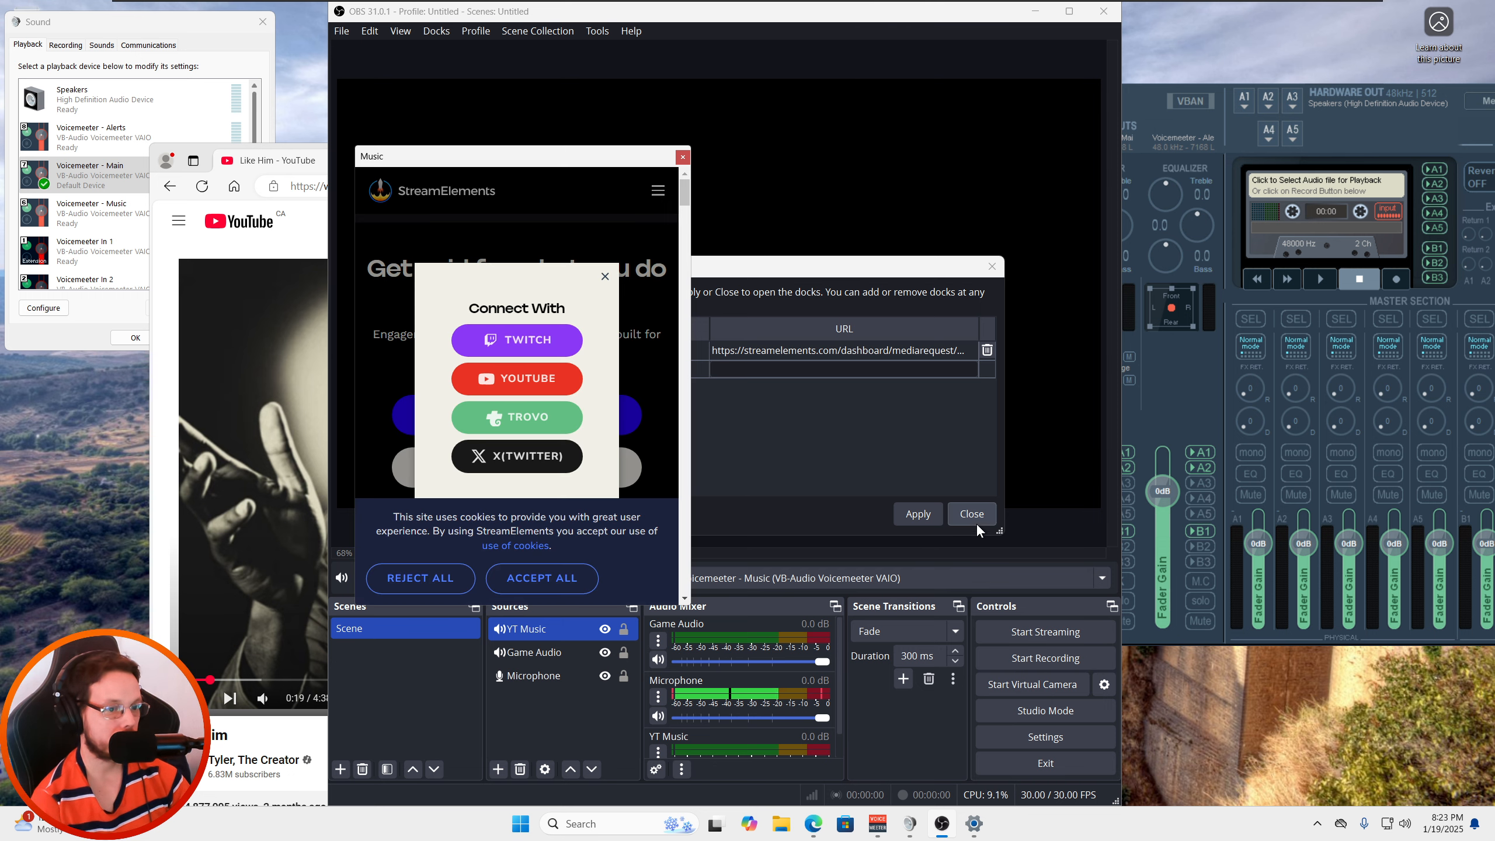
Close the Custom Browser Docks dialog and enlarge the Music dock window
click(971, 514)
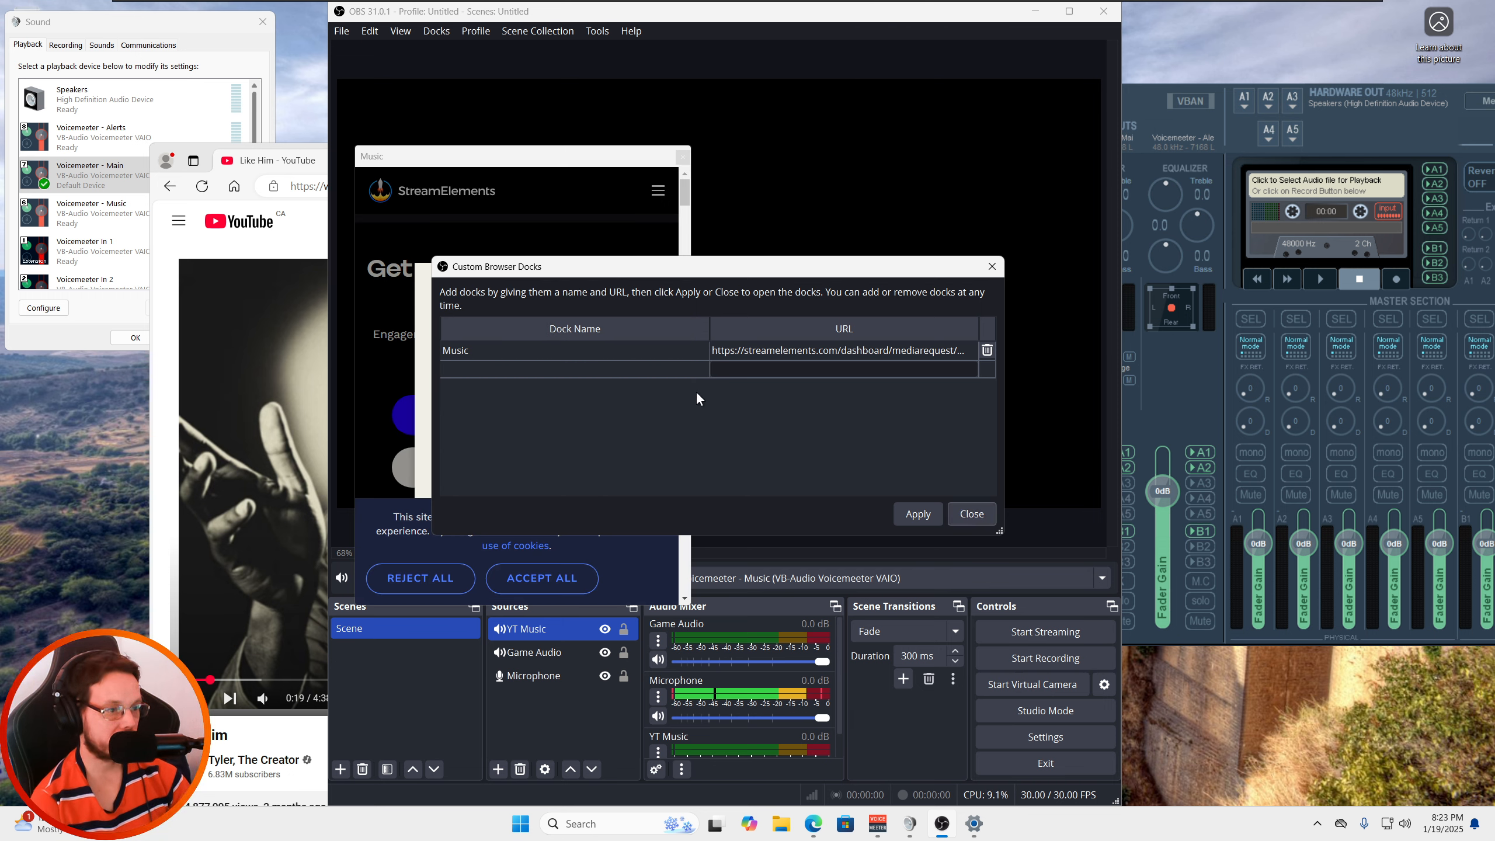
click(975, 516)
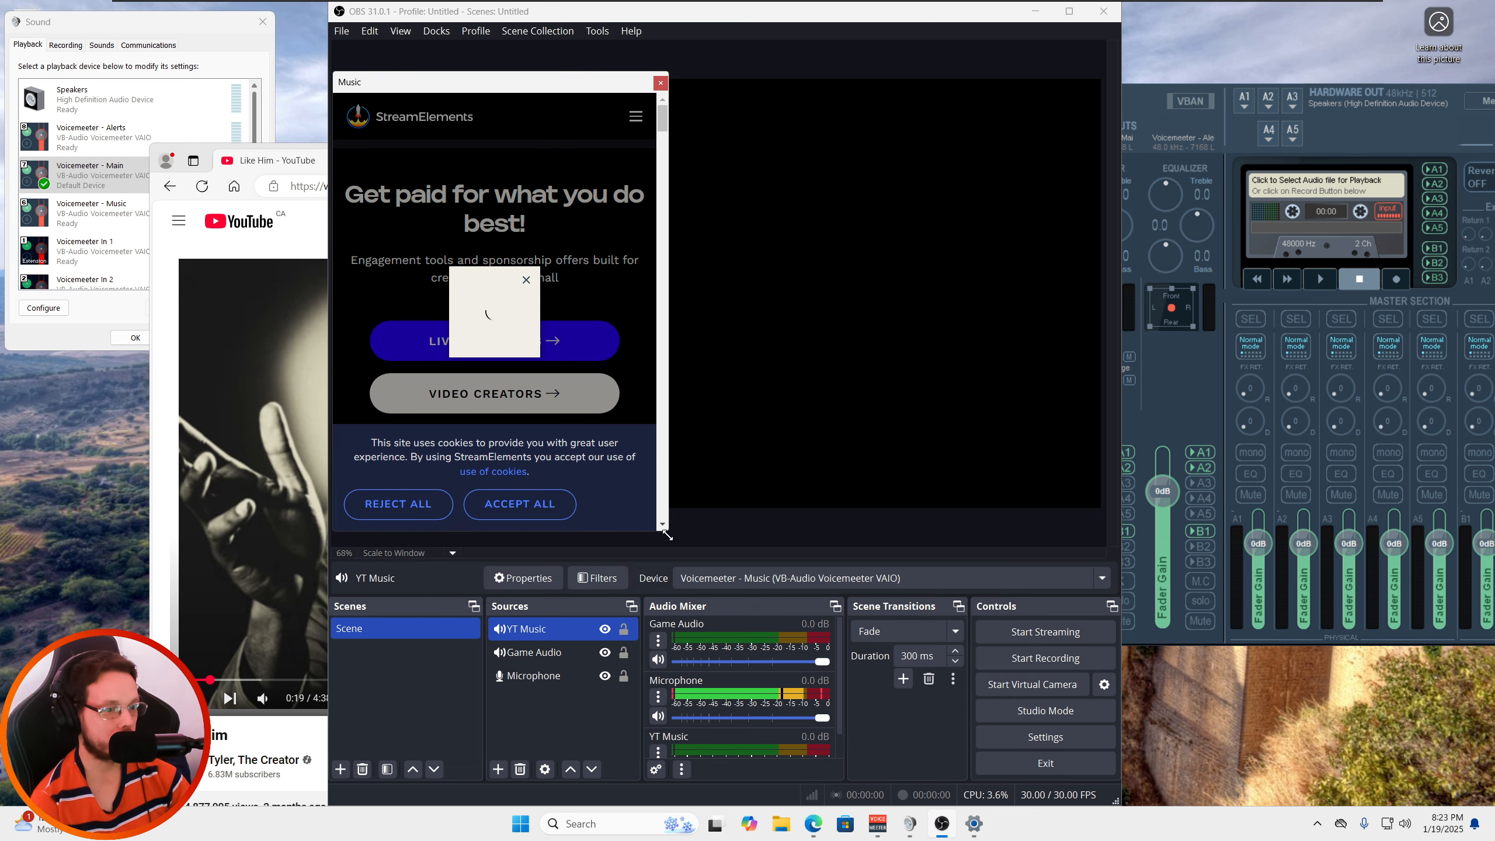
drag(667, 532, 1247, 780)
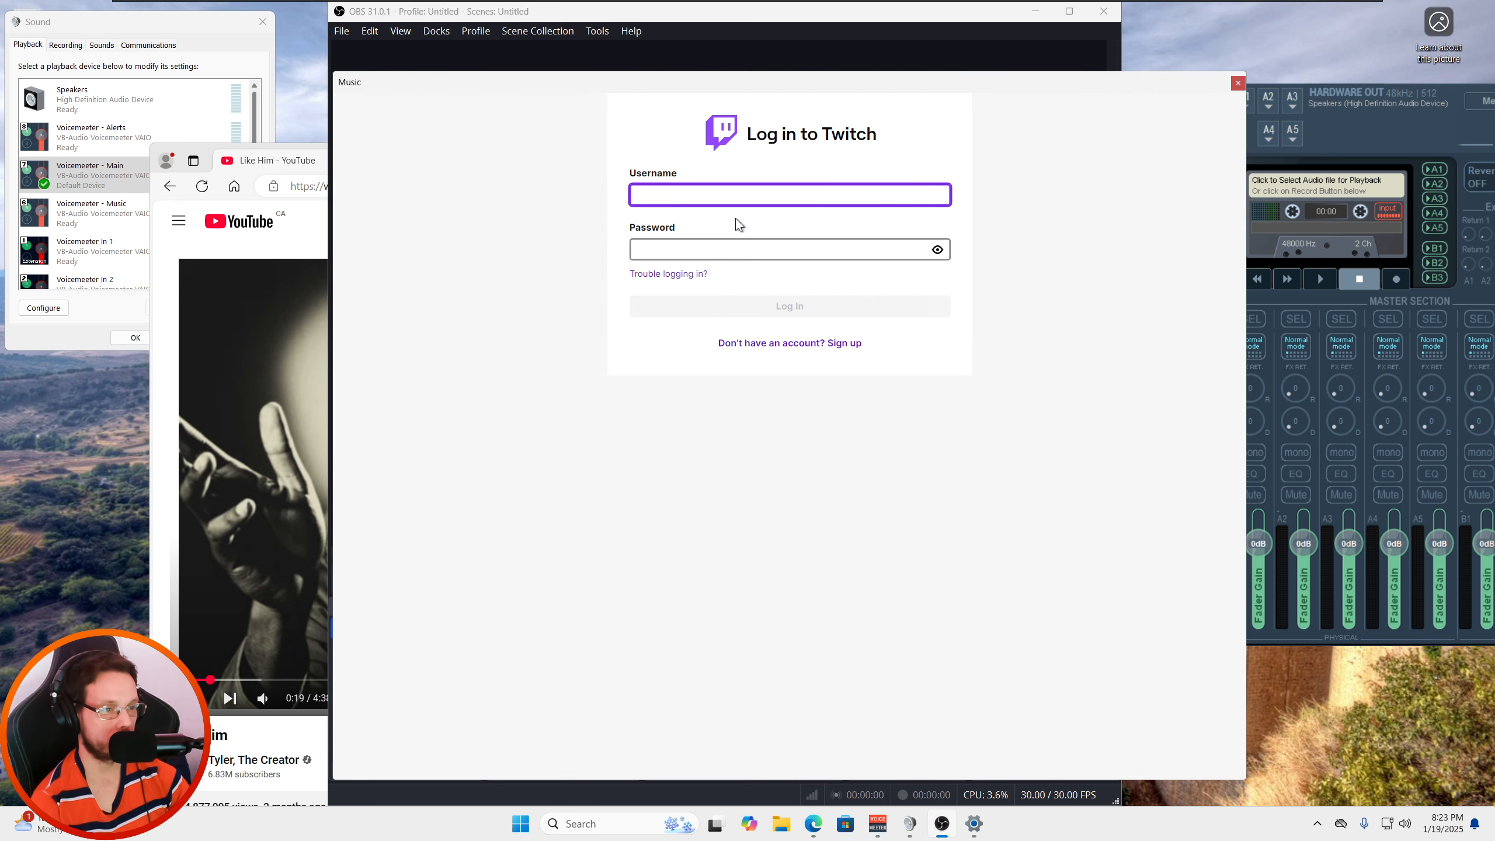
Log in to Twitch in the Music dock with username, password and SMS verification code
click(723, 198)
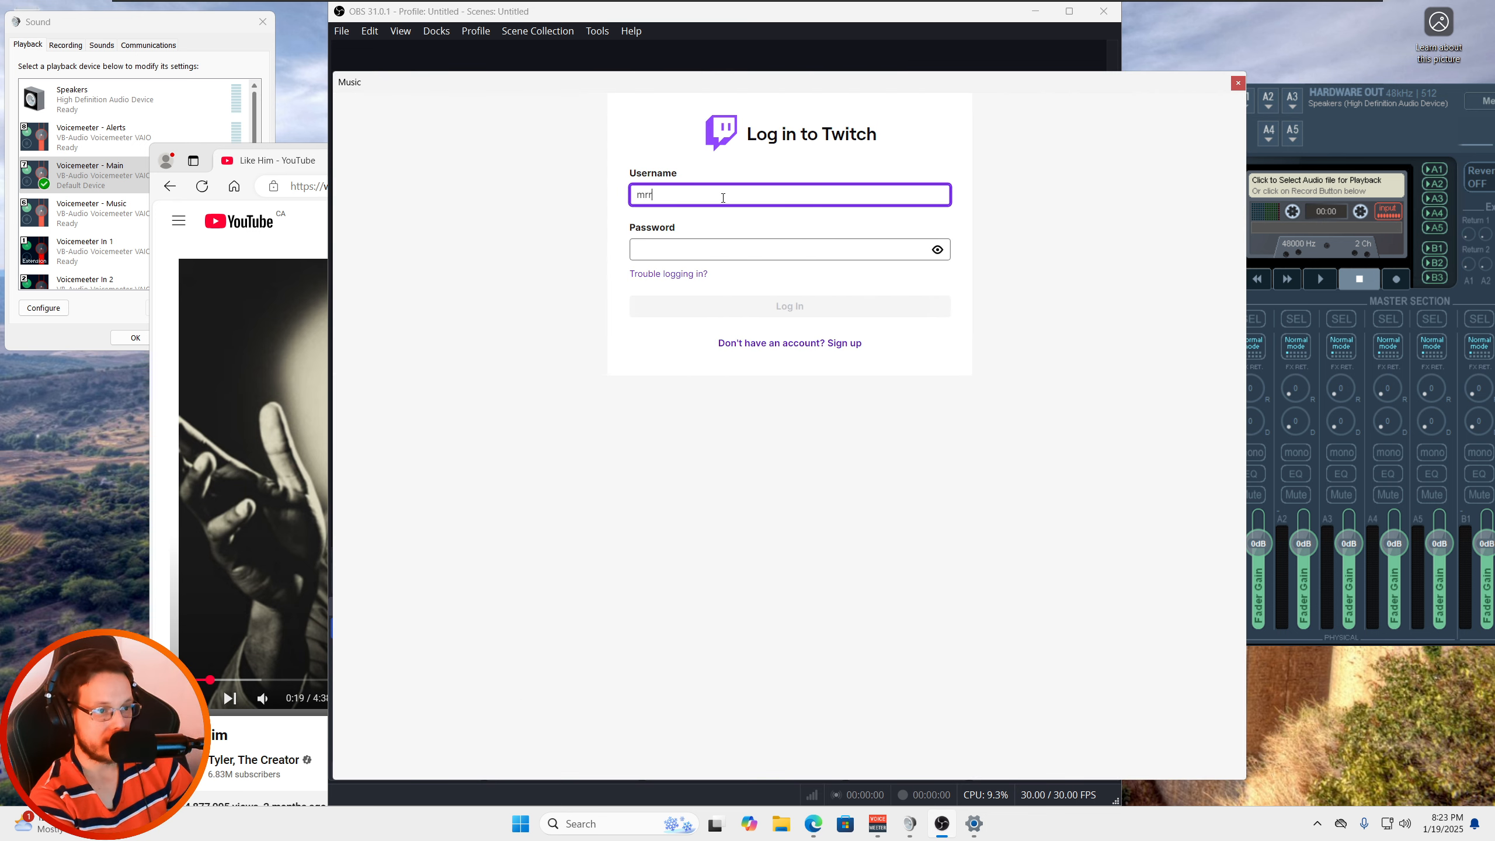
key(Tab)
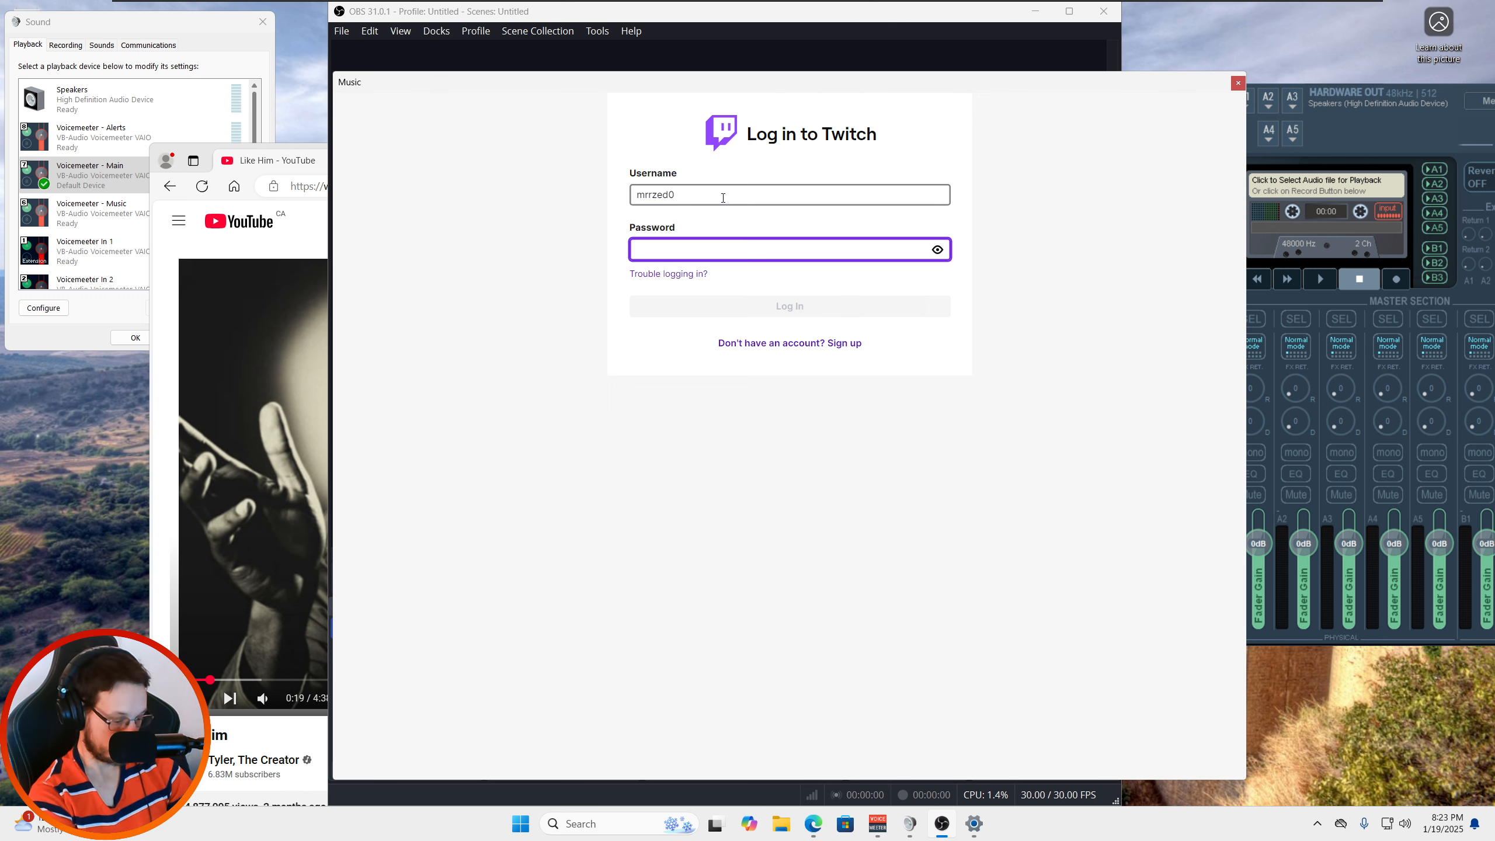
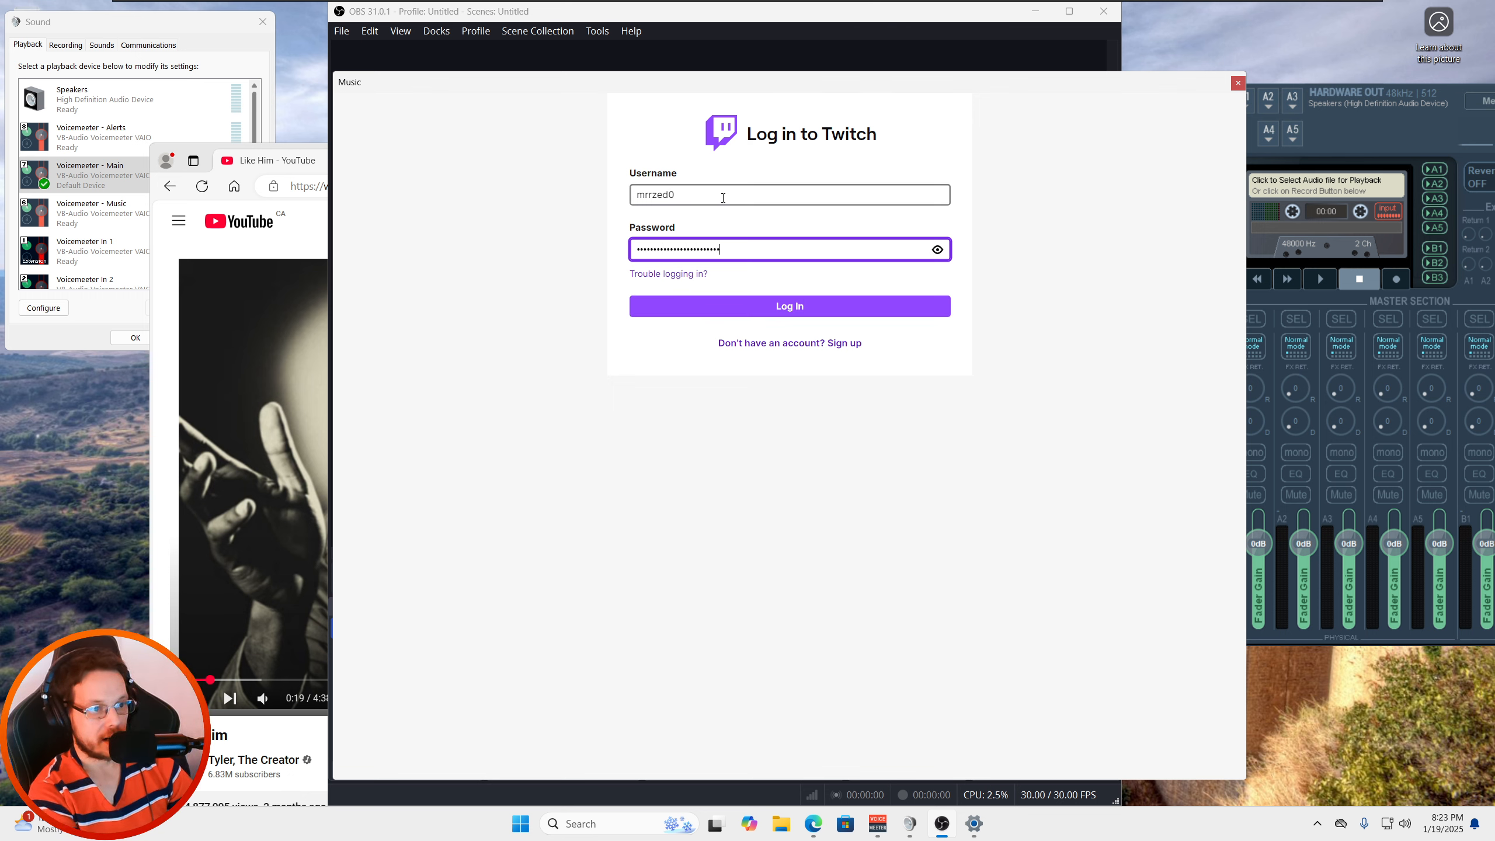
key(Return)
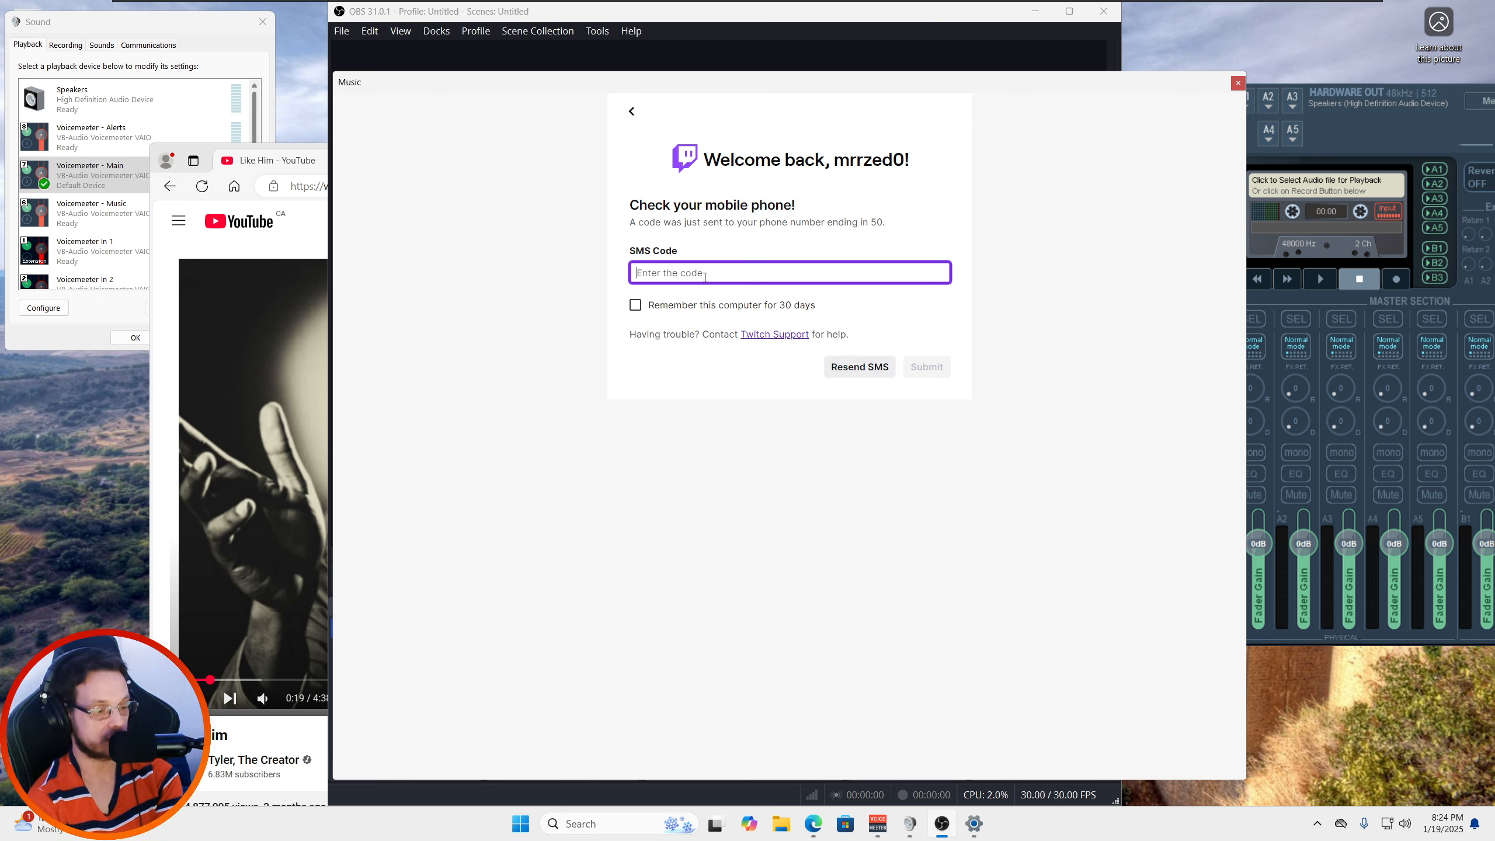
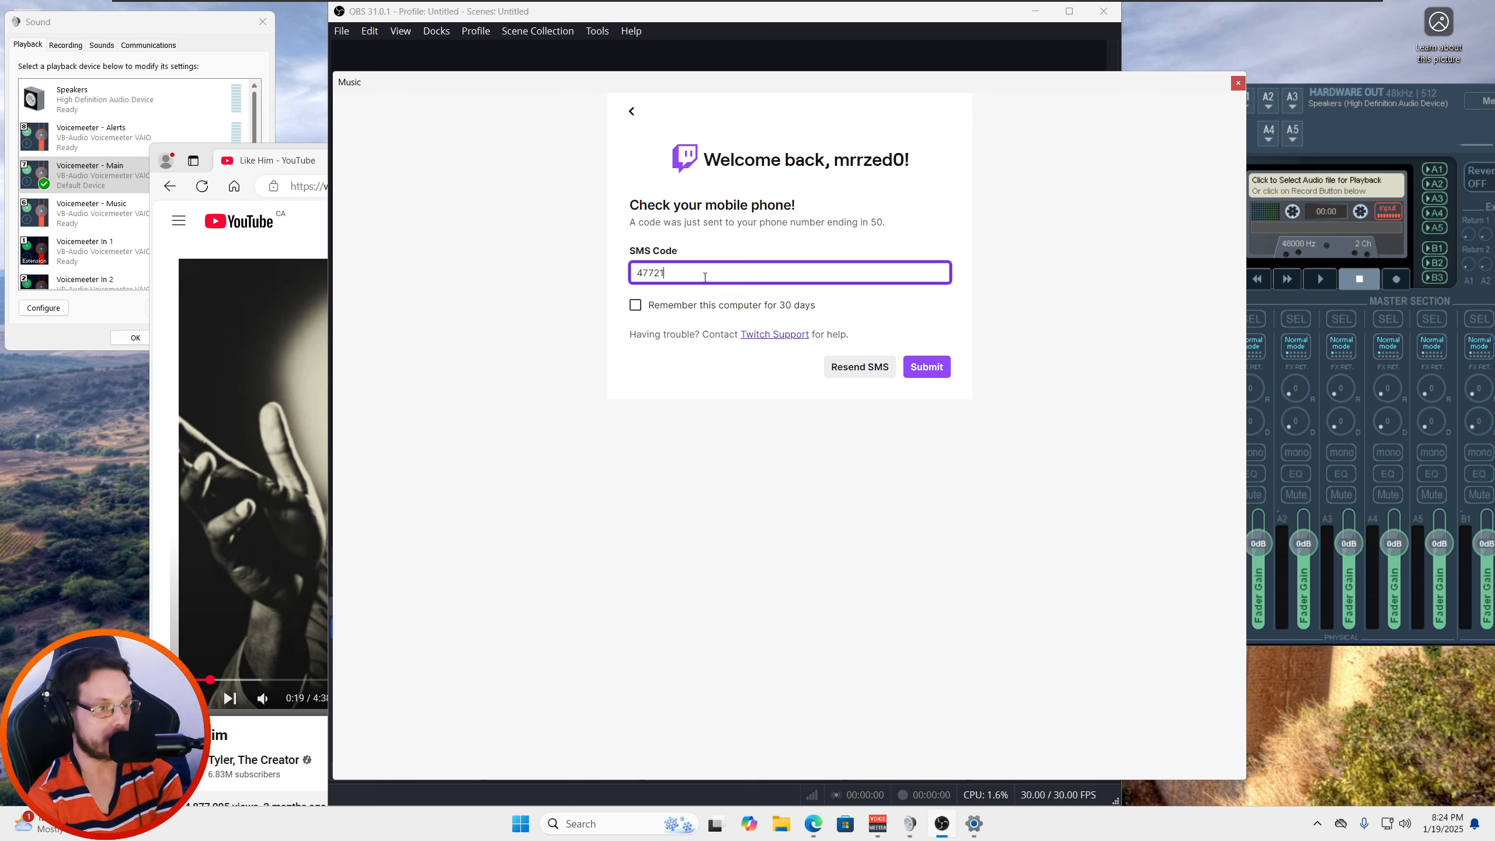
click(926, 369)
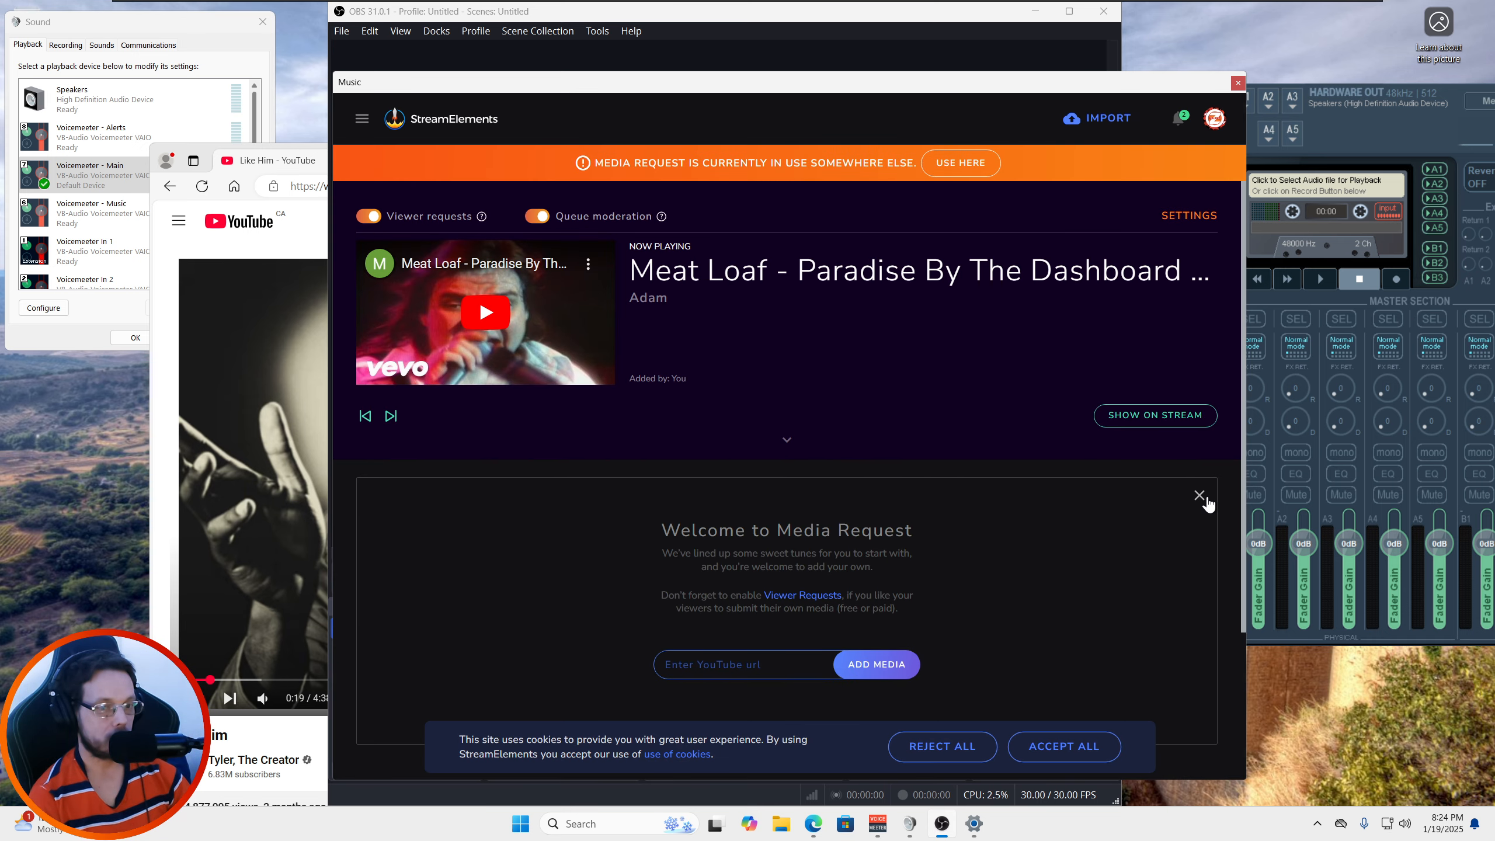
Dismiss the welcome panel and cookie notice, then resize and reposition the Music dock
click(1200, 495)
click(1058, 748)
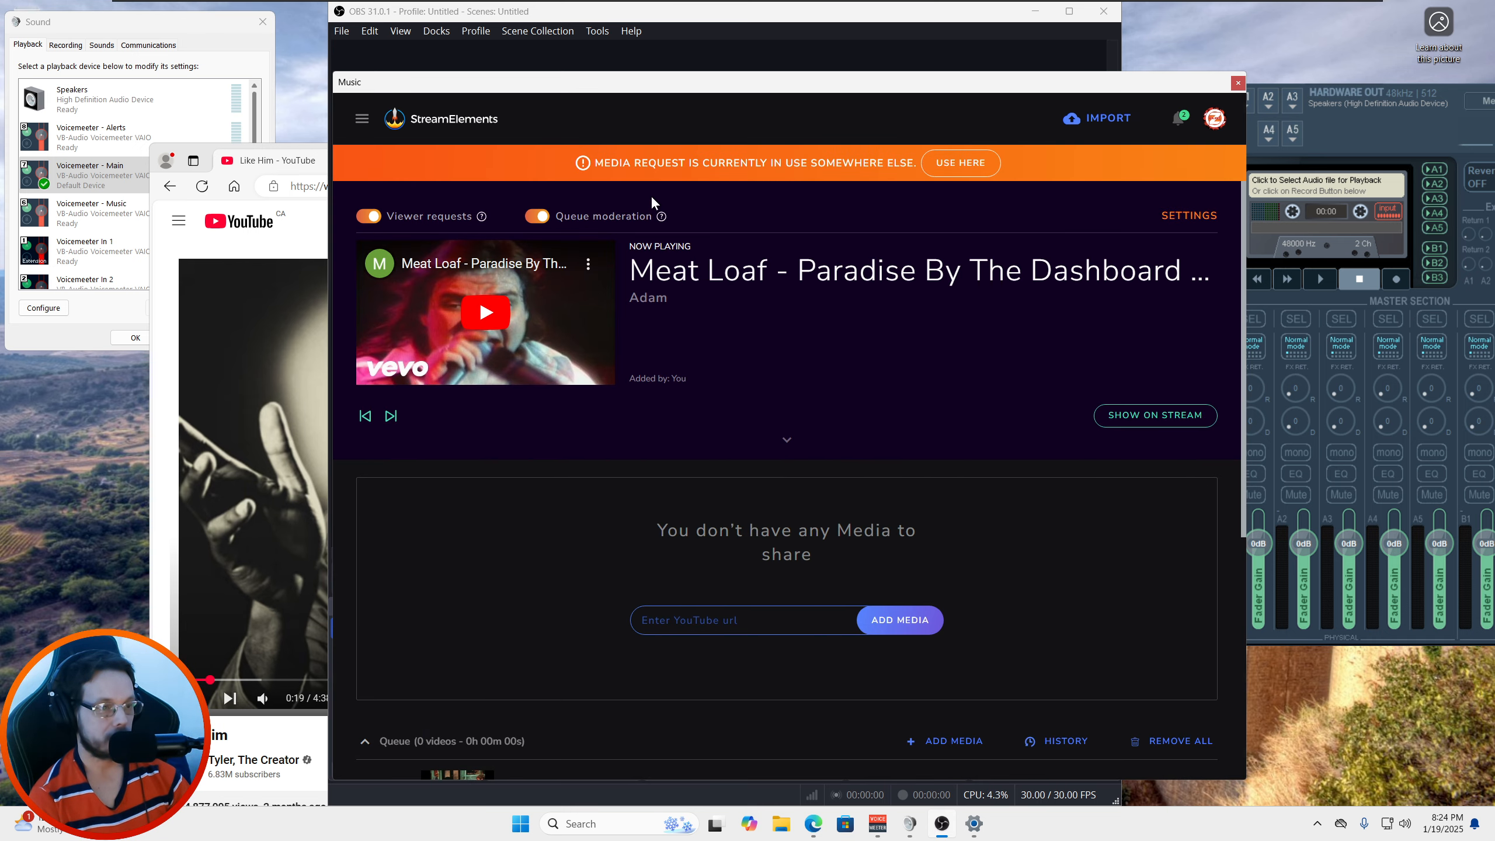
drag(604, 82, 867, 223)
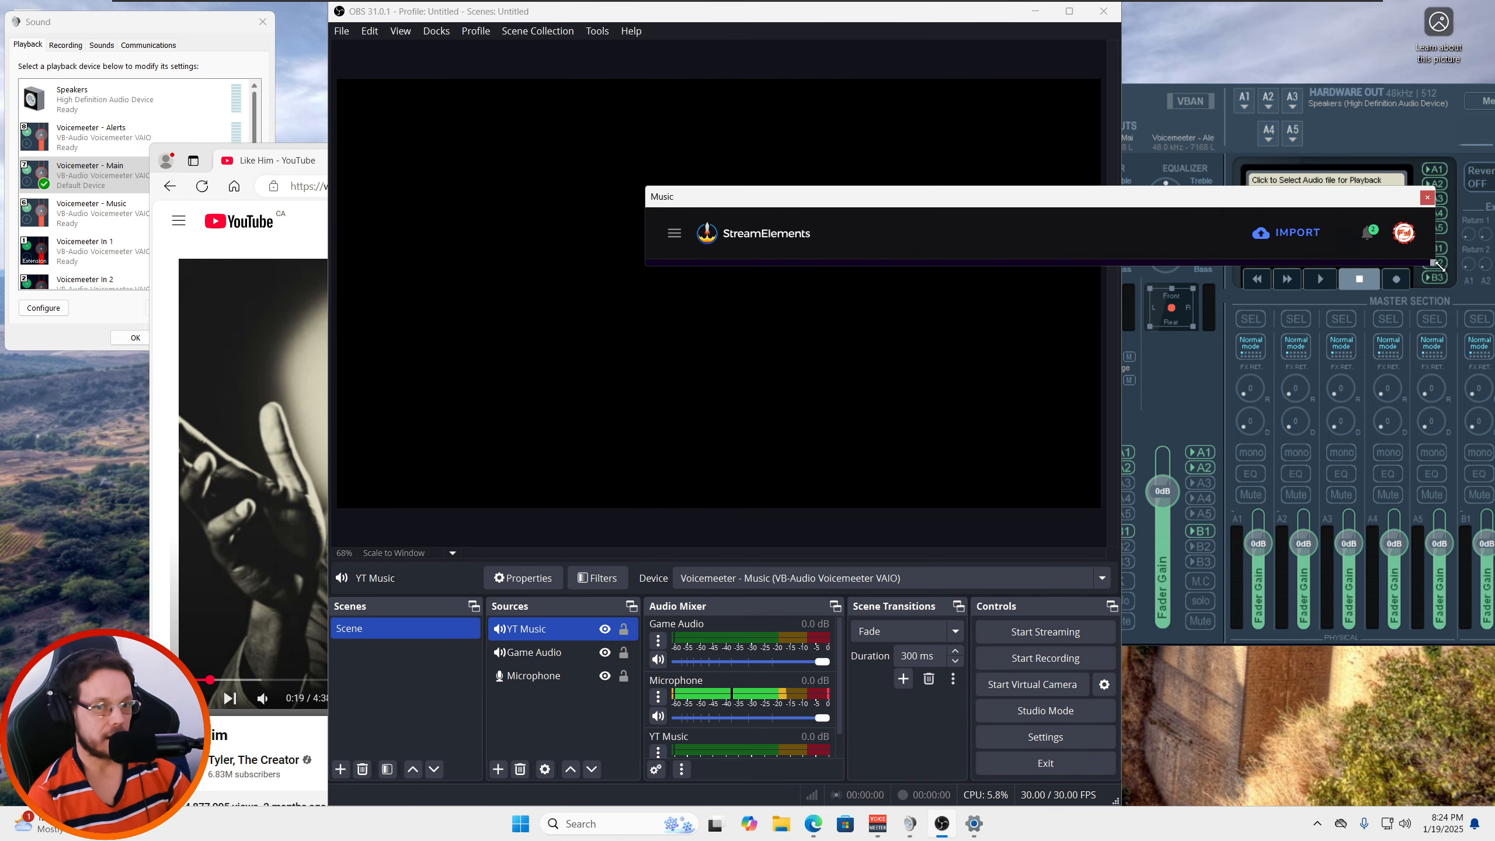
drag(1434, 266, 1136, 755)
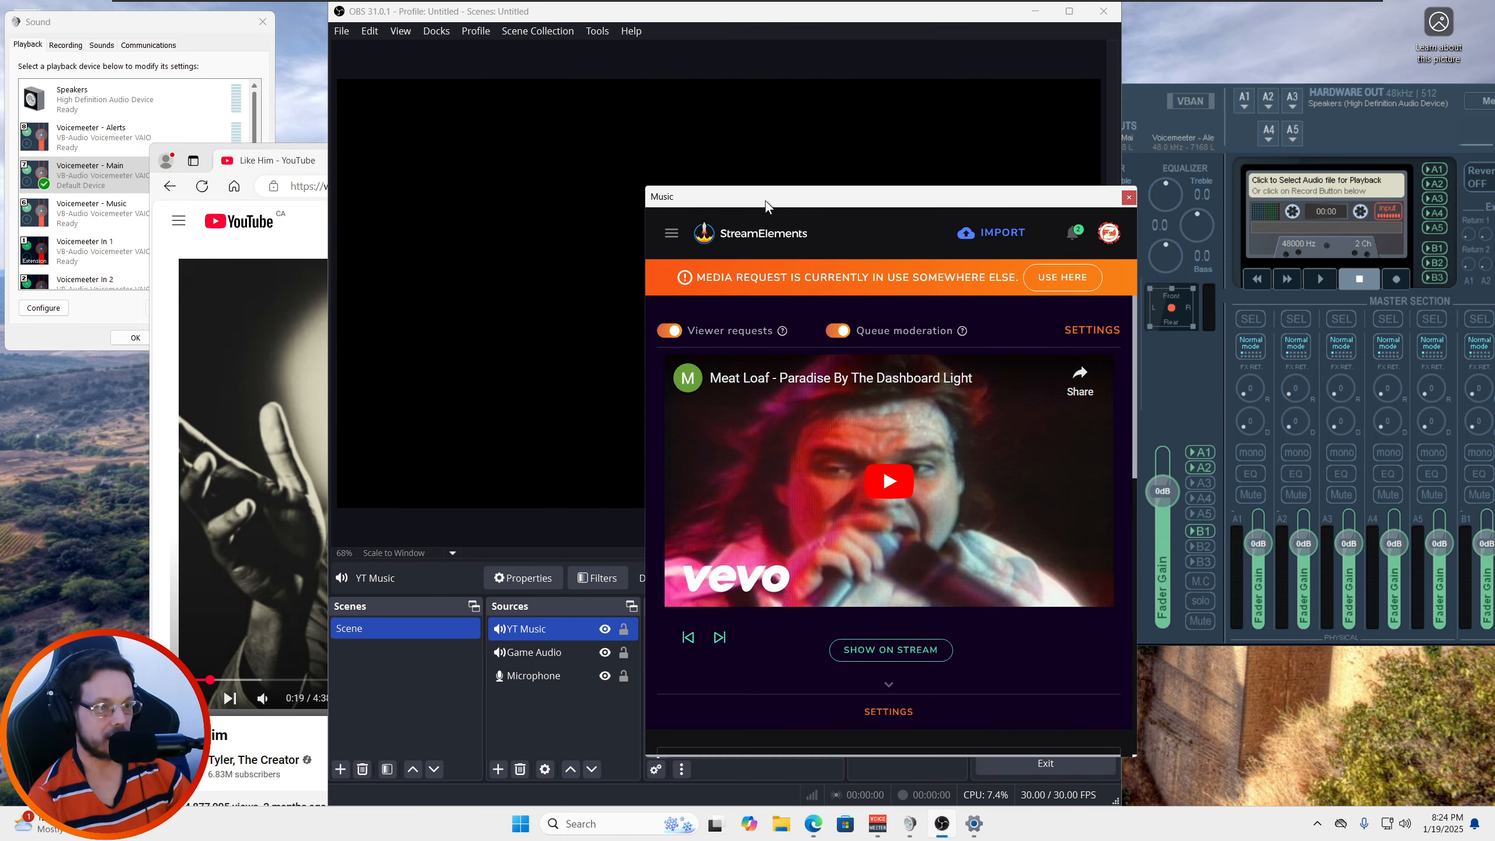
drag(765, 204, 762, 101)
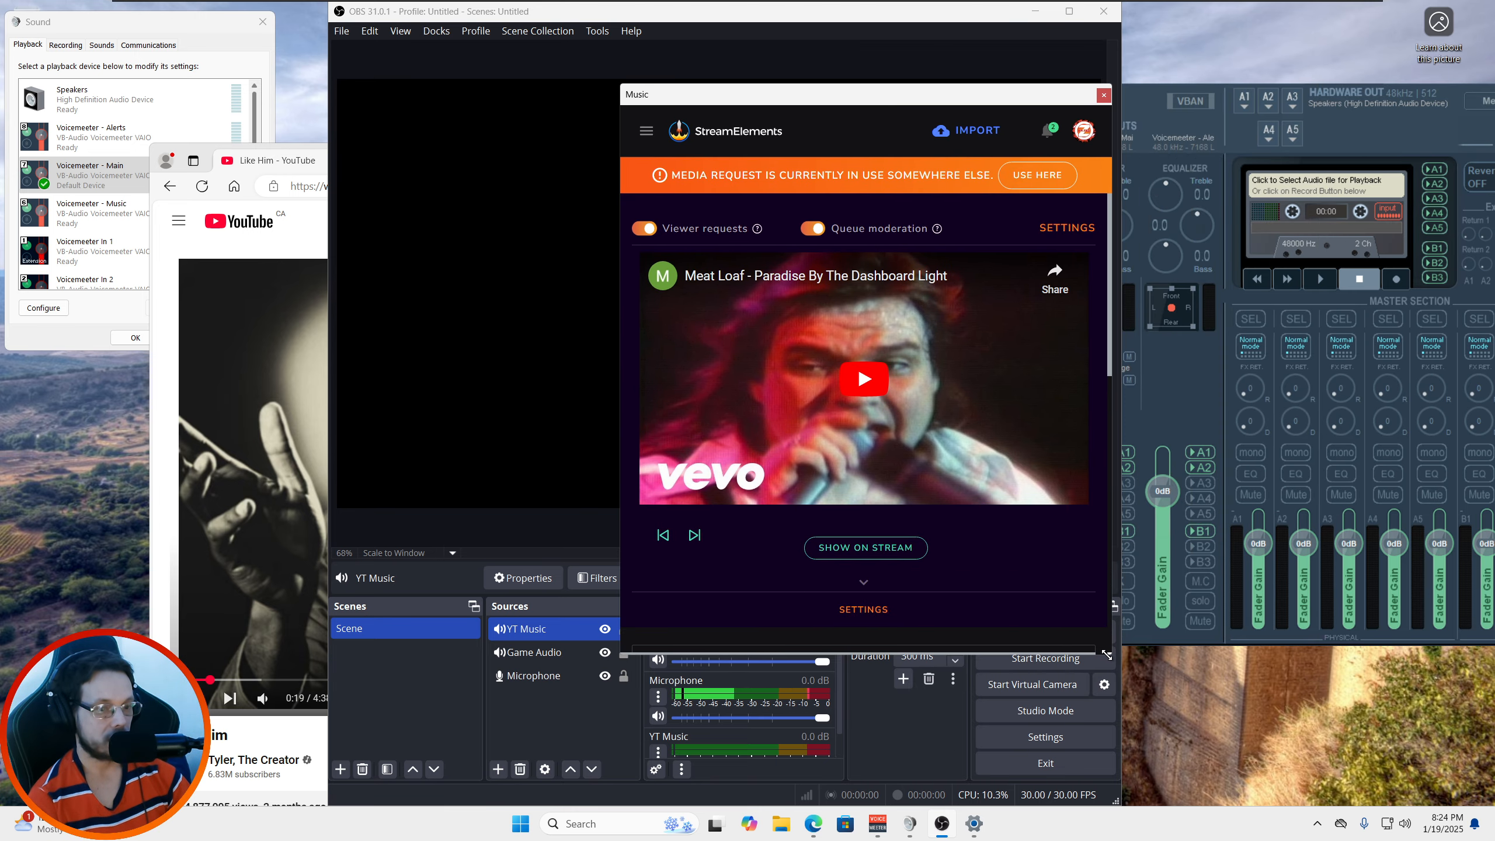
drag(1107, 653, 906, 442)
Arrange OBS and the Music window, then drop Music into OBS beside the preview
drag(647, 96, 833, 53)
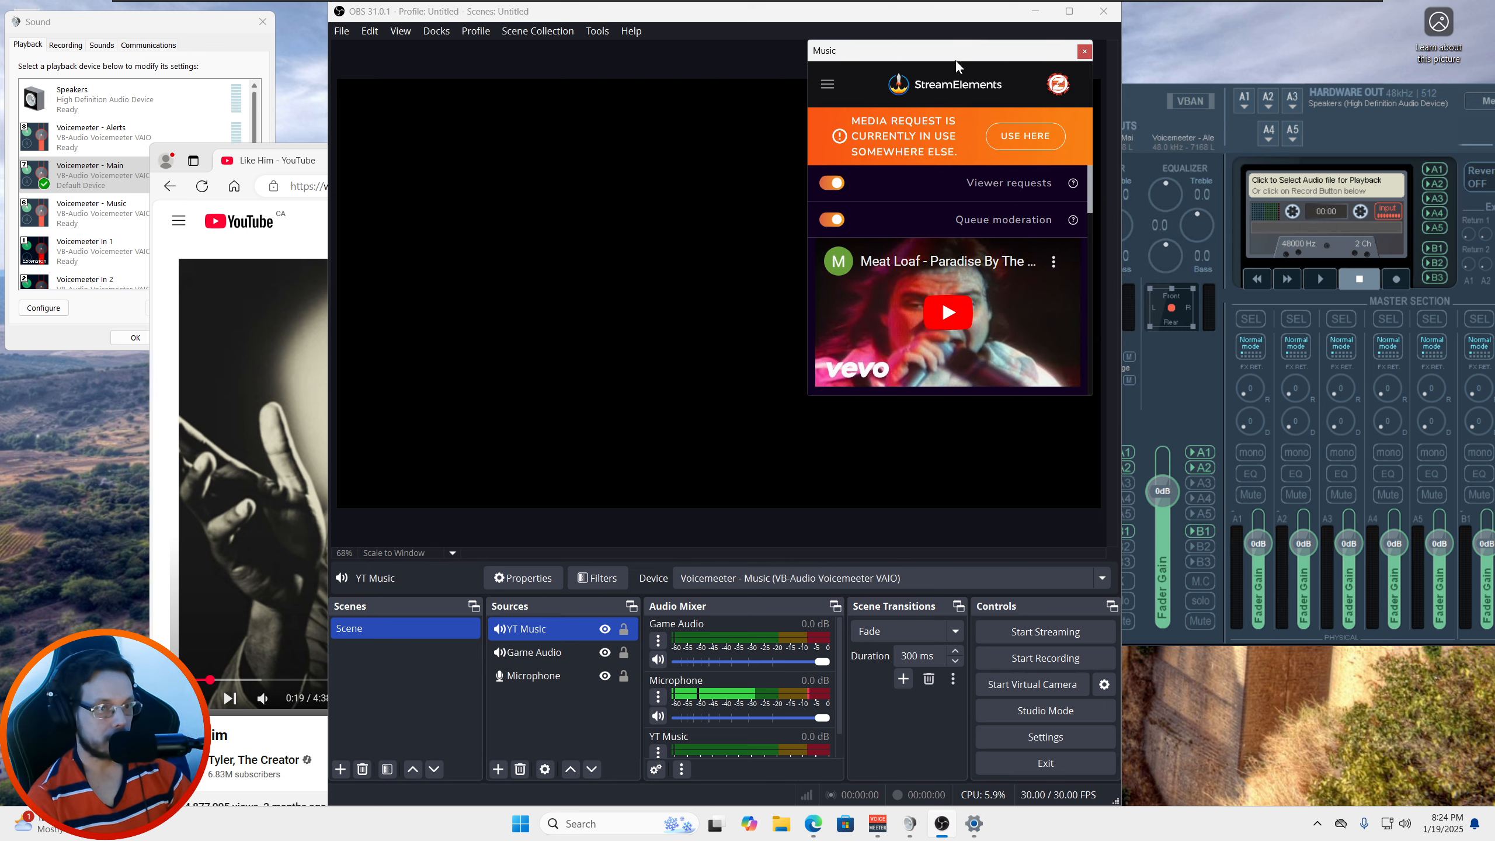
drag(956, 60, 1104, 189)
drag(844, 20, 723, 55)
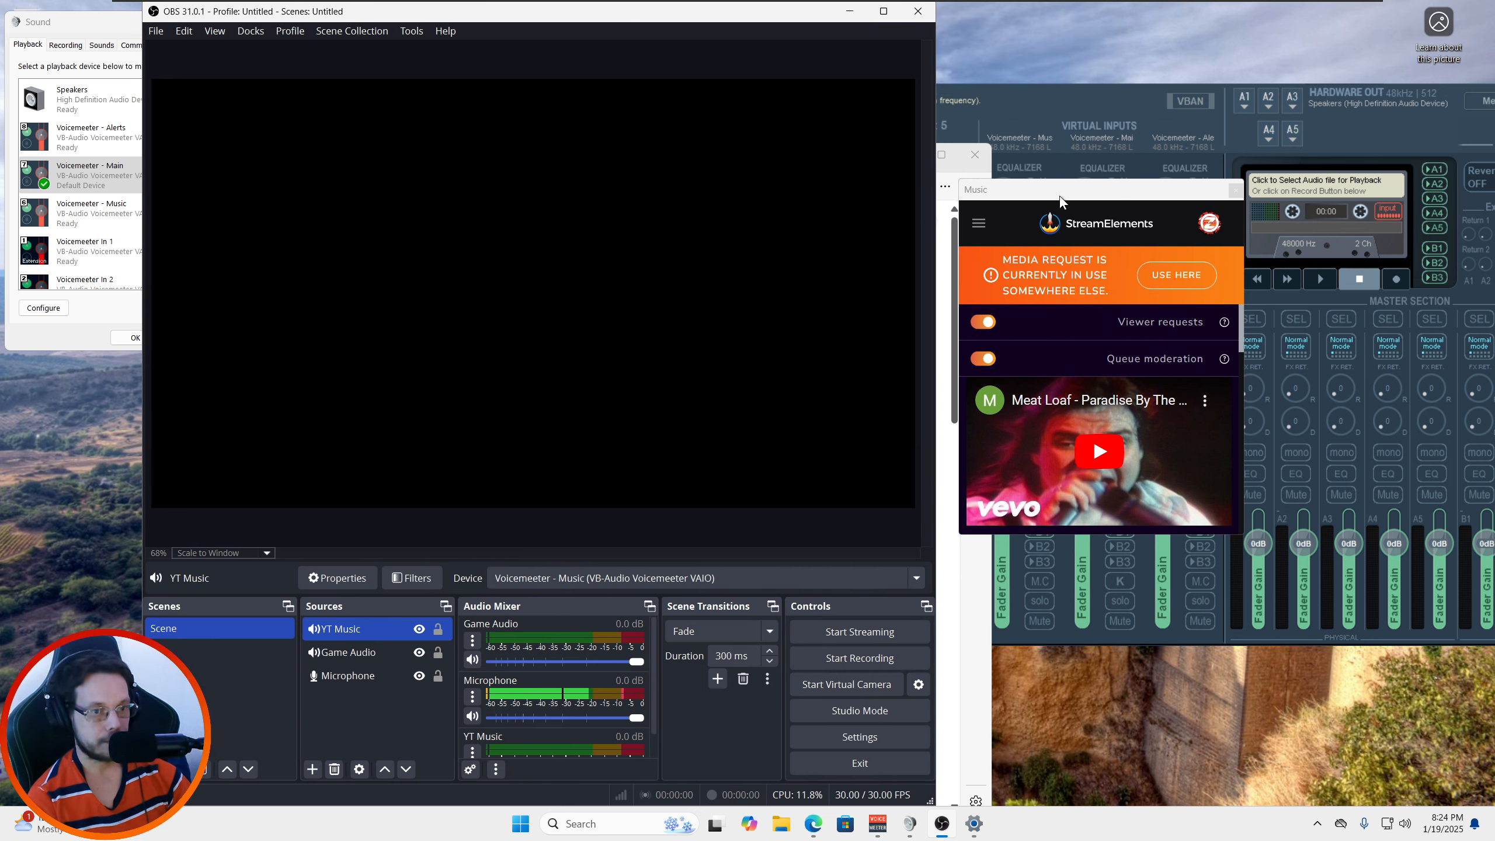
drag(1243, 539, 1182, 295)
drag(1062, 194, 764, 130)
drag(883, 232, 1124, 515)
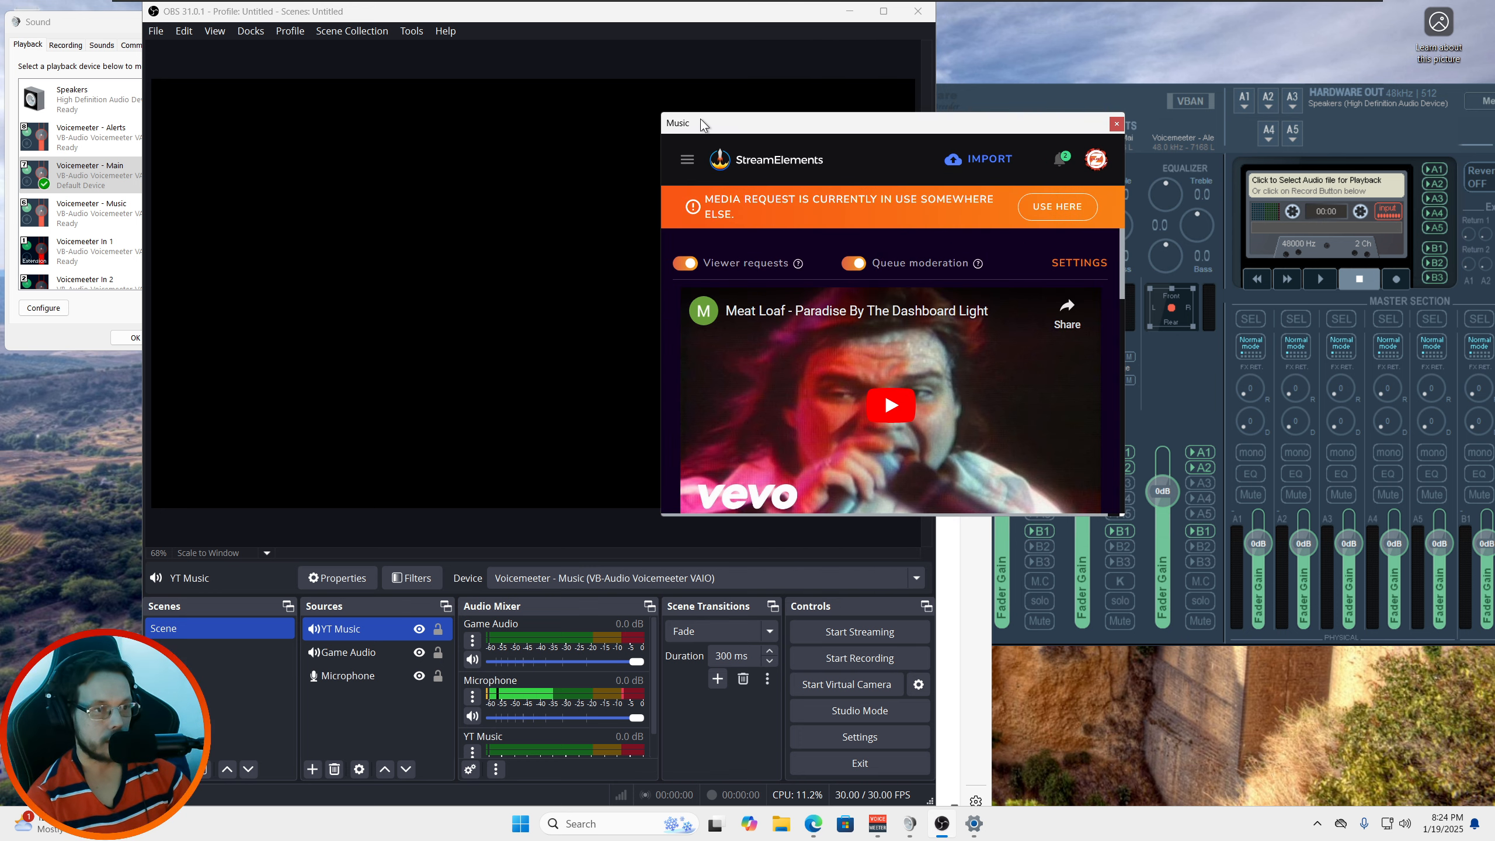
drag(702, 124, 652, 154)
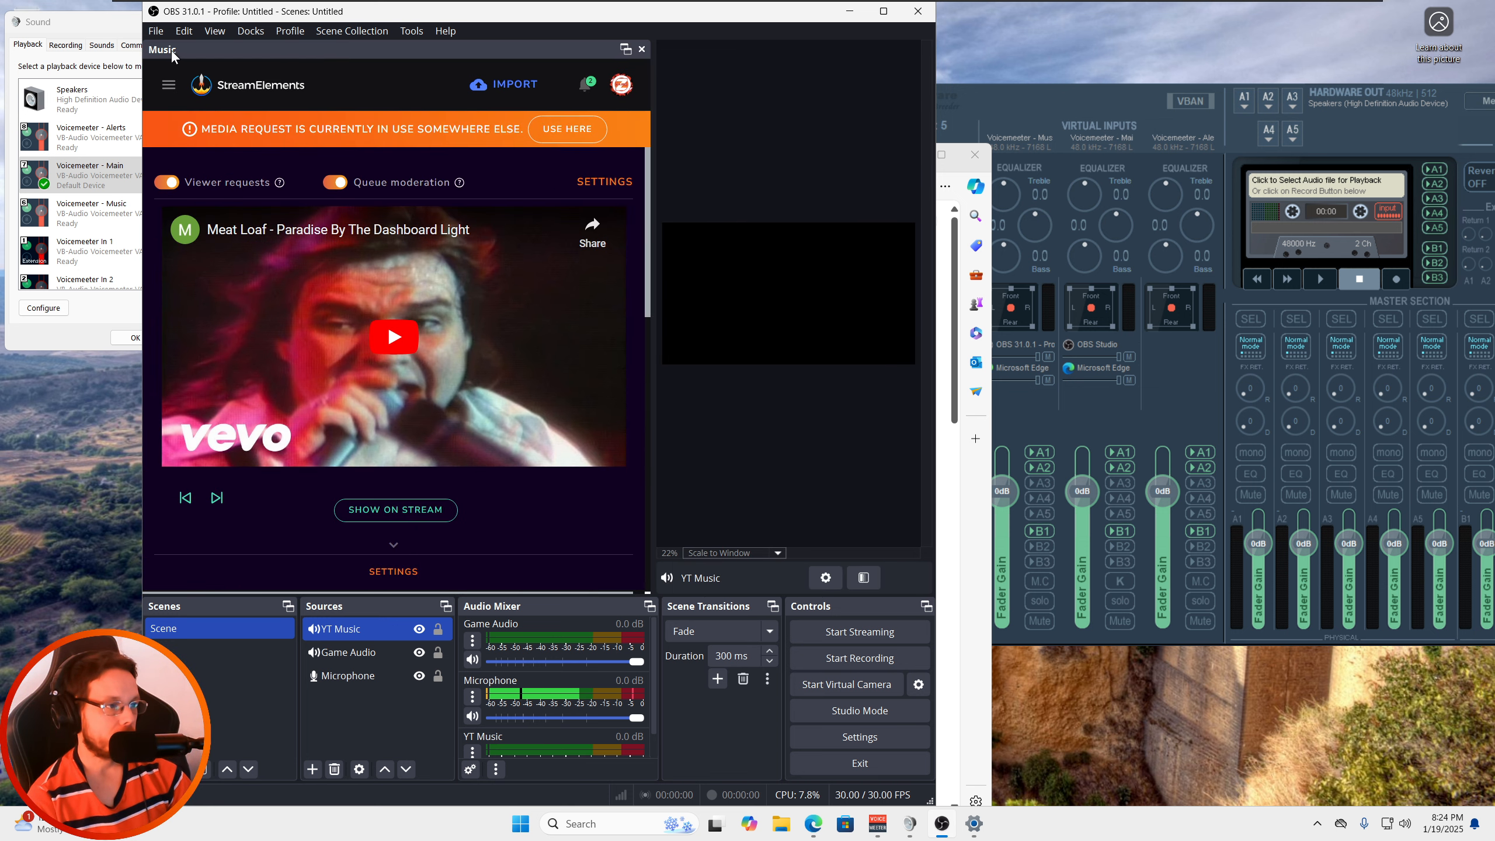
Narrow the docked Music panel to widen the preview and start the StreamElements video
drag(165, 53, 192, 263)
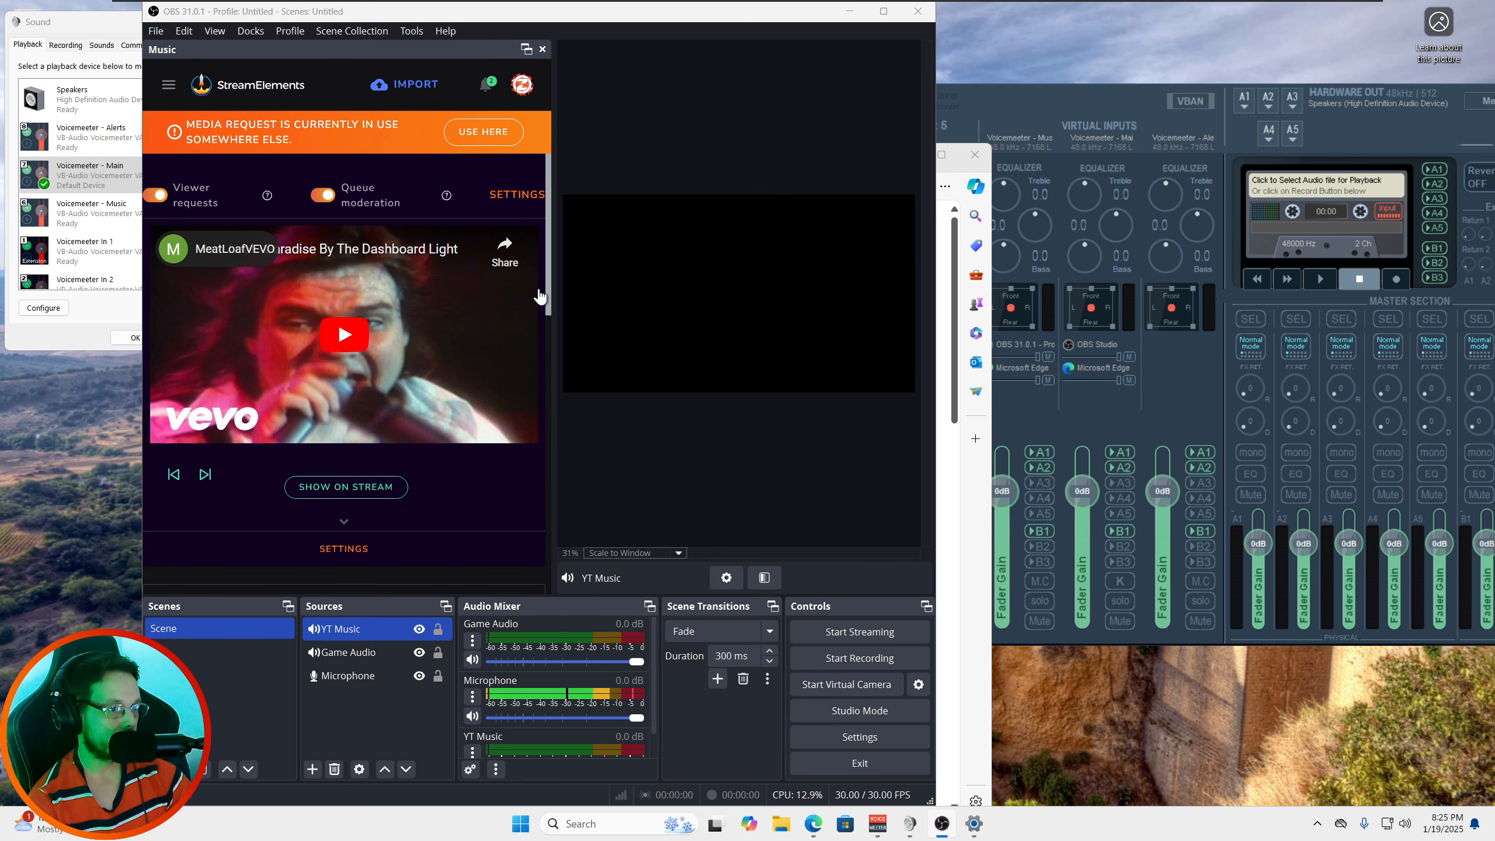
drag(556, 291, 417, 296)
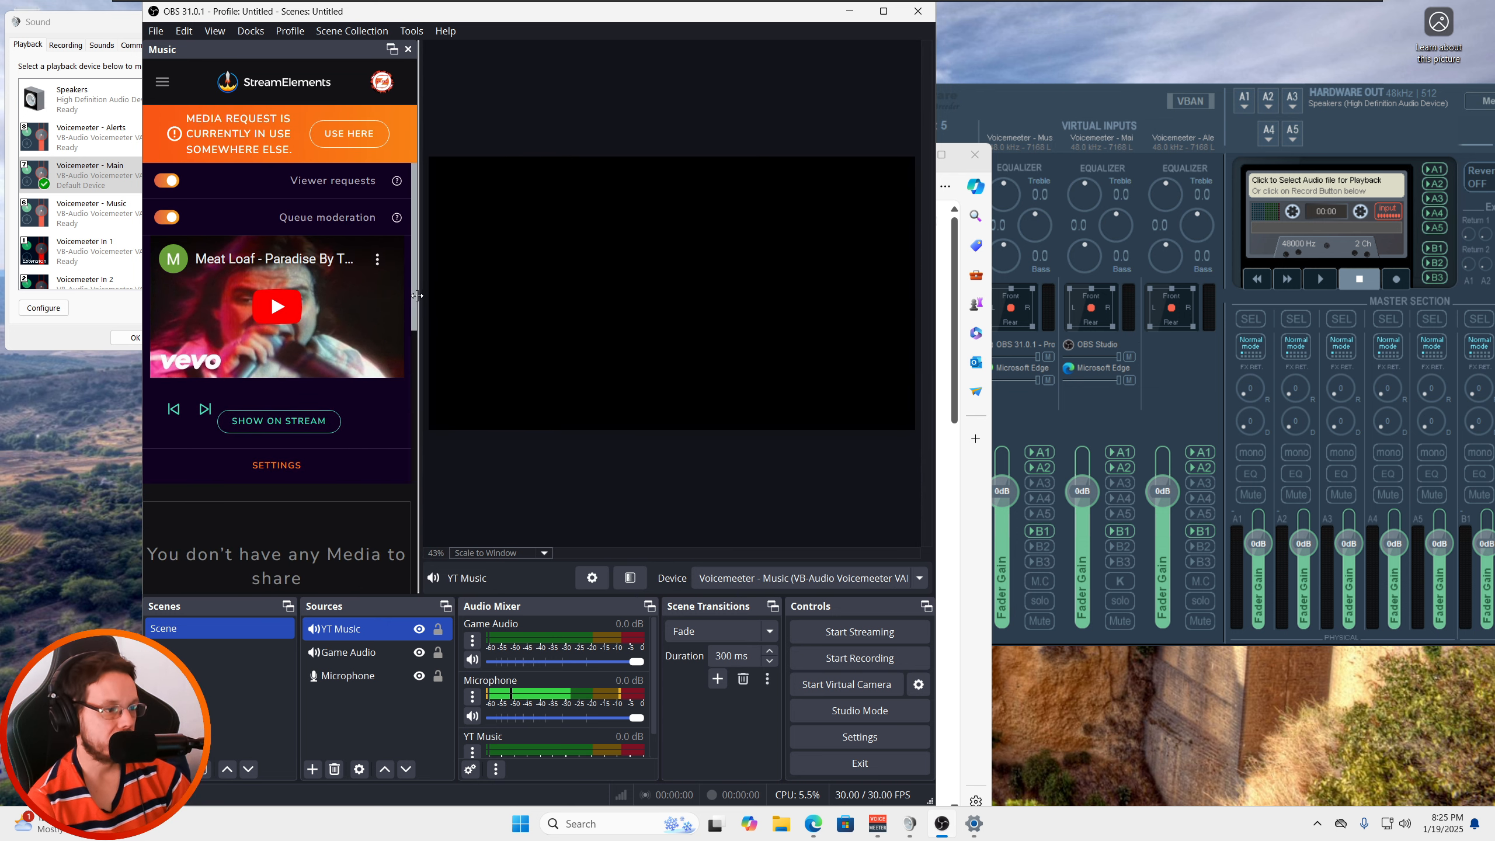
click(276, 306)
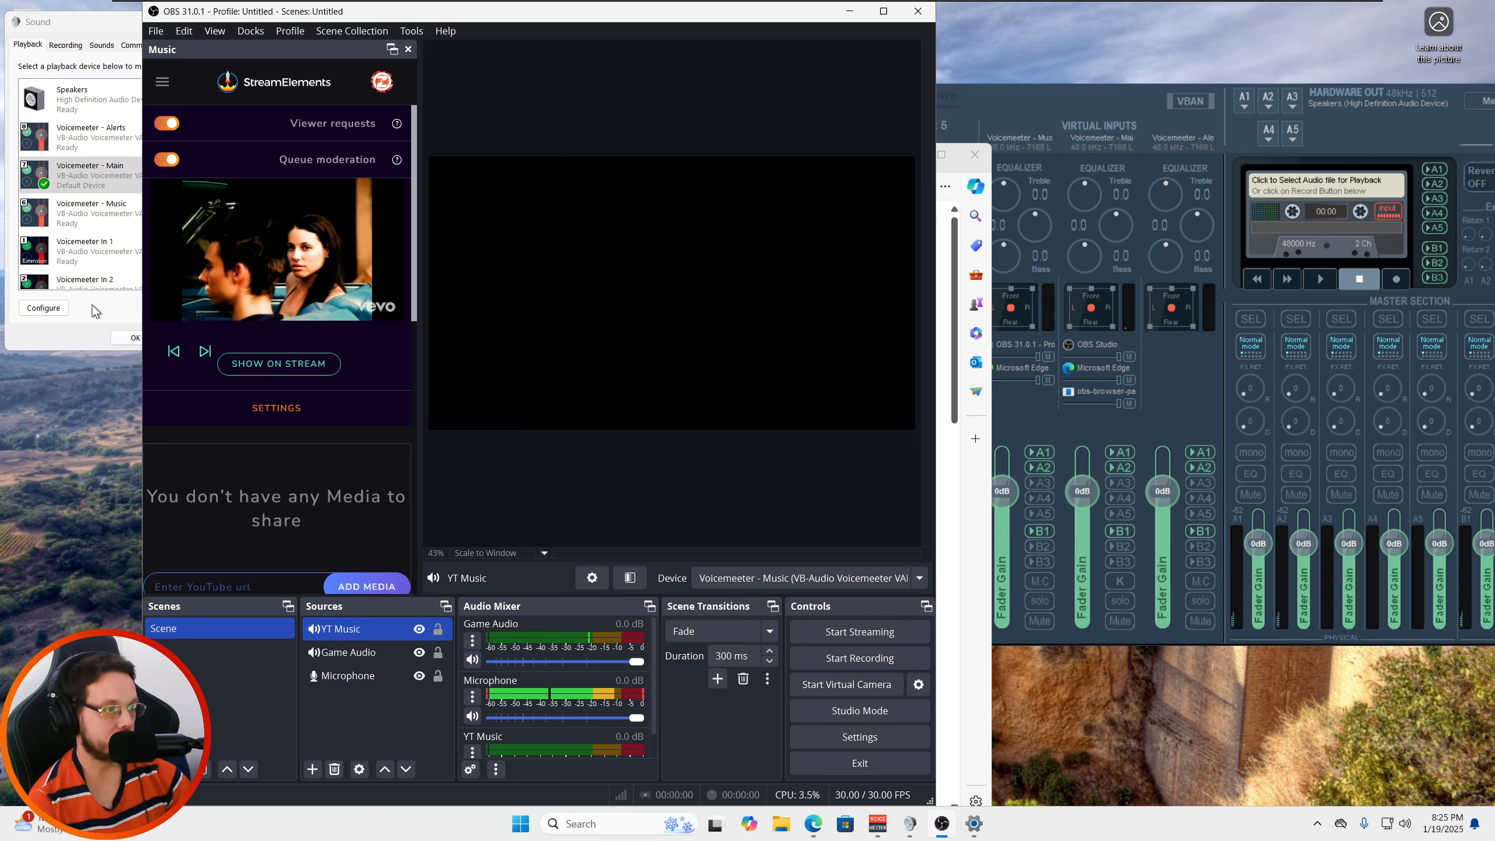
Close the Windows Sound dialog and the YouTube Edge window
click(126, 338)
click(989, 450)
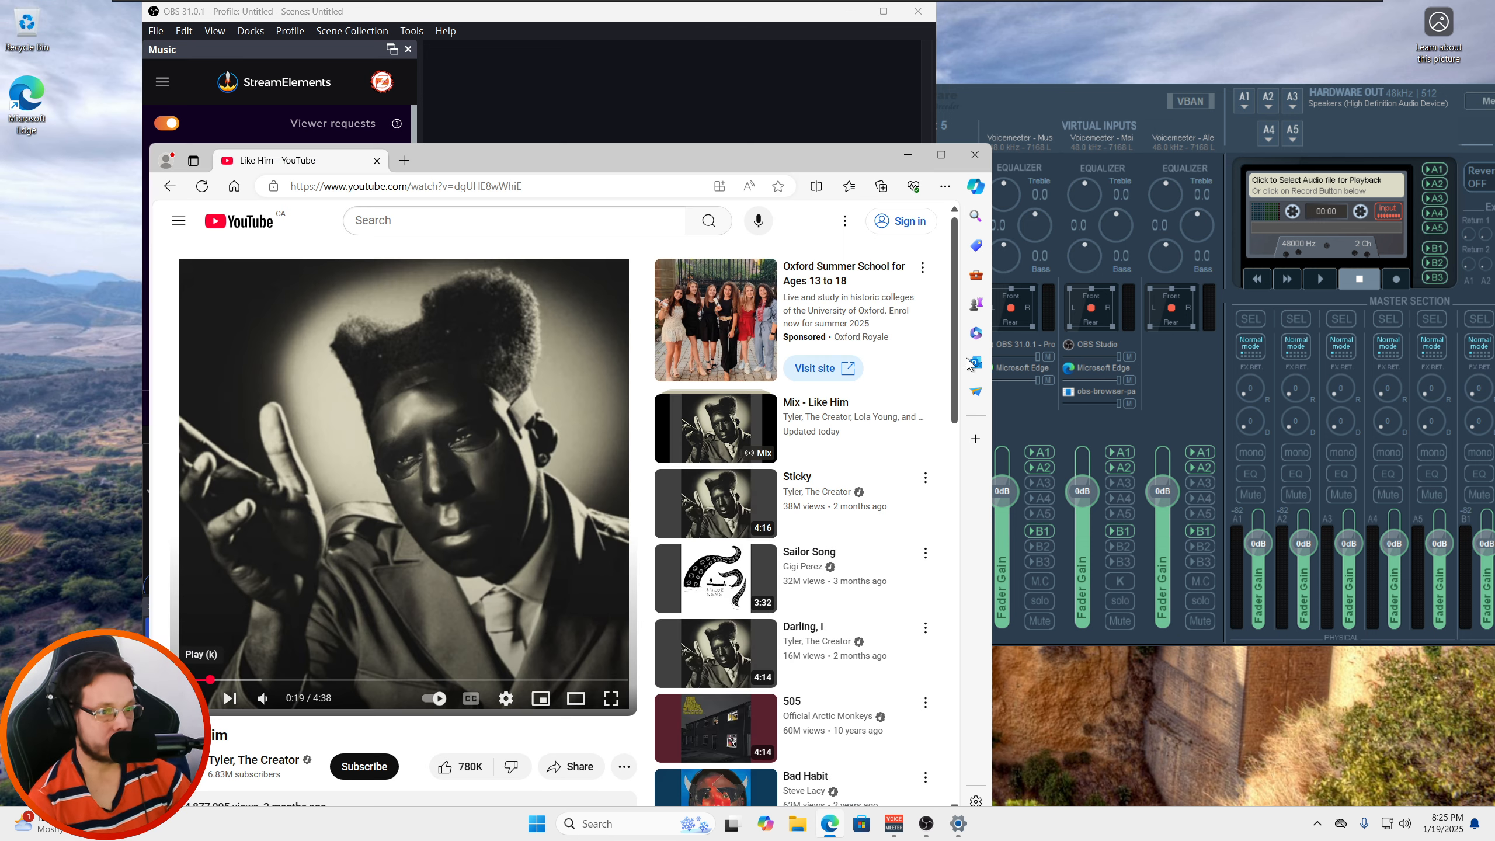
click(974, 154)
right_click(1405, 823)
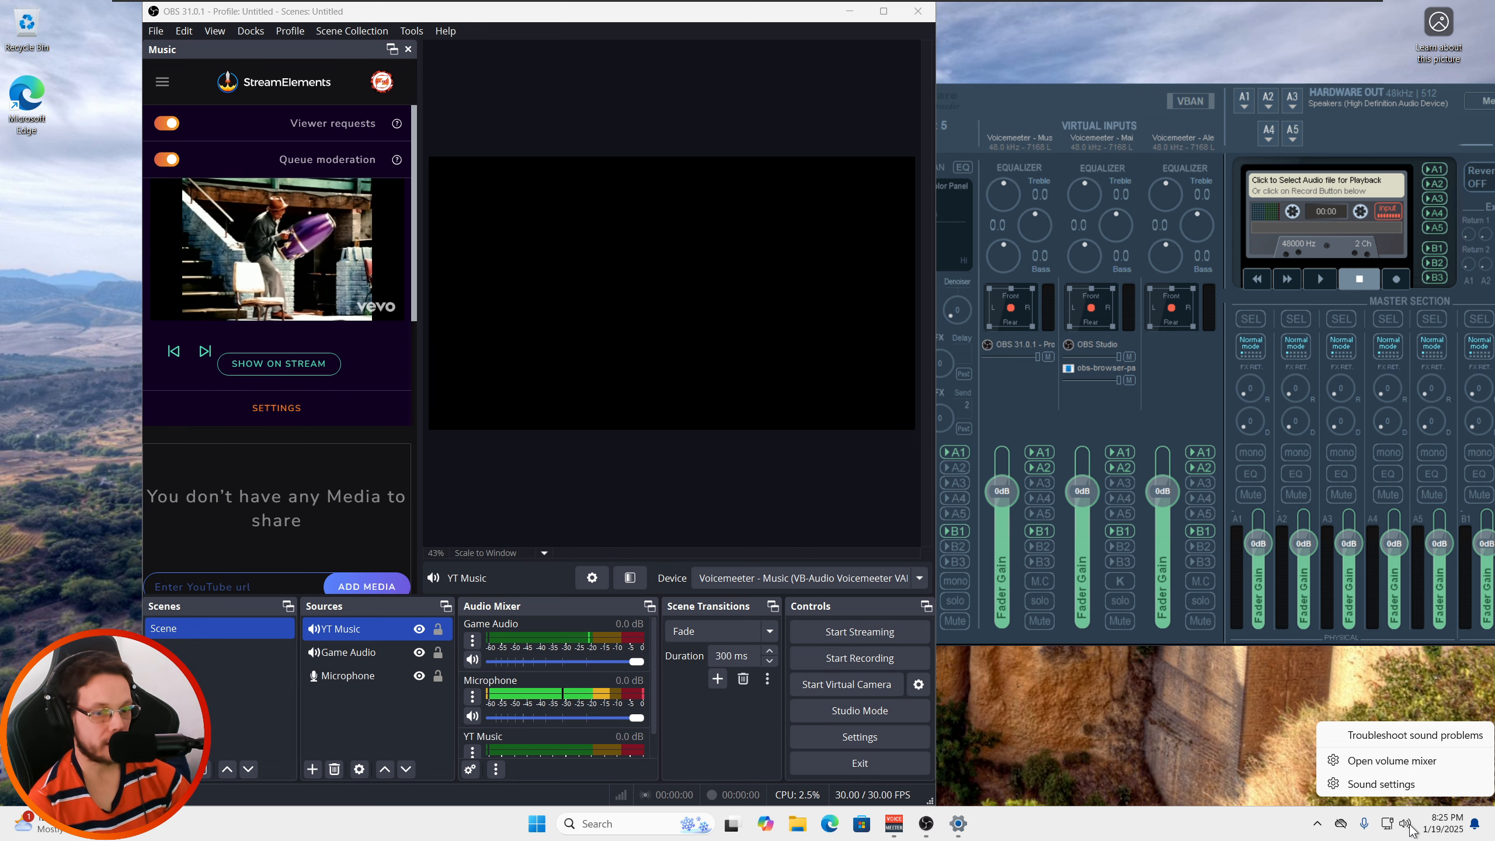
In the Volume mixer, set obs-browser-page's output device to Voicemeeter - Music, then close Settings
click(1372, 787)
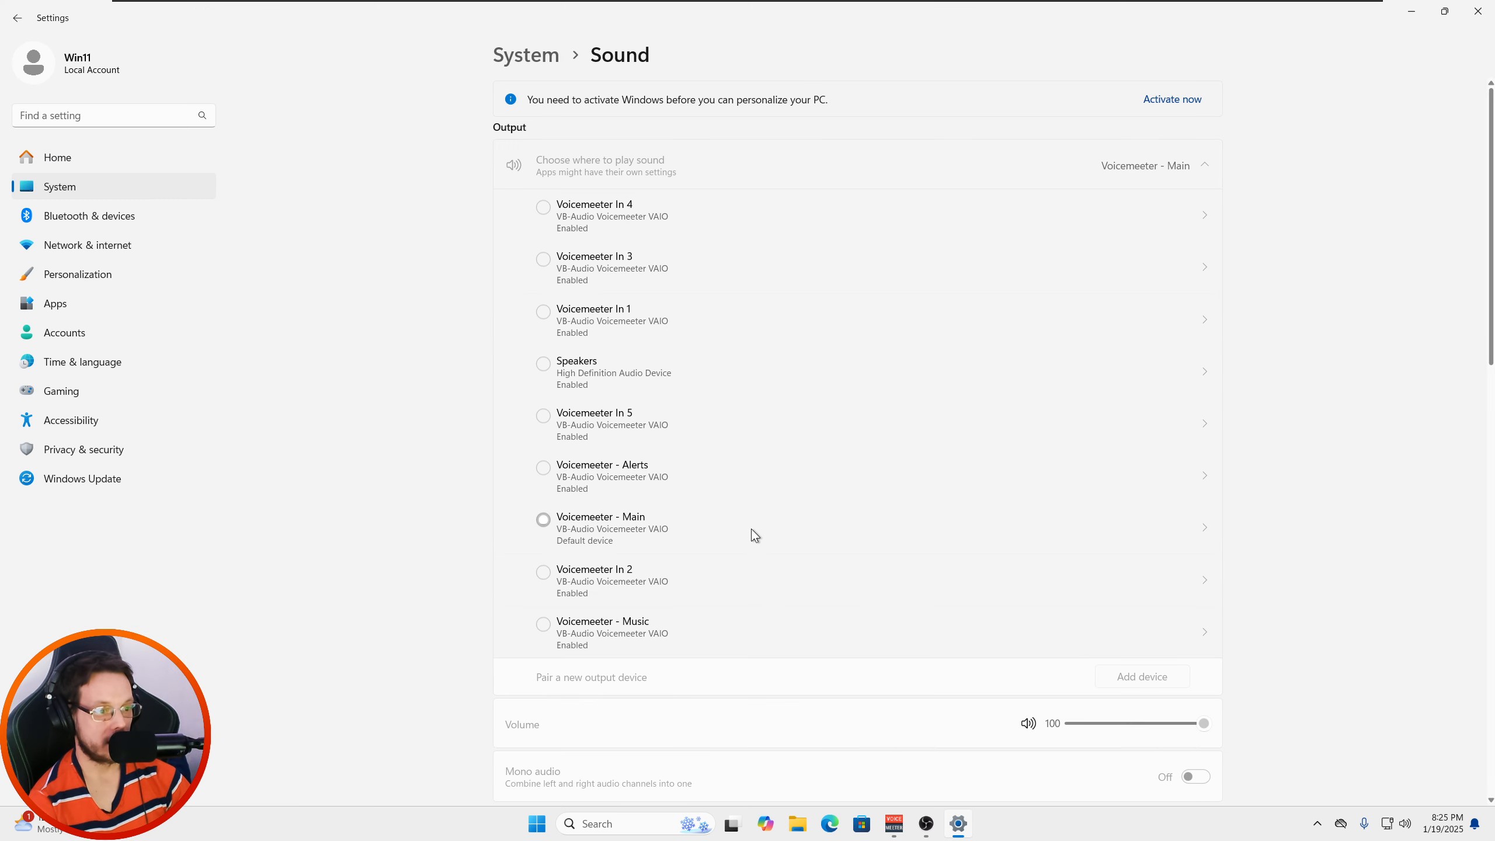
scroll(751, 528, down, 10)
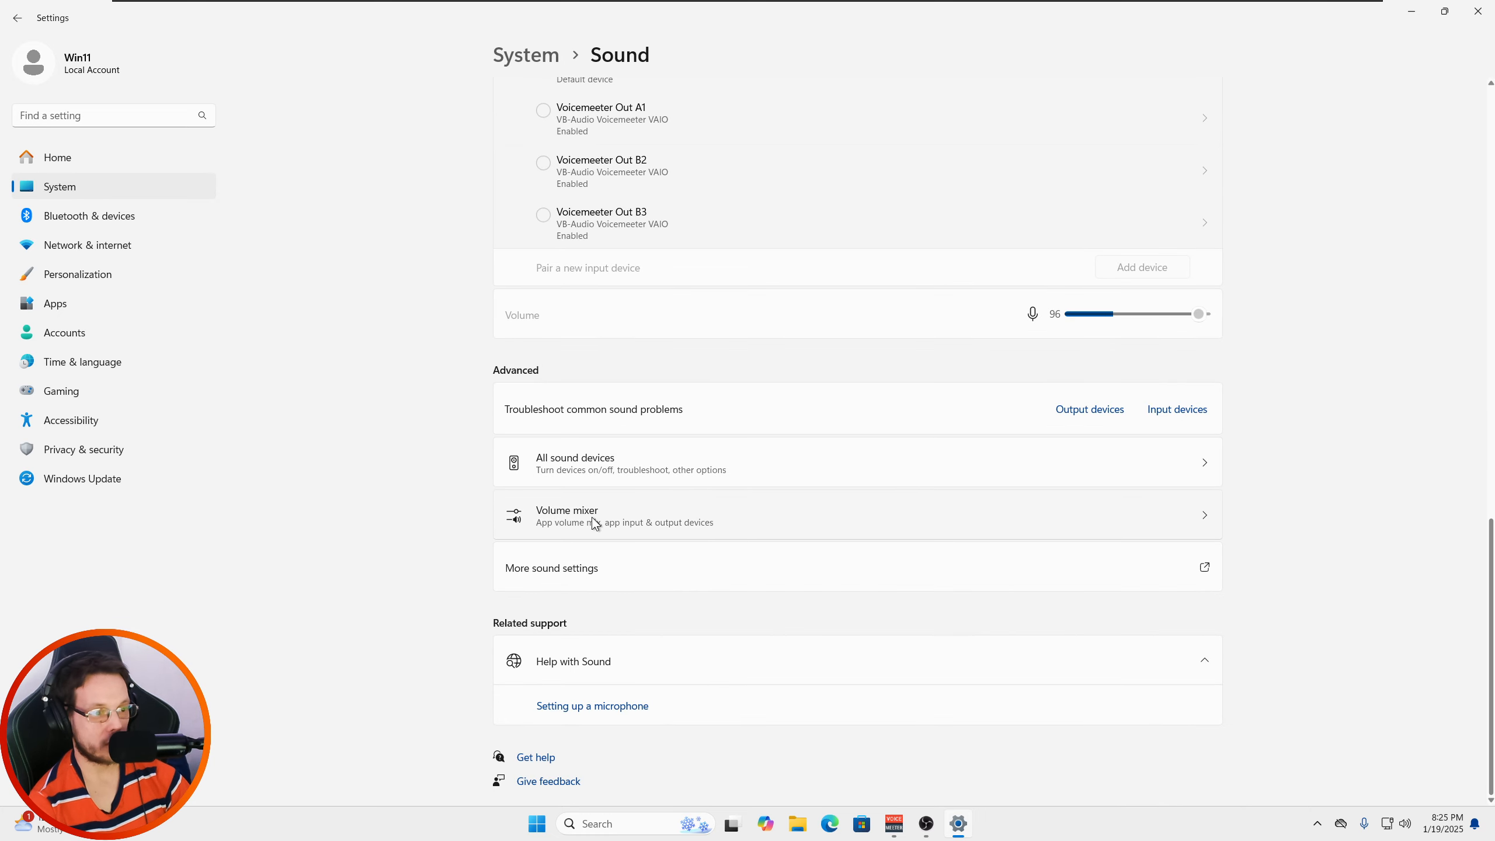
click(594, 523)
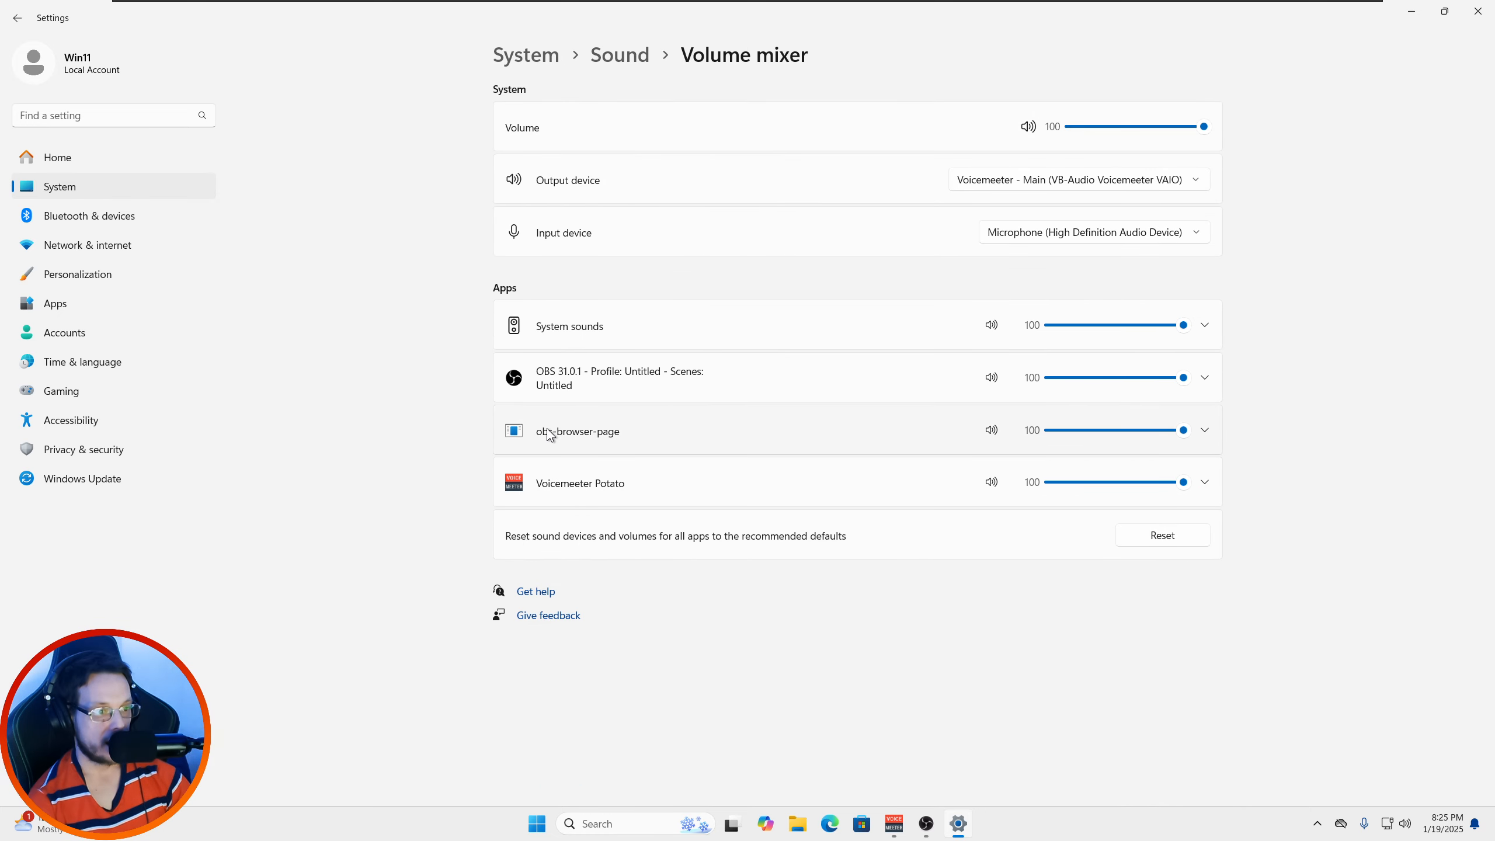
click(598, 443)
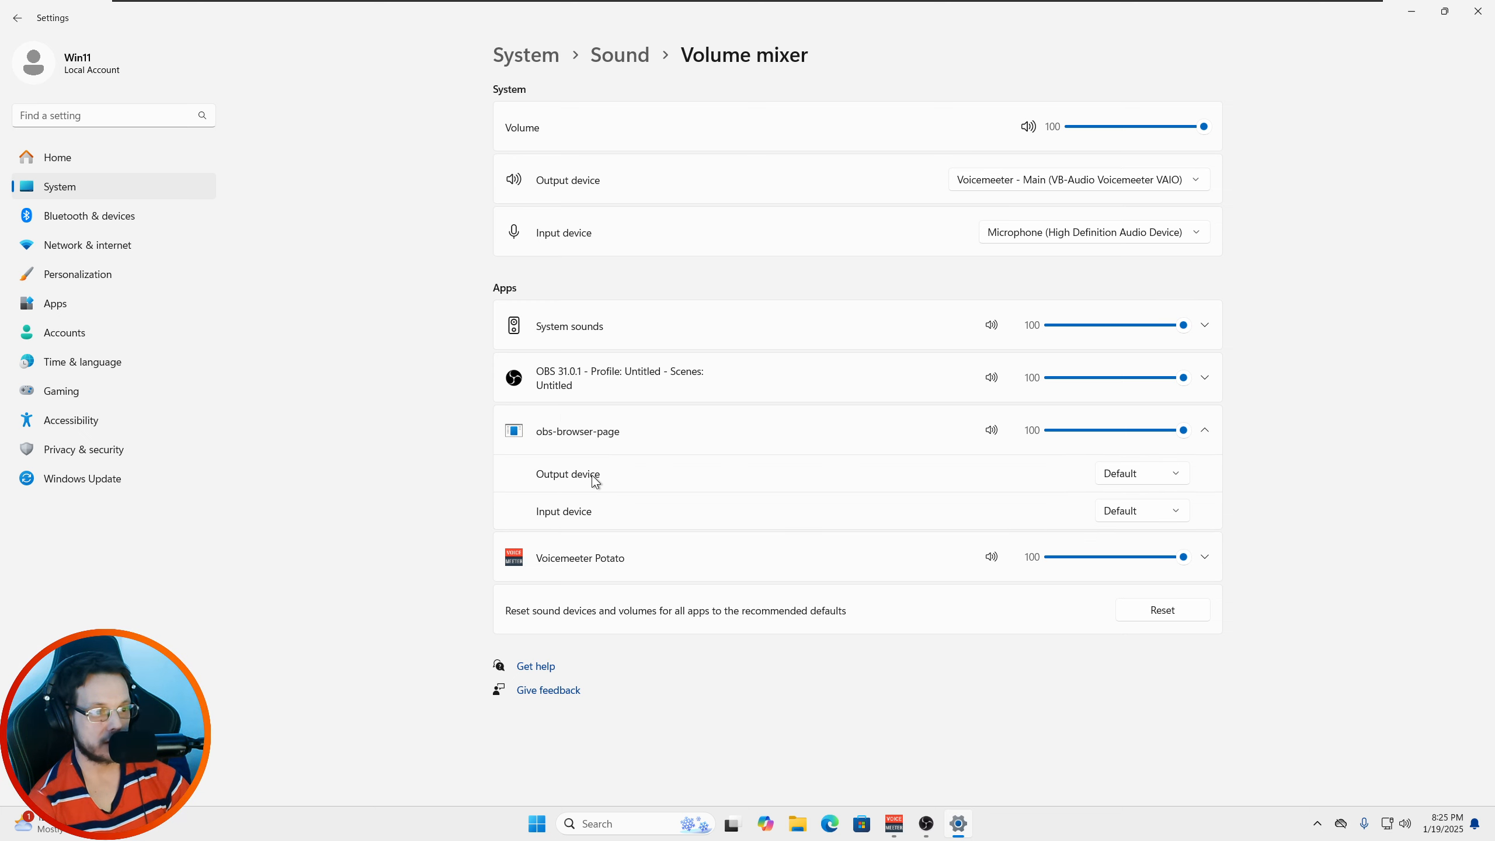
click(1106, 474)
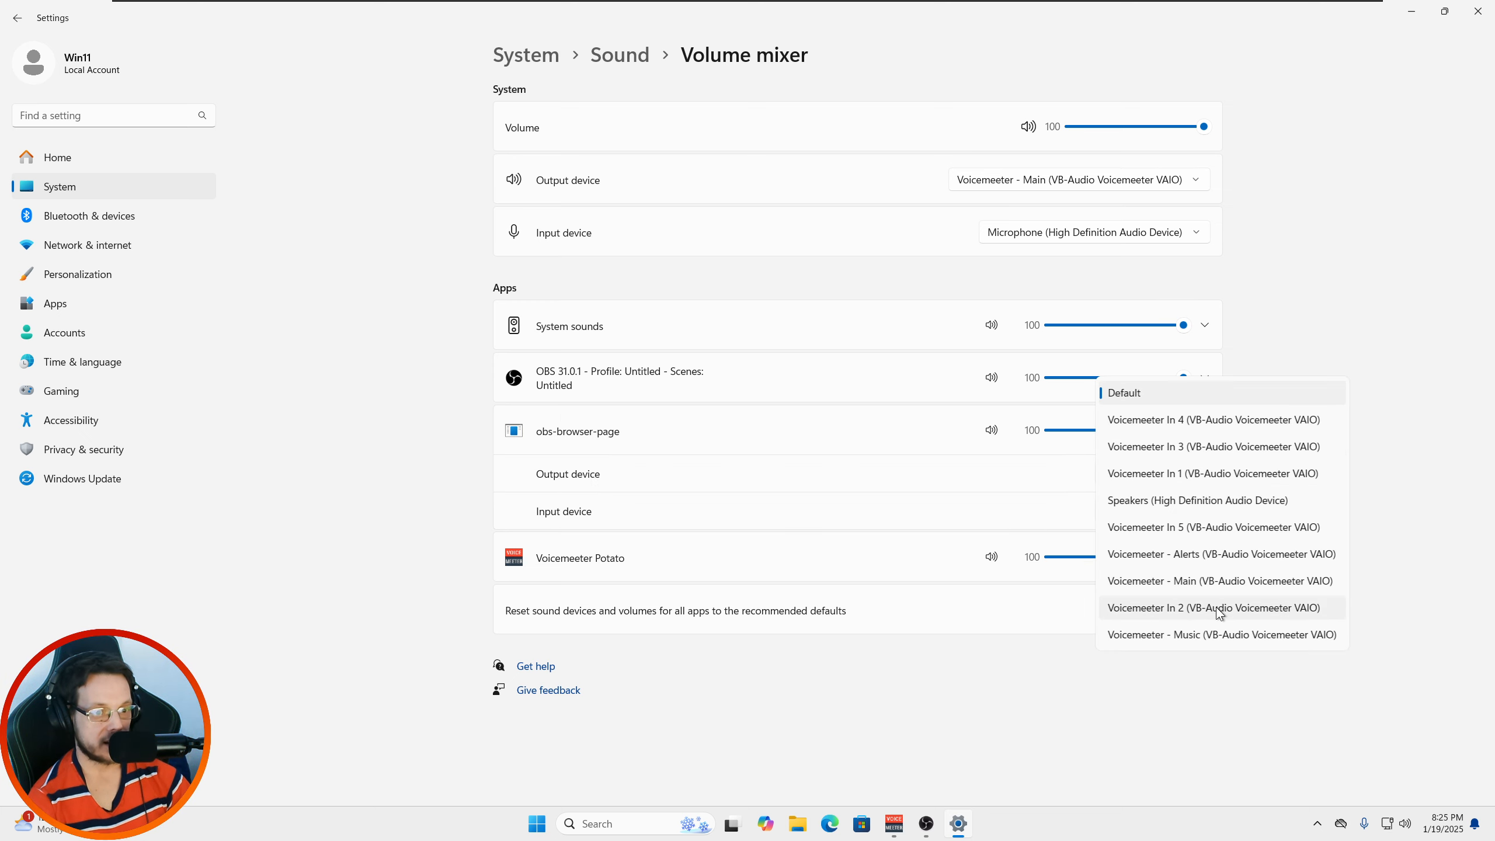
click(1224, 635)
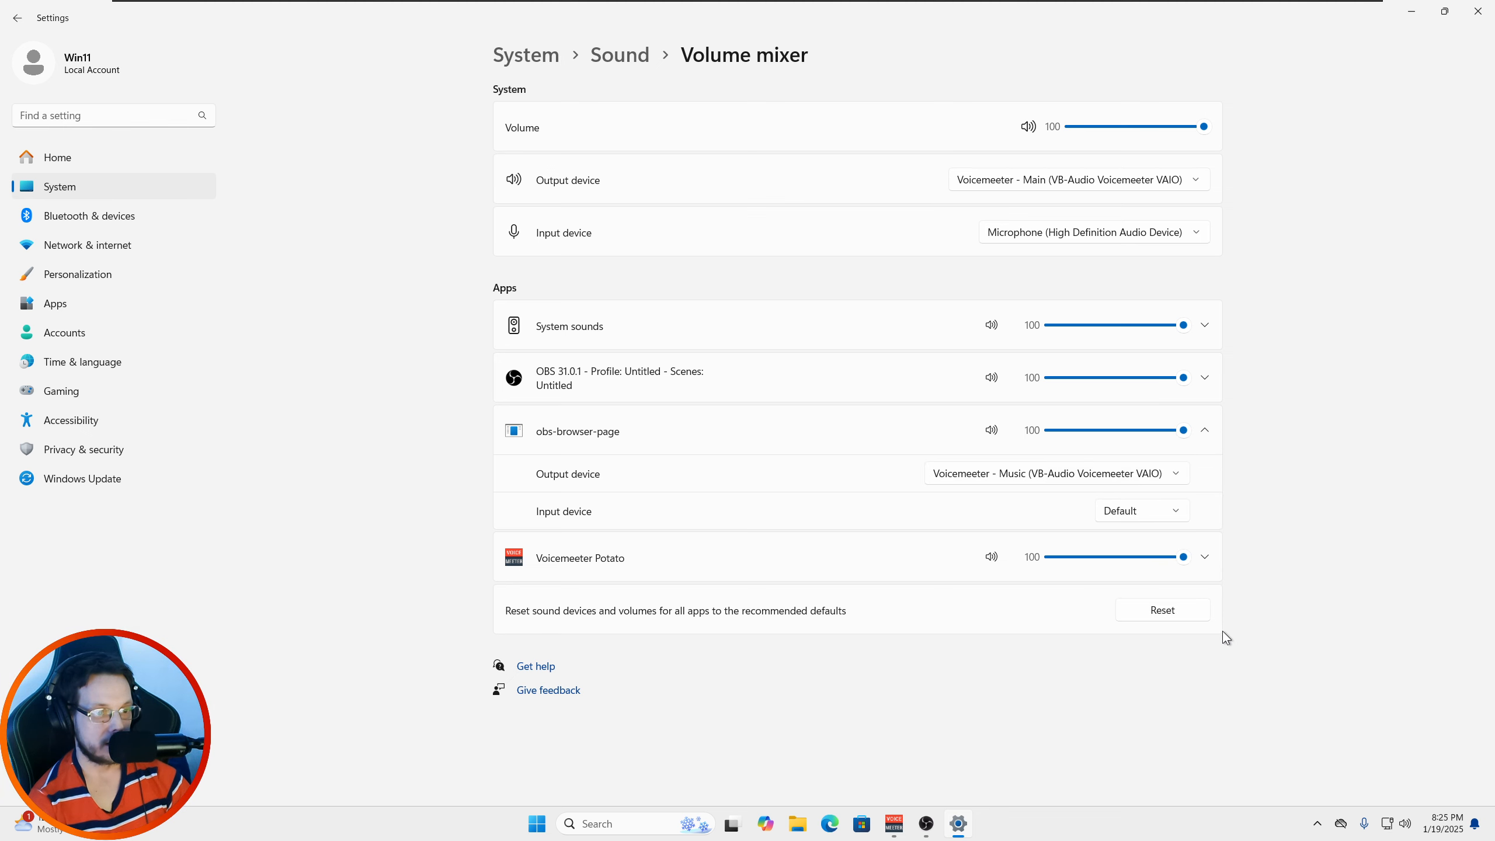
click(1477, 11)
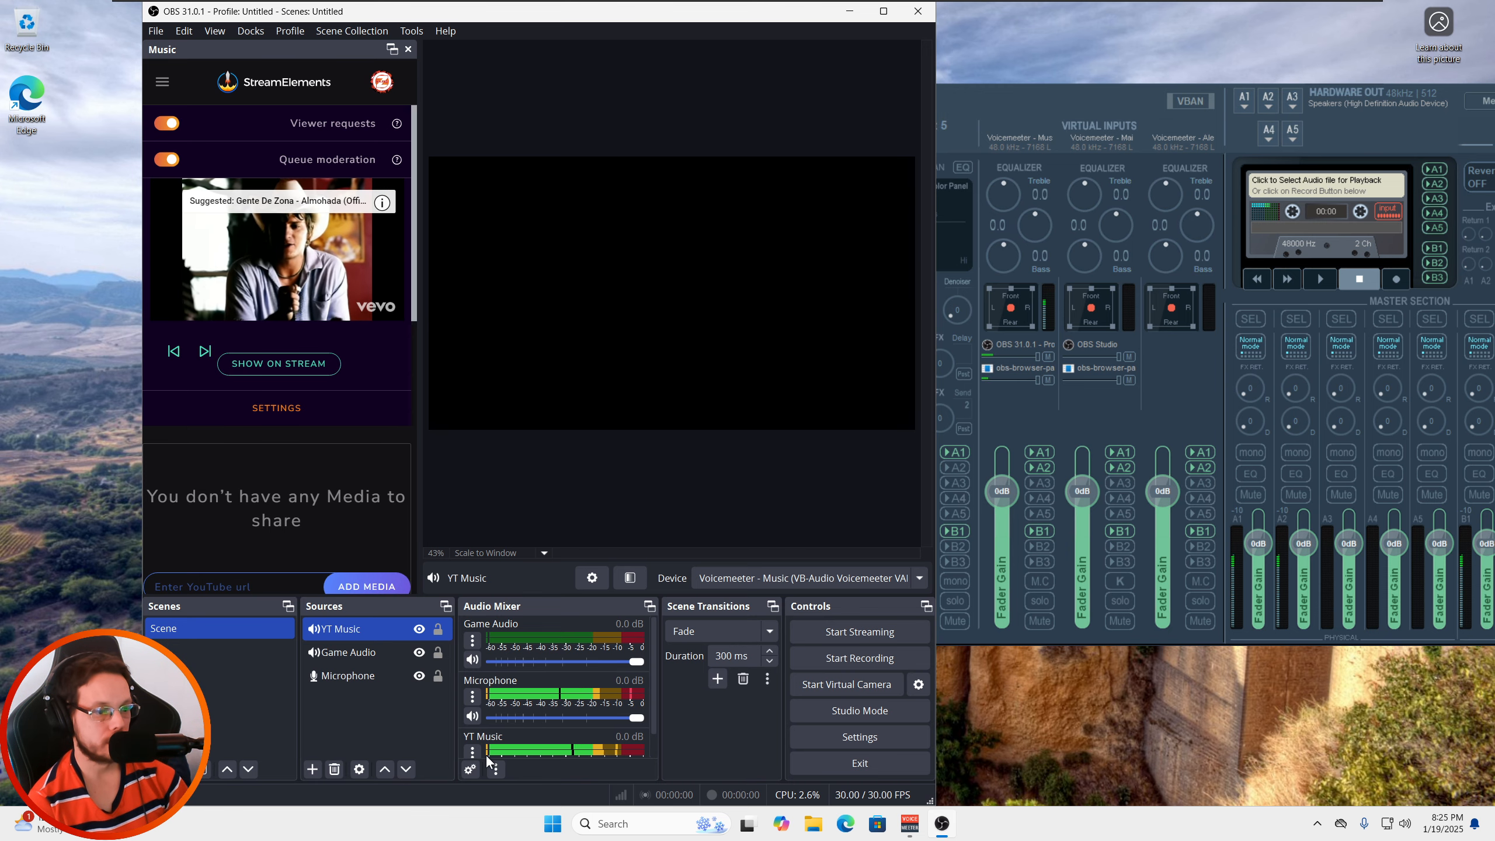
Choose Voicemeeter - Alerts as the Audio monitoring device in Settings and confirm with OK
mouse_move(231, 318)
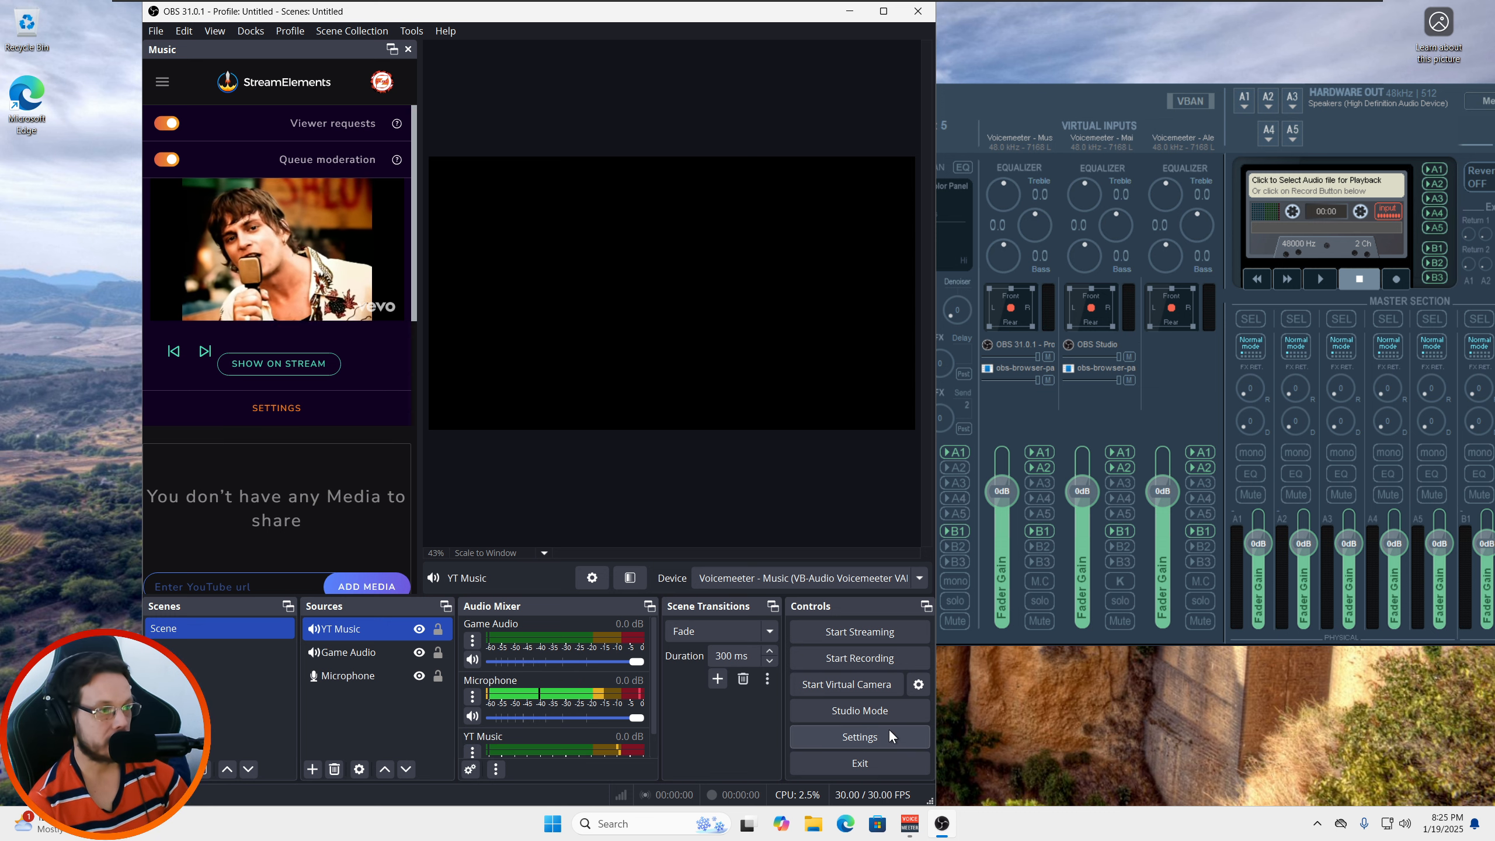
click(859, 737)
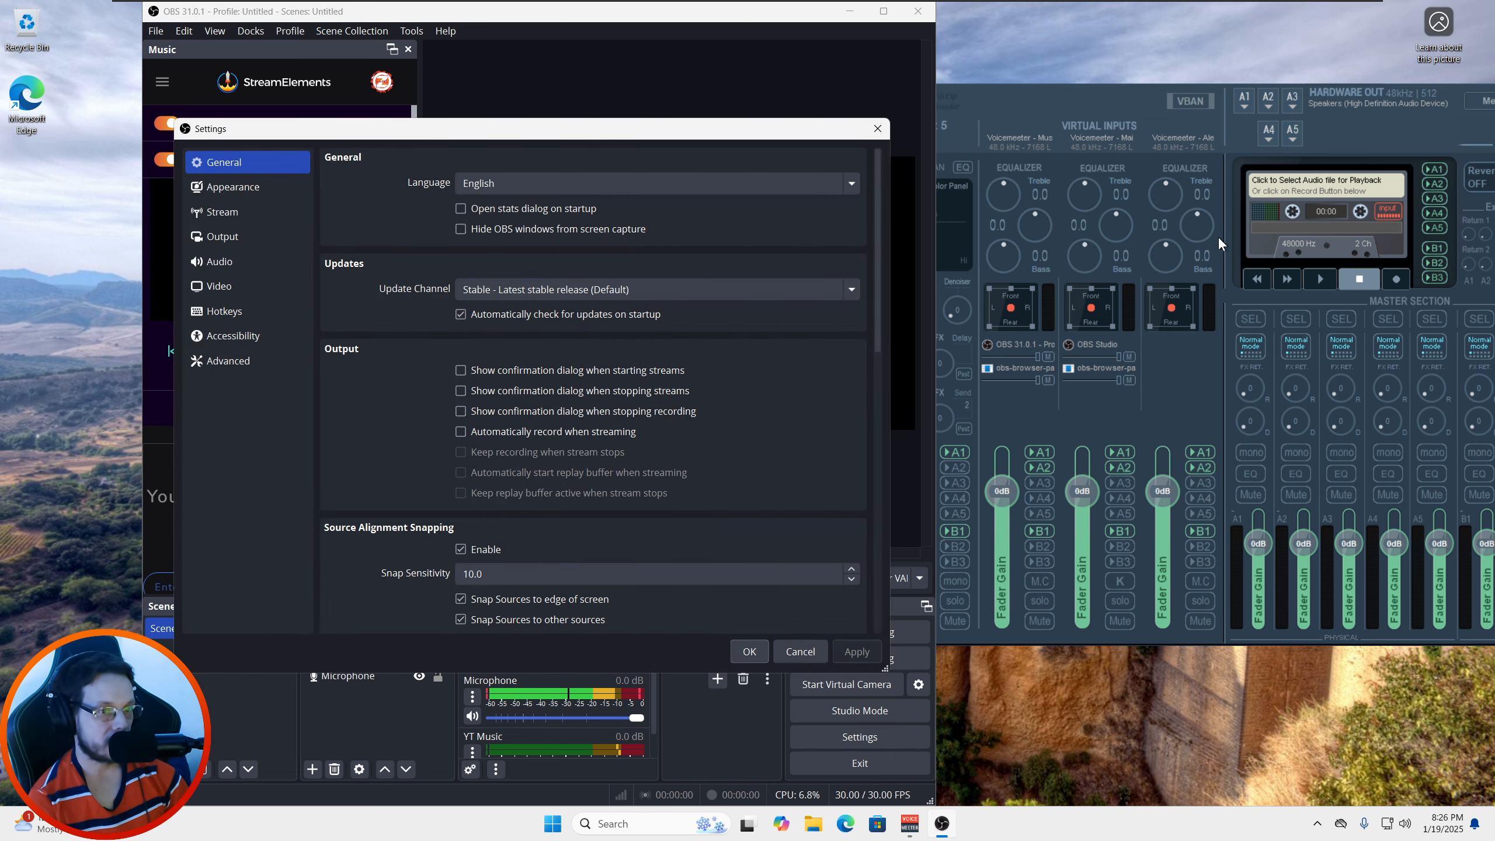
drag(476, 129, 624, 94)
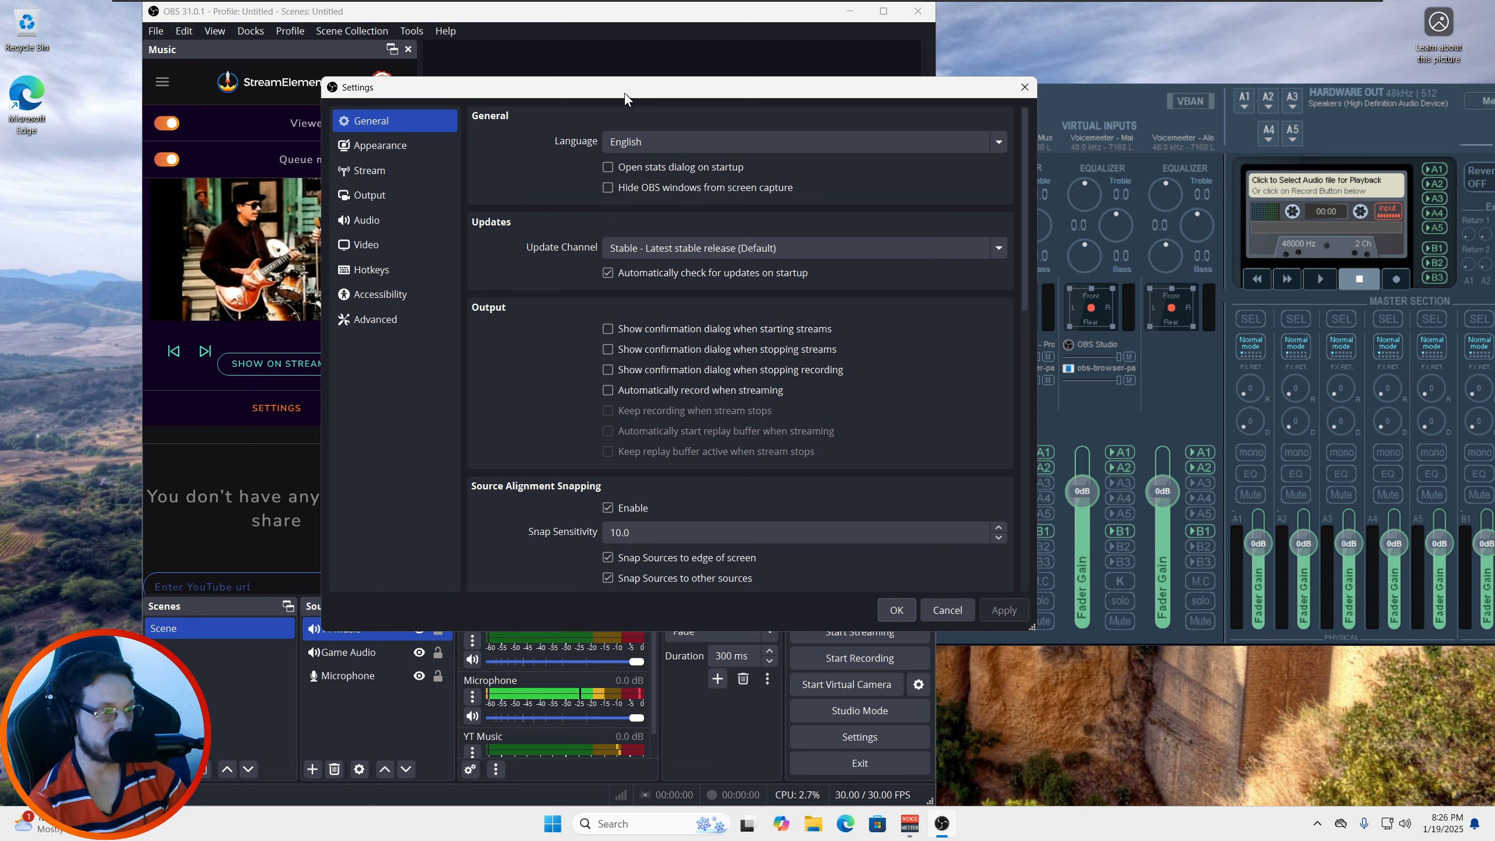
click(388, 225)
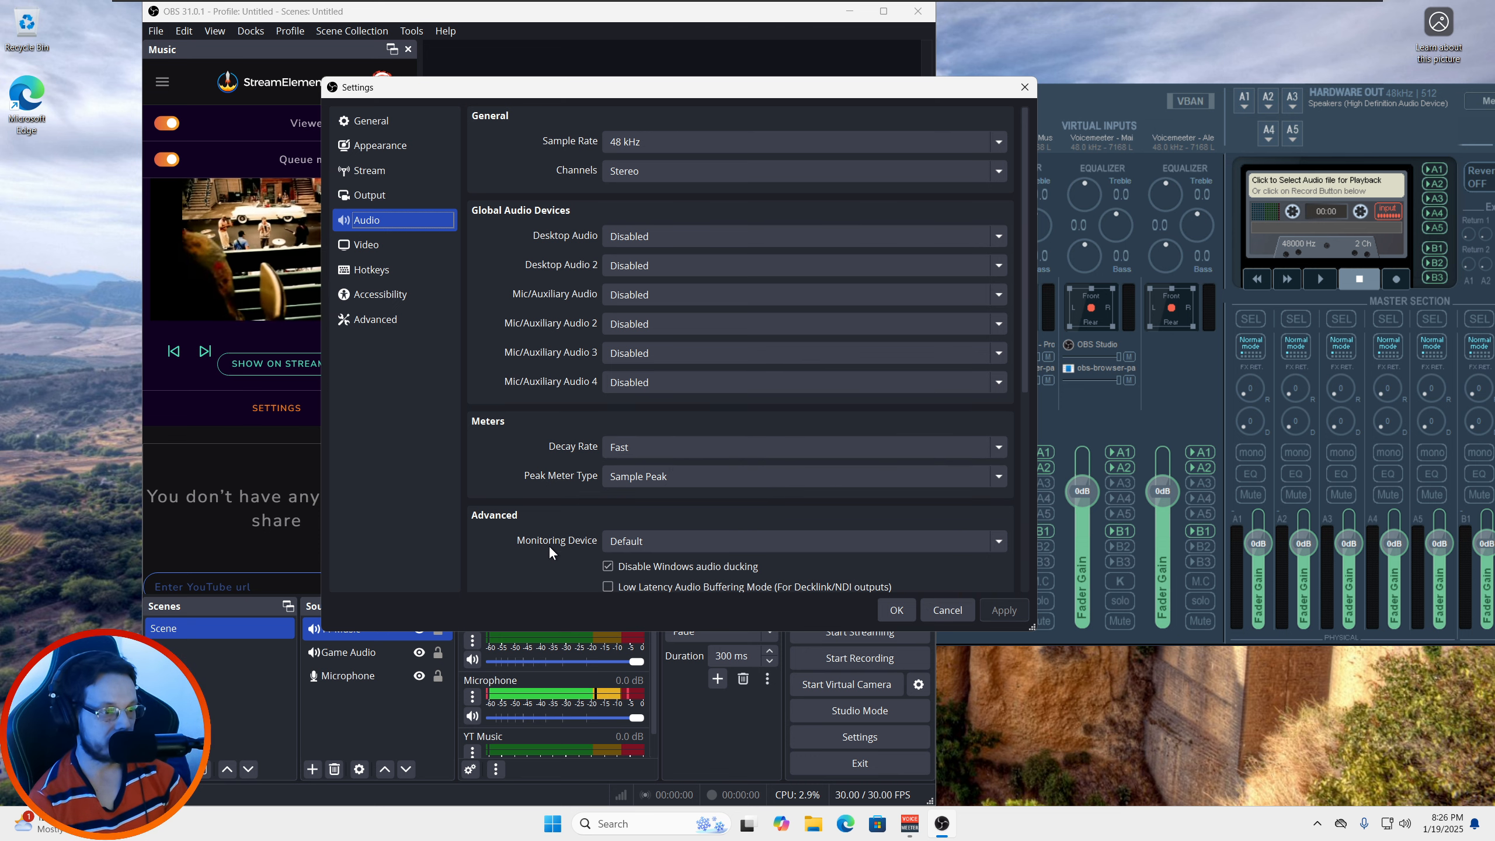
click(665, 543)
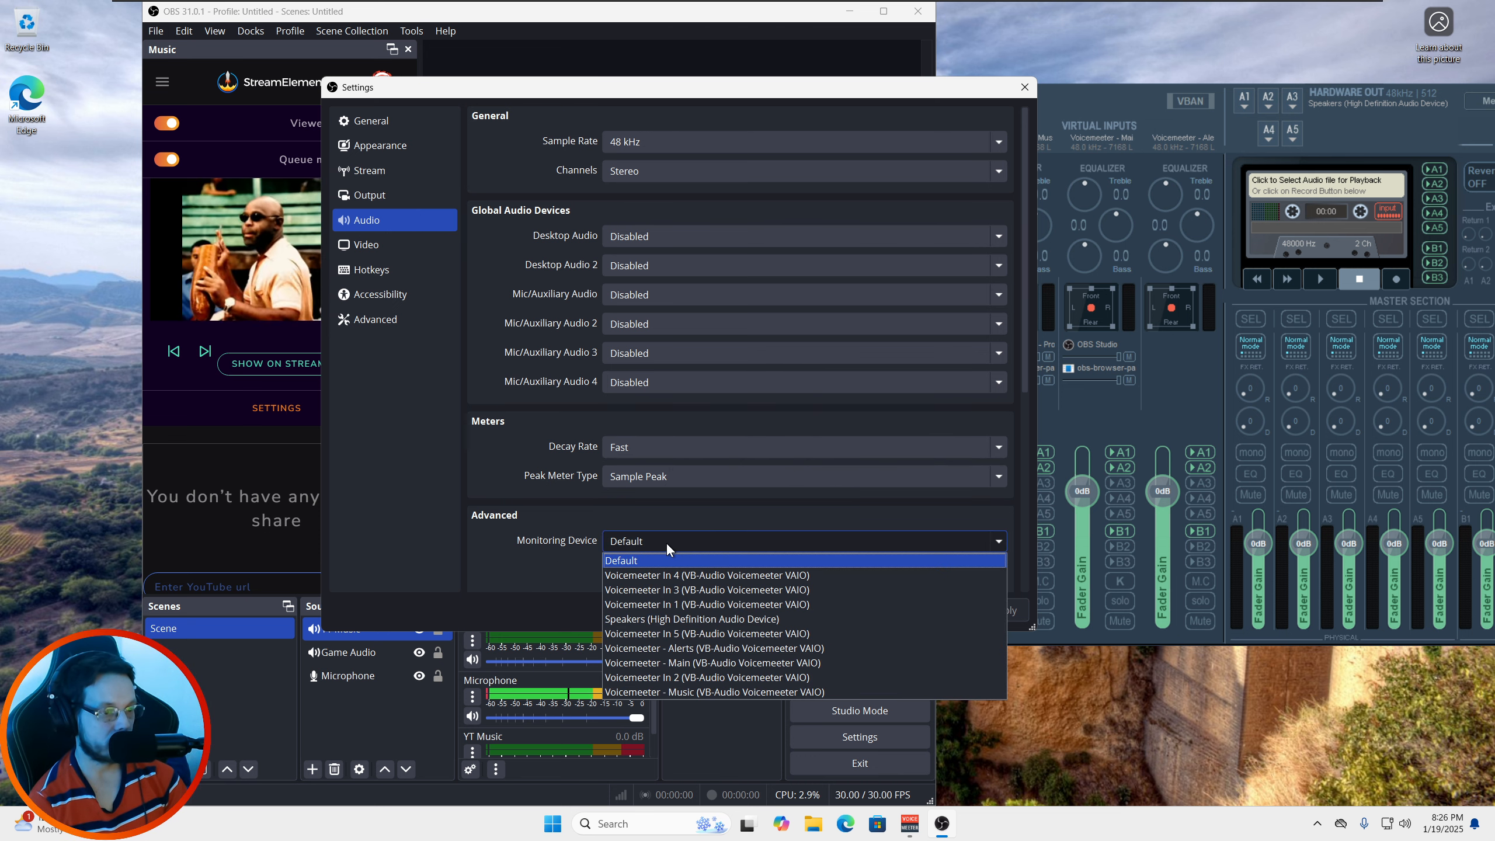
click(694, 648)
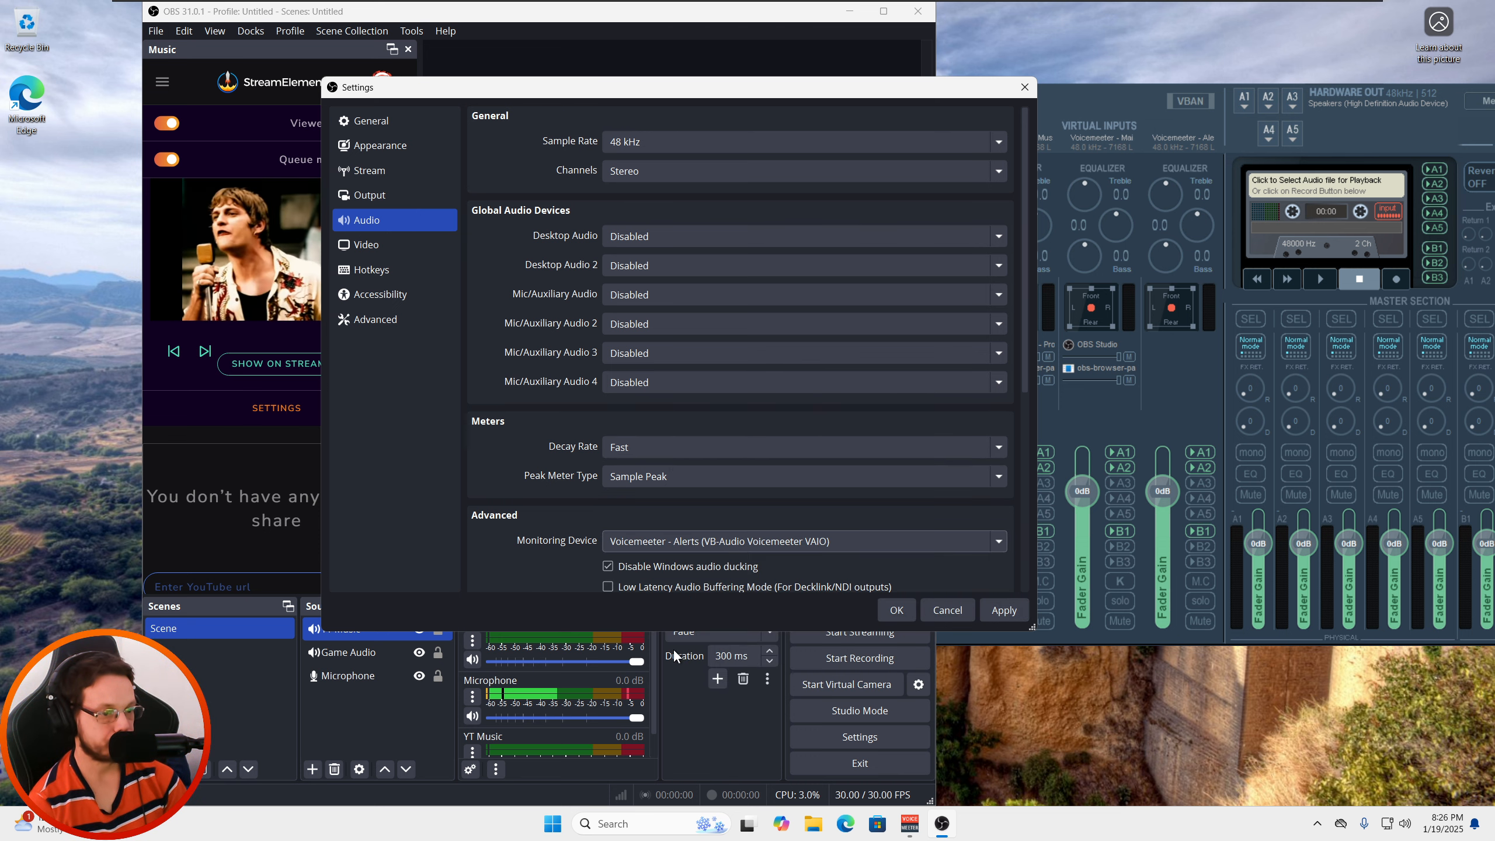
scroll(751, 334, down, 3)
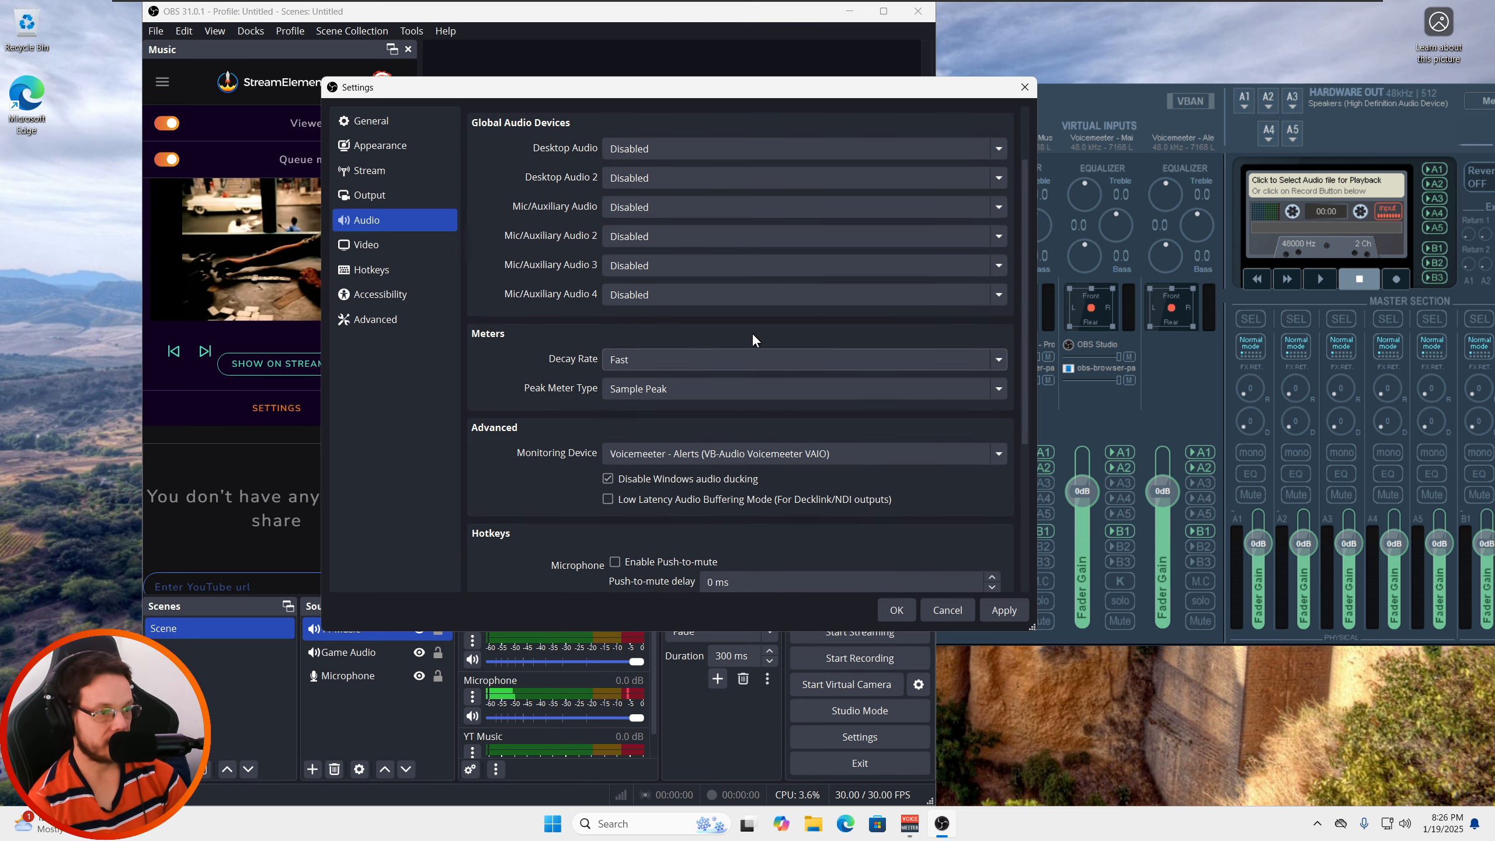
click(360, 224)
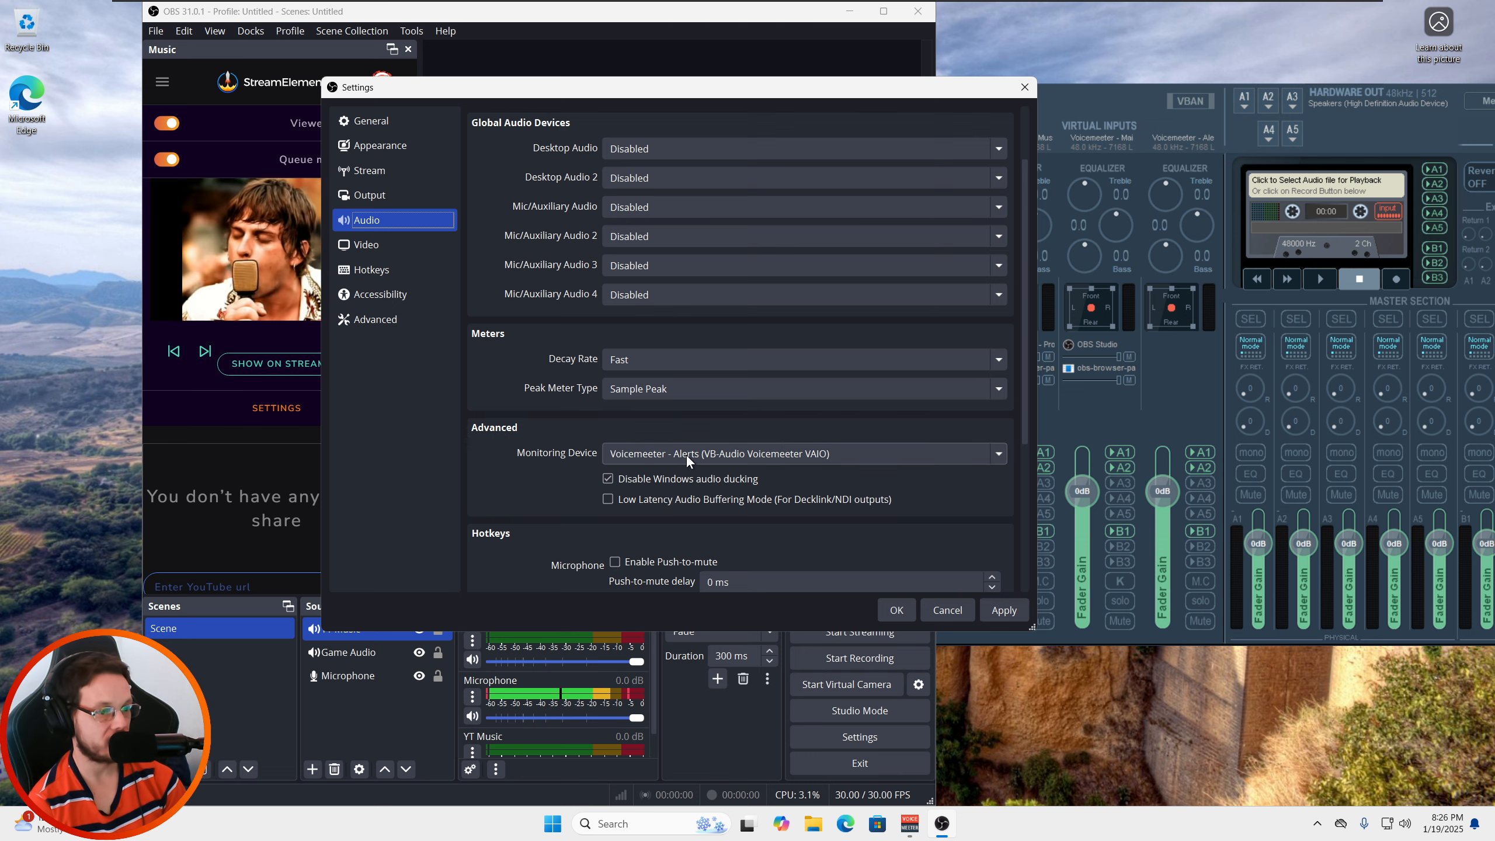
click(898, 611)
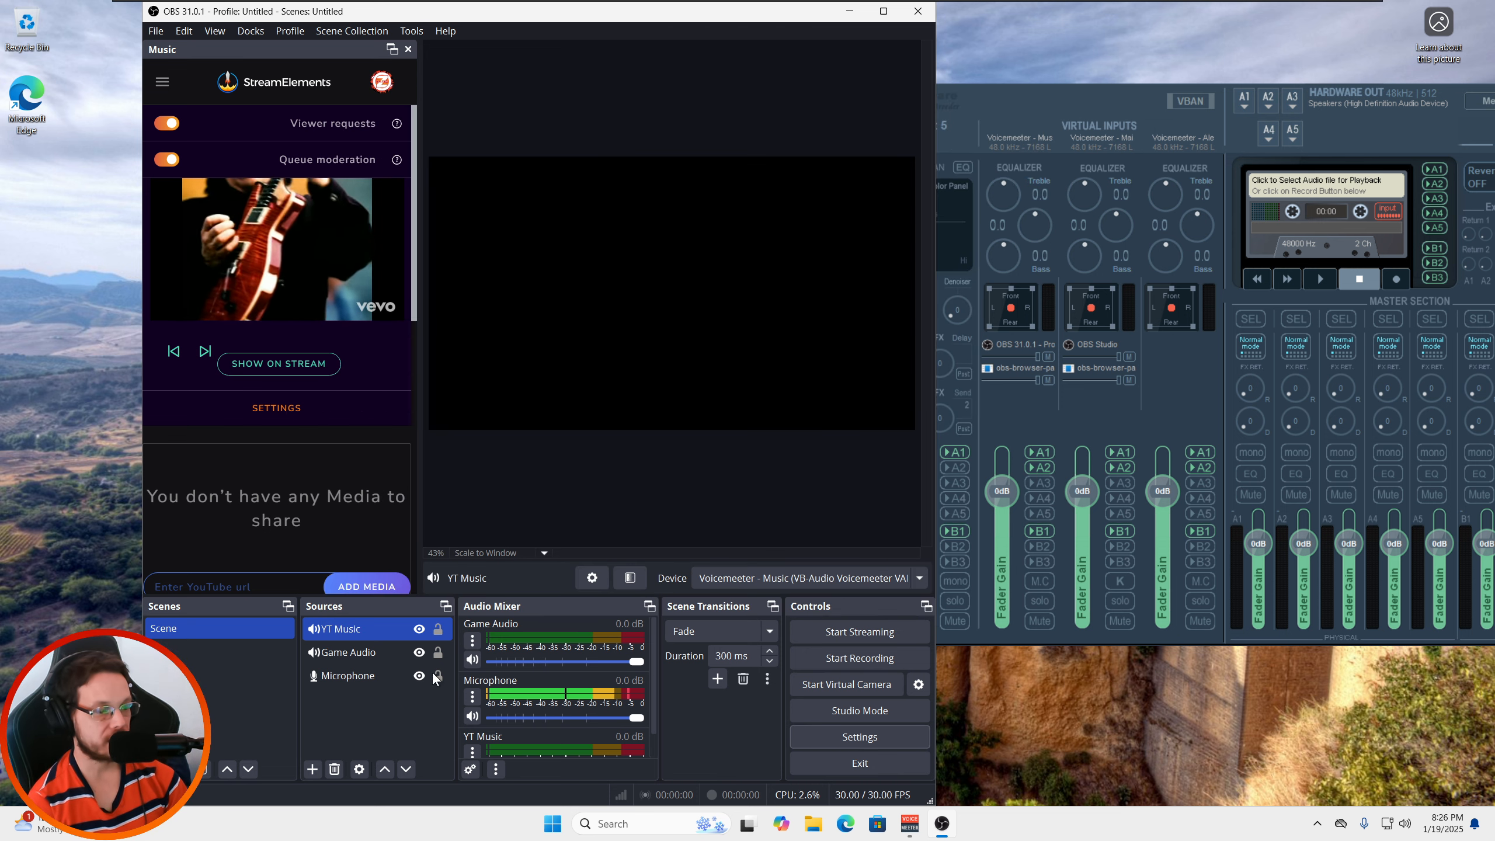
Click through the Game Audio and Microphone sources, dismissing the add-source menu
click(349, 632)
click(347, 653)
click(344, 676)
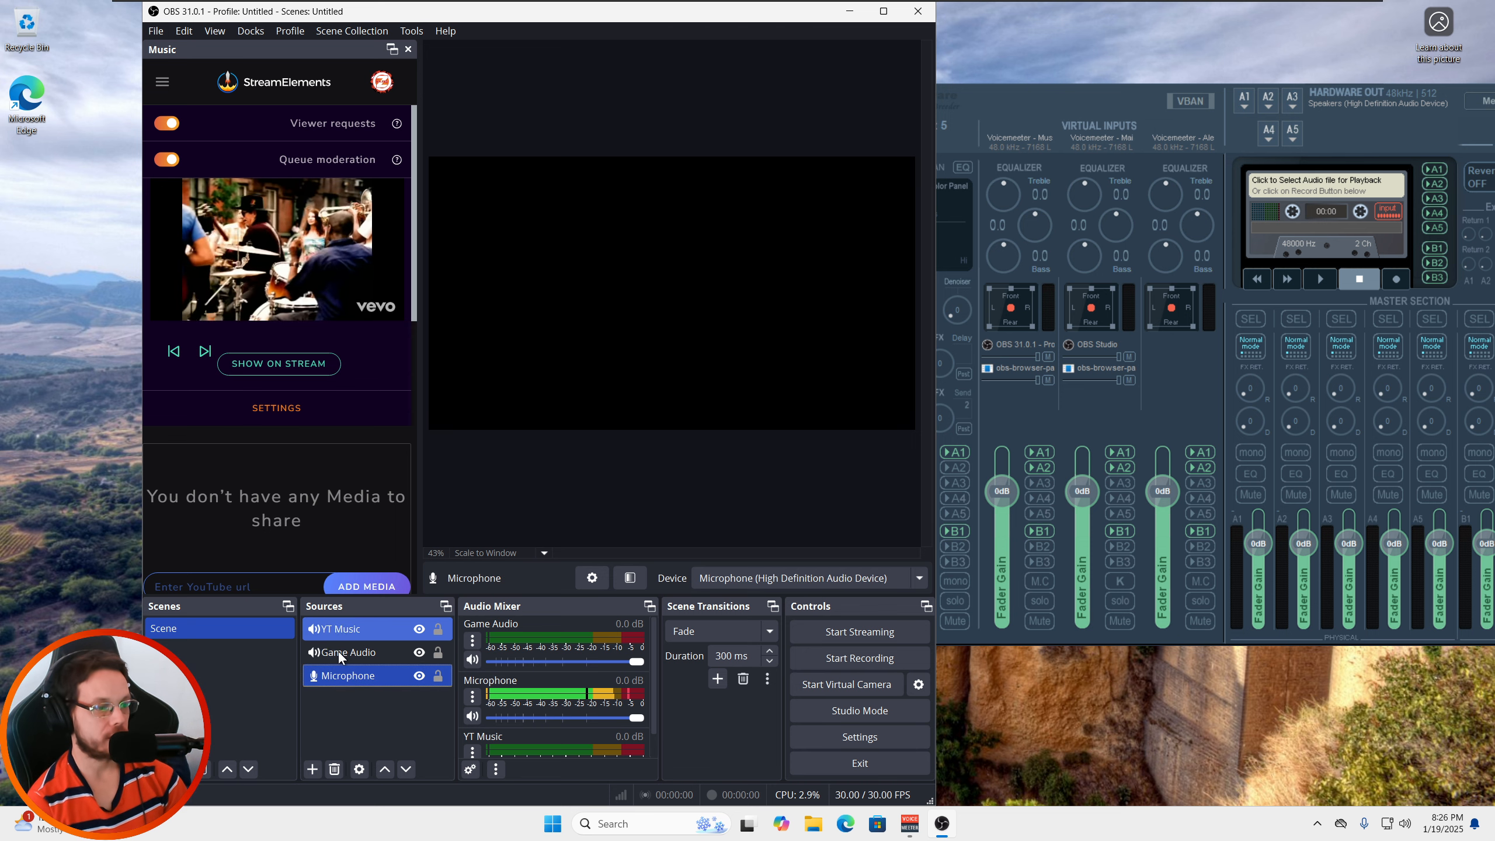
click(359, 675)
right_click(344, 708)
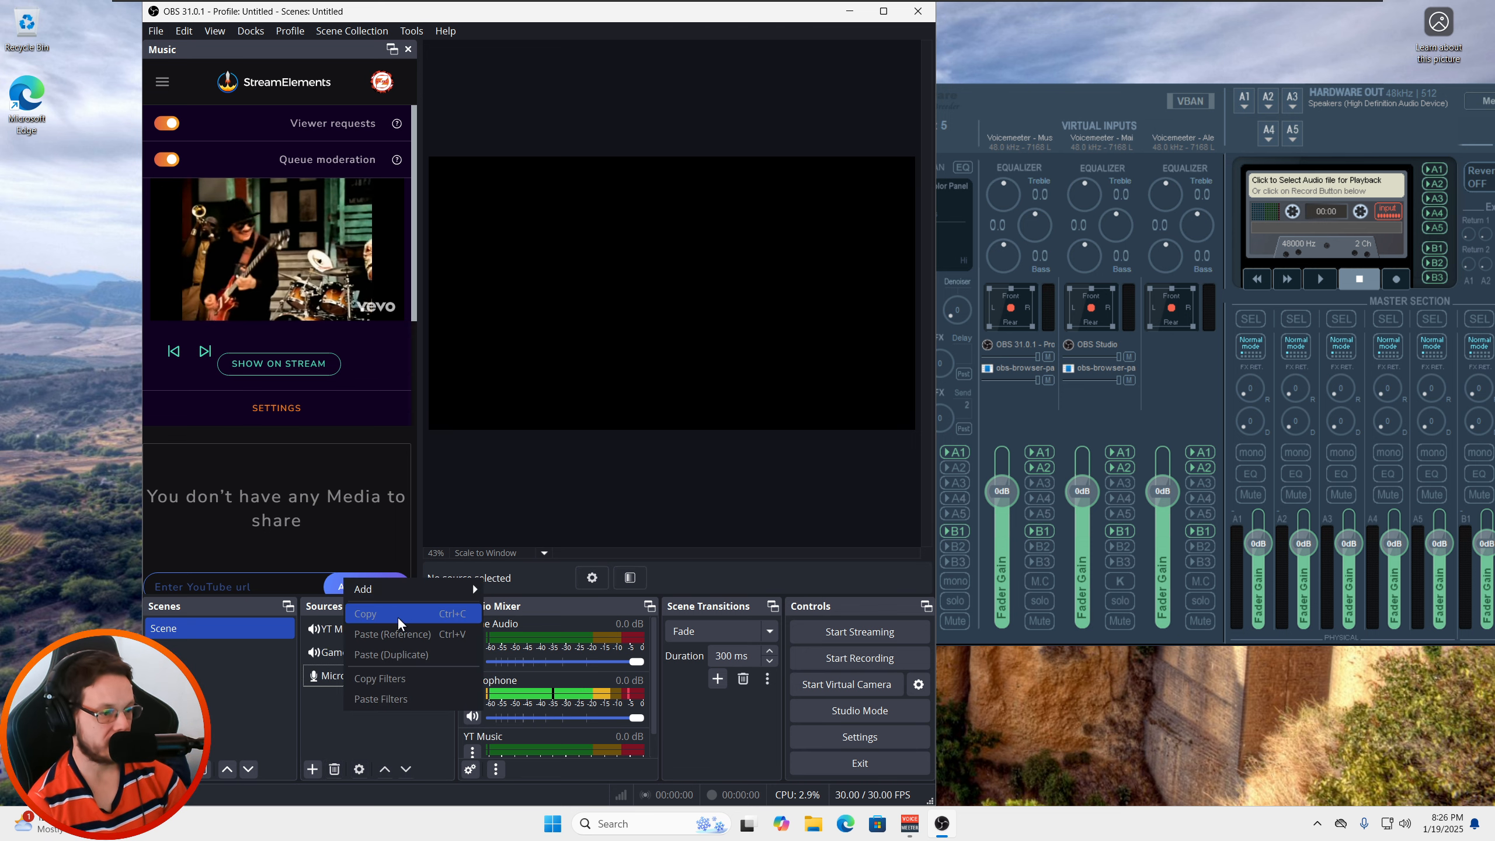
mouse_move(404, 591)
click(307, 711)
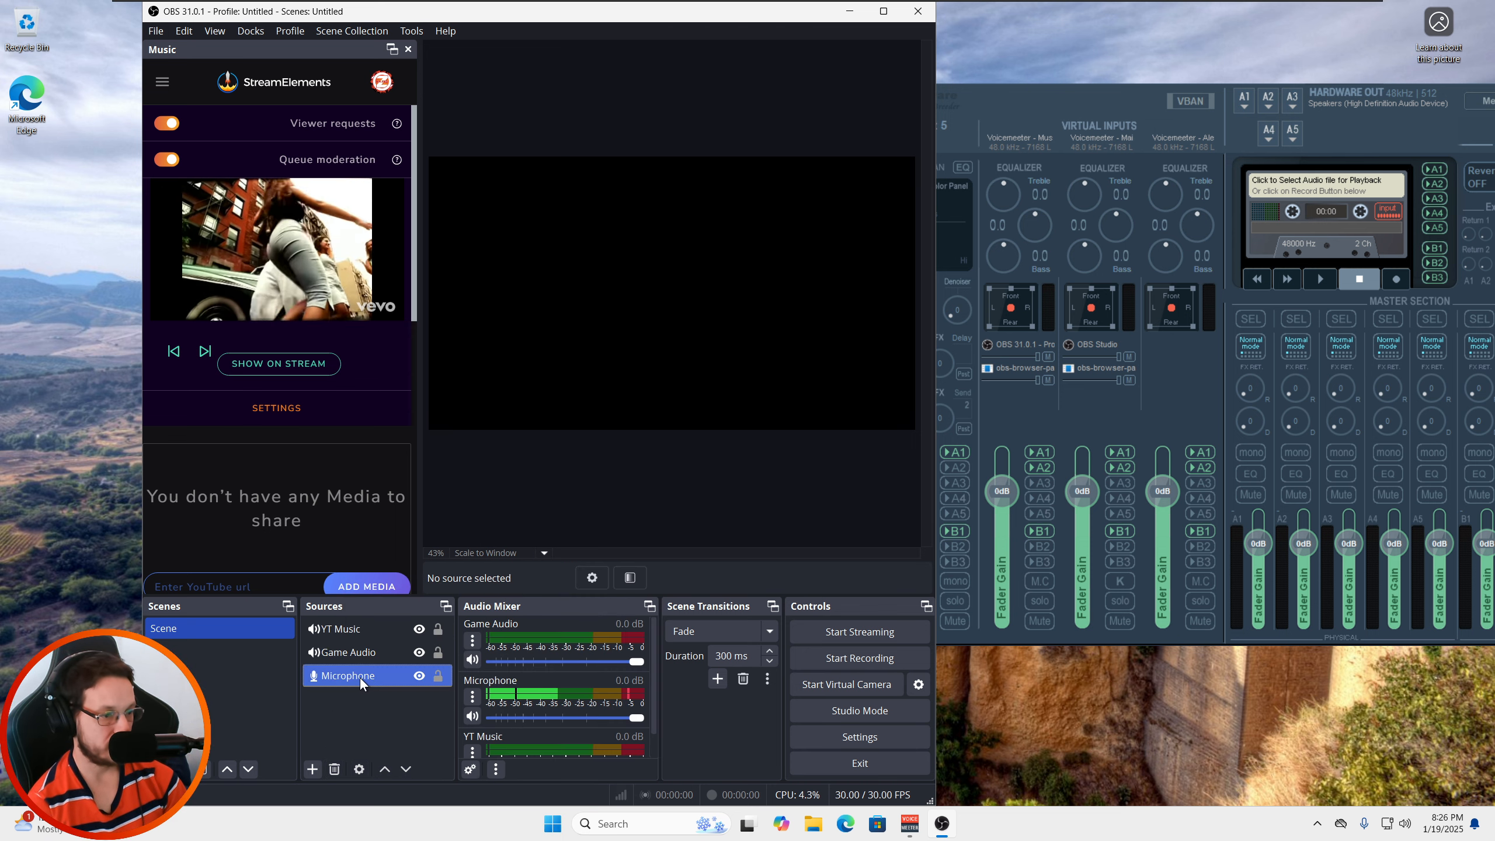
Select YT Music, cancel its Properties without changes, and bring up its mixer channel's ⋮ menu
click(351, 655)
click(351, 629)
right_click(350, 630)
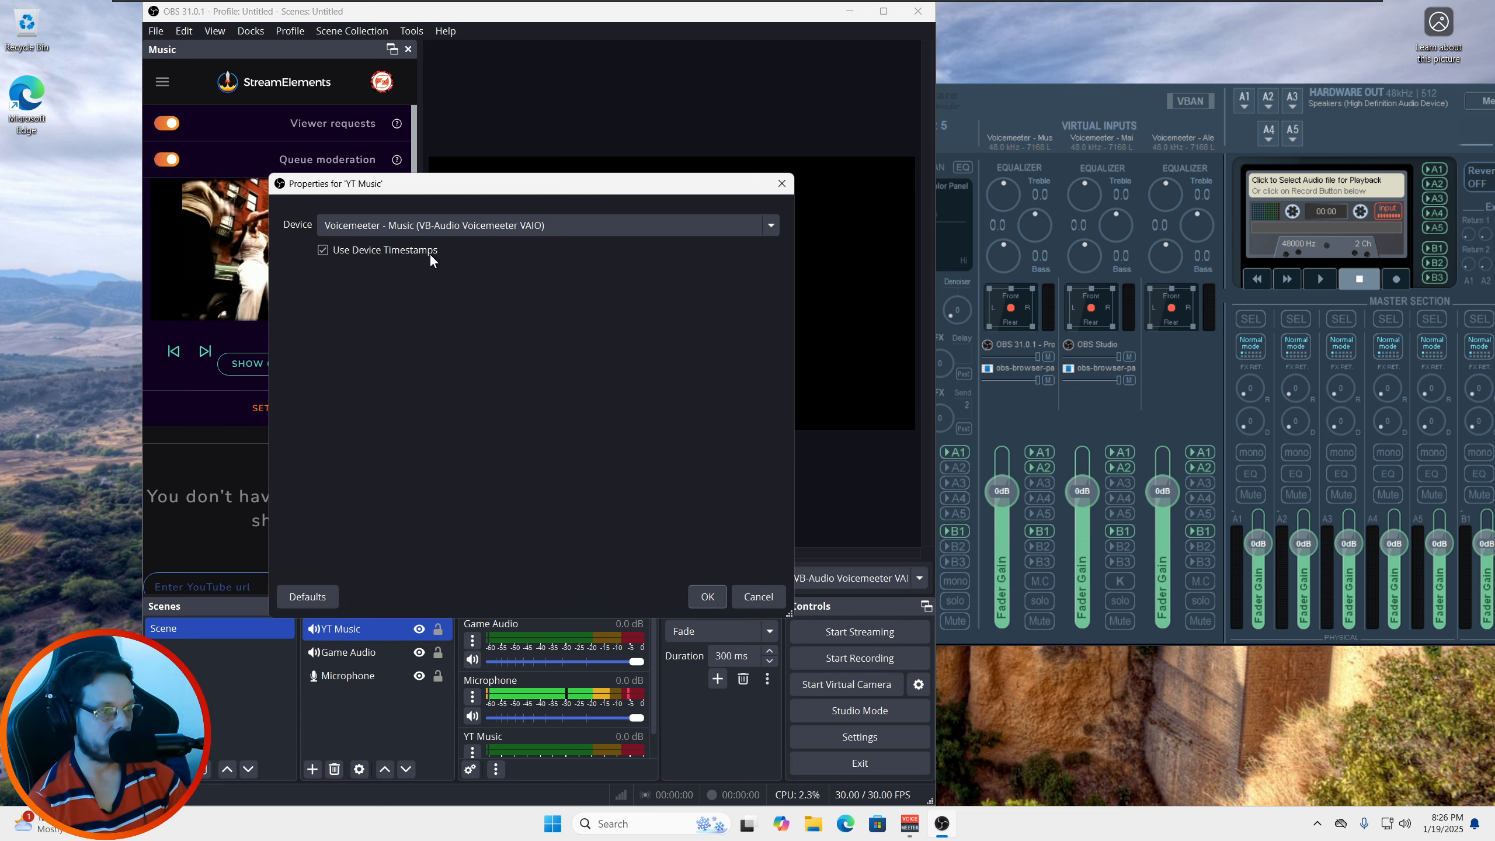
click(756, 596)
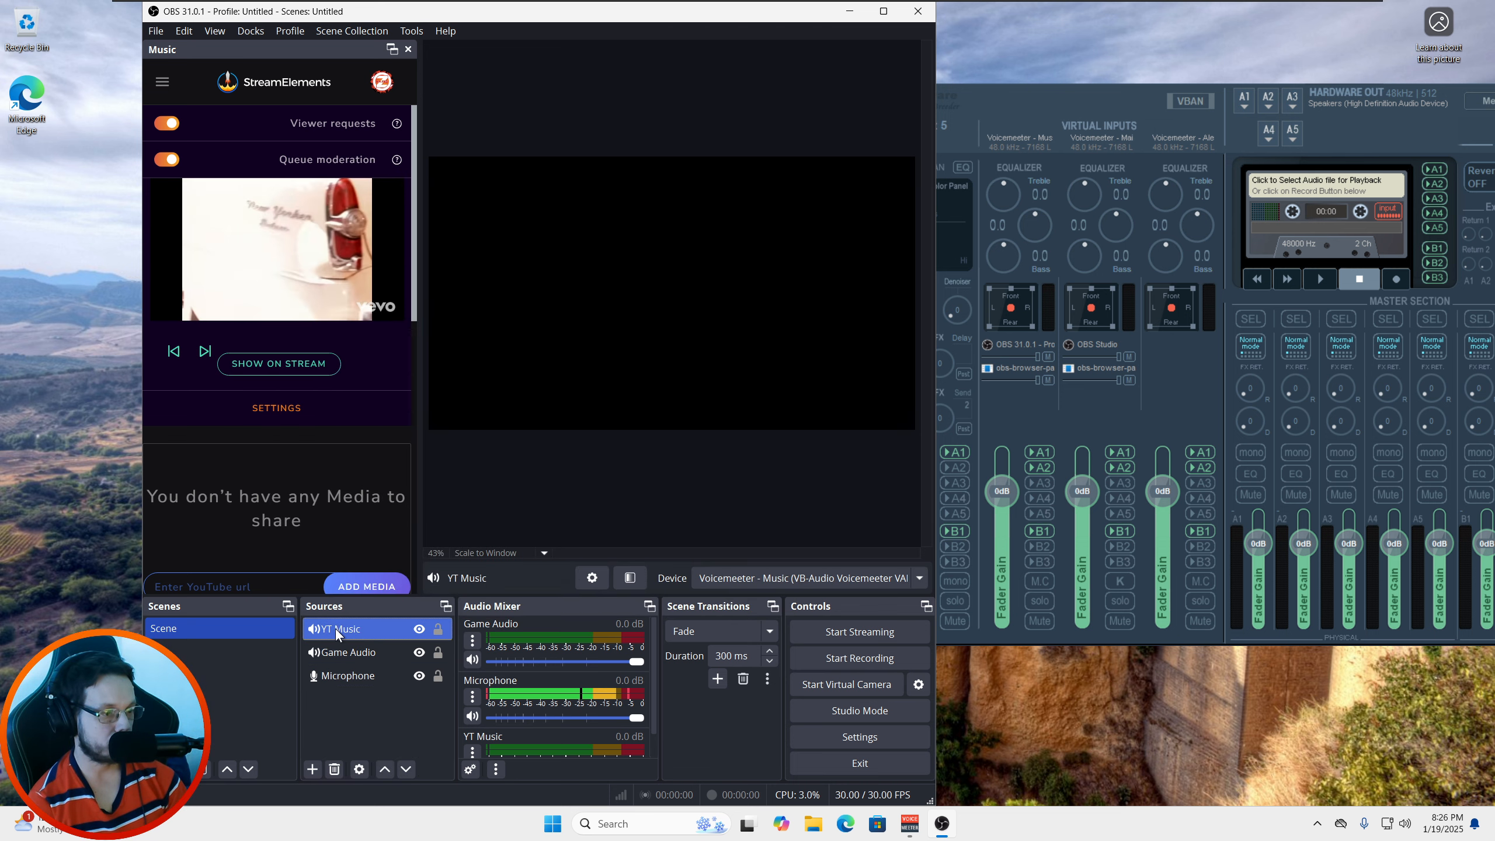
double_click(335, 628)
click(747, 596)
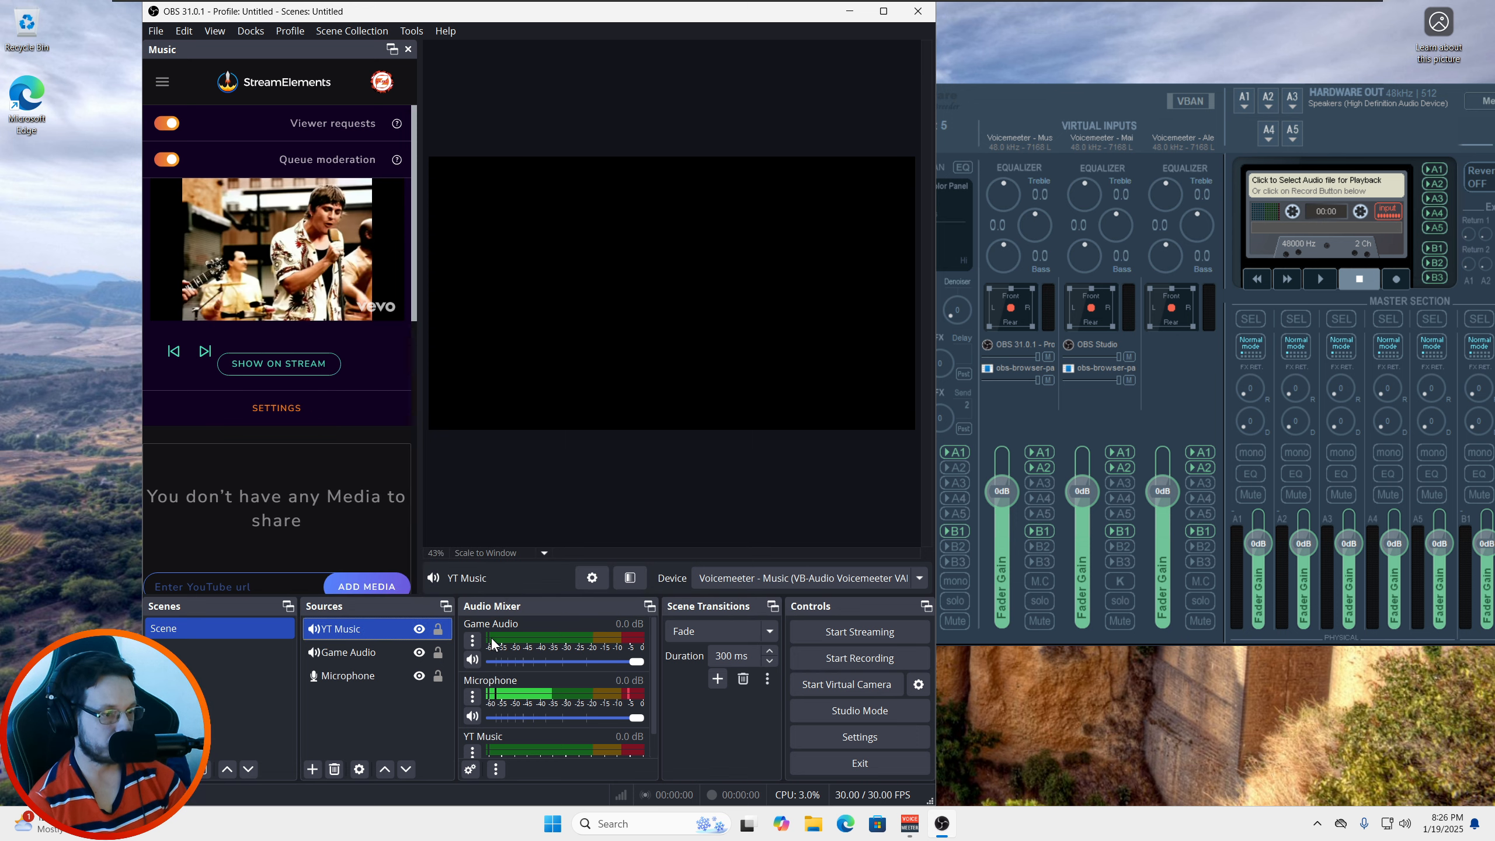
right_click(358, 629)
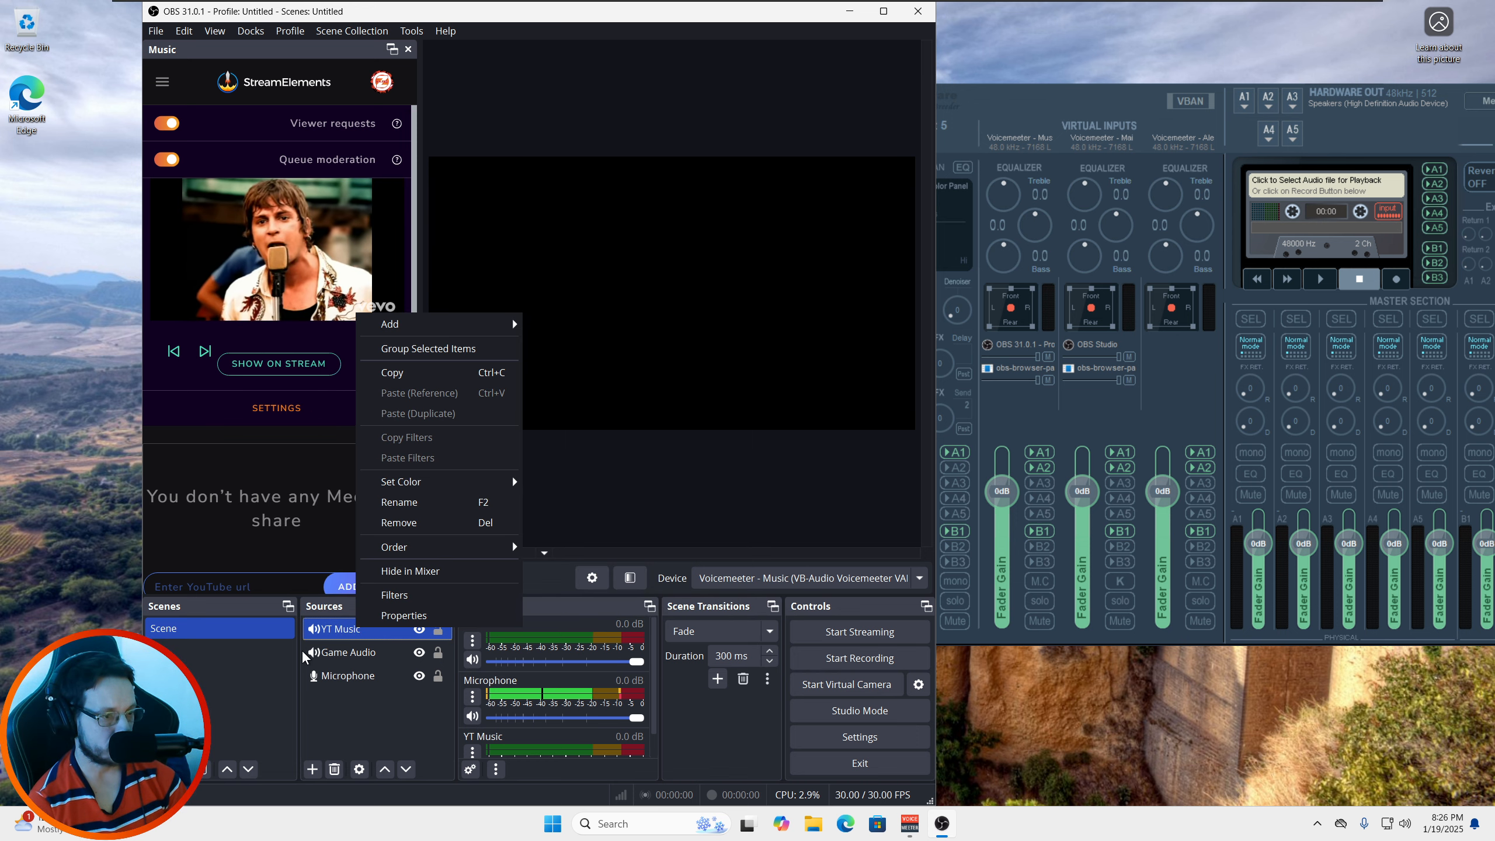
click(321, 639)
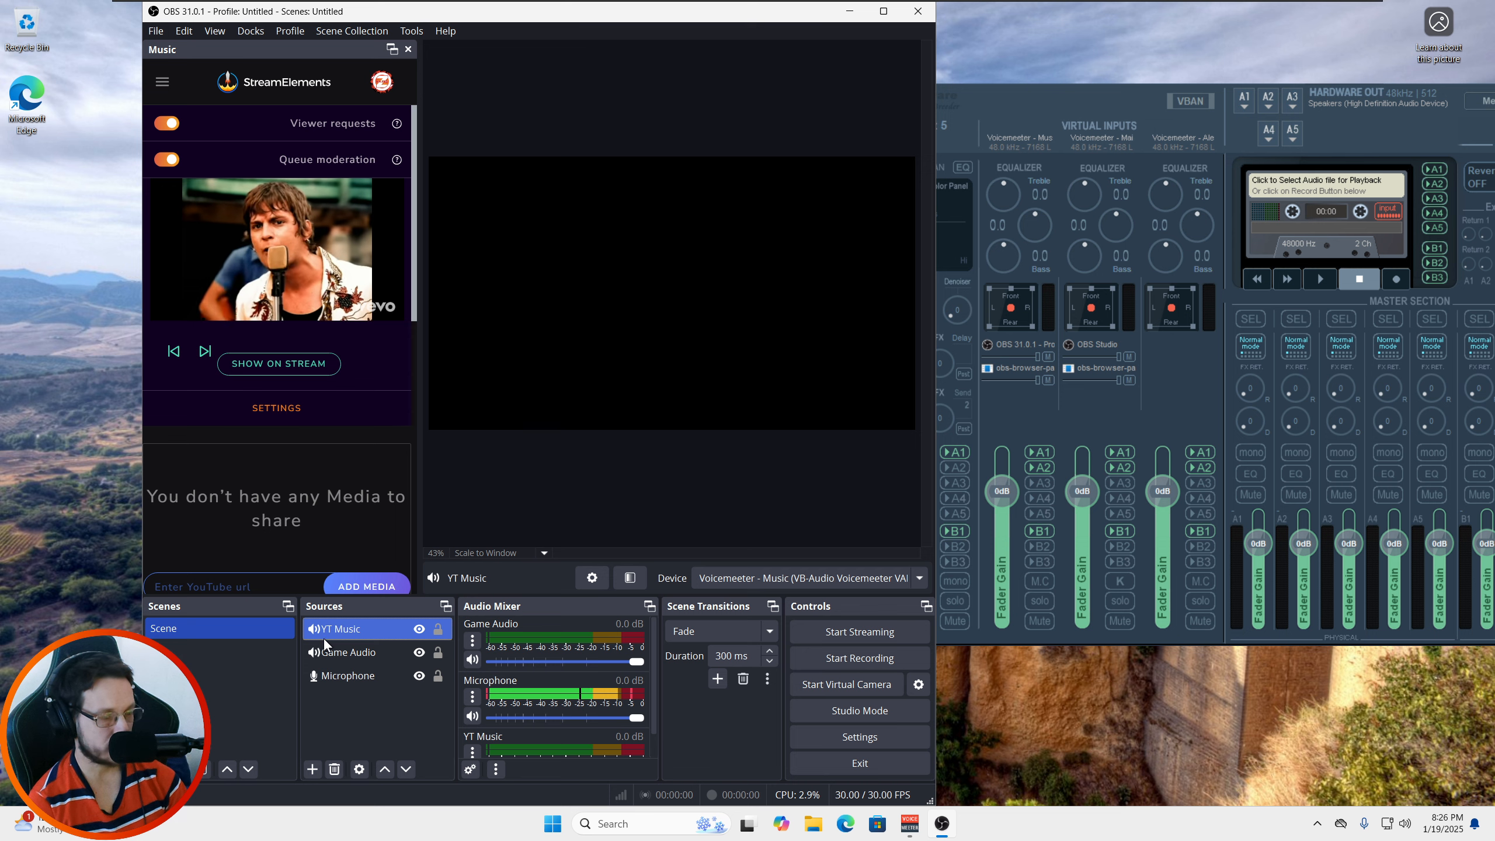
click(472, 752)
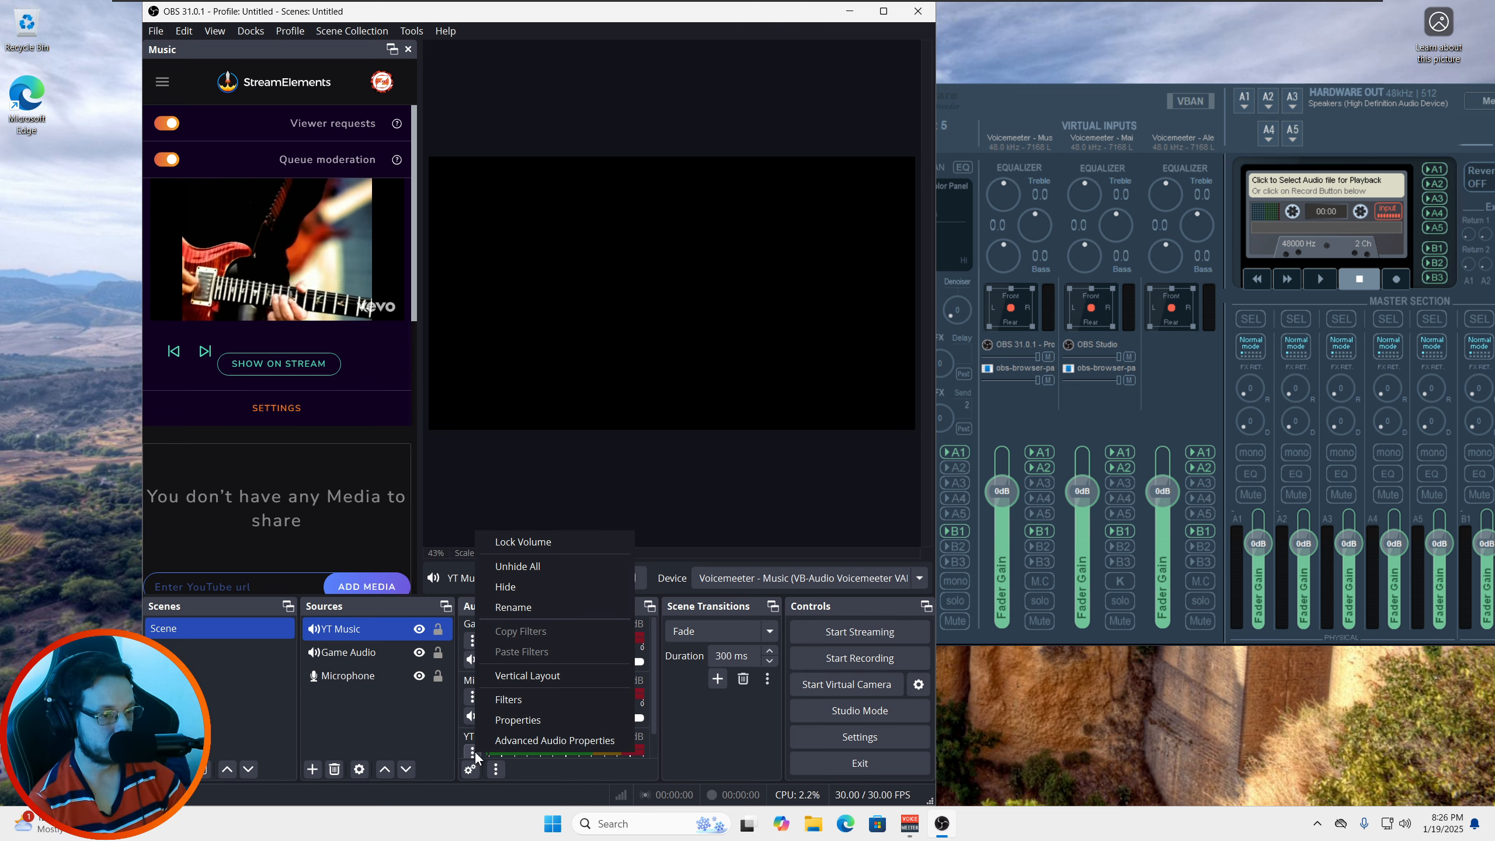
Try YT Music on Monitor and Output, then Monitor Only, ending at Monitor Off
click(565, 744)
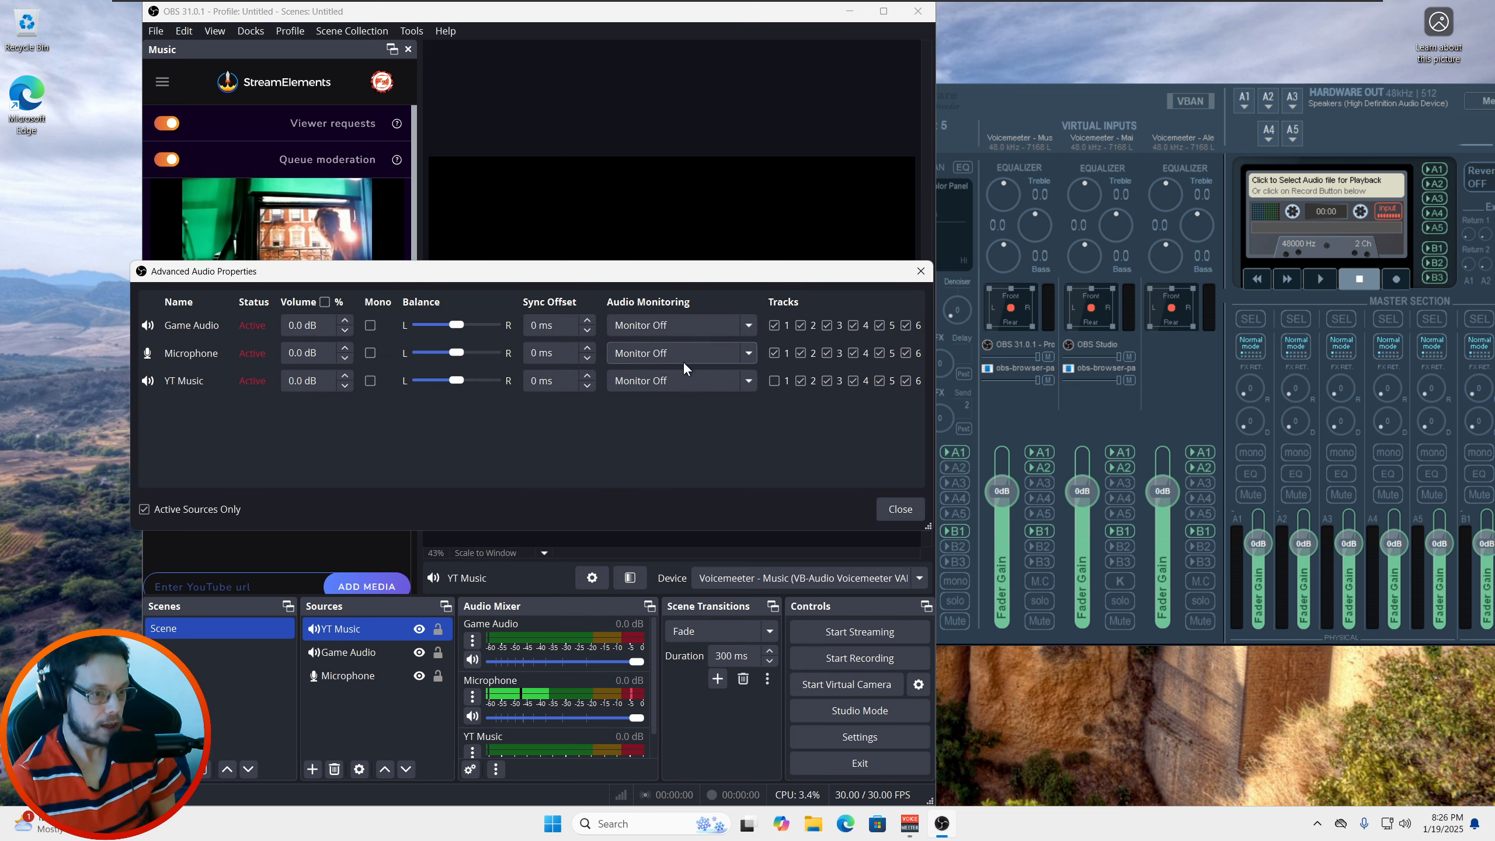
click(654, 381)
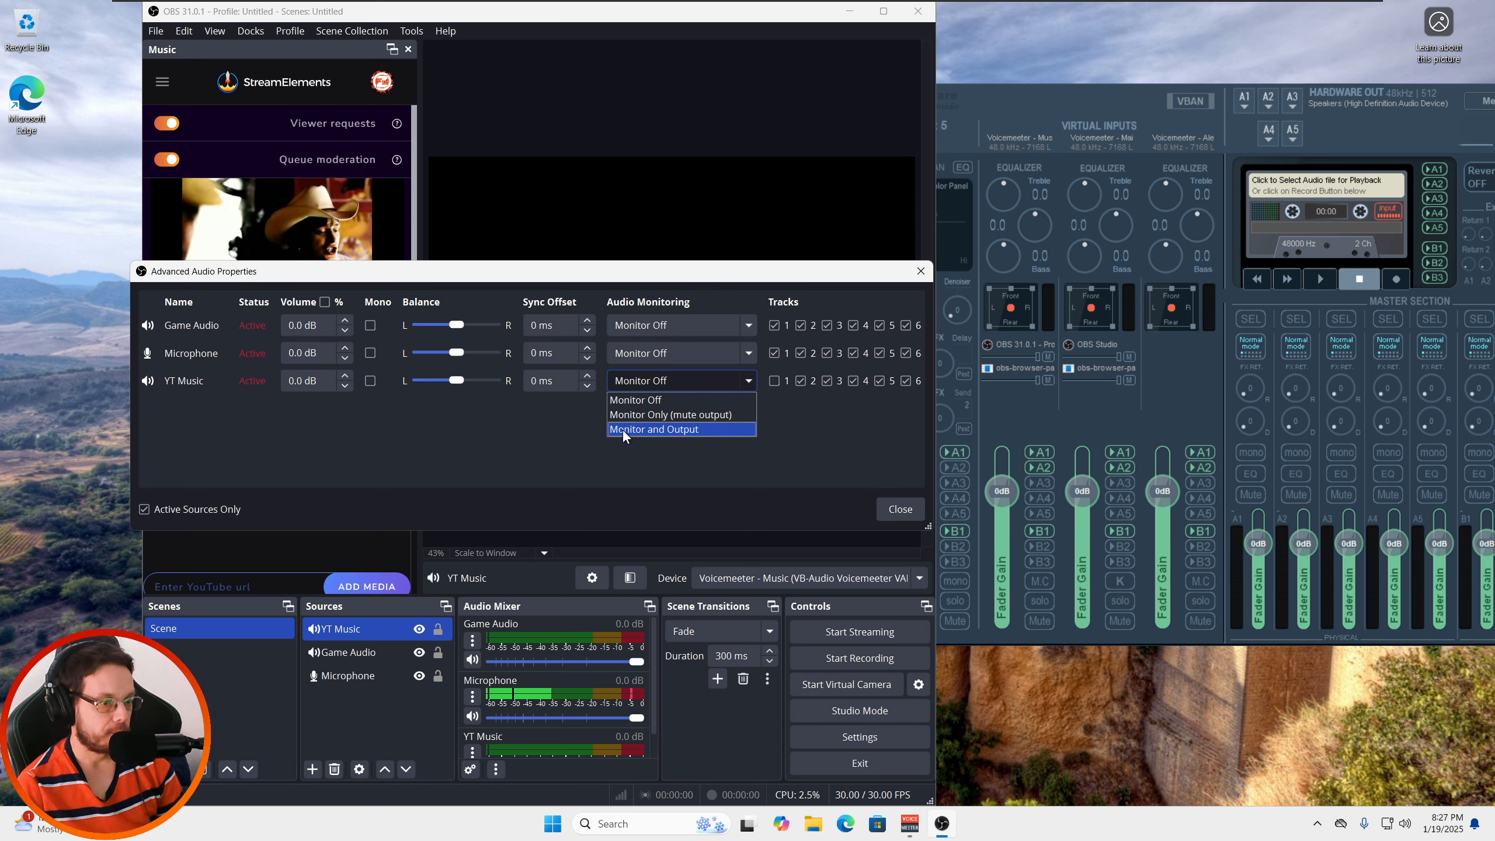
click(670, 430)
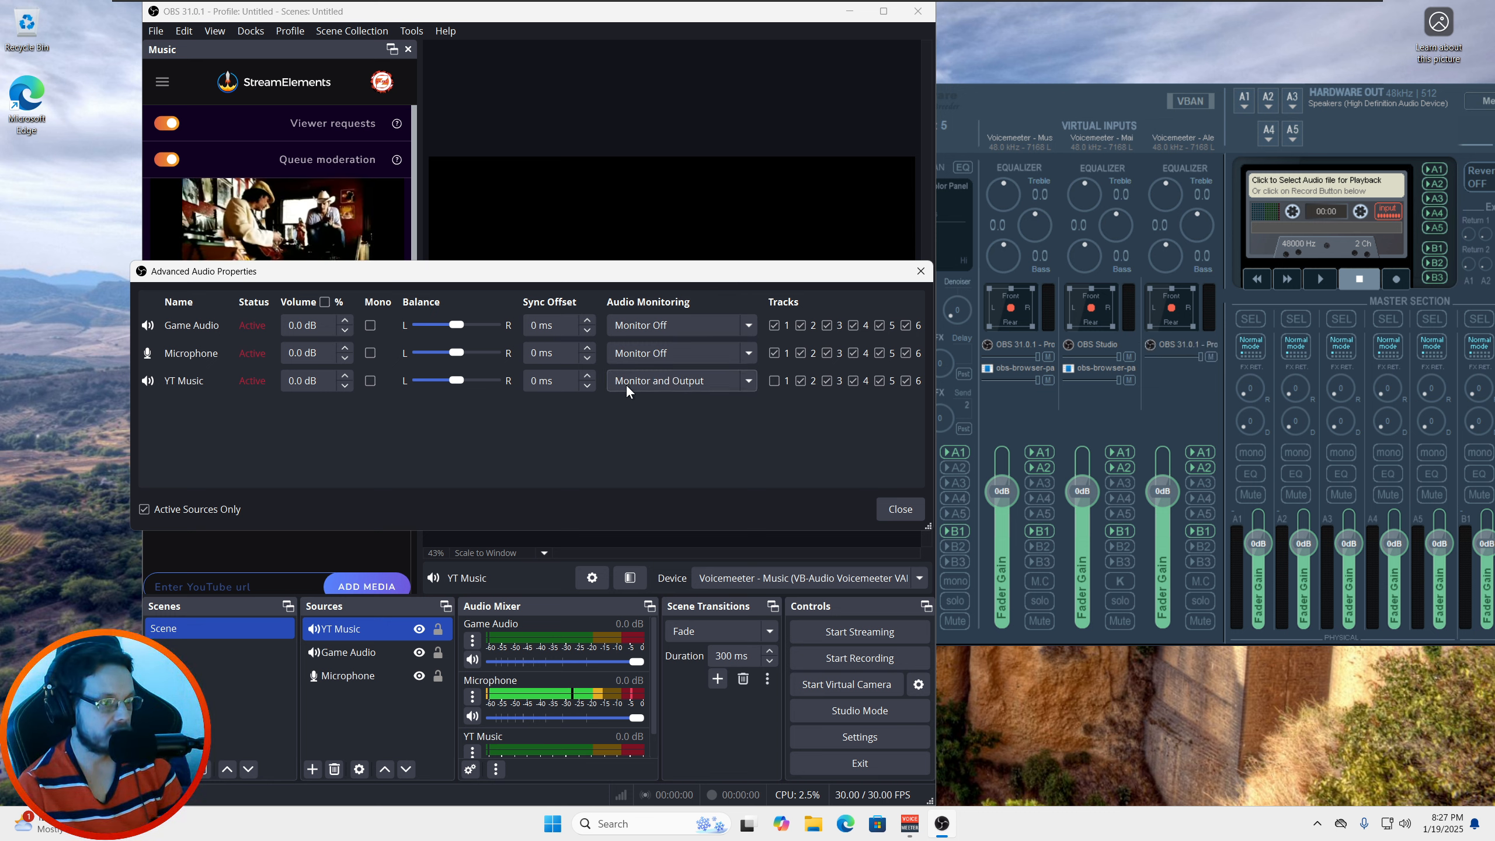
drag(501, 283, 852, 291)
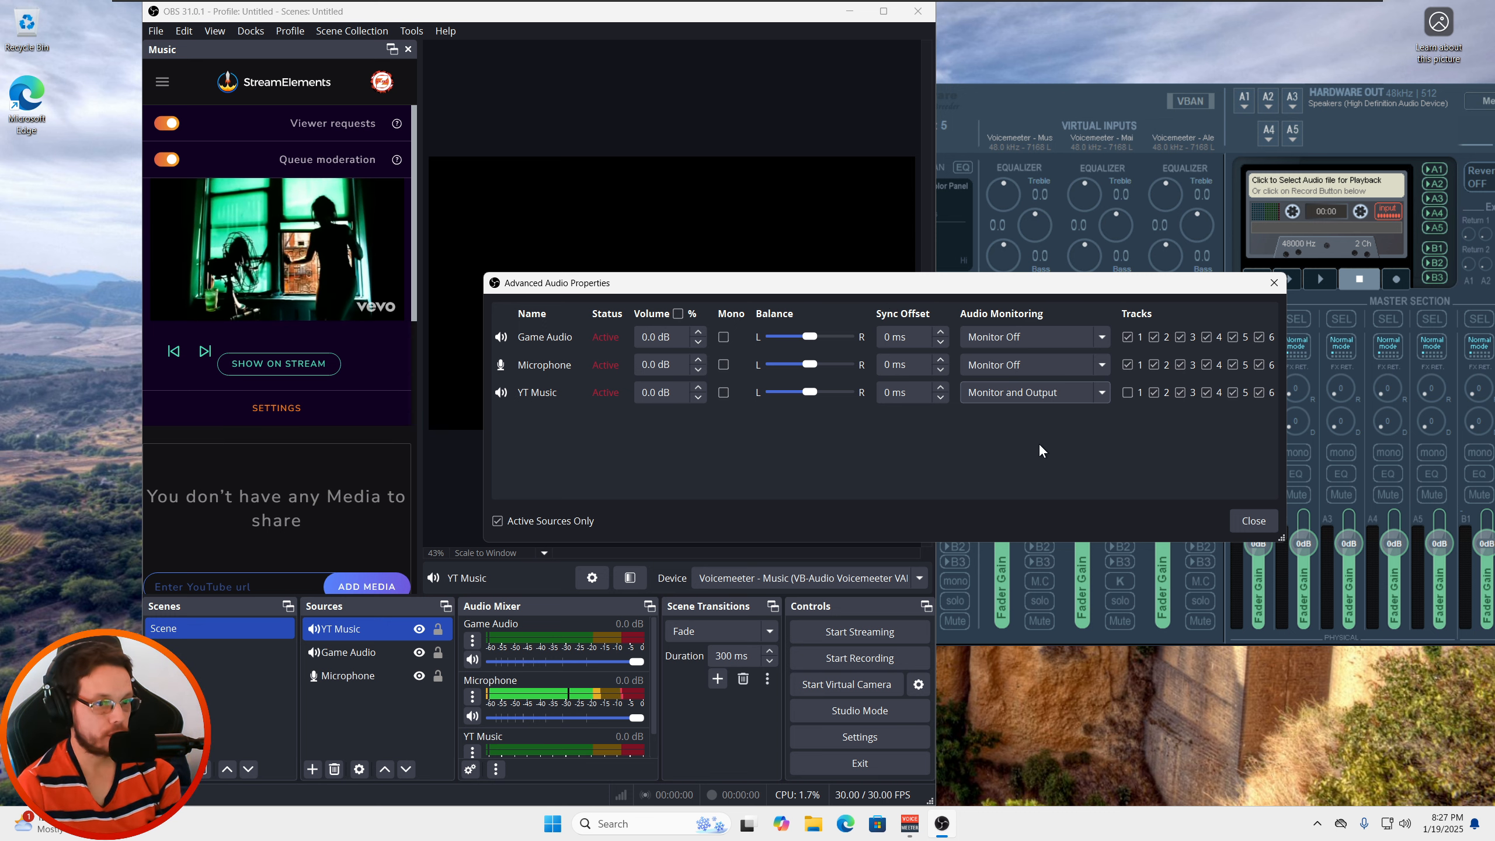
click(1027, 398)
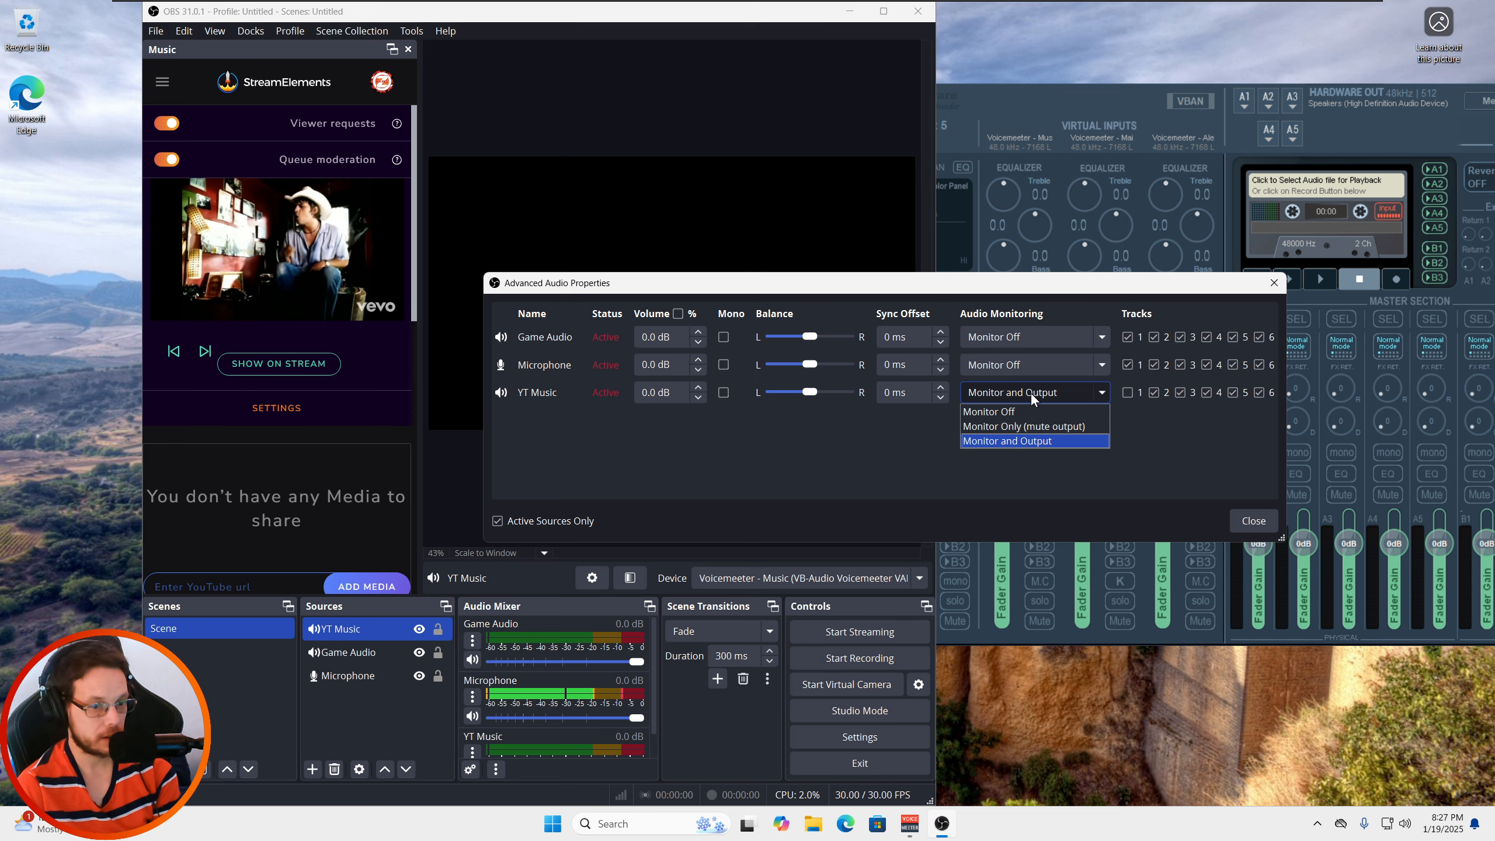
click(993, 426)
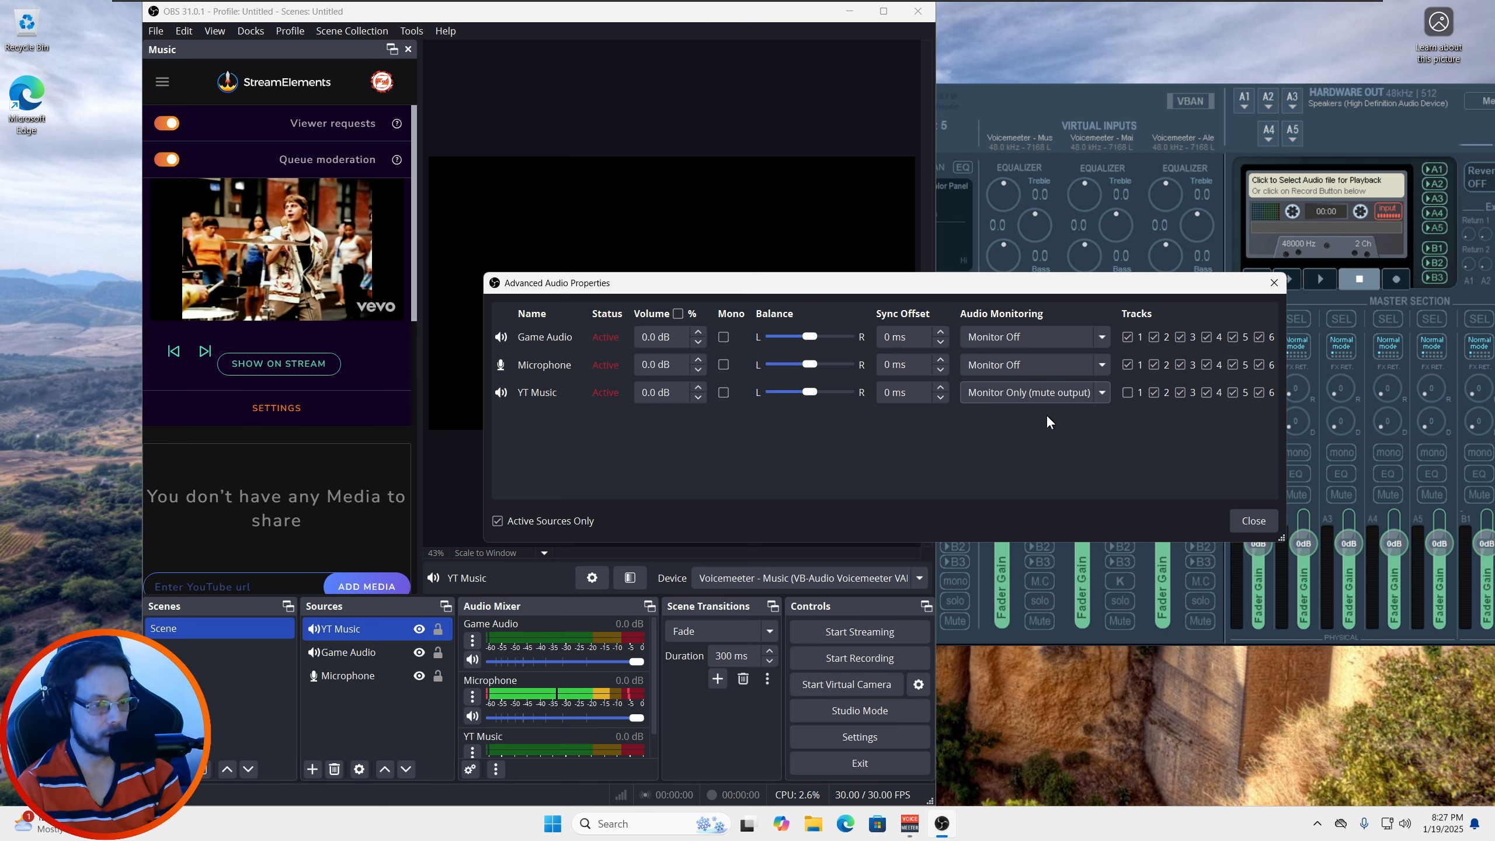
click(1029, 394)
click(1016, 411)
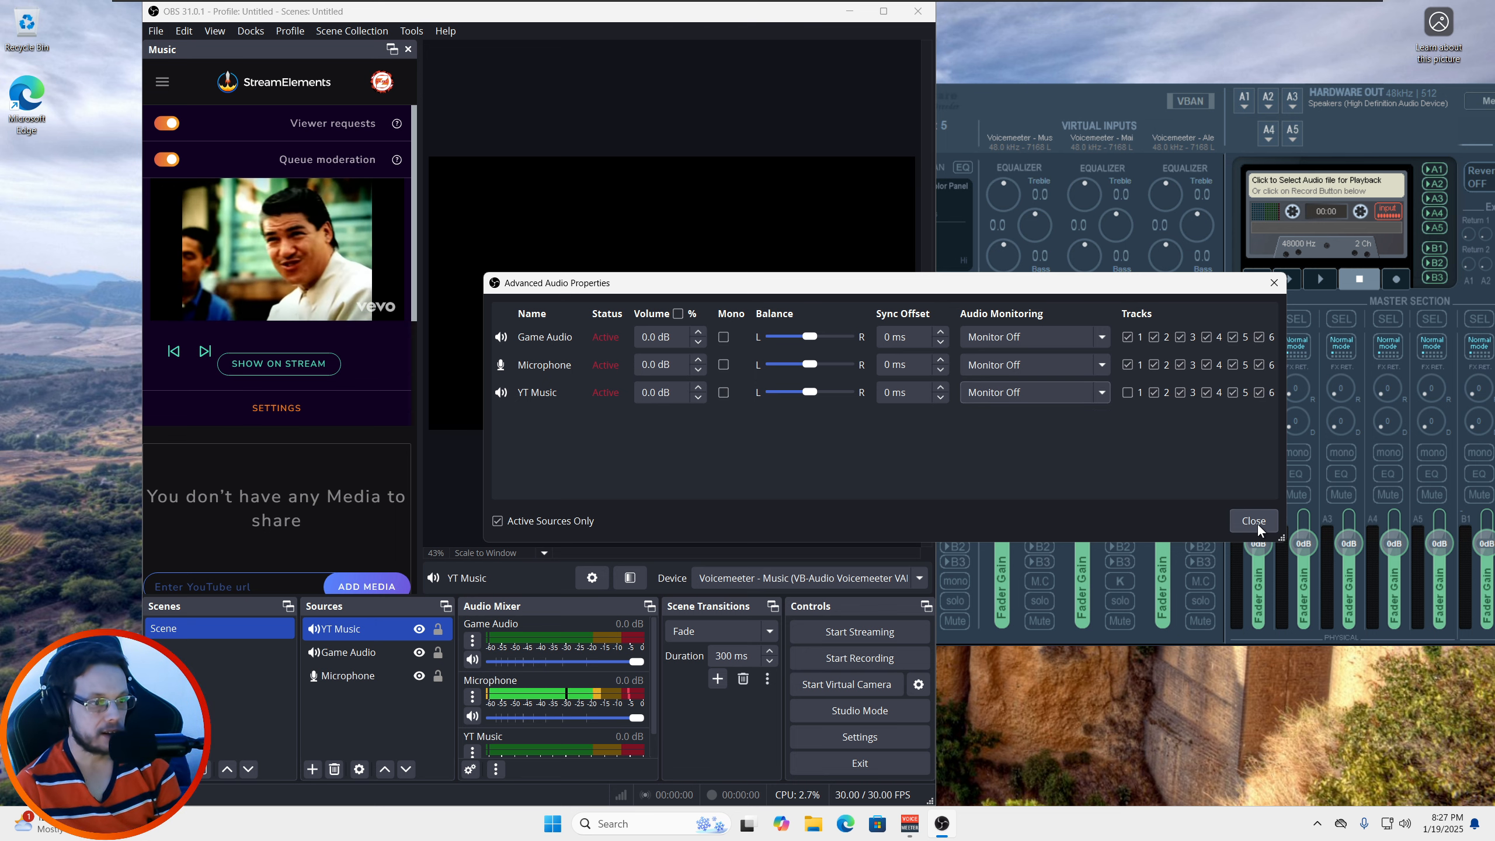
Add a Compressor filter with its default name to Game Audio
click(1256, 522)
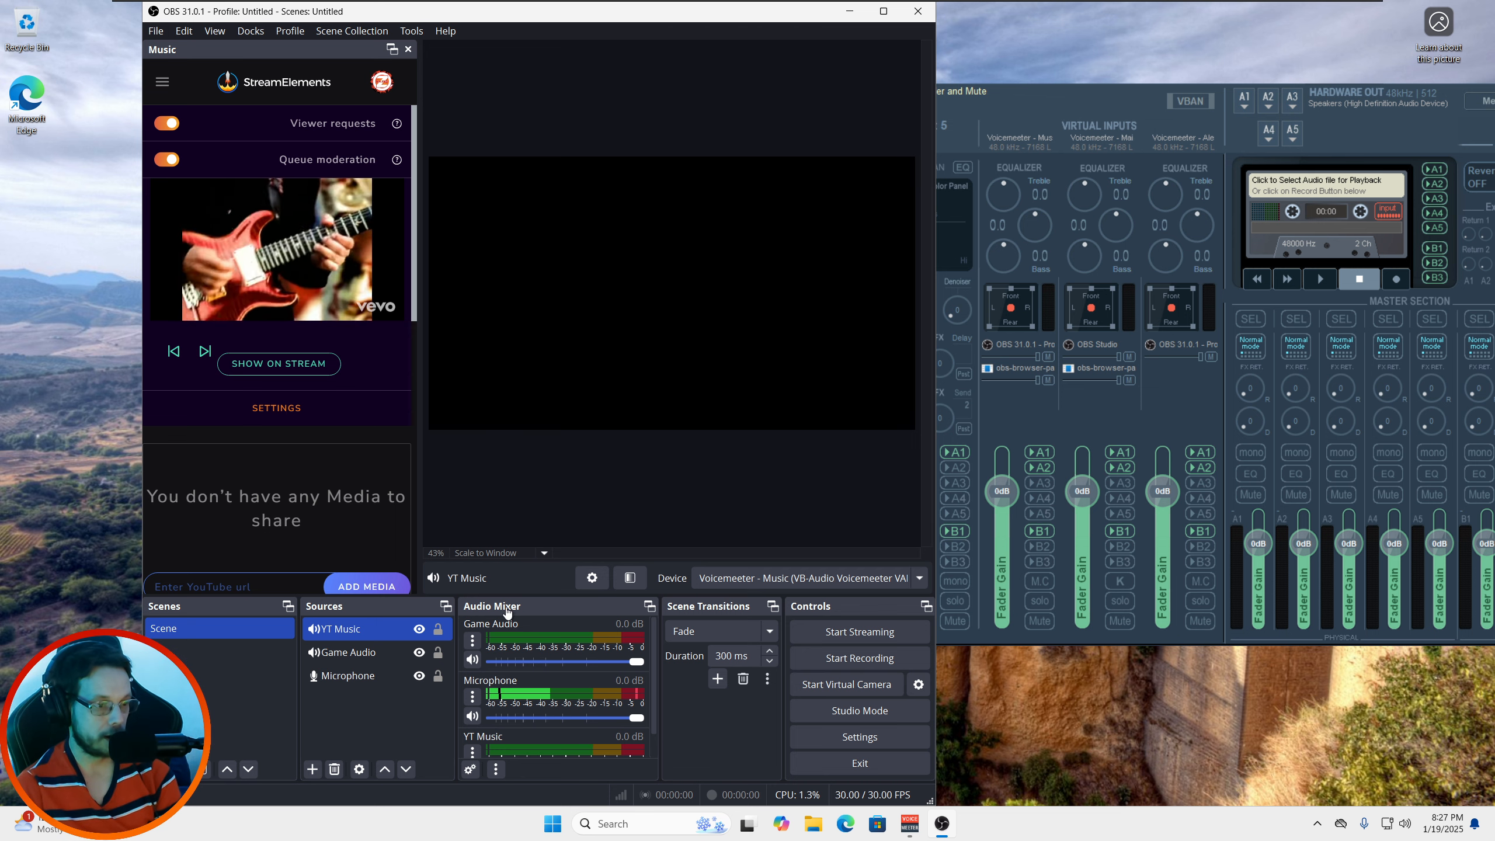
click(472, 639)
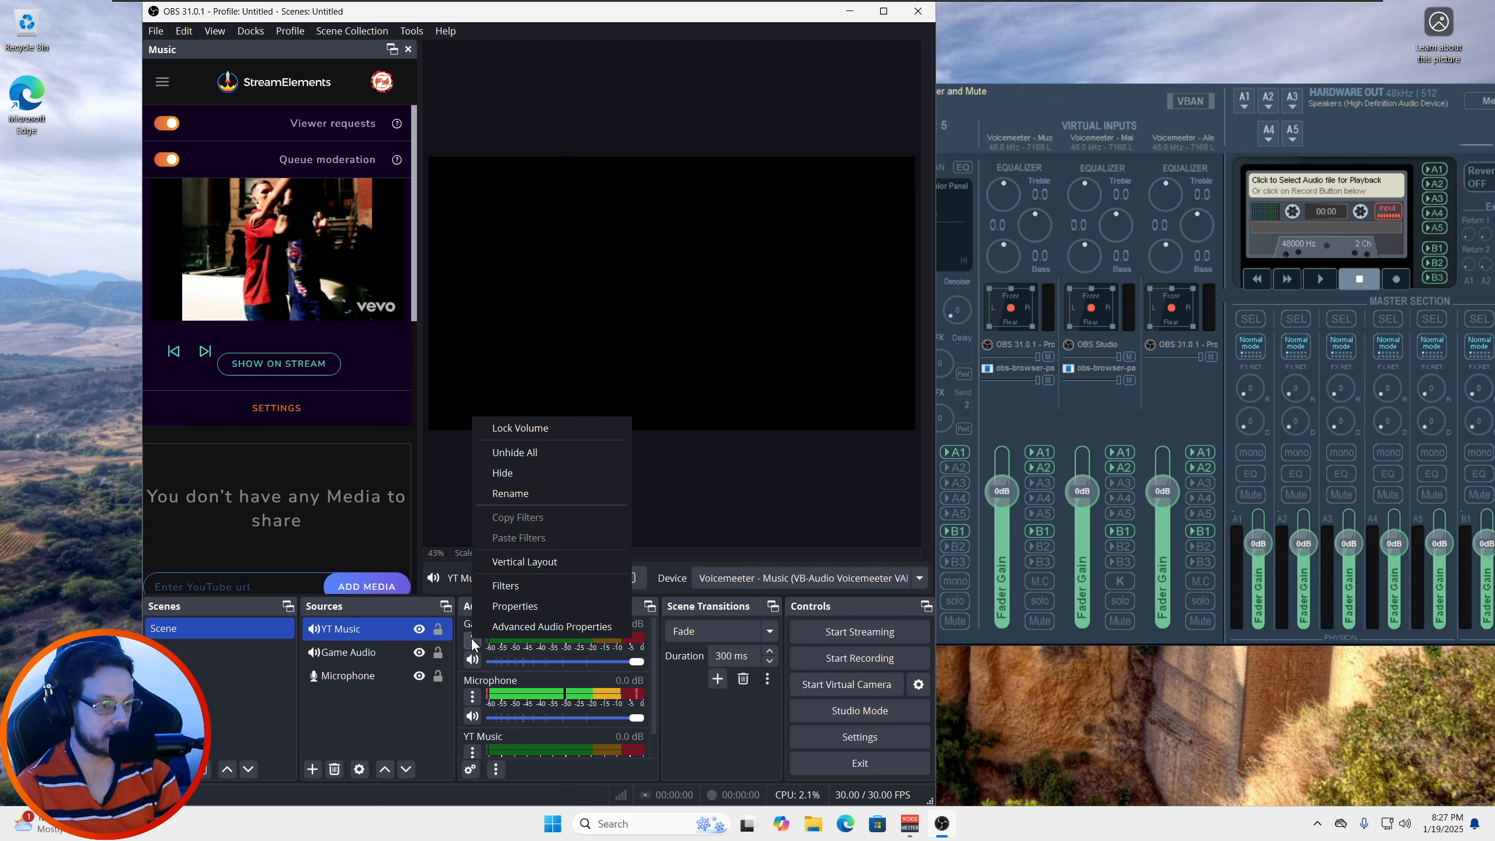
click(512, 588)
right_click(284, 209)
mouse_move(306, 219)
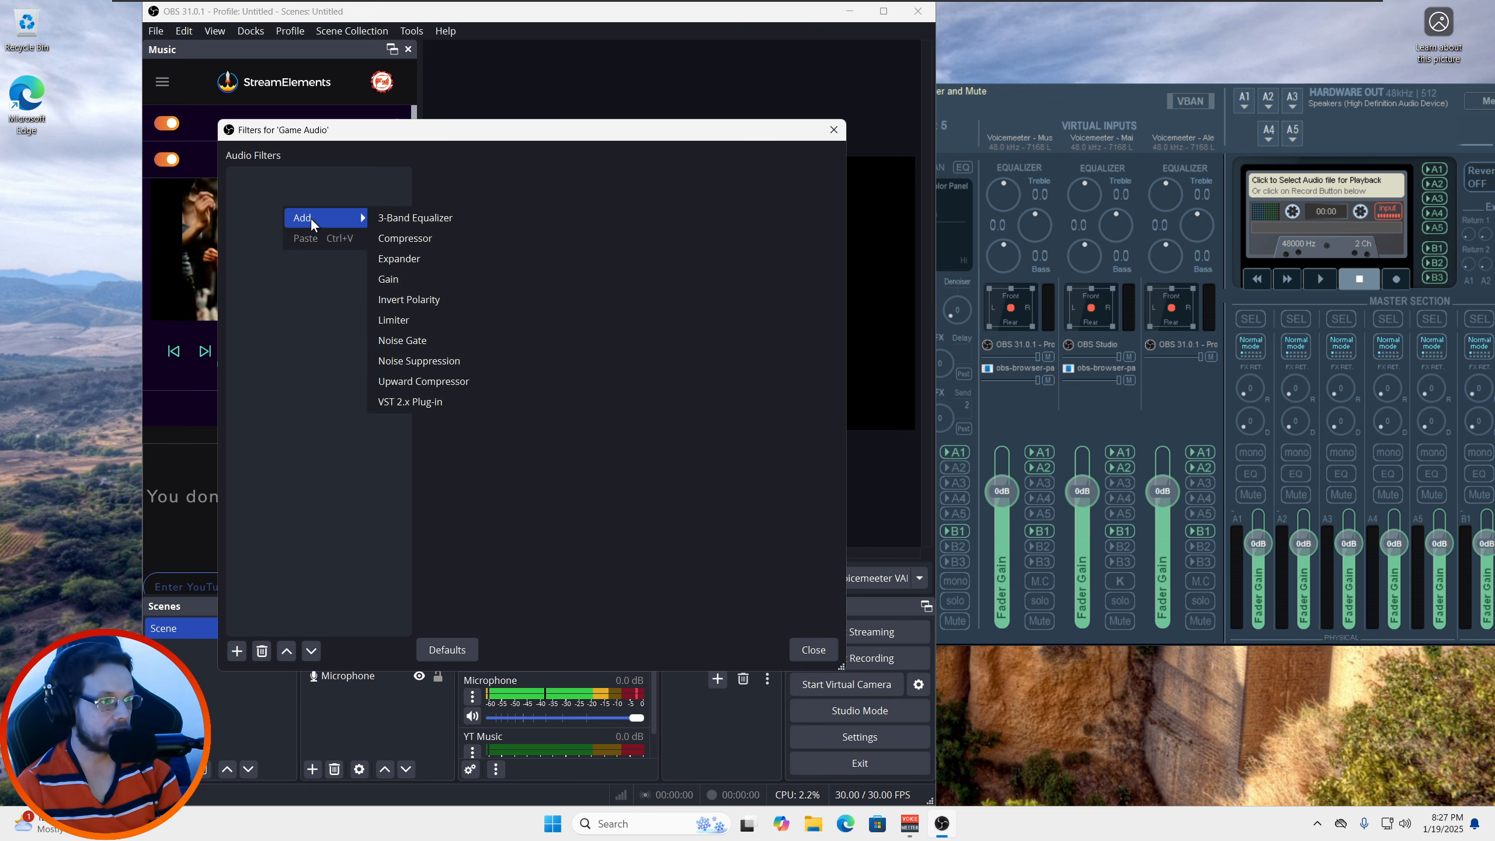
click(415, 239)
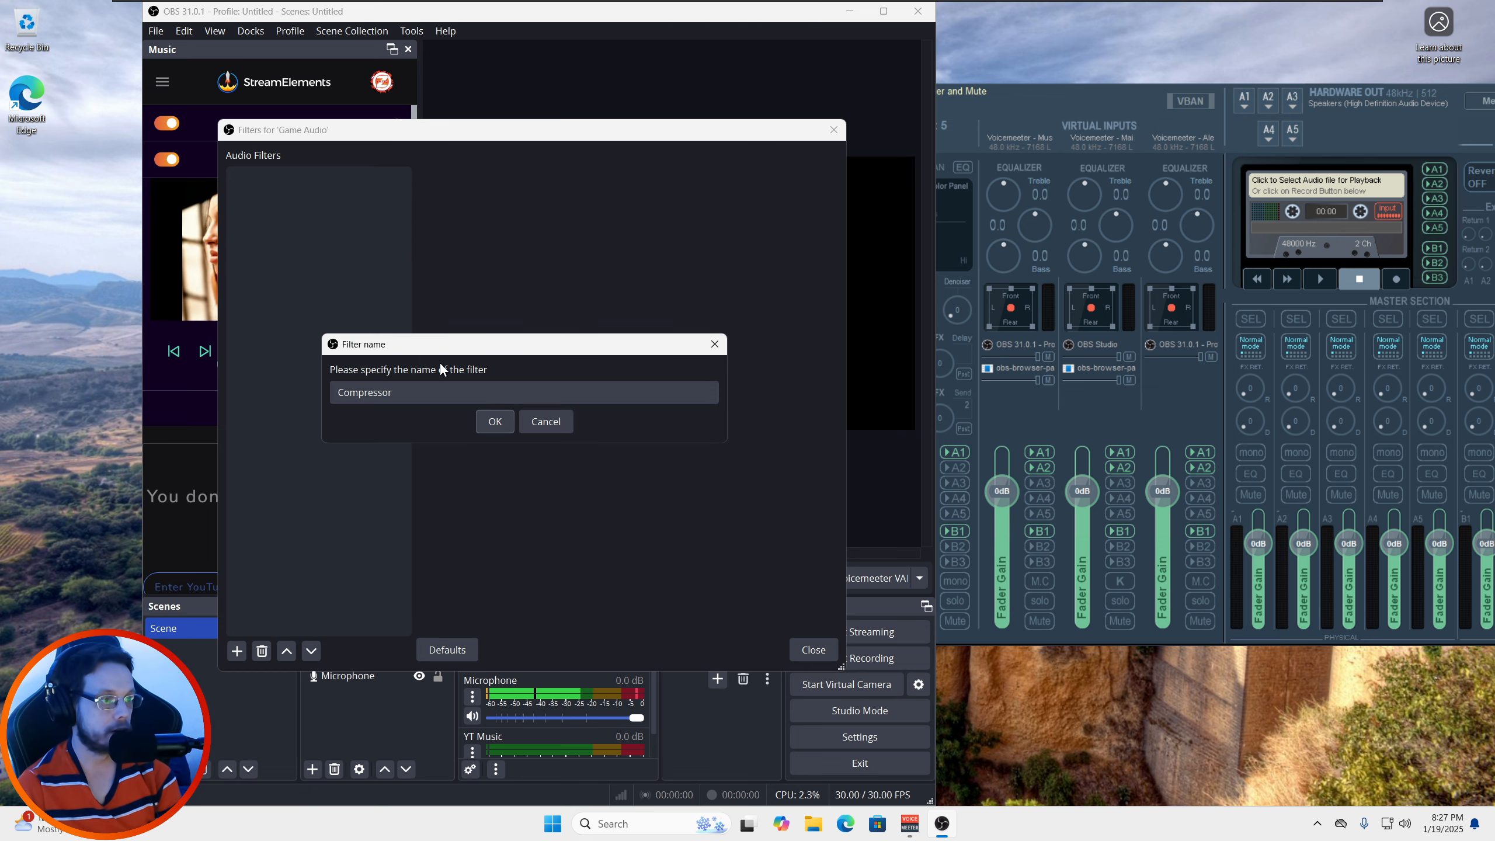
click(495, 422)
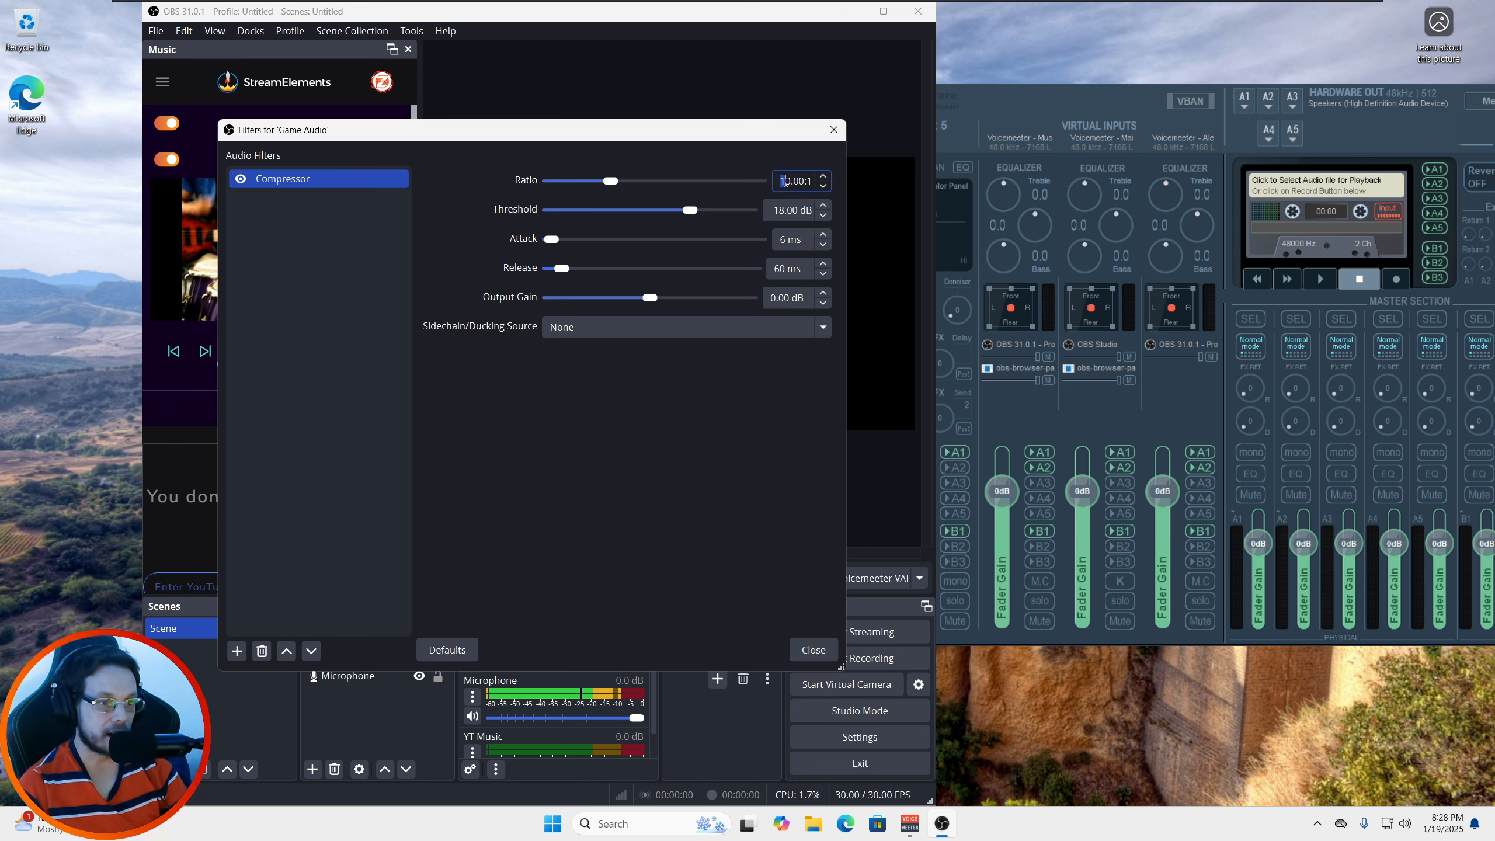
Set ratio 3.5, threshold -36, attack 1, release 257, Microphone sidechain, then copy the filter
drag(783, 181, 813, 178)
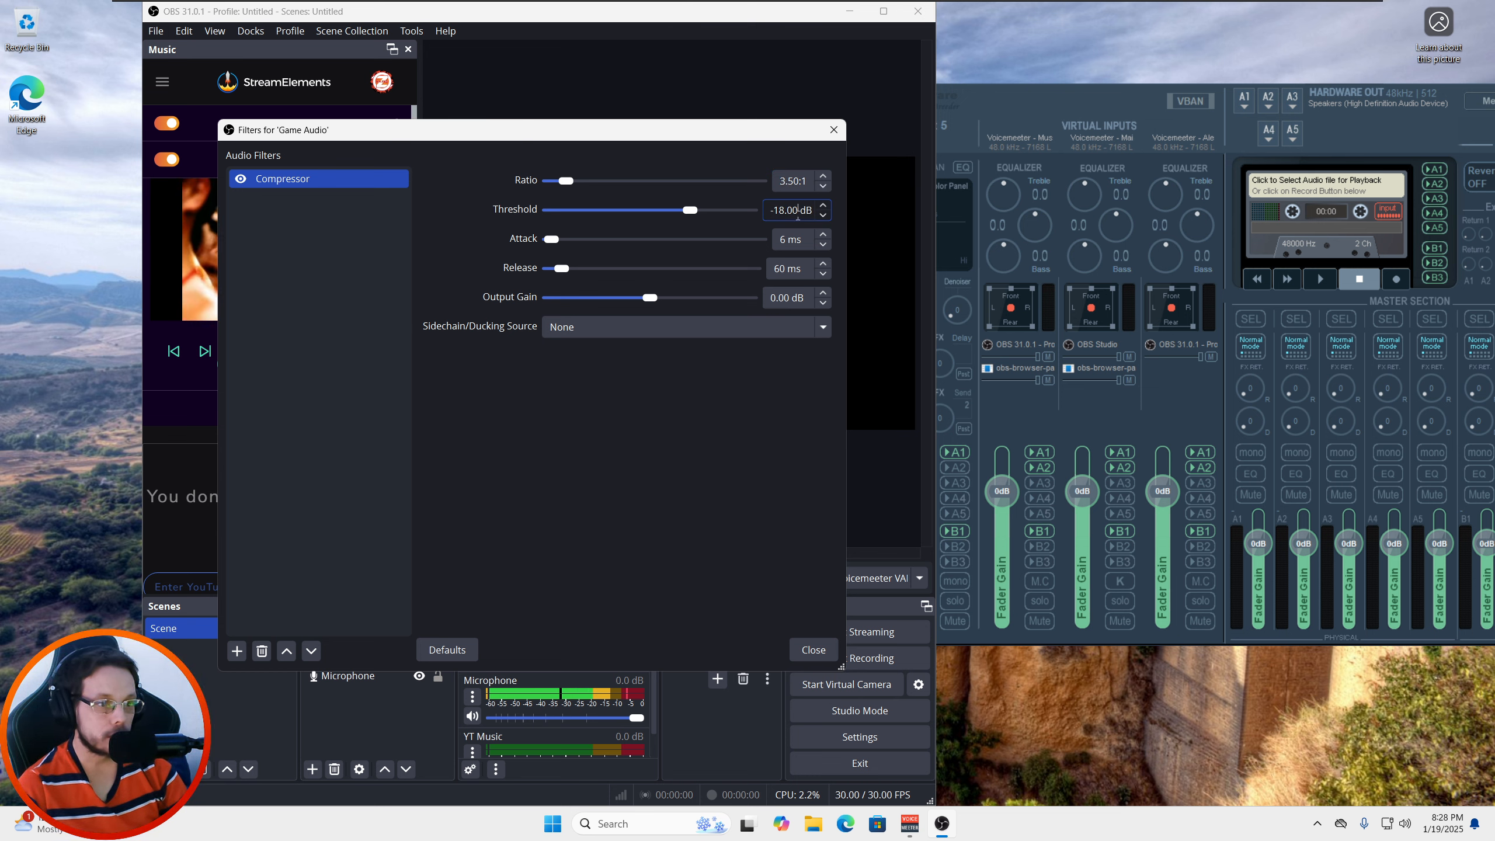
text(-36)
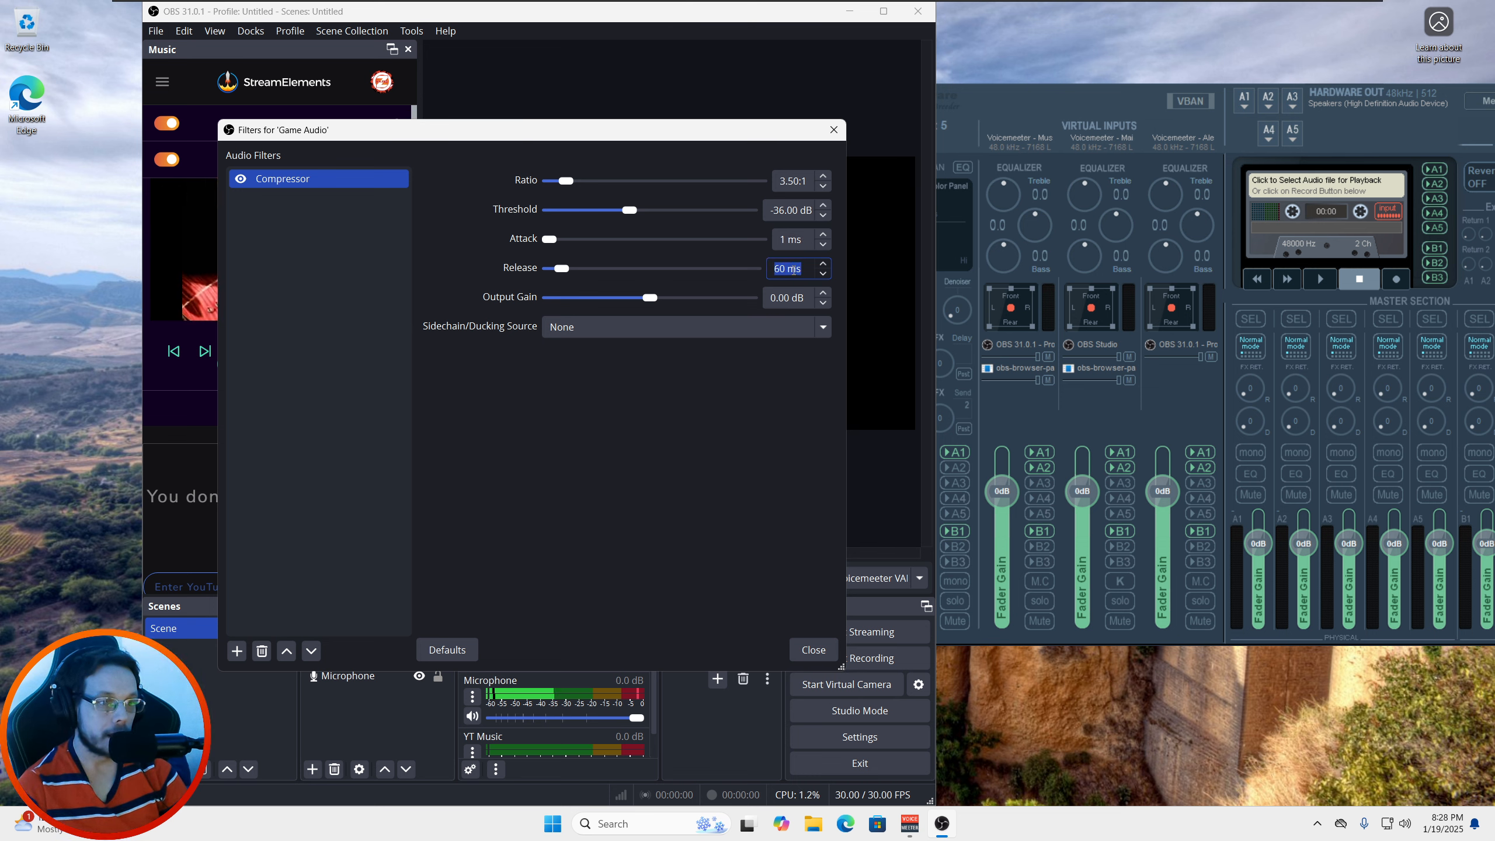
text(257)
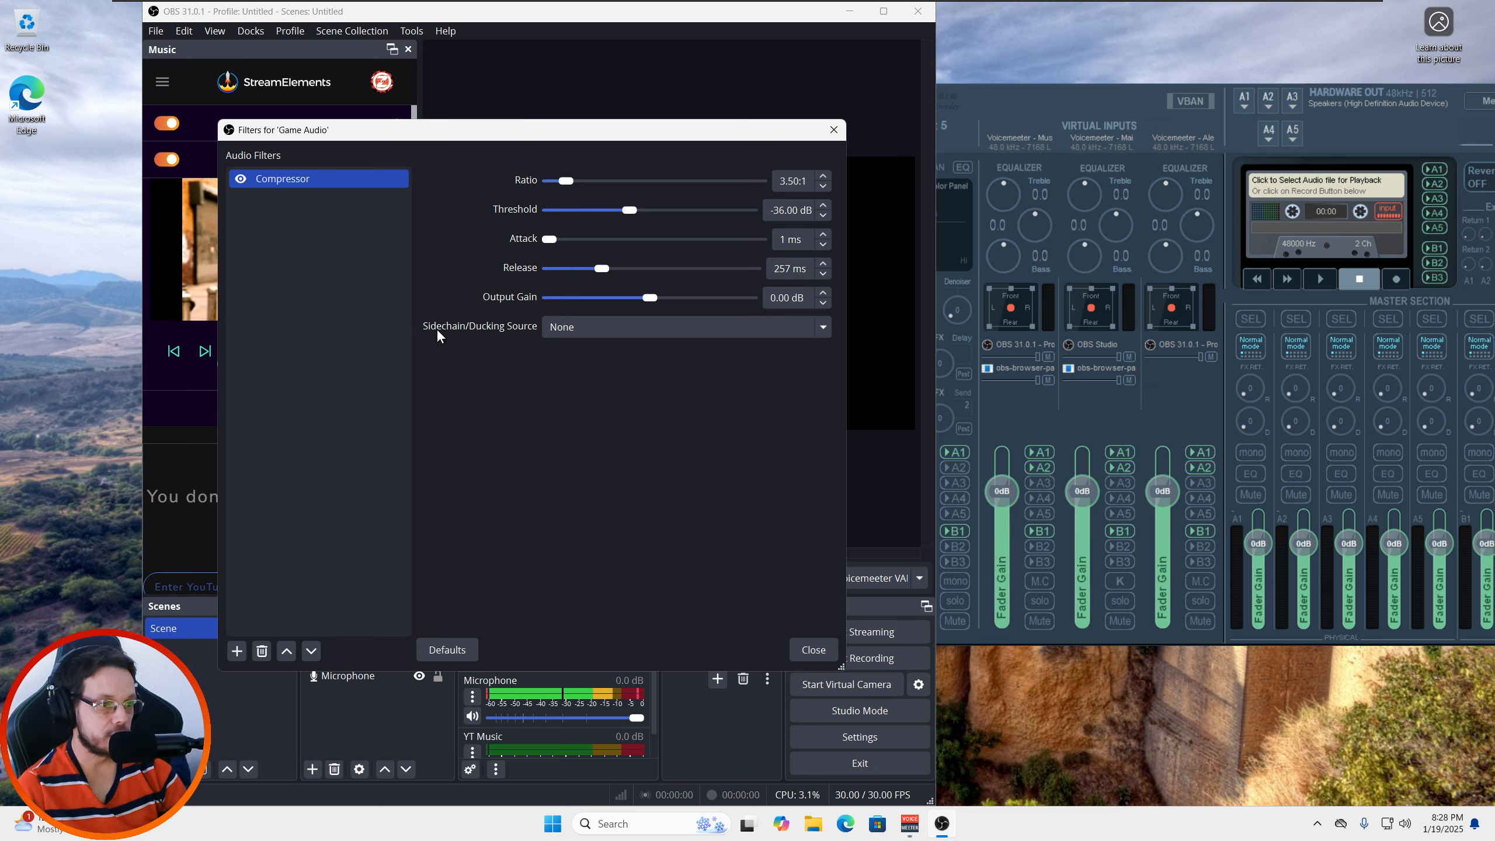
click(563, 331)
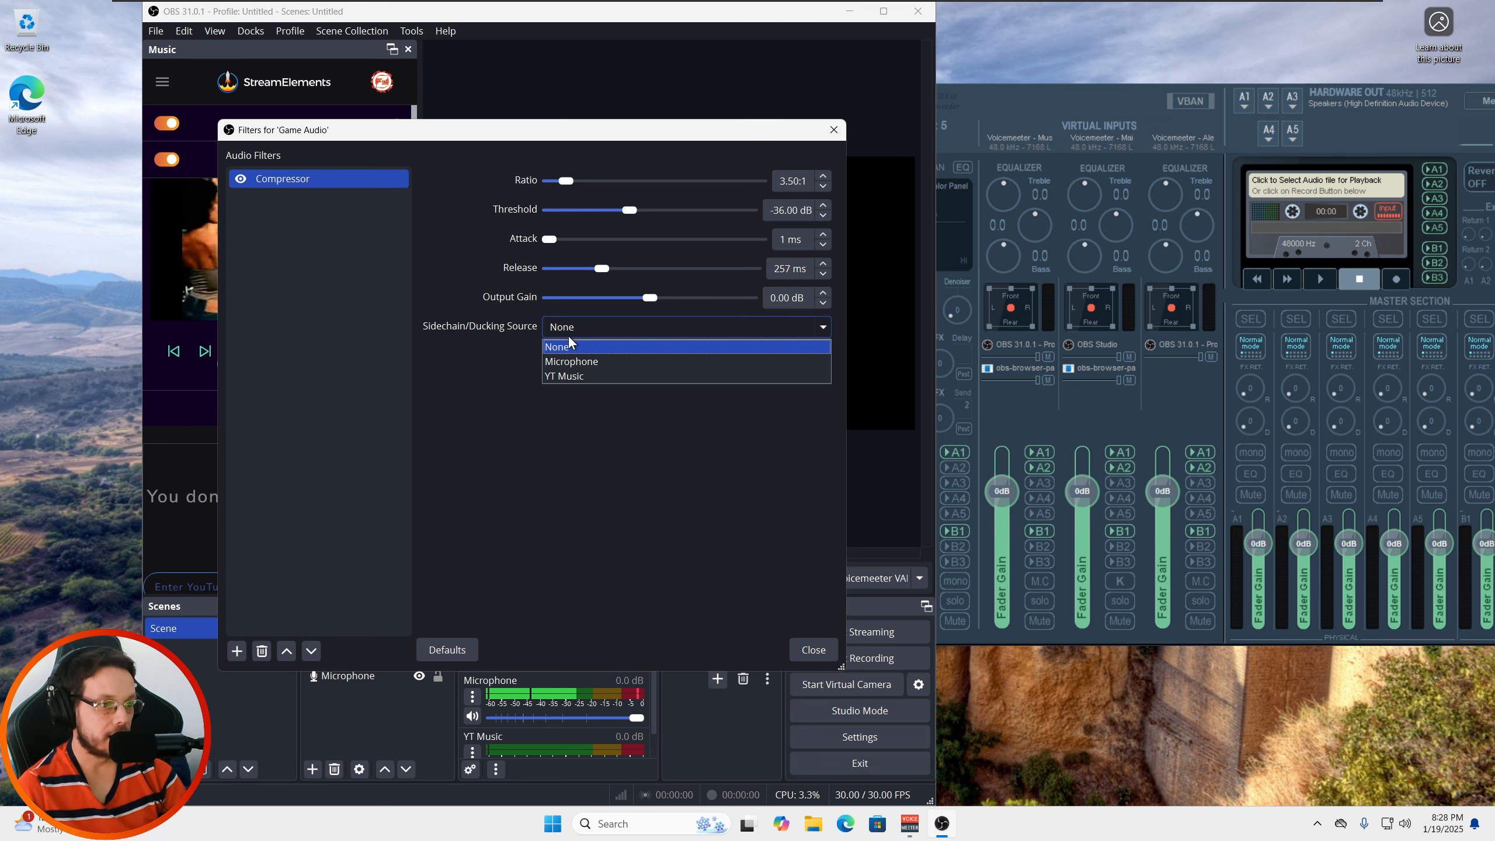
click(572, 362)
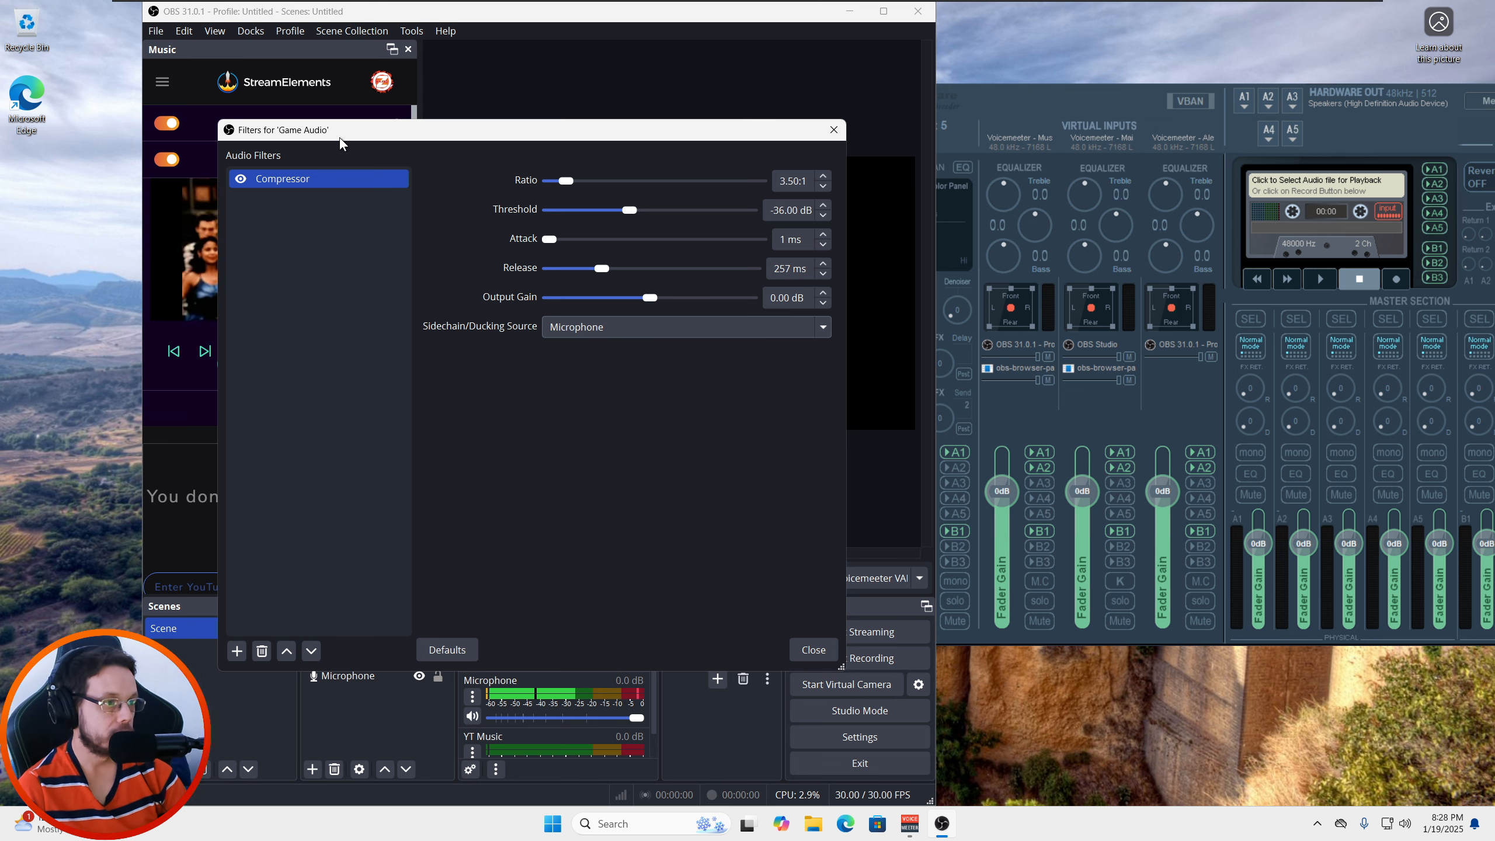
right_click(276, 183)
click(321, 291)
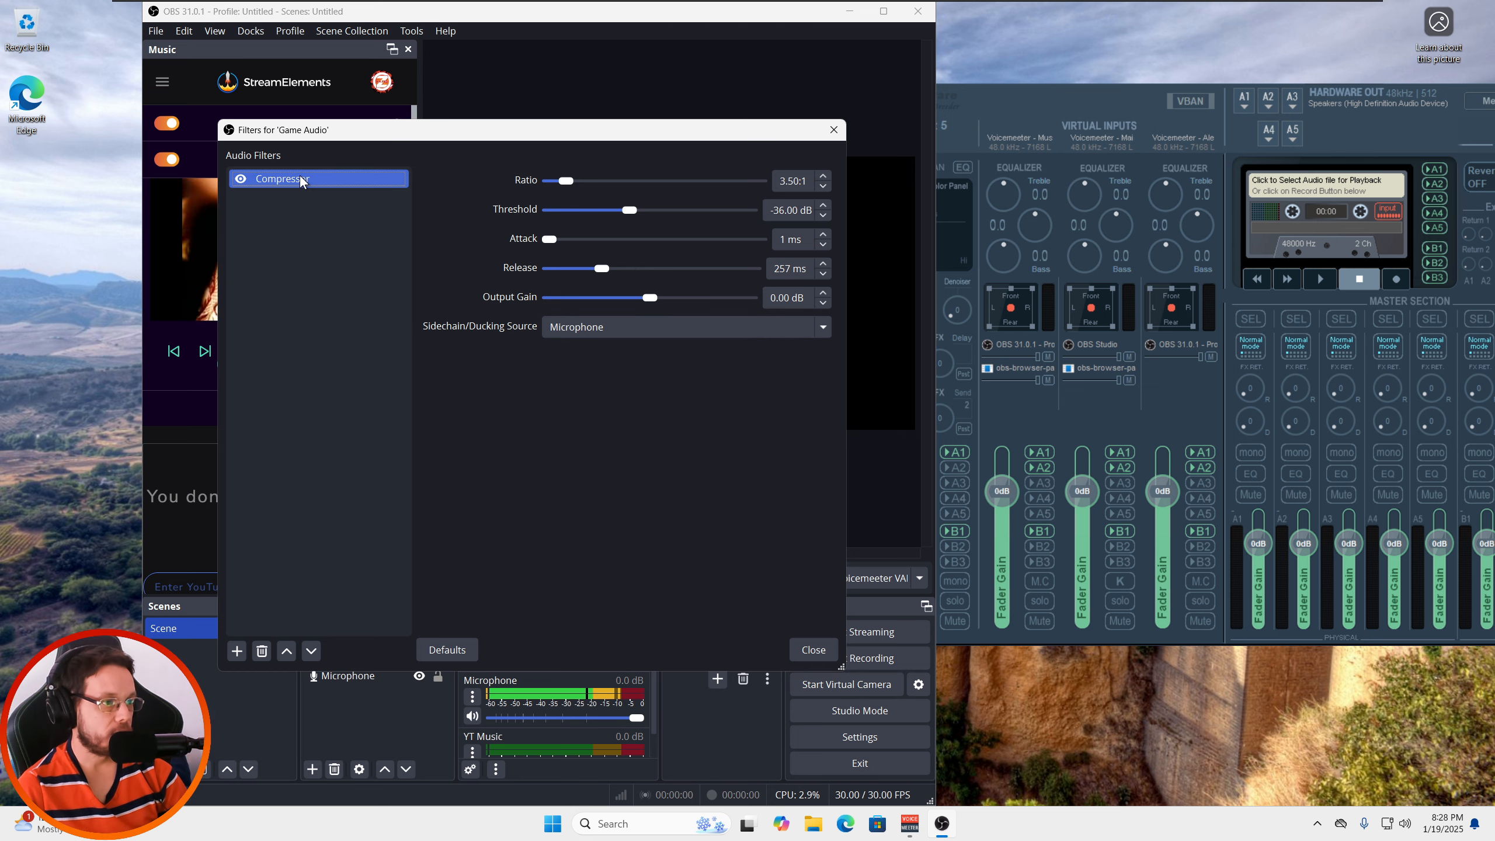
click(805, 638)
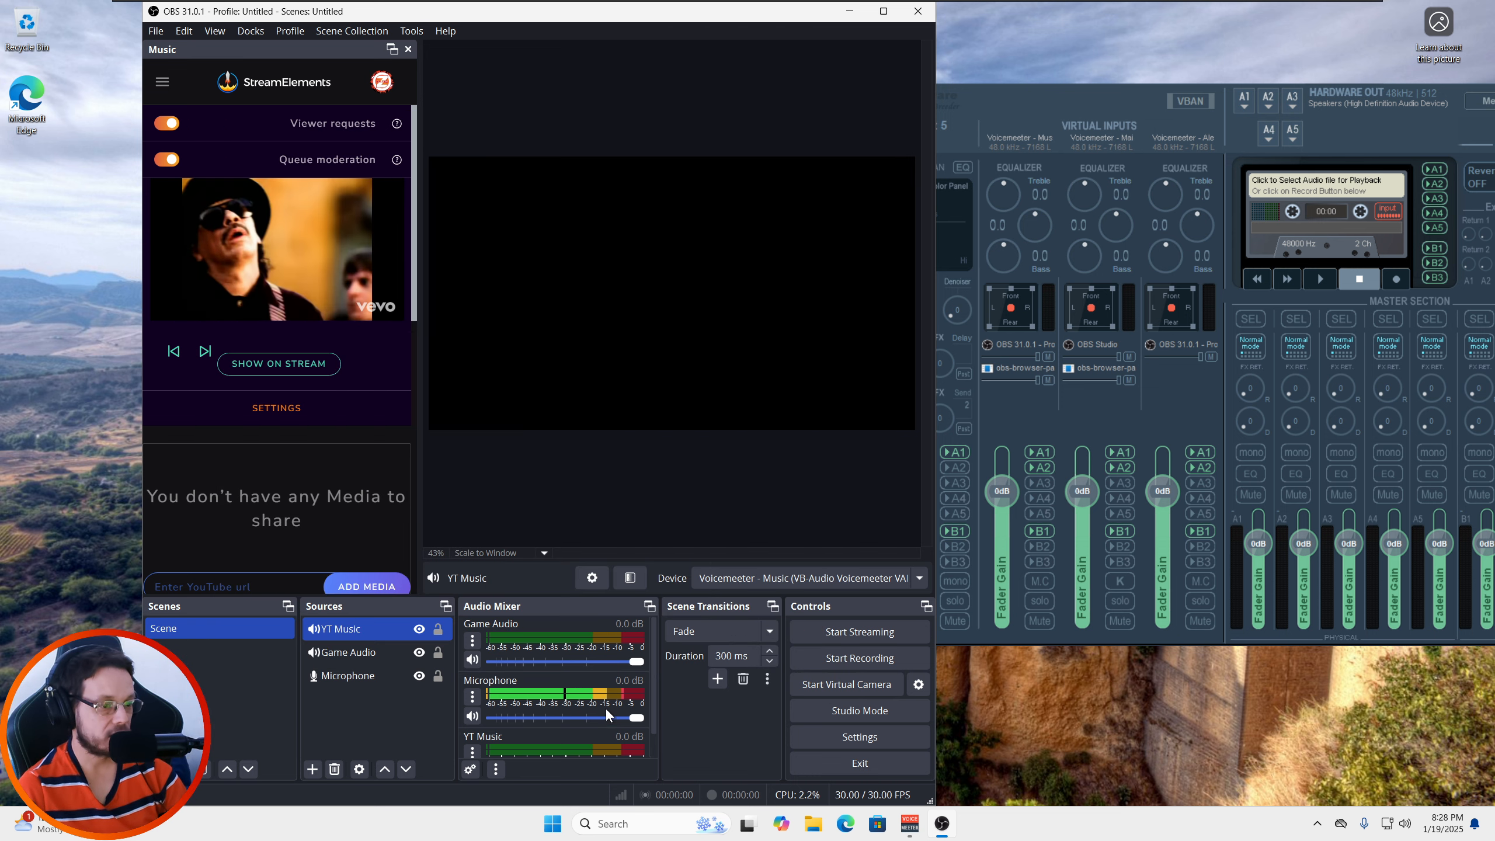
Paste the copied Compressor into YT Music's filters, keeping Microphone as the sidechain
click(473, 754)
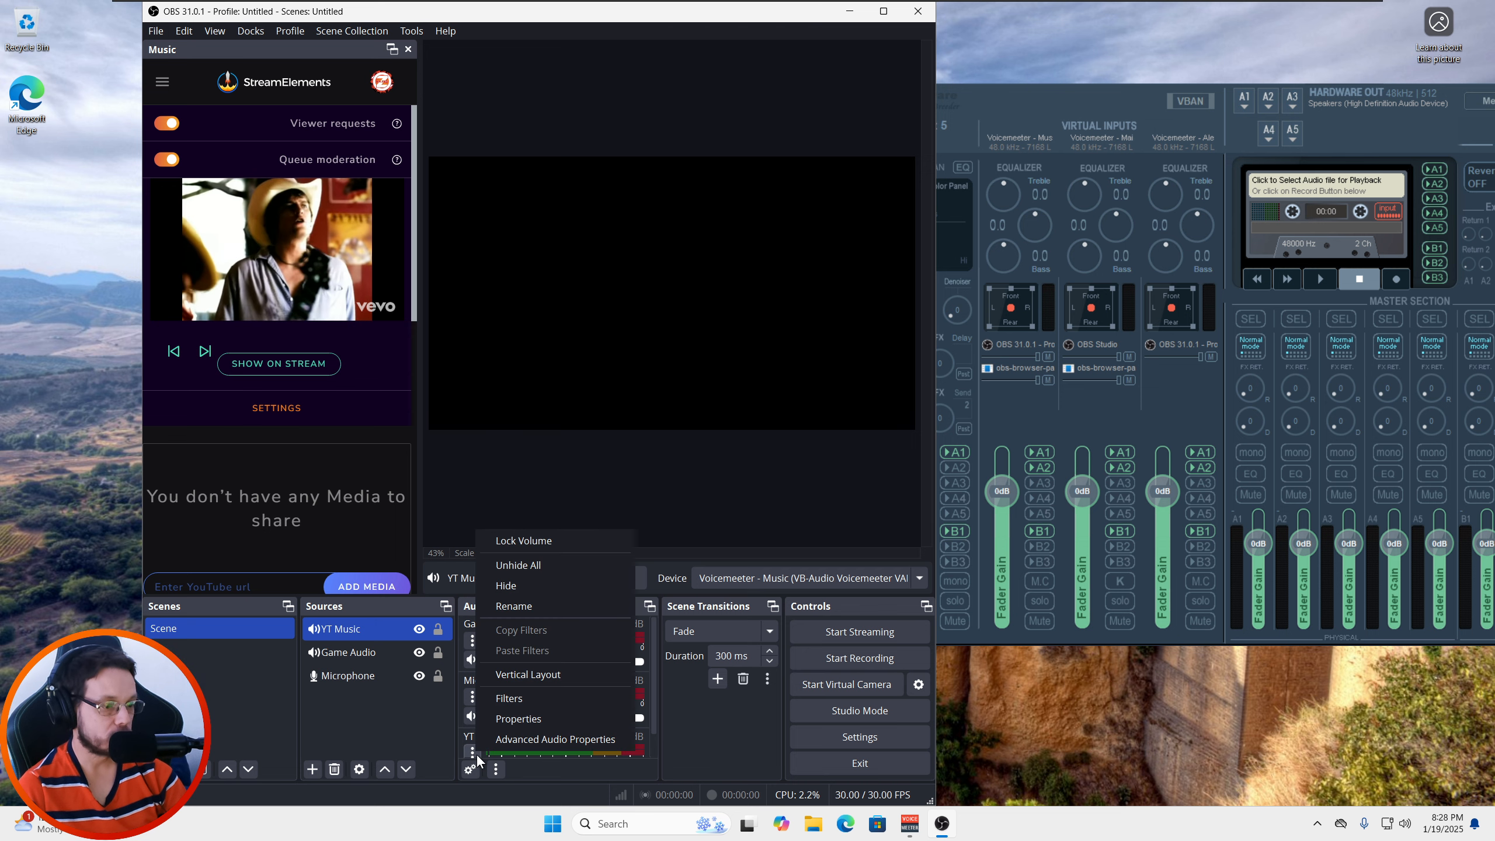
click(525, 699)
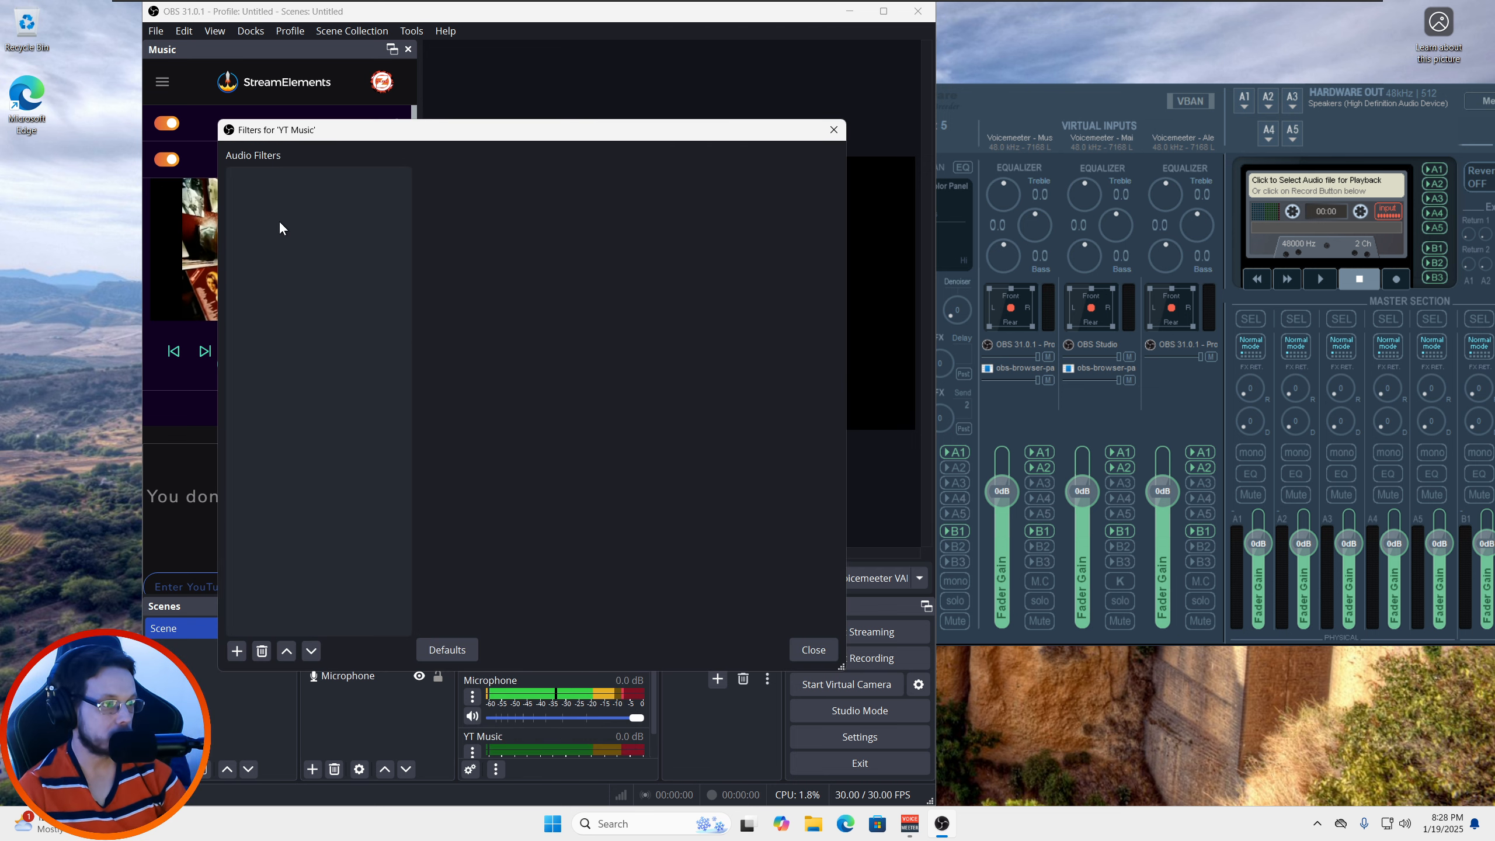
right_click(278, 219)
click(304, 250)
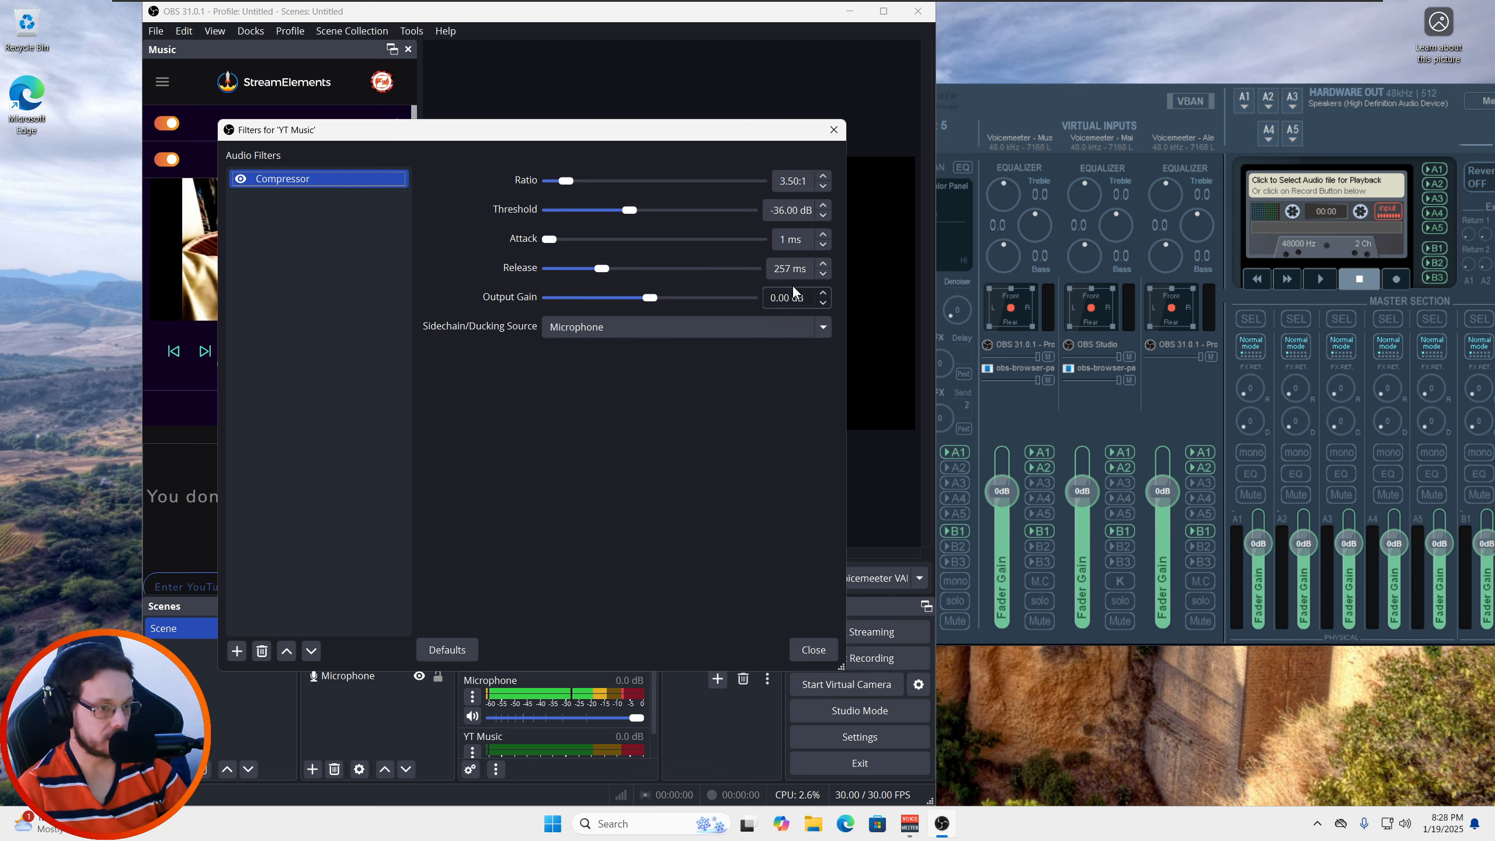
click(588, 328)
click(587, 365)
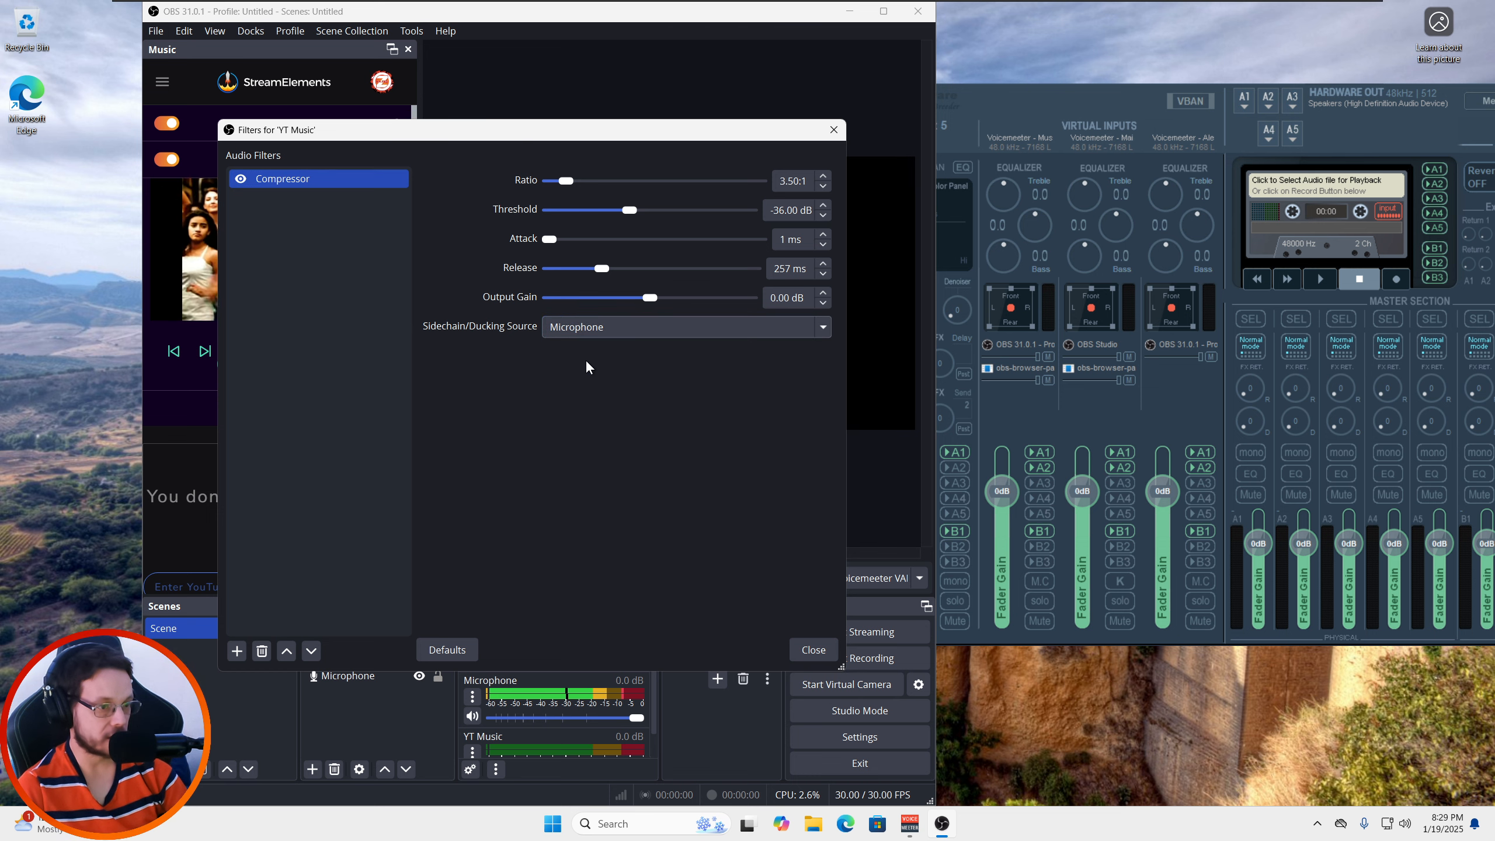
click(824, 649)
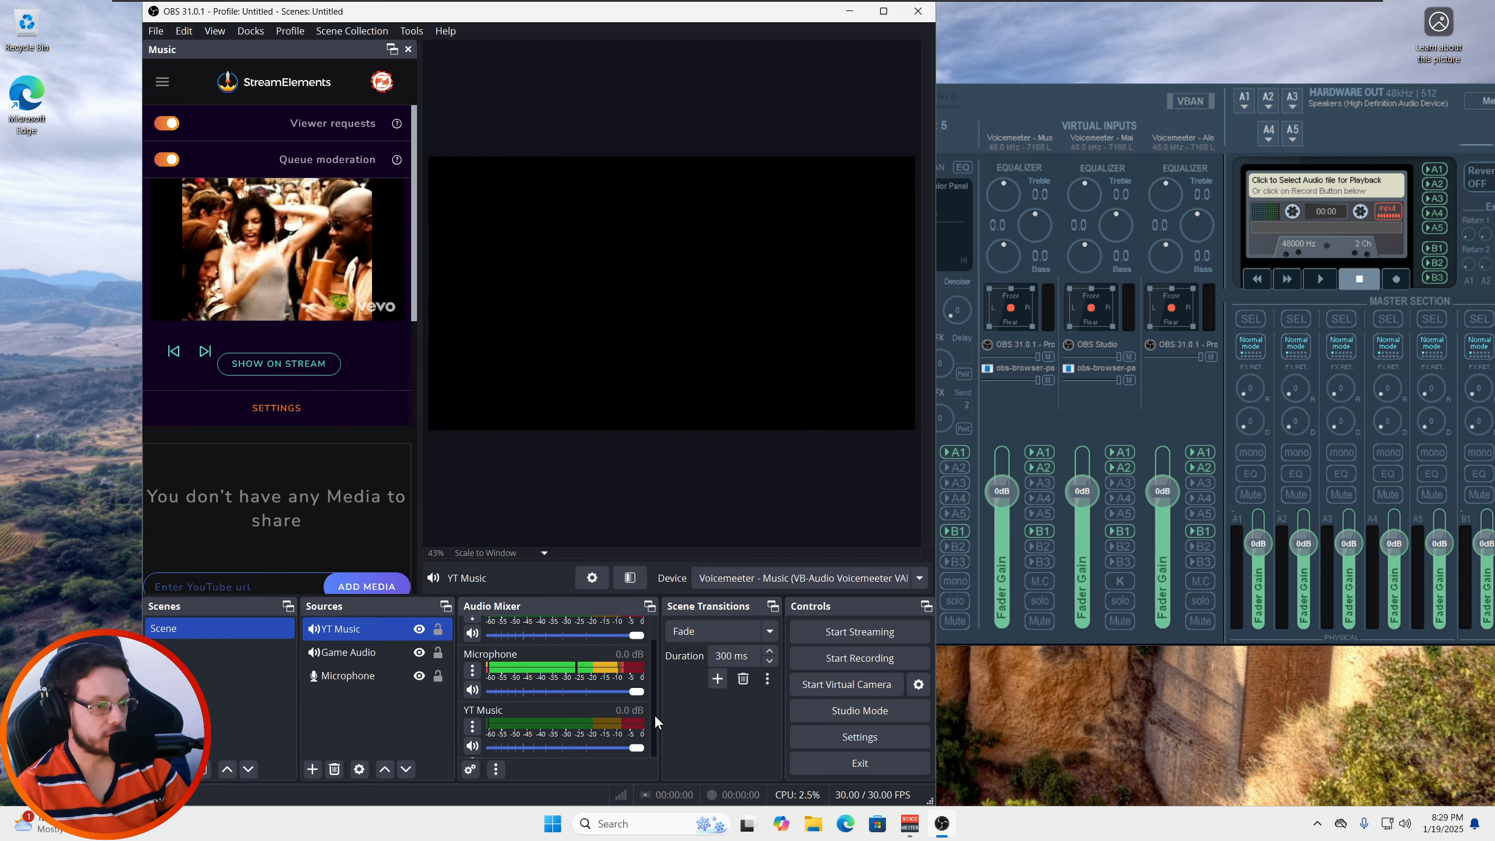
Mute the Music dock video and drag the splitter up so all three mixer channels show
scroll(654, 714, up, 2)
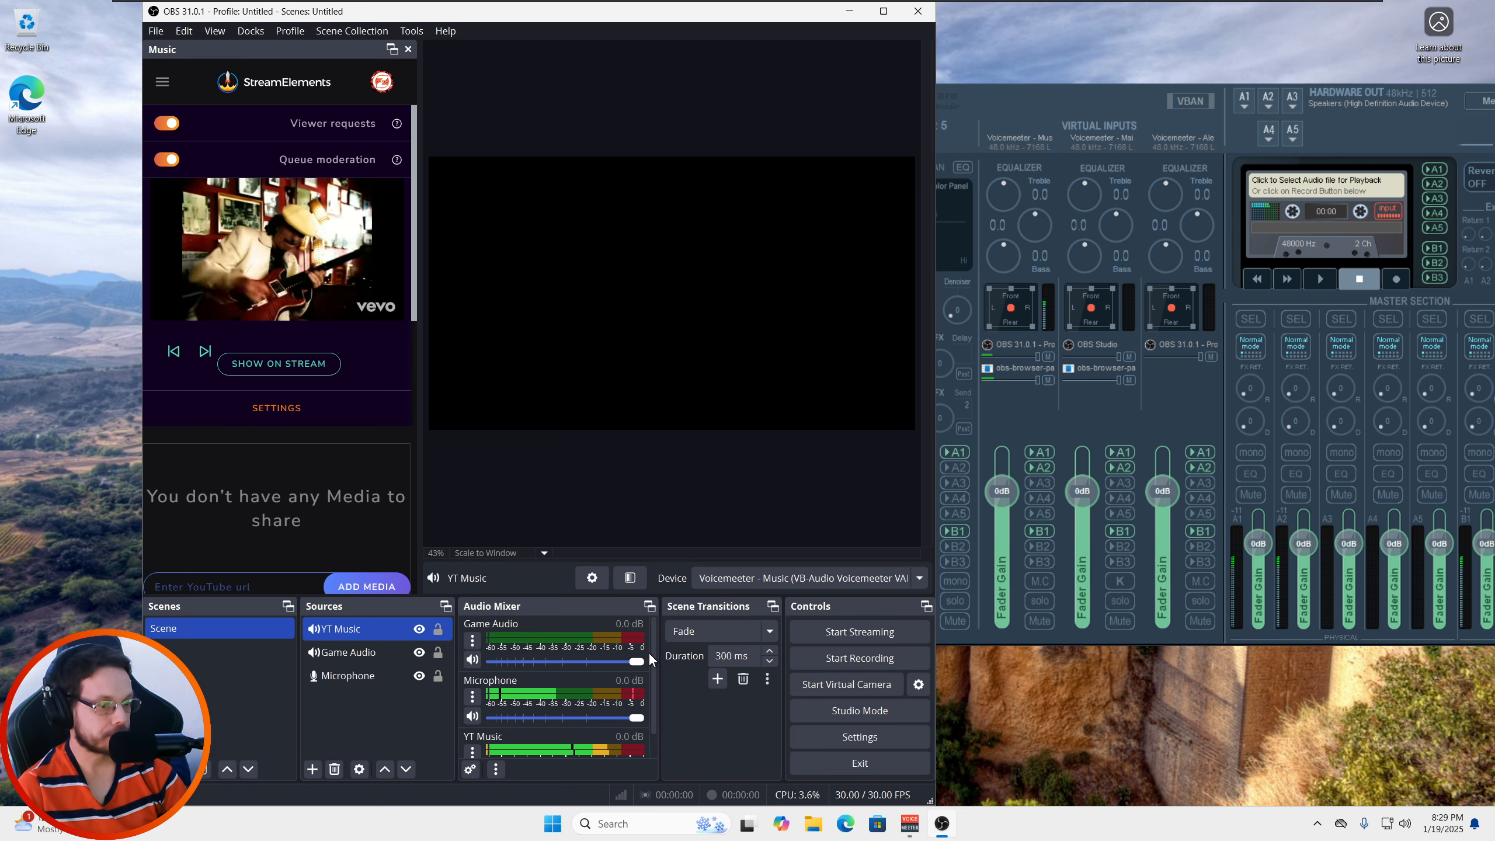
drag(652, 649, 652, 677)
mouse_move(230, 308)
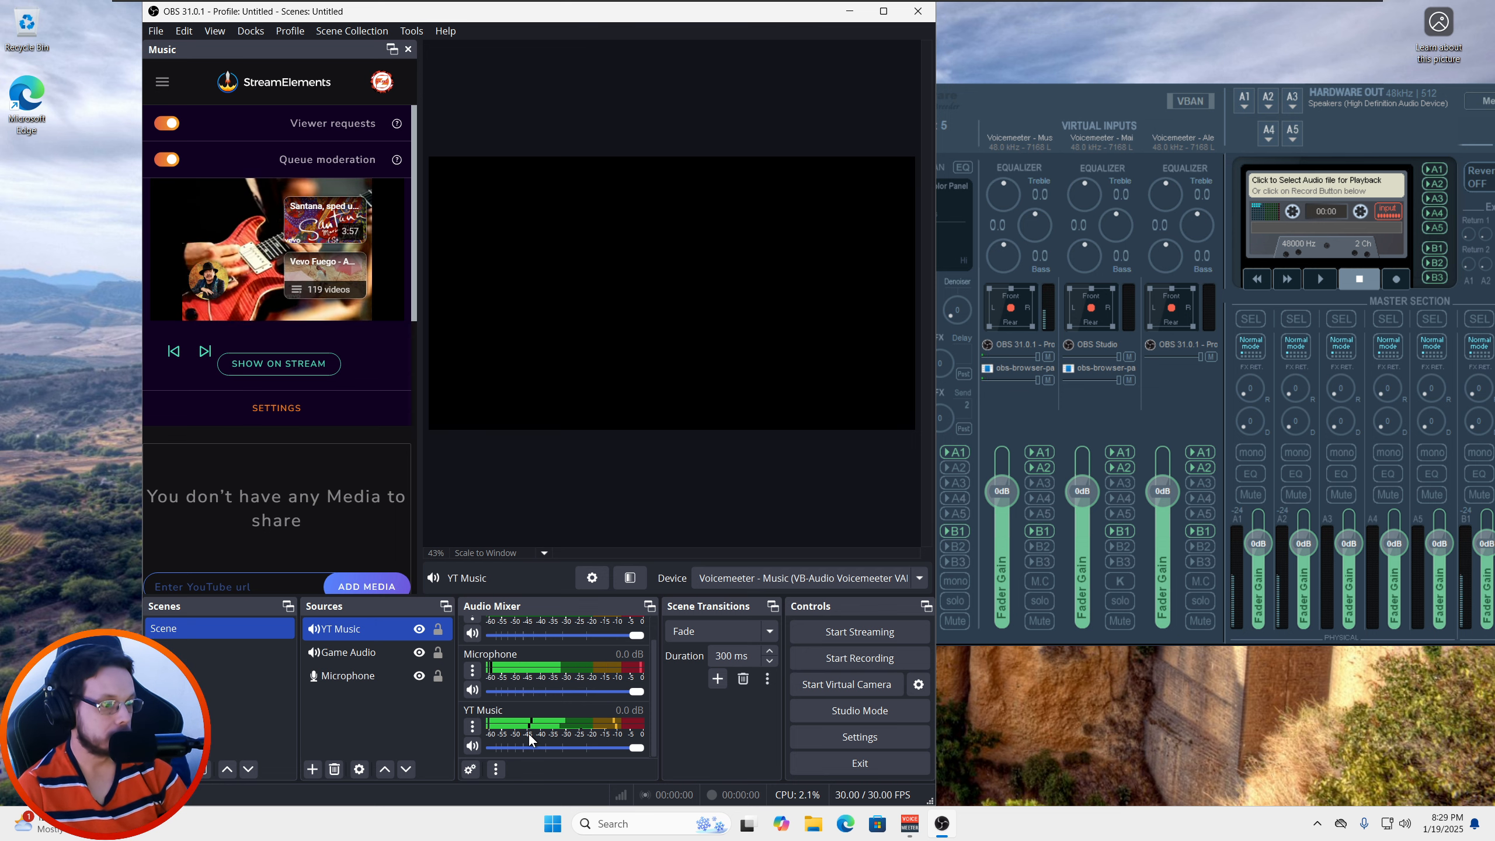
click(206, 303)
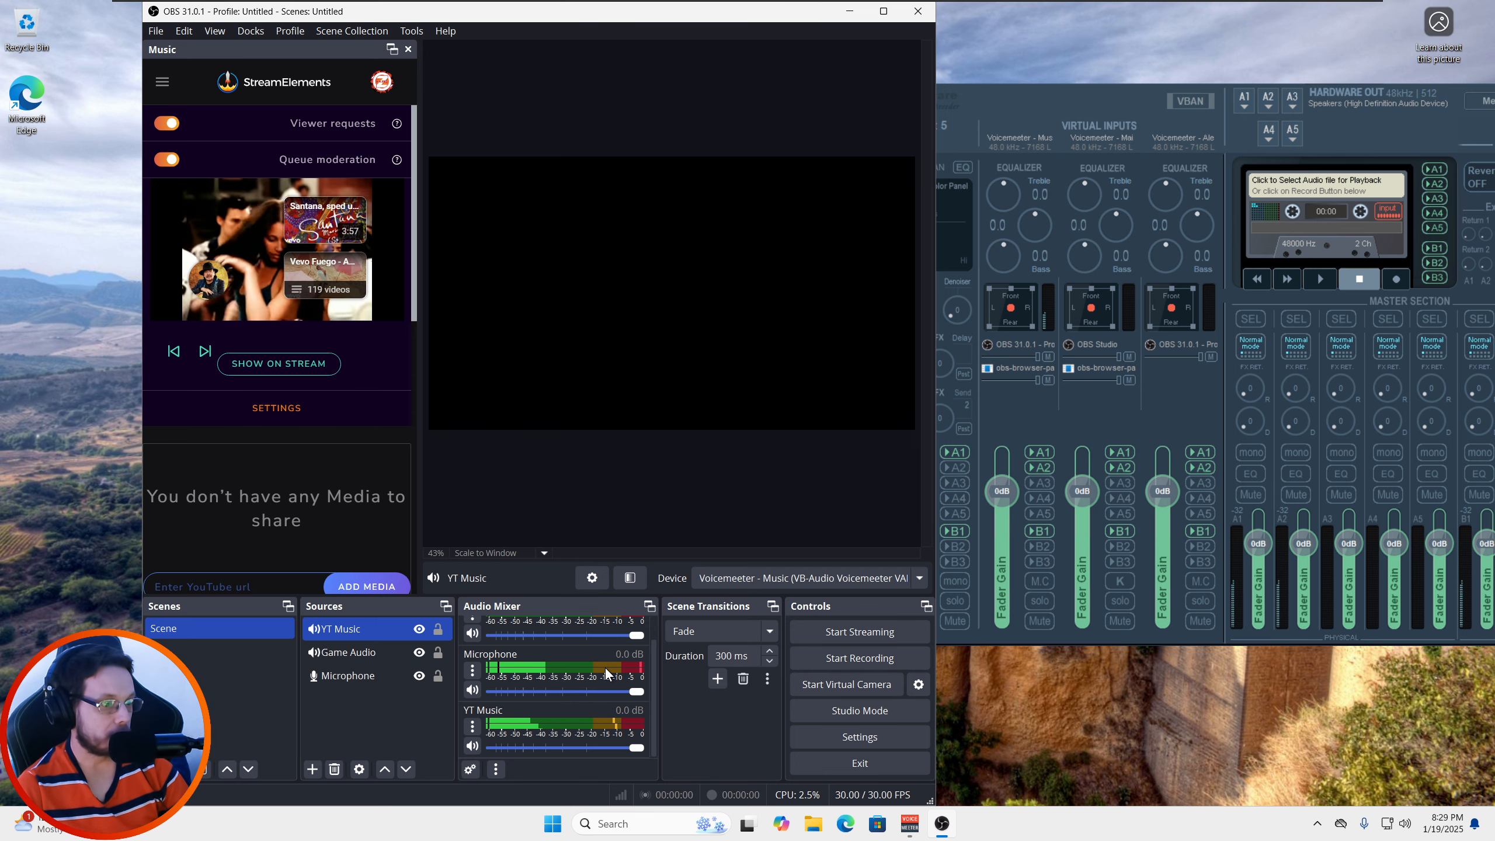
drag(652, 697, 650, 653)
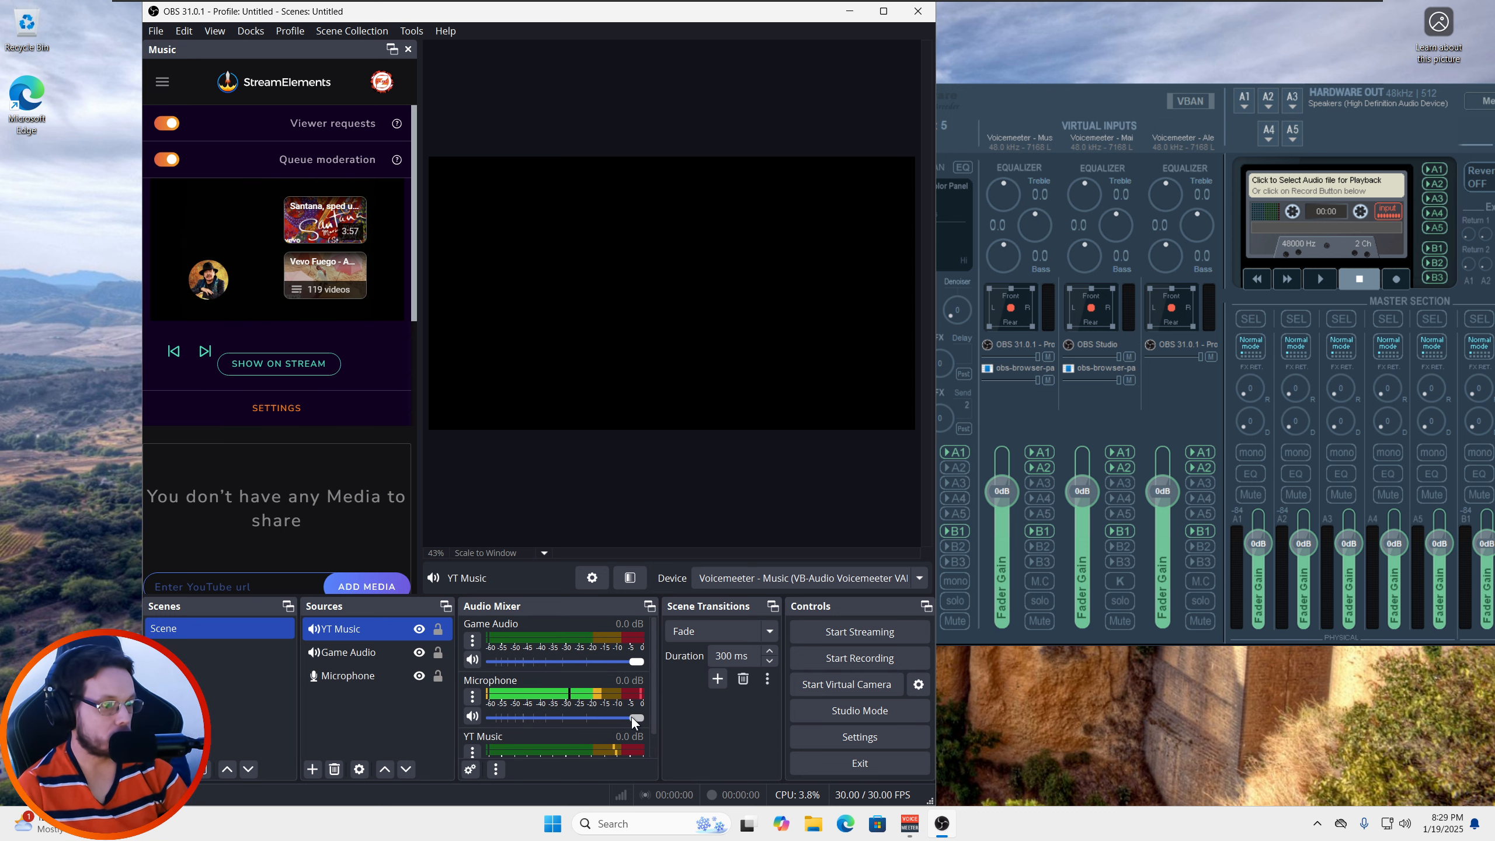
scroll(656, 678, down, 1)
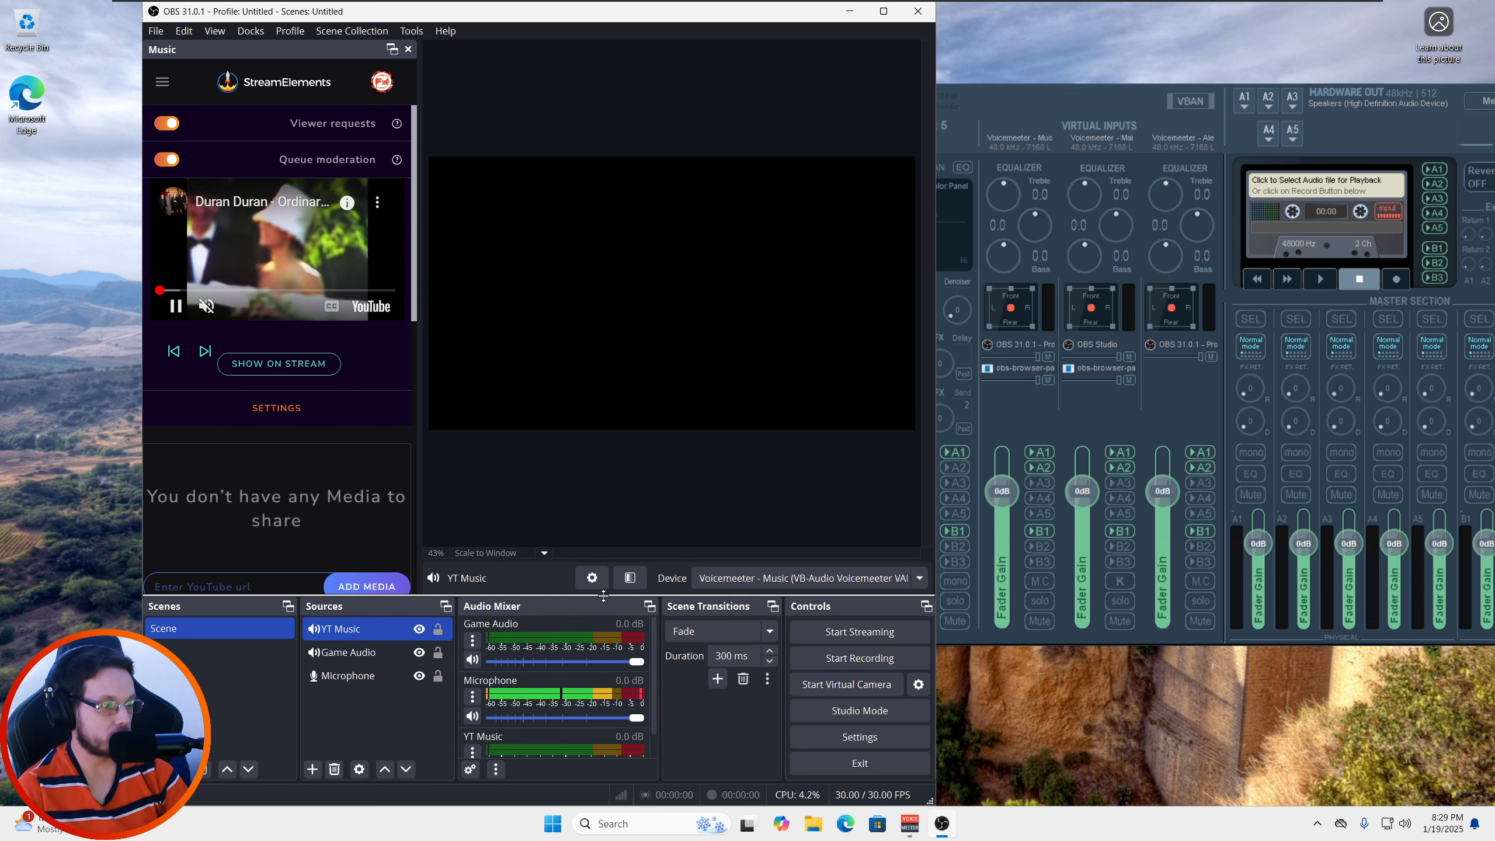
drag(606, 597, 620, 450)
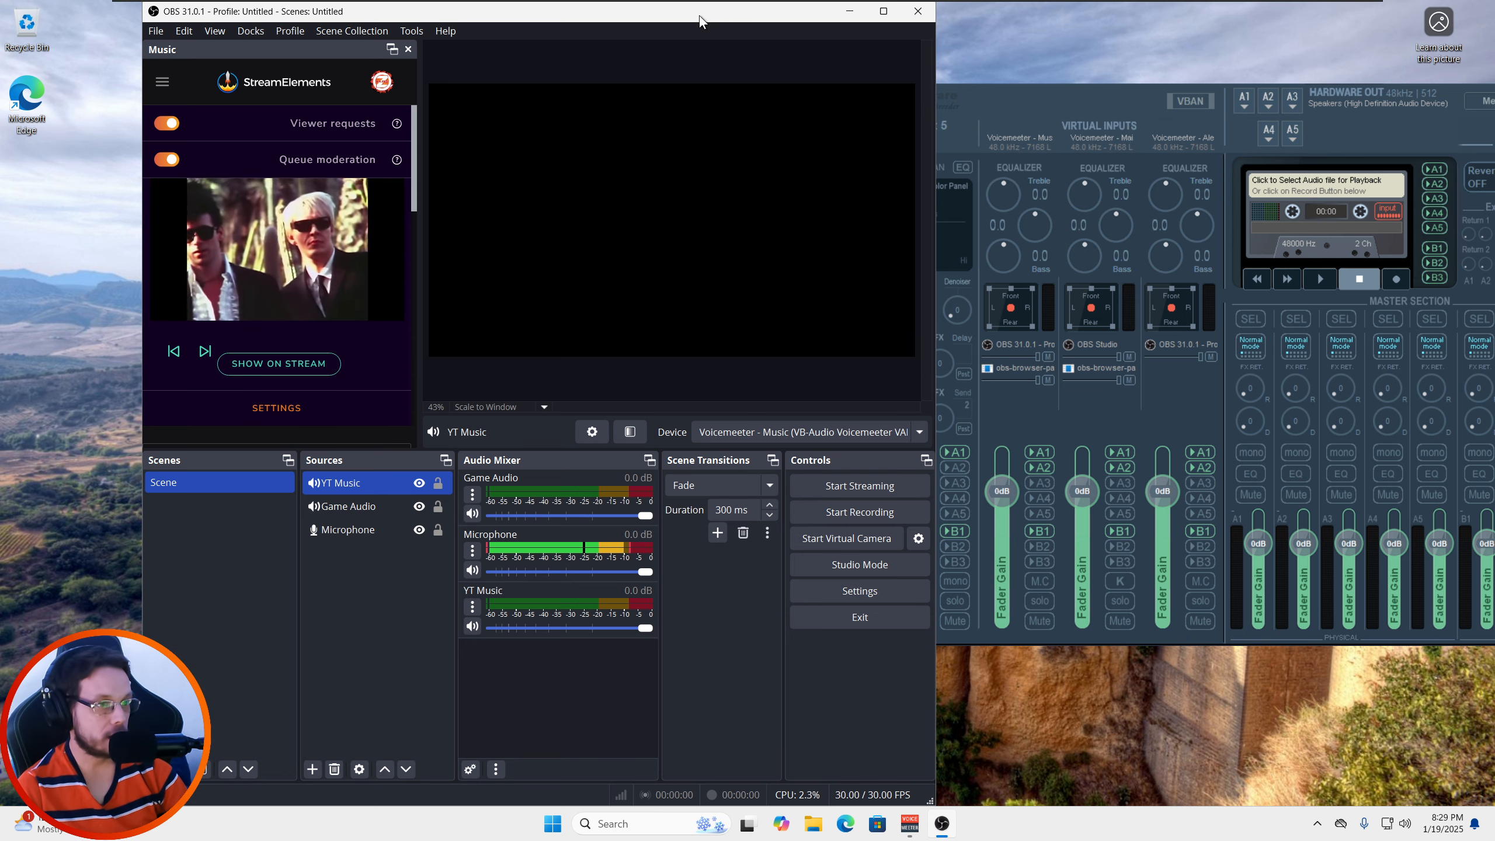
drag(699, 16, 629, 25)
mouse_move(258, 318)
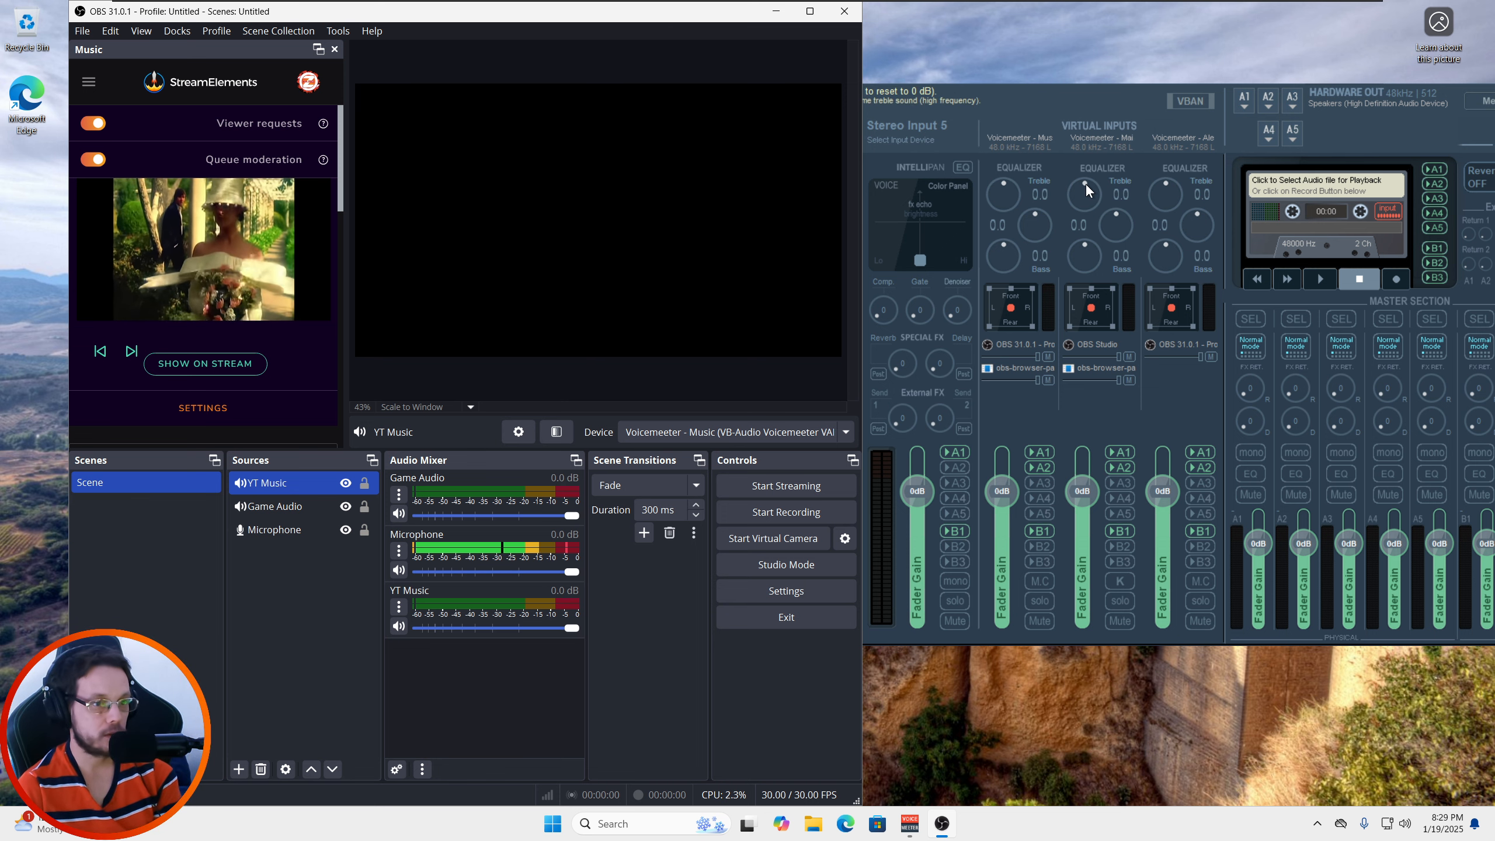
Turn OBS's YT Music fader down to -3.0 dB
drag(1057, 92, 1061, 78)
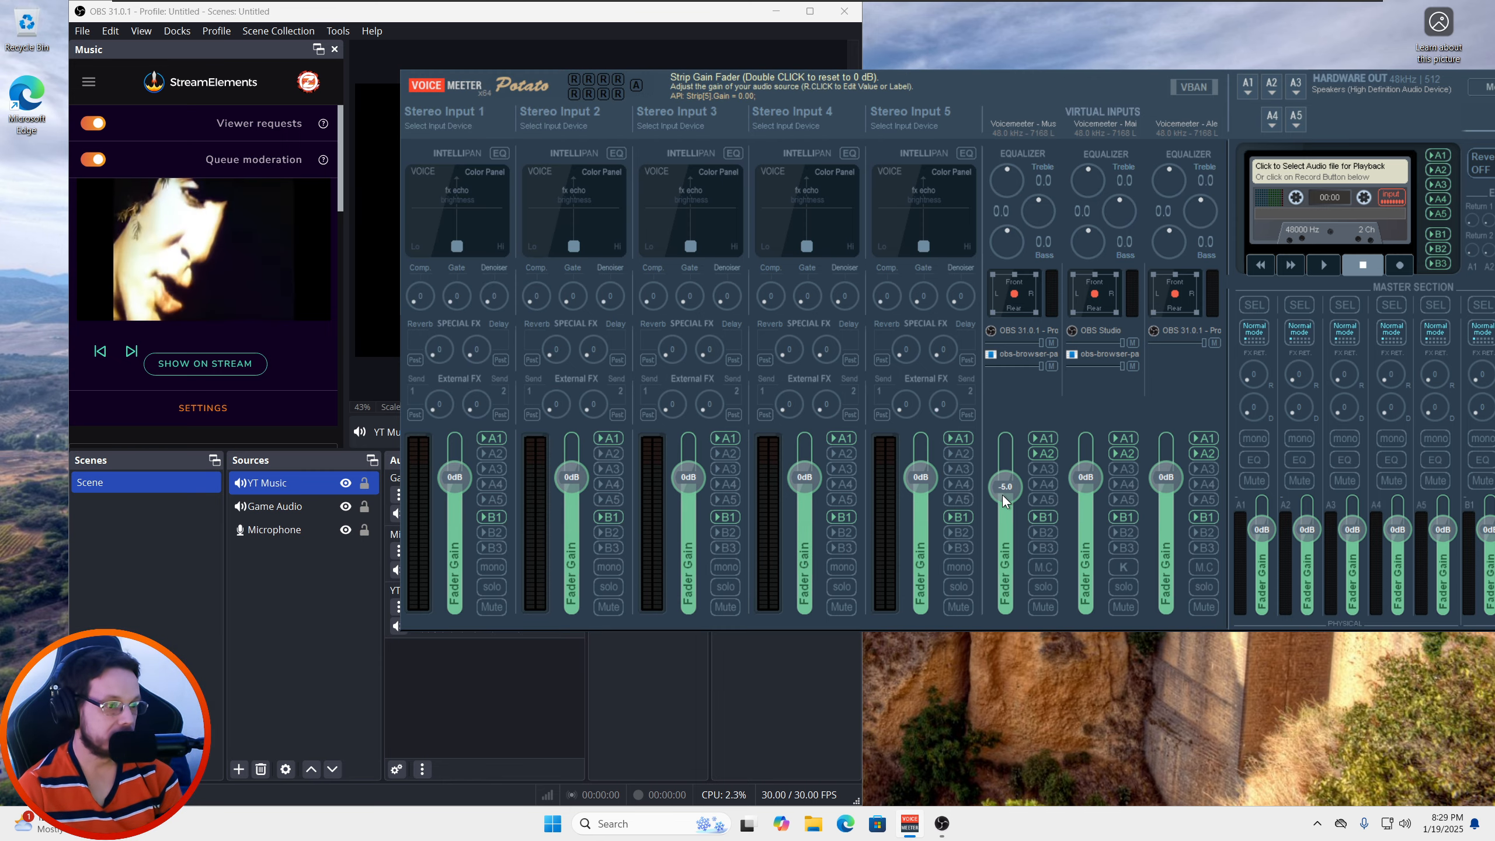
click(688, 727)
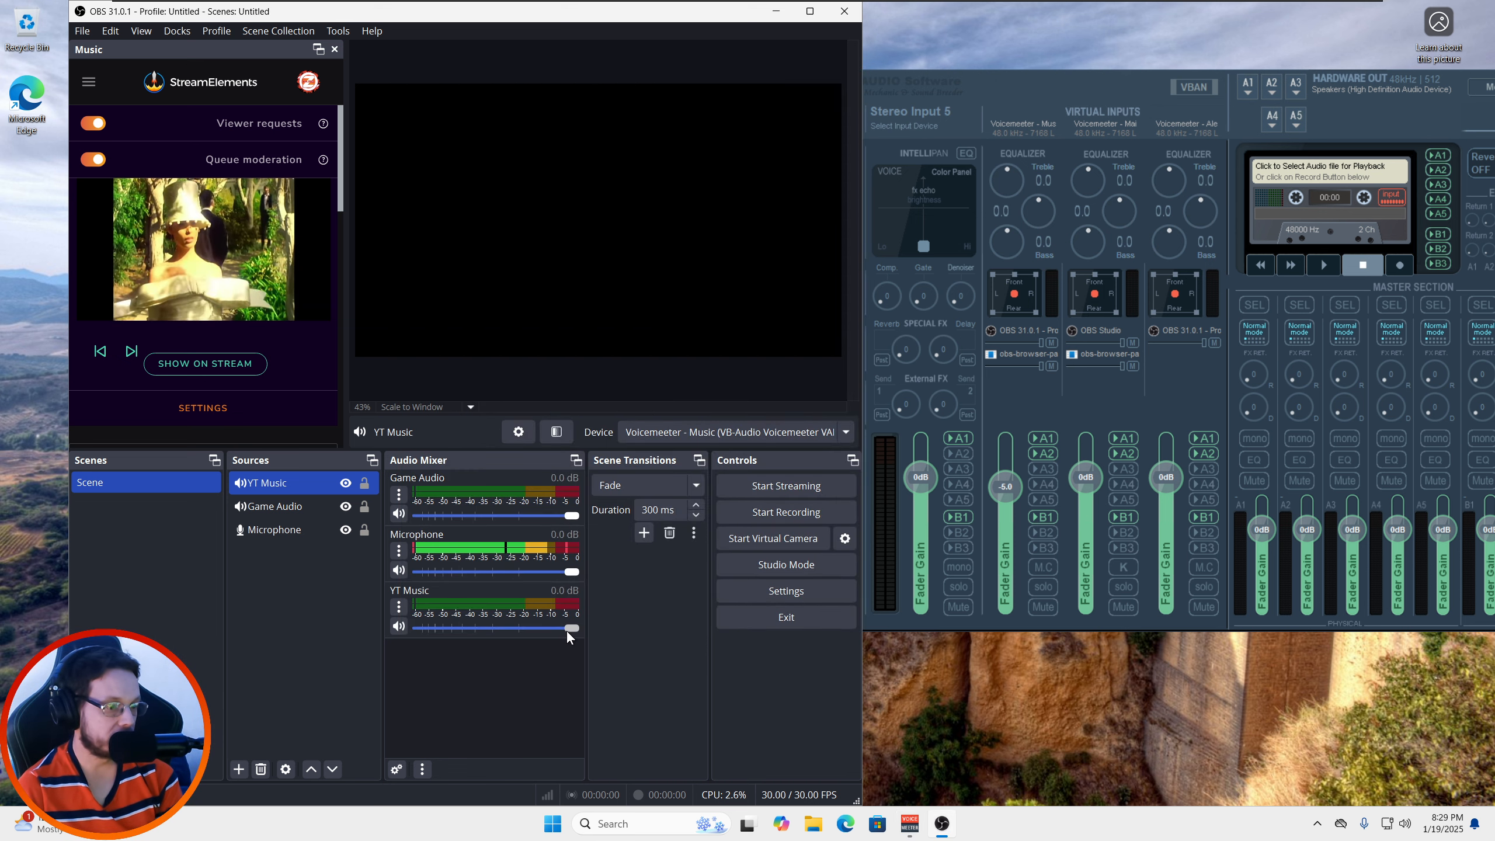
drag(566, 631, 560, 631)
drag(559, 631, 550, 629)
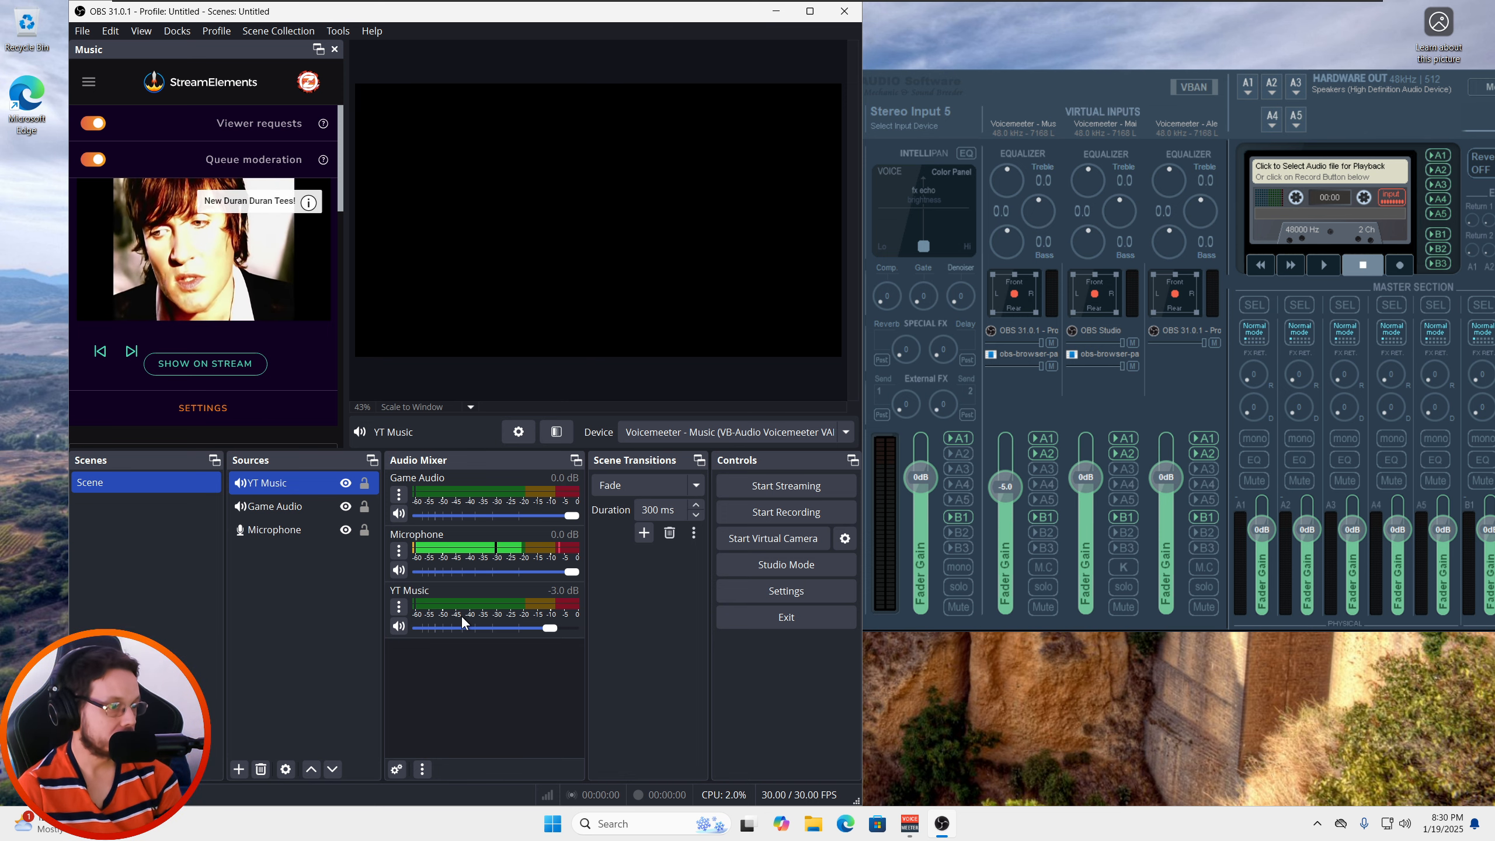
Check YT Music's compressor in its Filters, then exit OBS
click(399, 607)
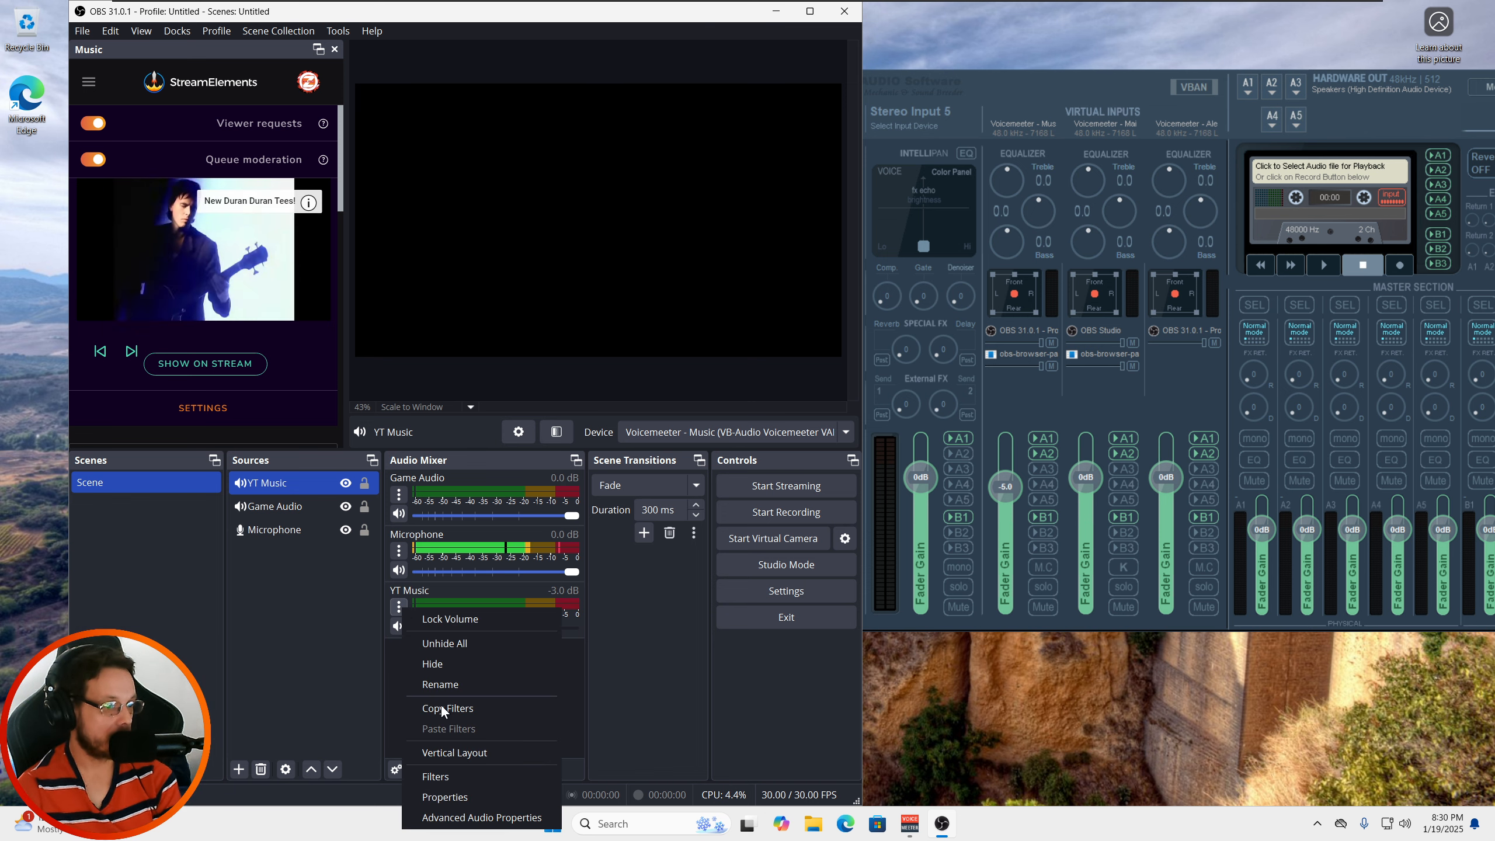
click(446, 771)
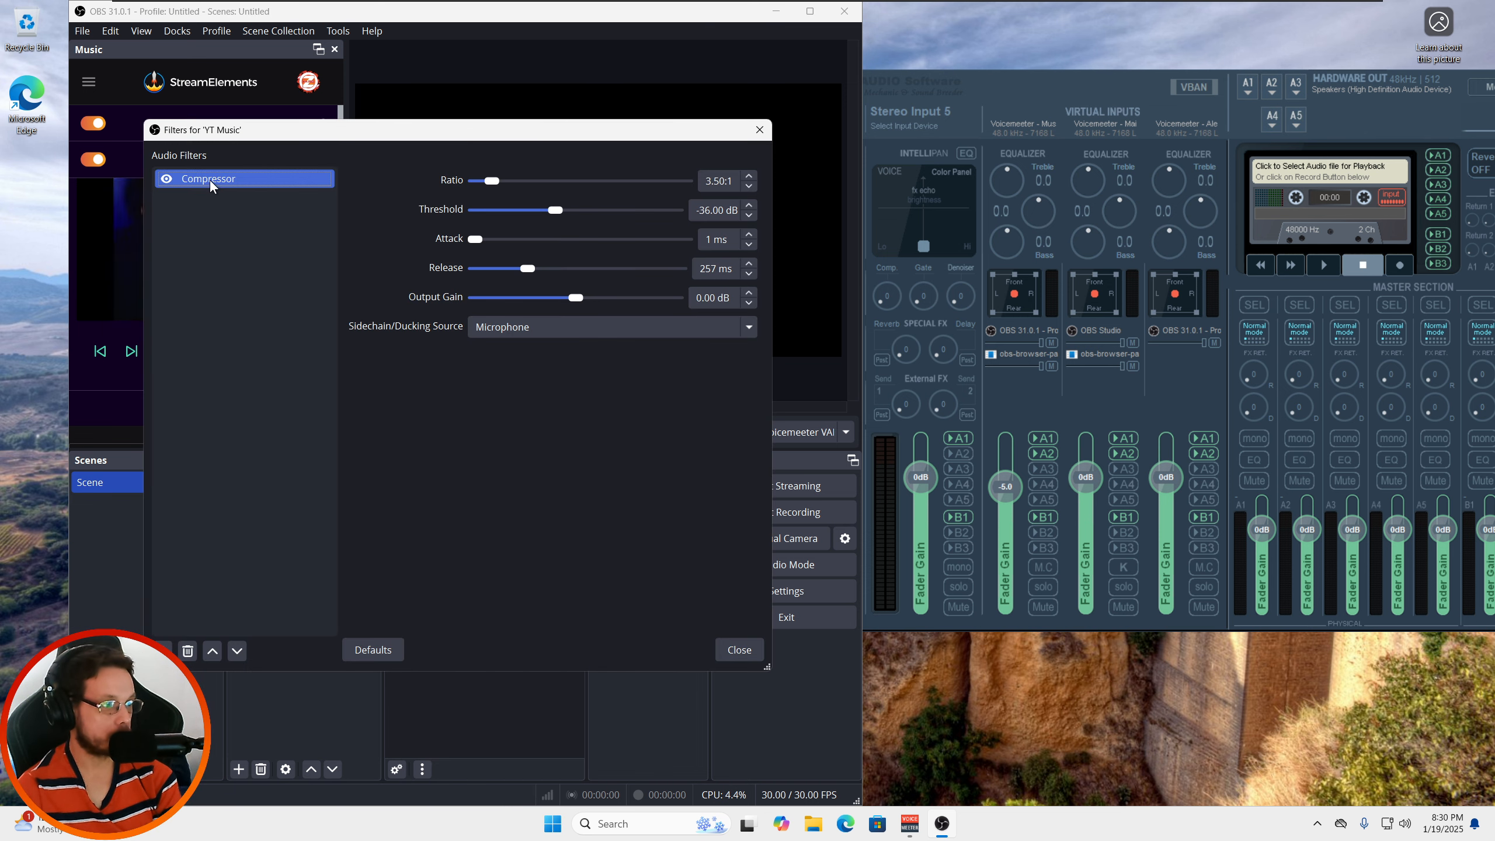
click(732, 652)
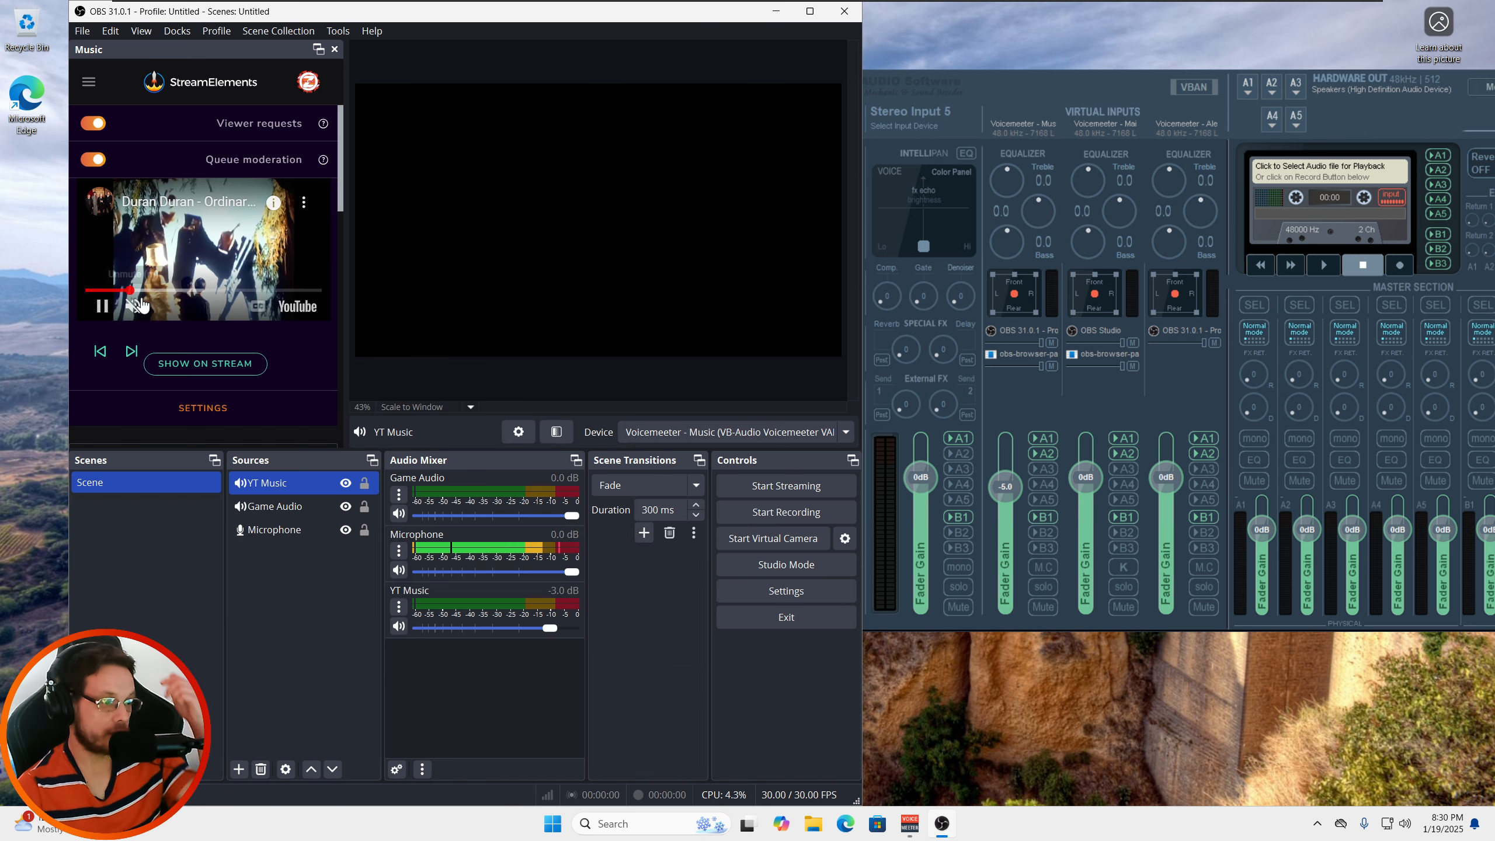
click(843, 11)
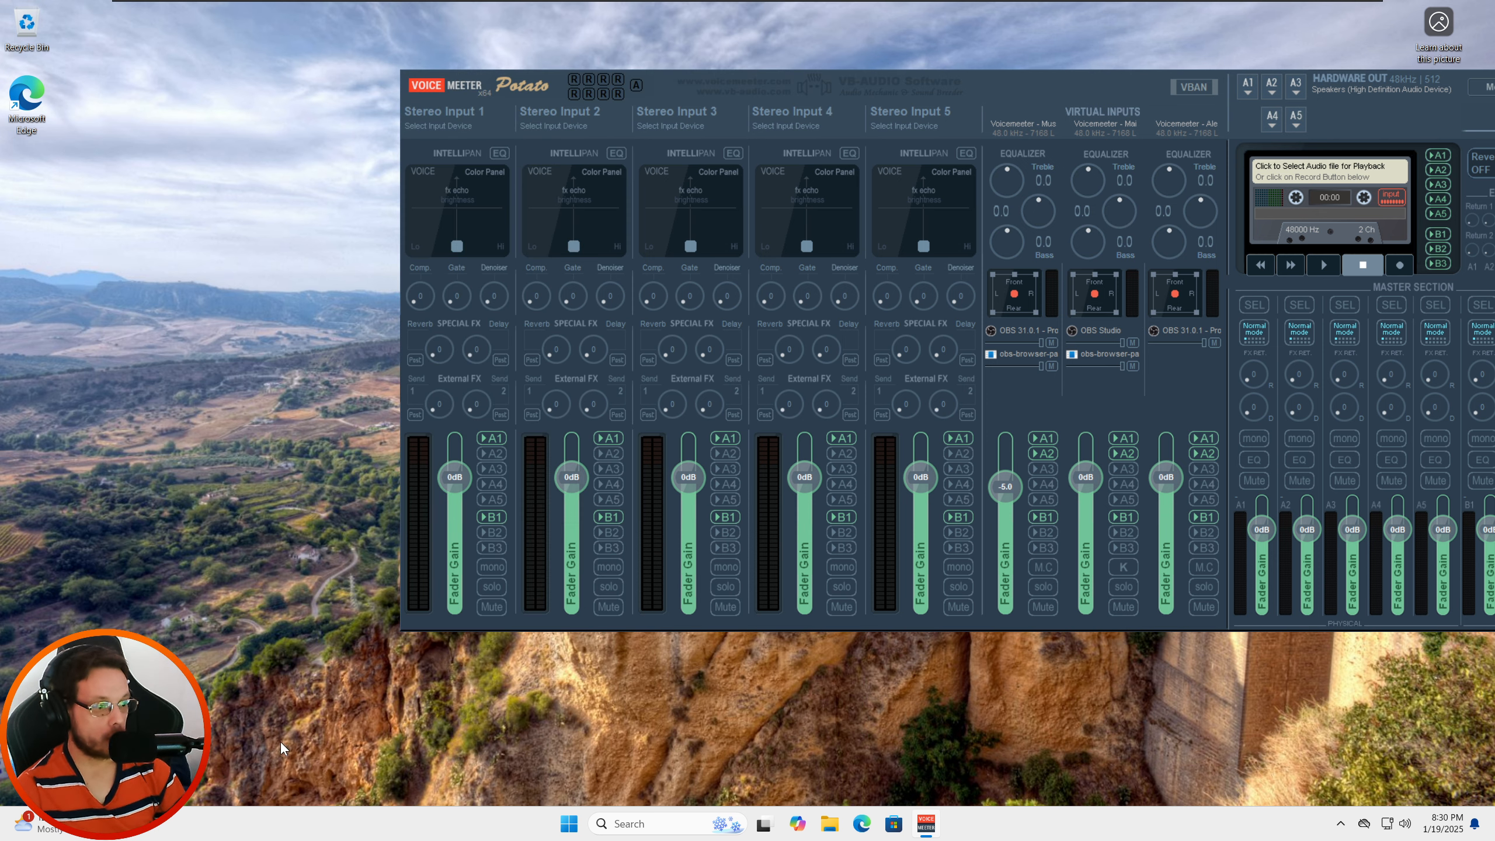
Relaunch OBS, then play, mute and pause the Music dock's Duran Duran video
click(569, 823)
click(713, 396)
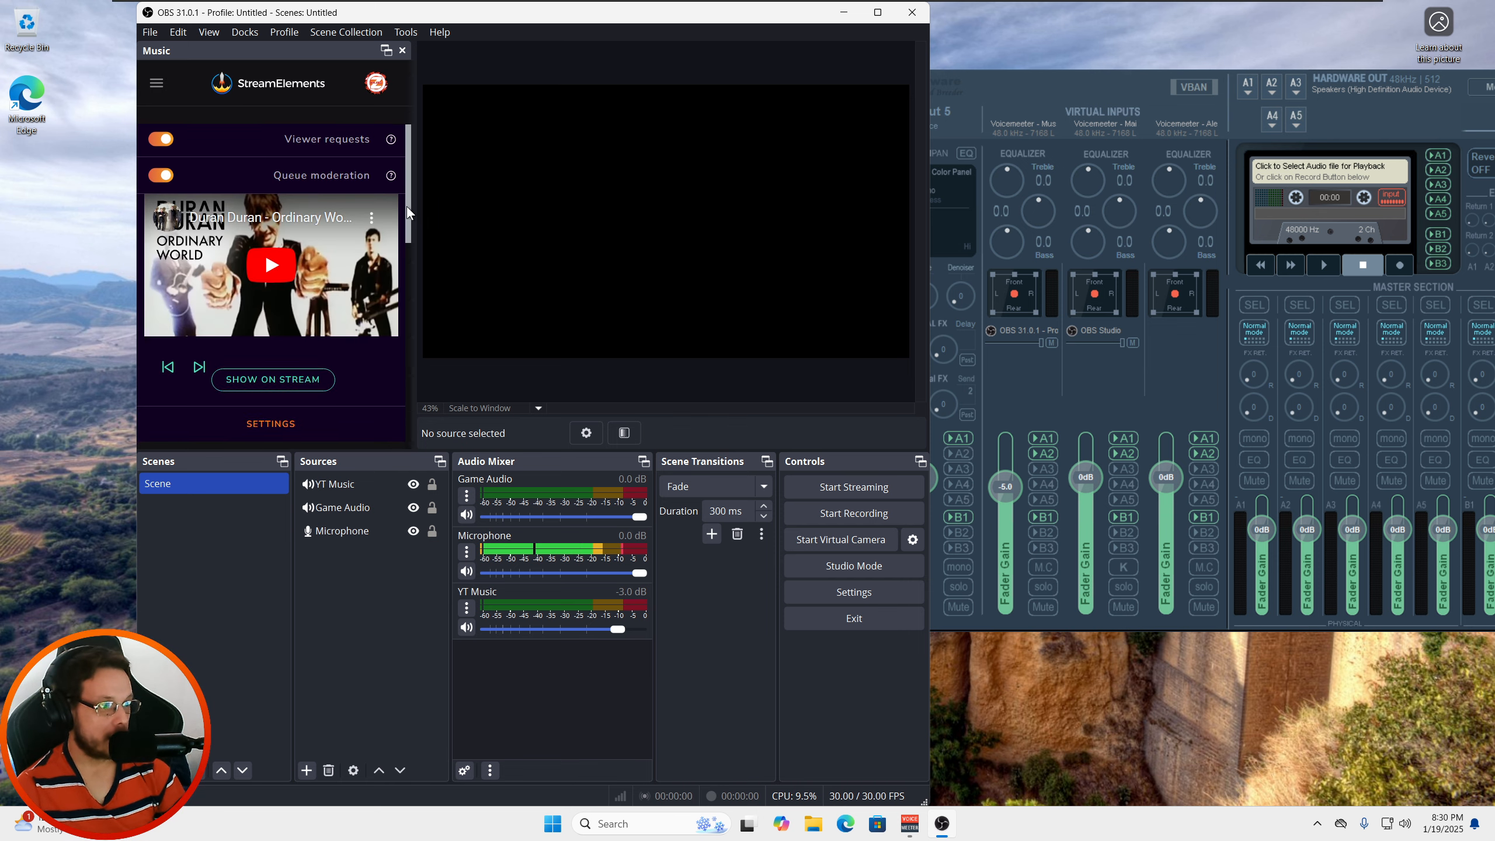
click(269, 270)
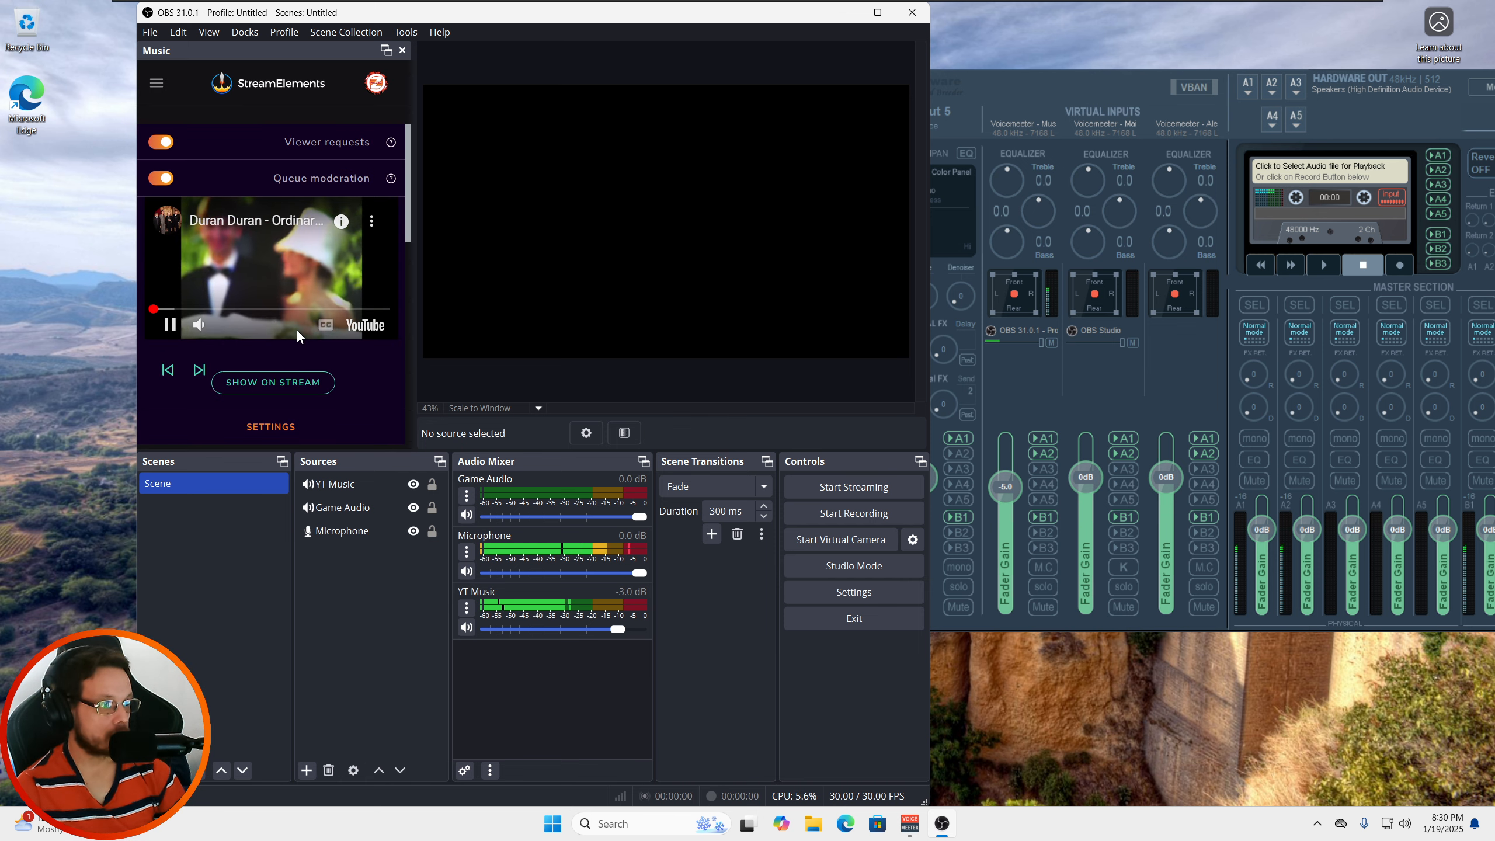
click(199, 325)
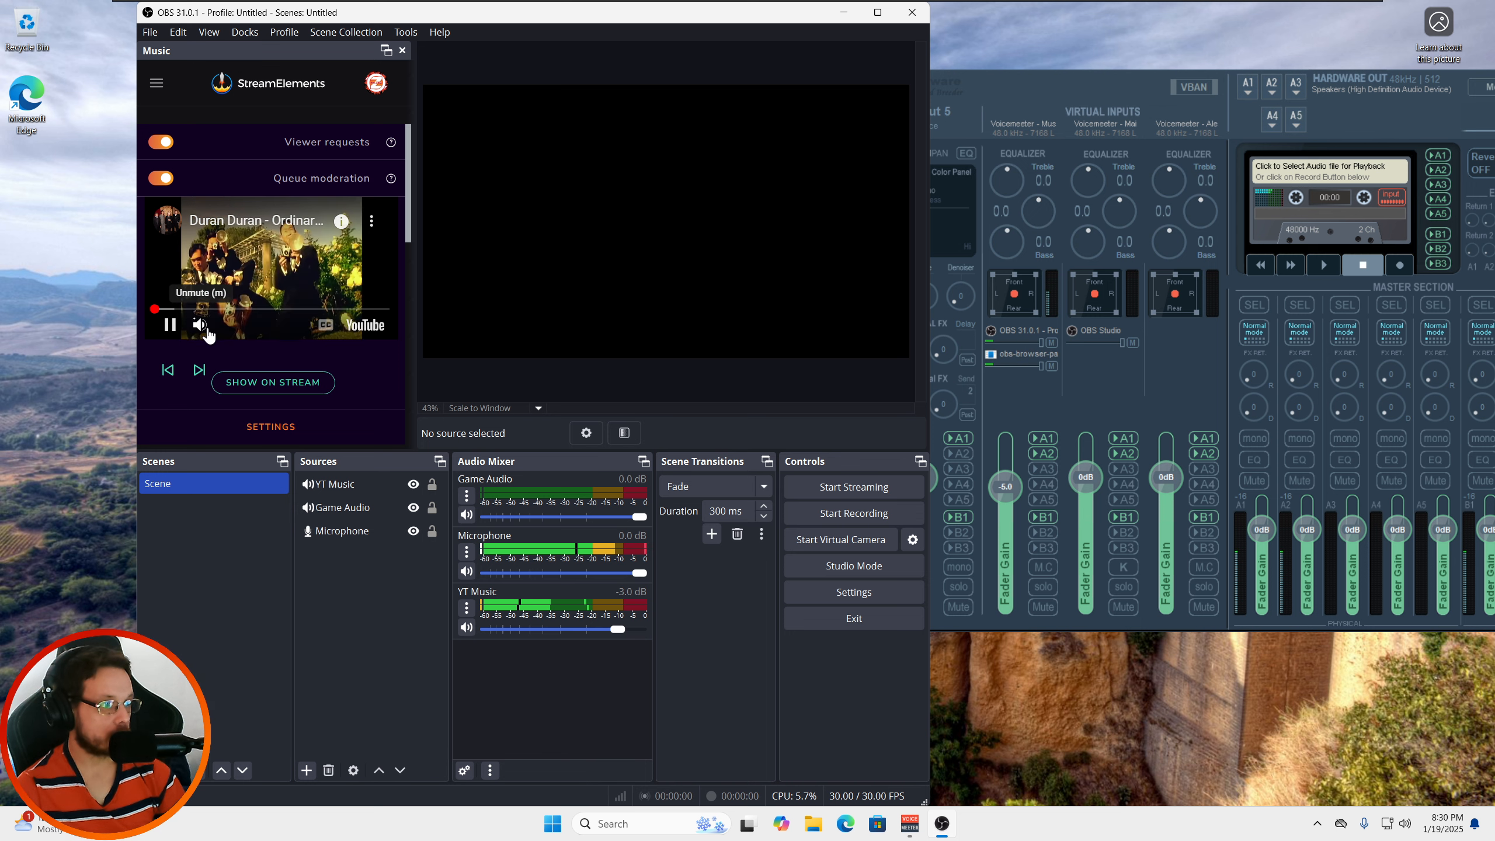
click(171, 327)
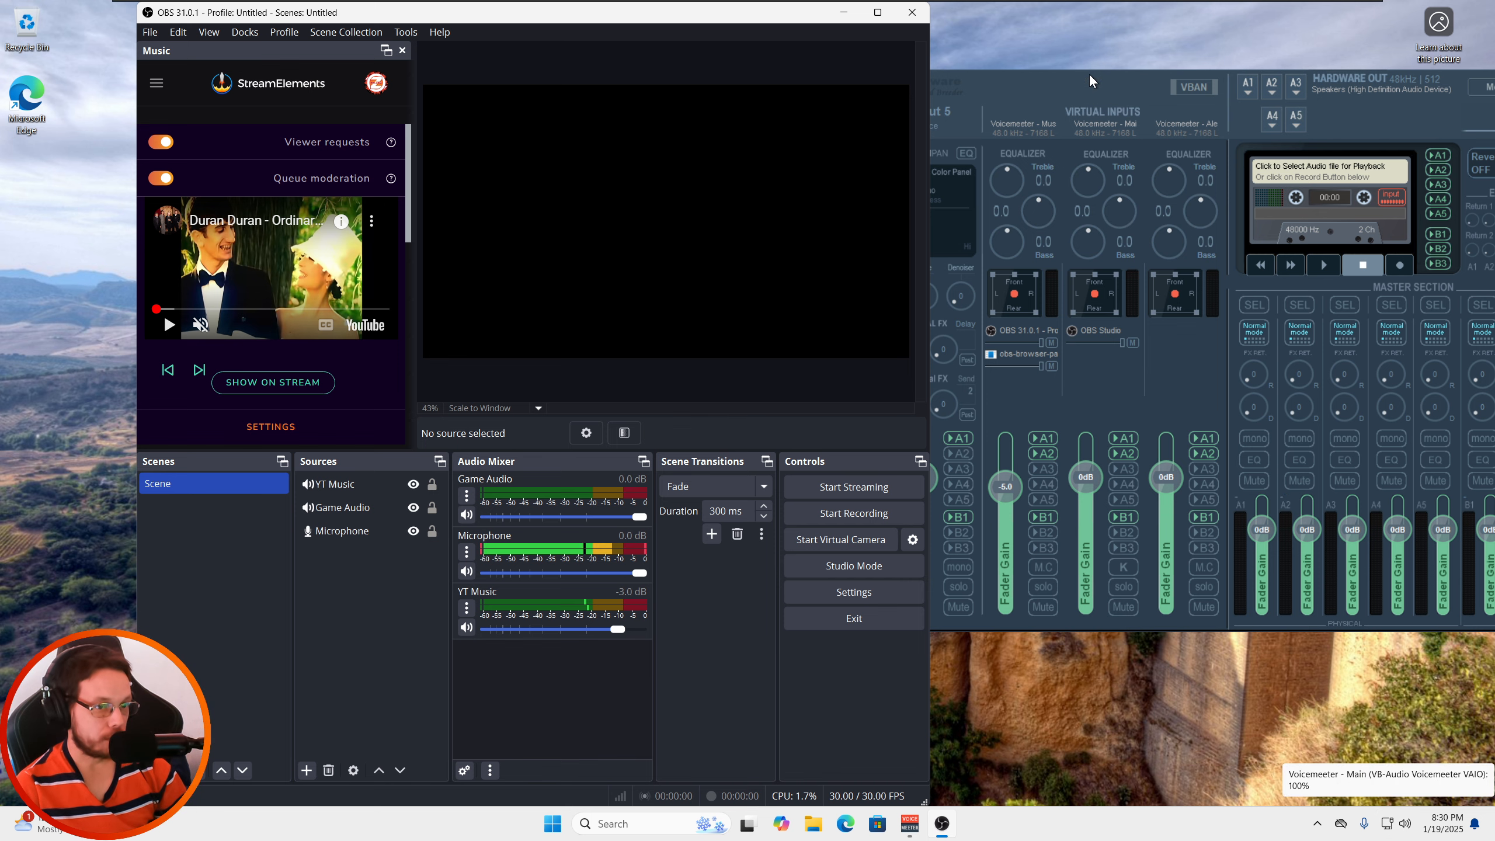
drag(1088, 82, 983, 90)
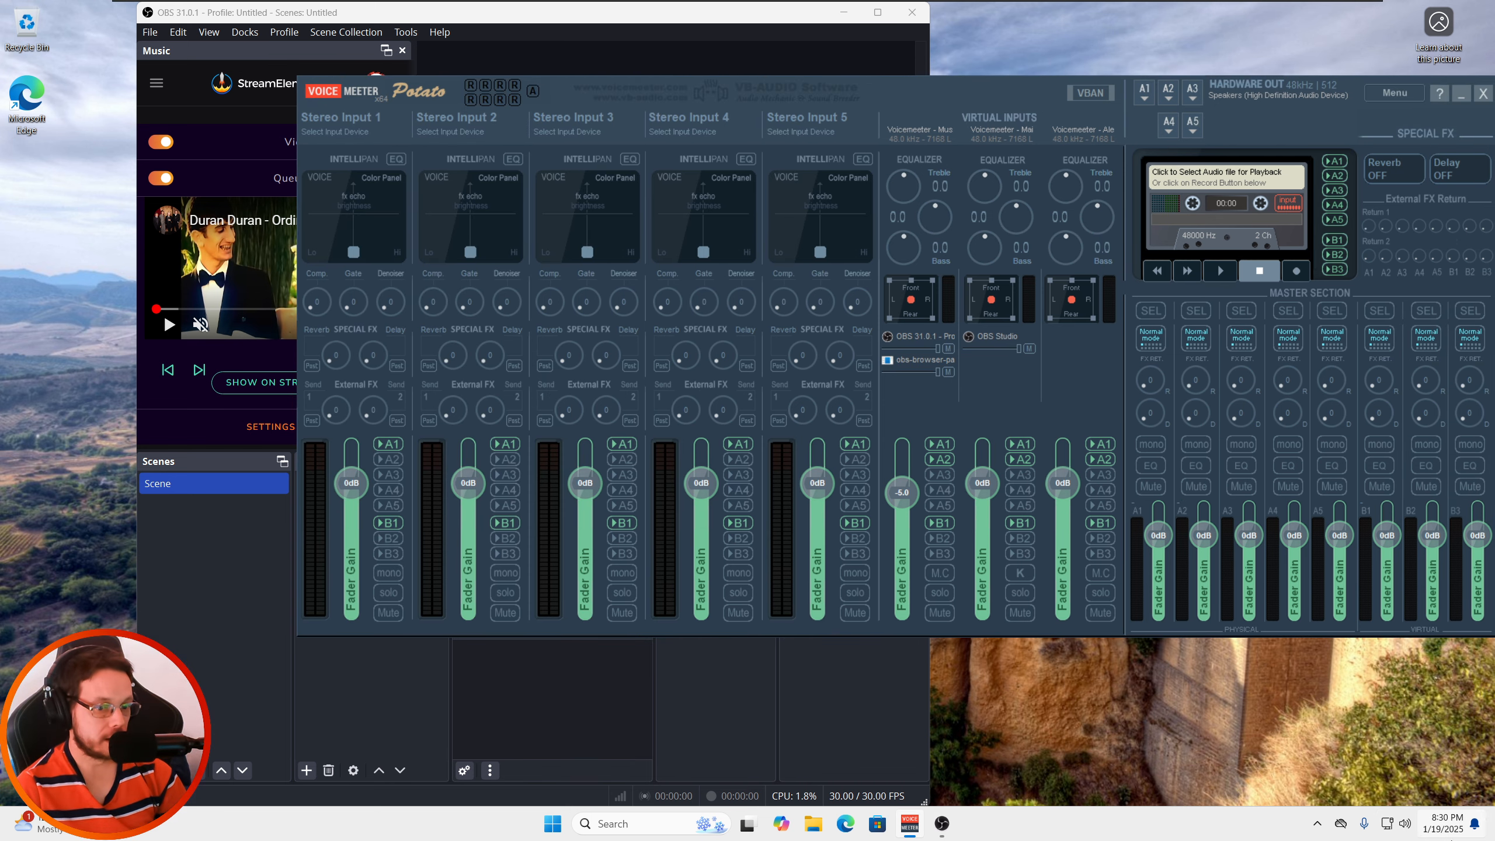
right_click(1406, 825)
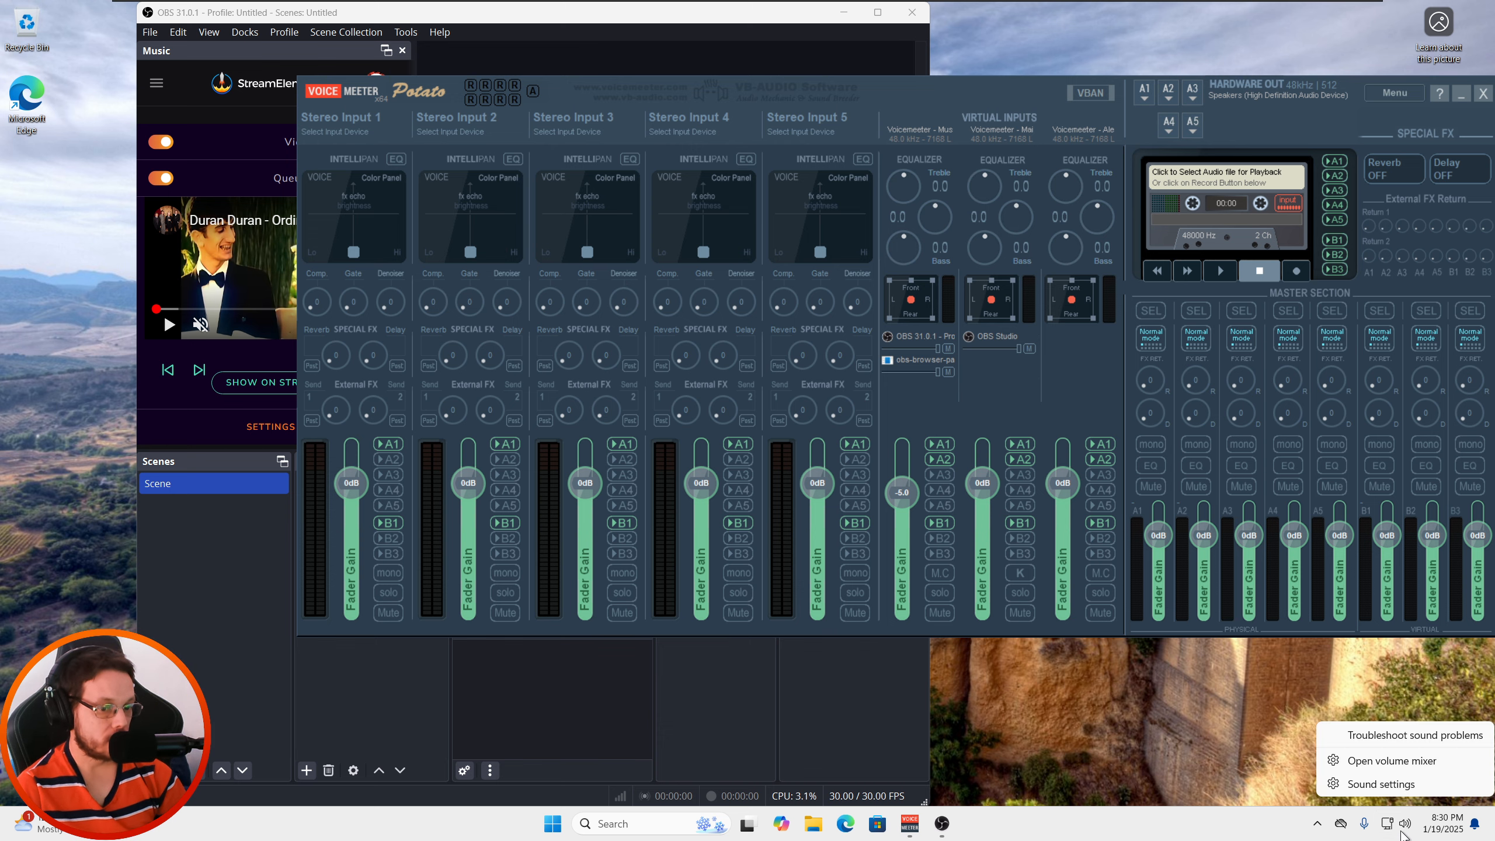
click(1369, 784)
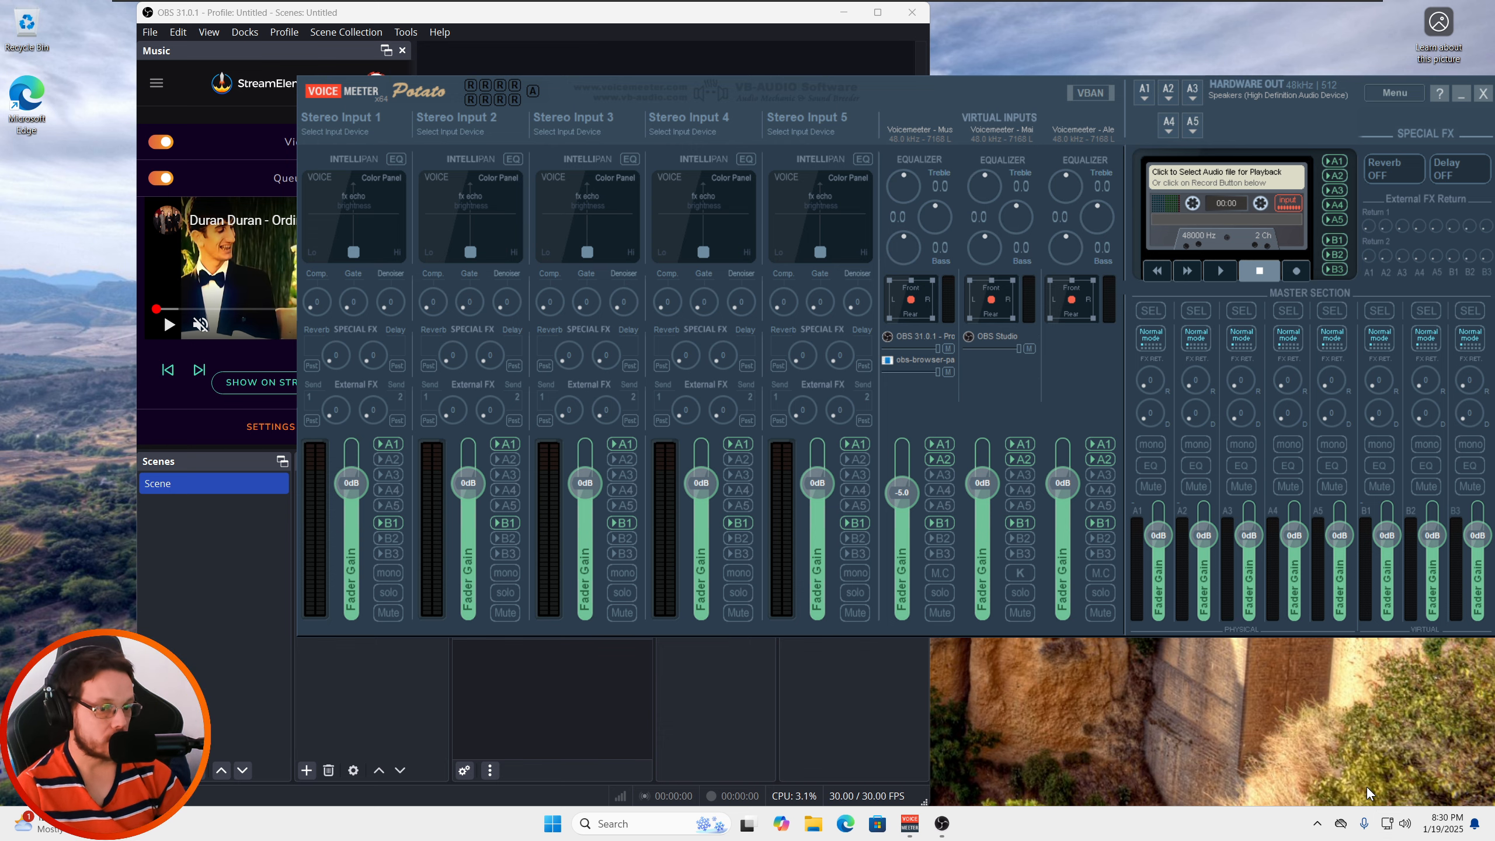
scroll(883, 665, down, 10)
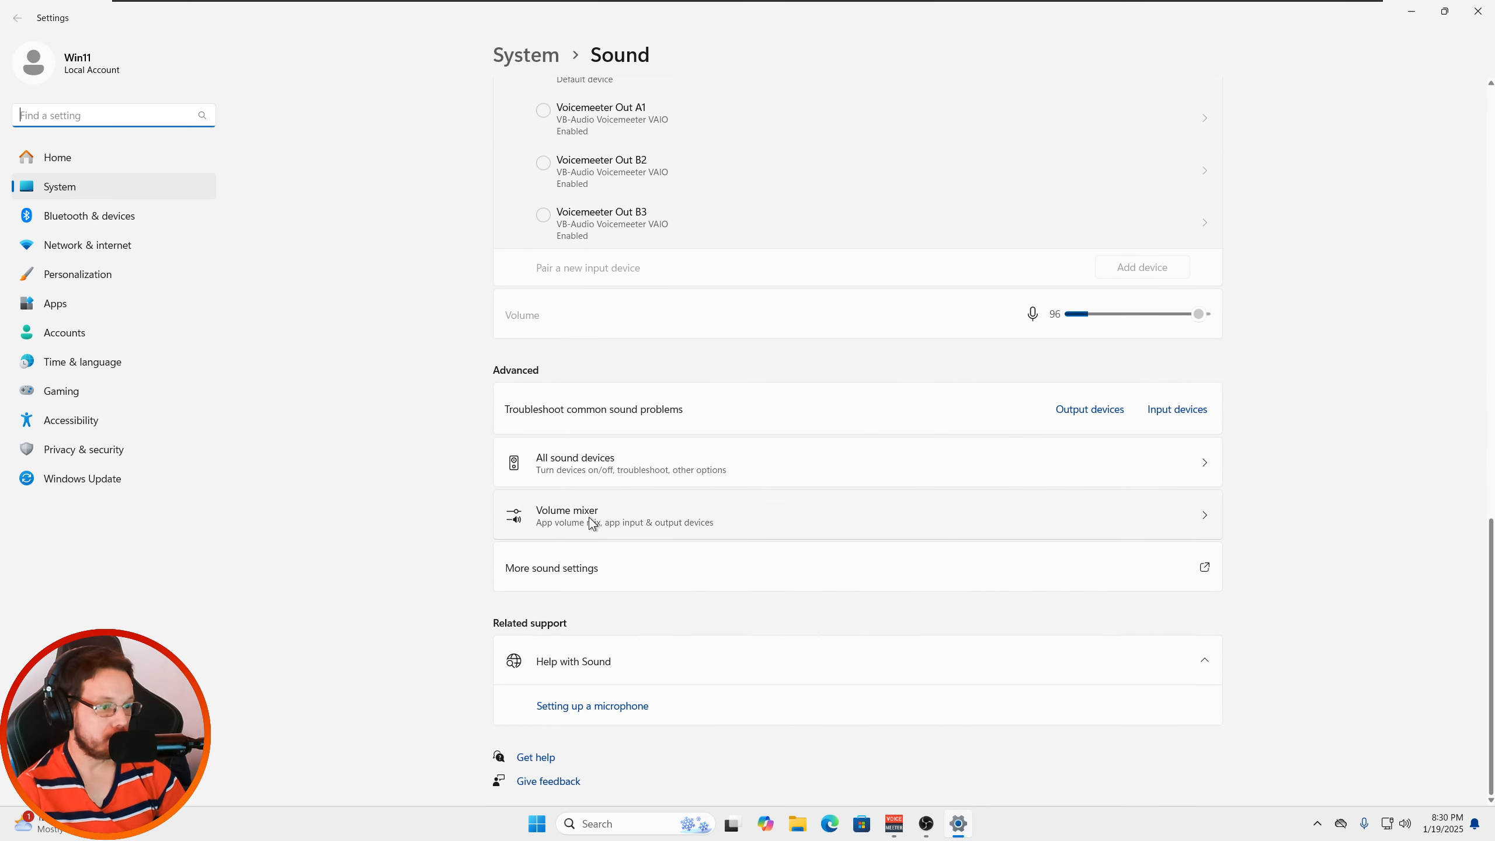
click(617, 520)
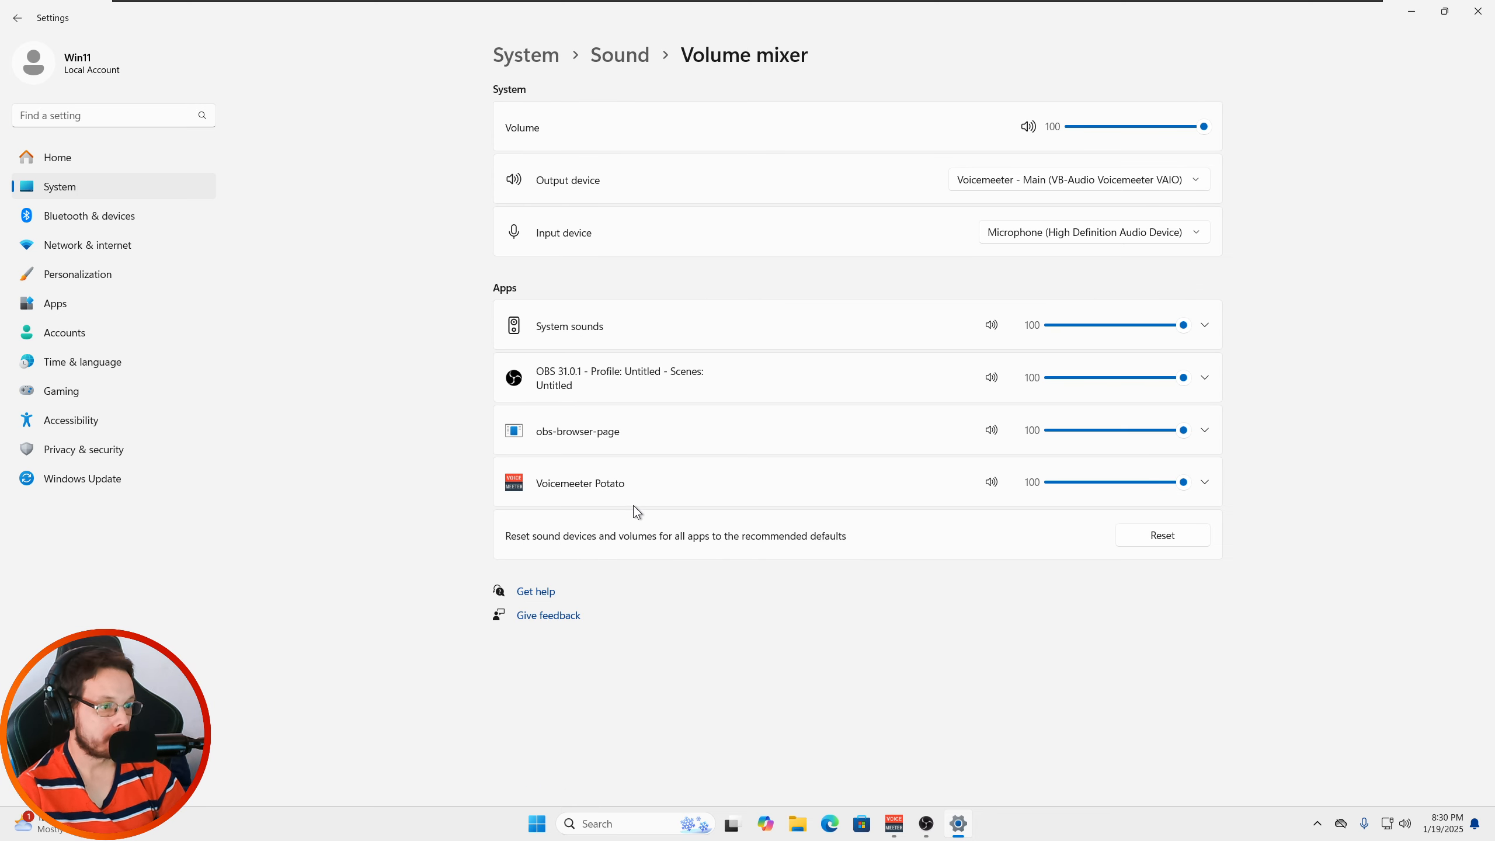
click(652, 444)
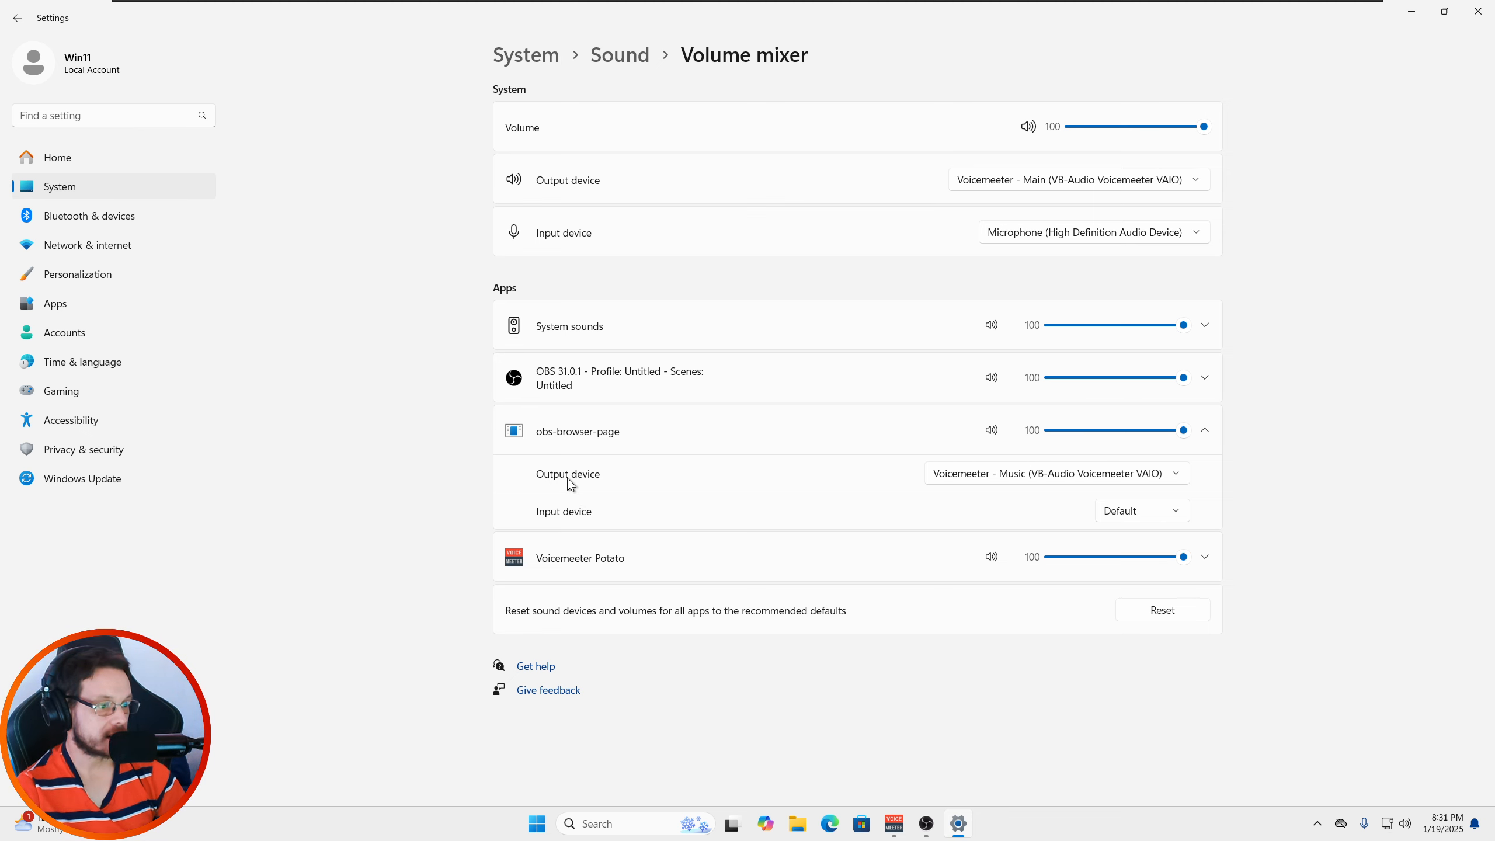
click(1046, 475)
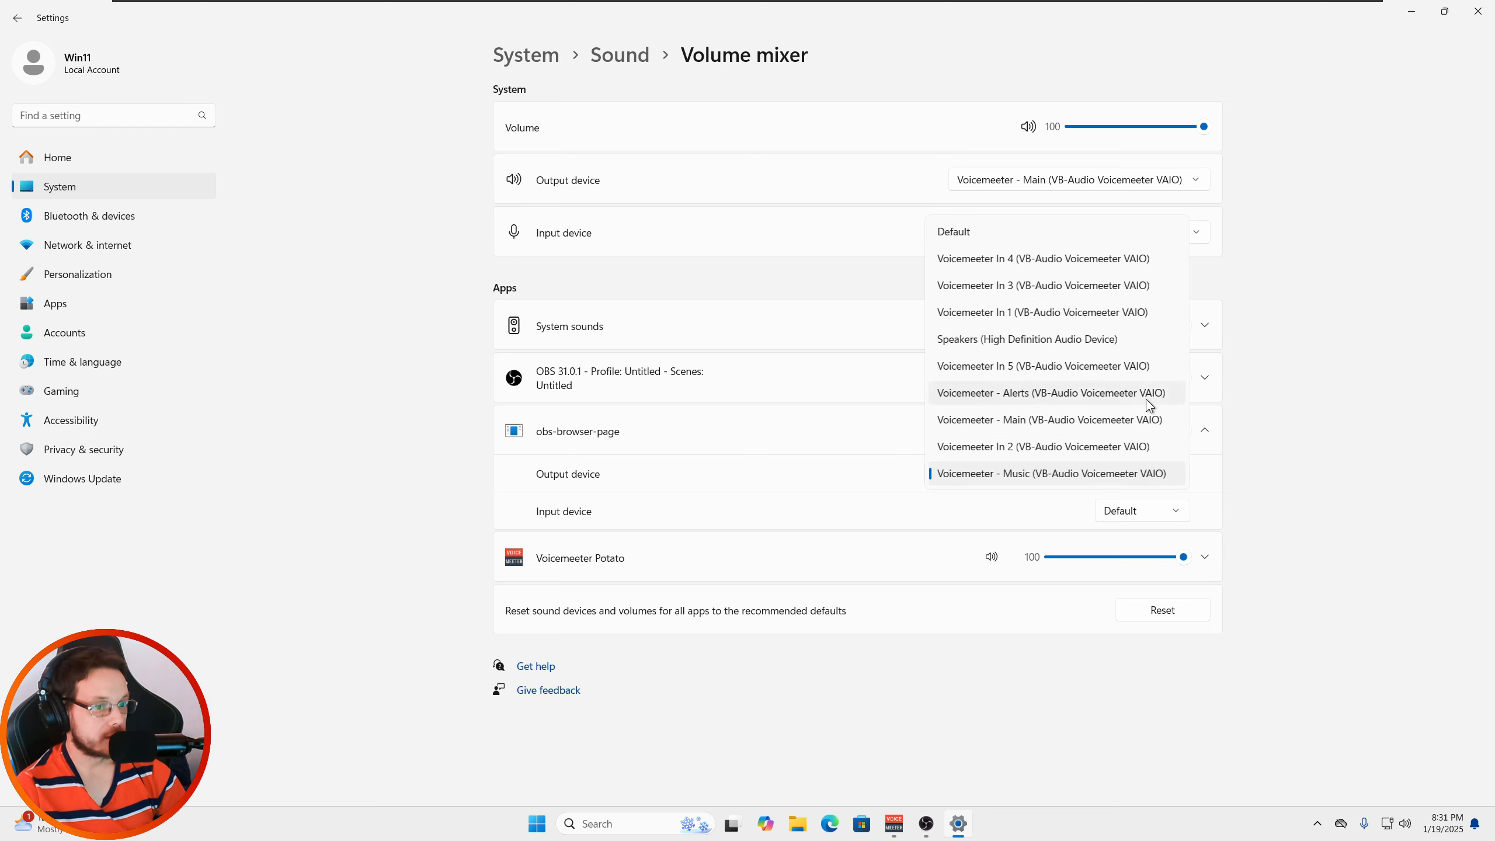
click(1350, 391)
click(1471, 11)
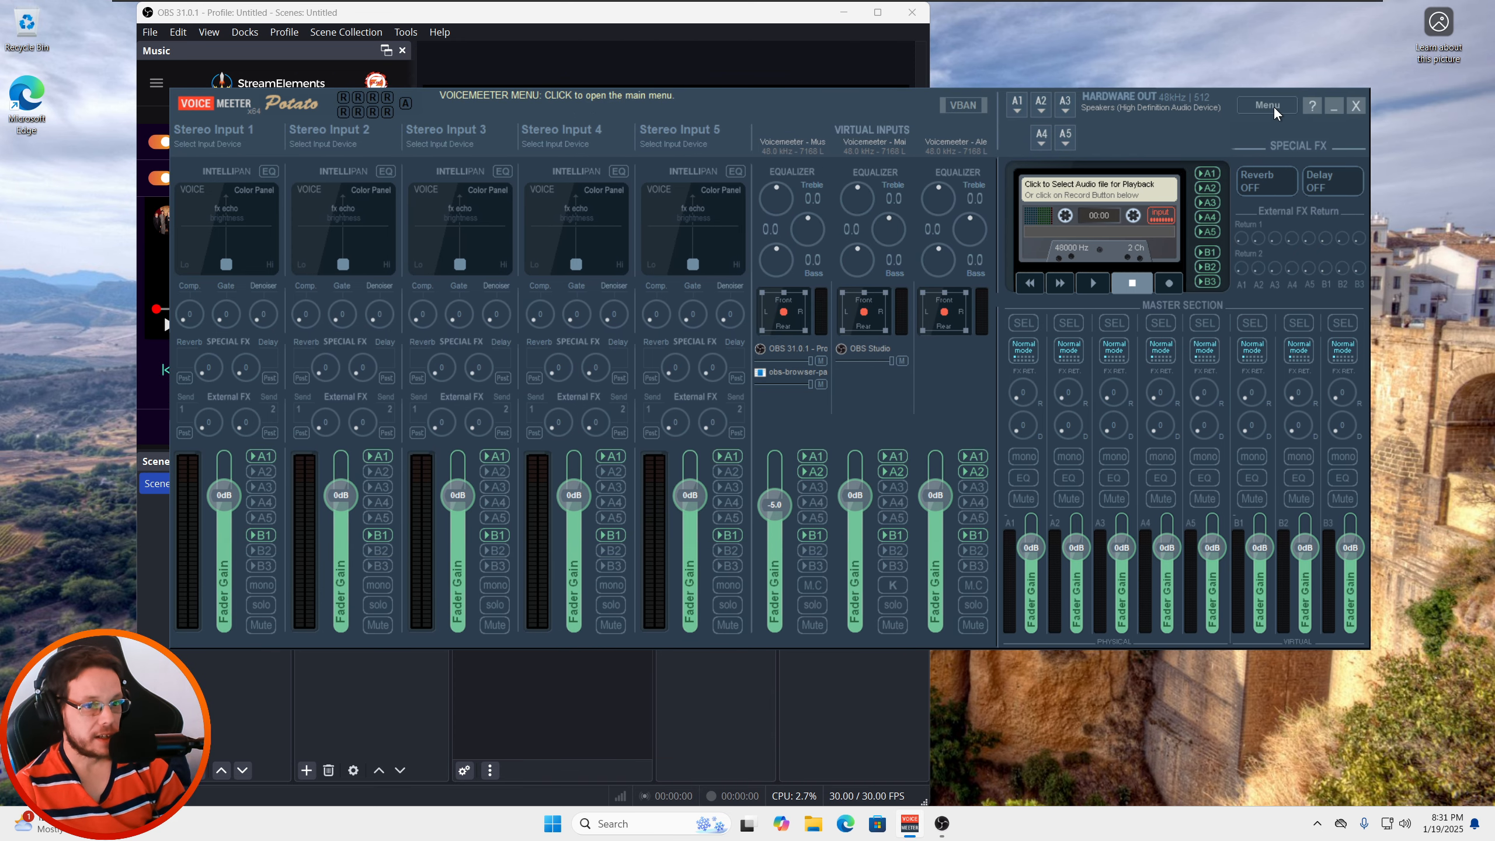
Minimise Voicemeeter Potato and maximize the OBS Studio window
click(1268, 107)
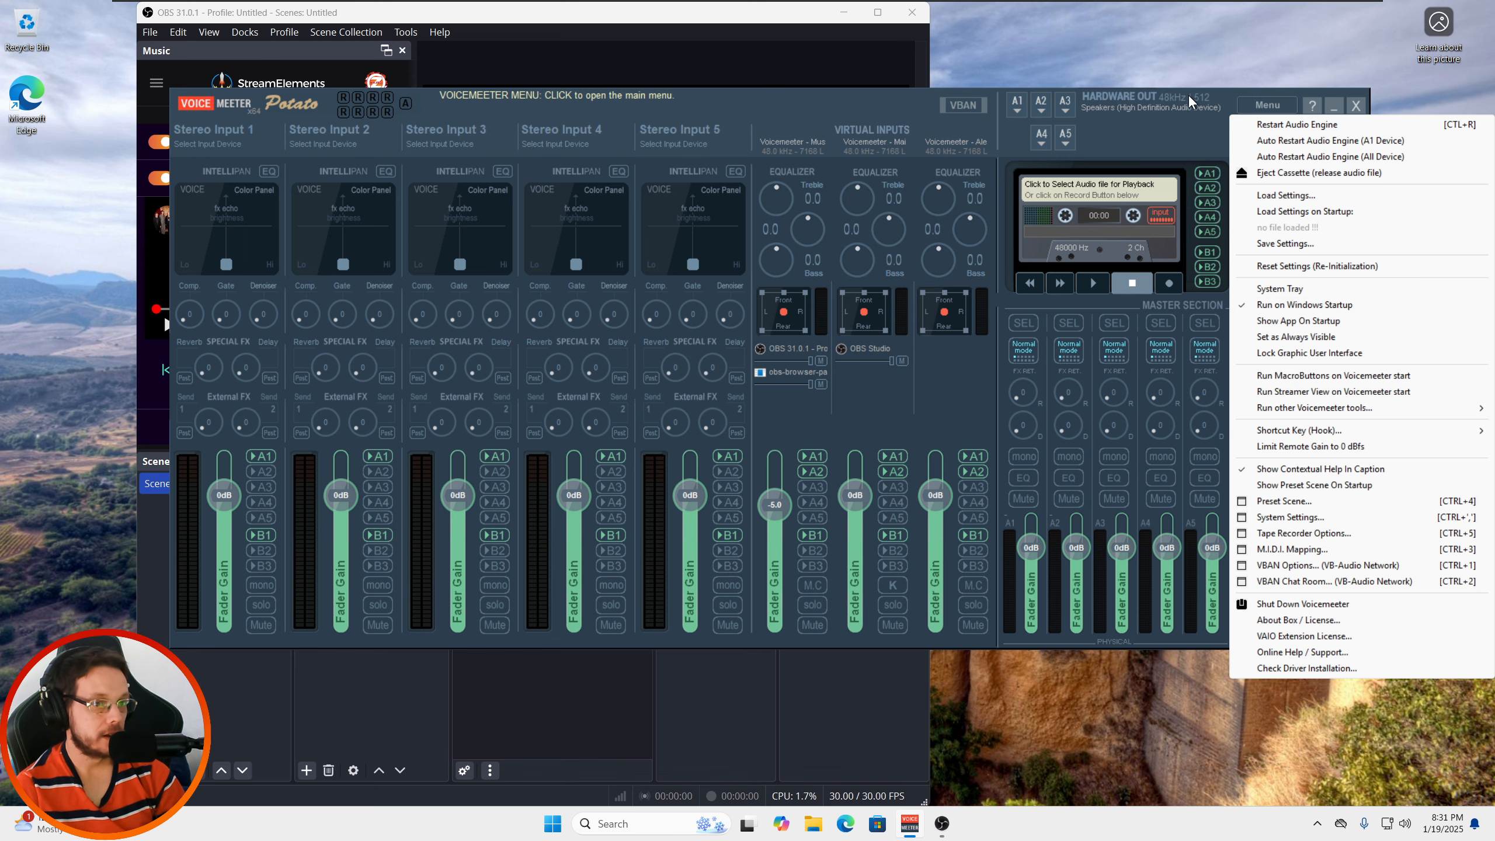
click(1175, 142)
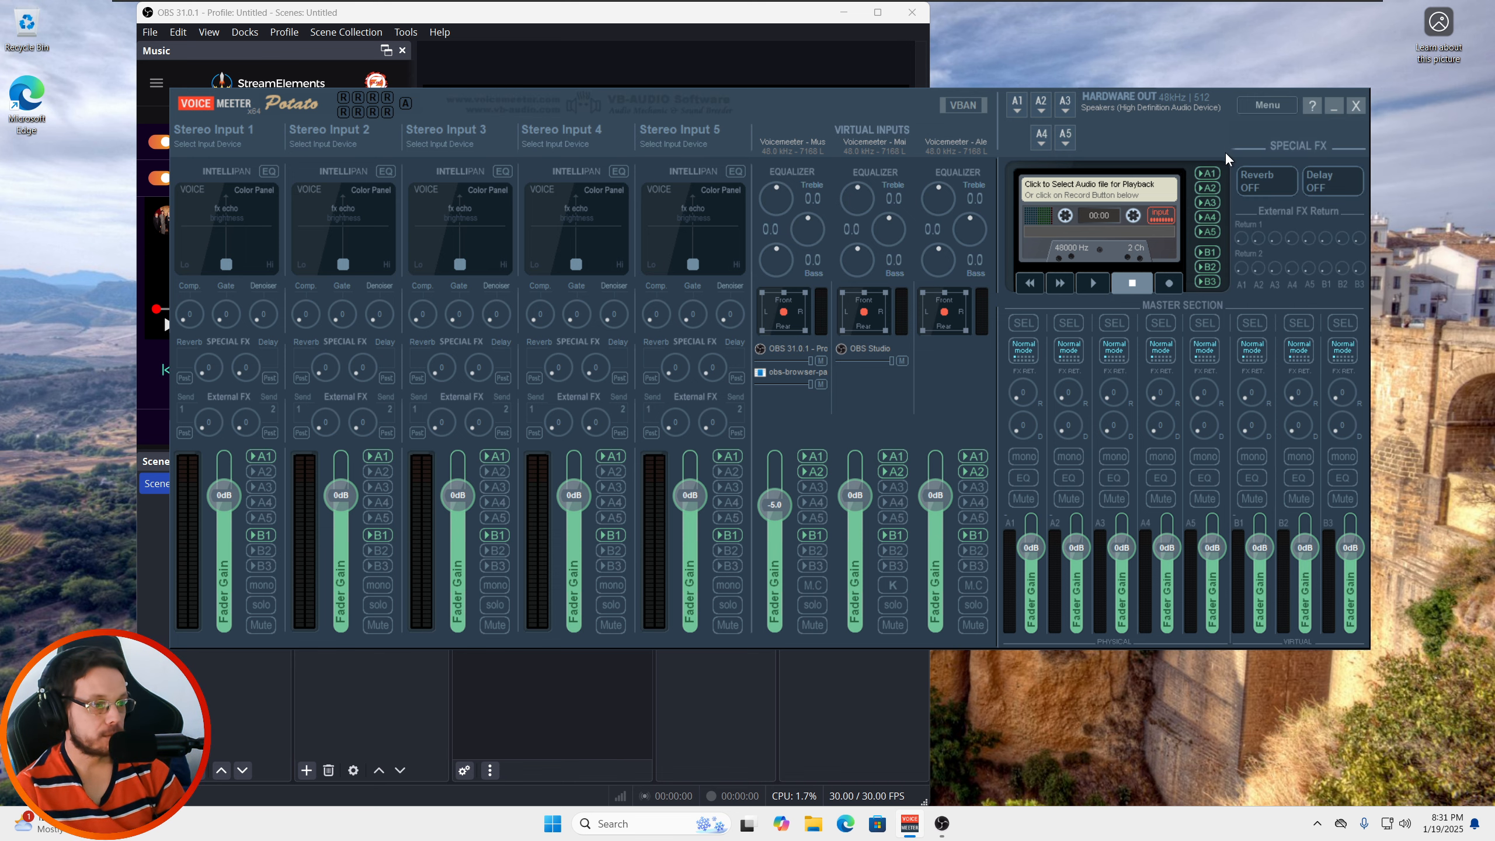
click(1334, 110)
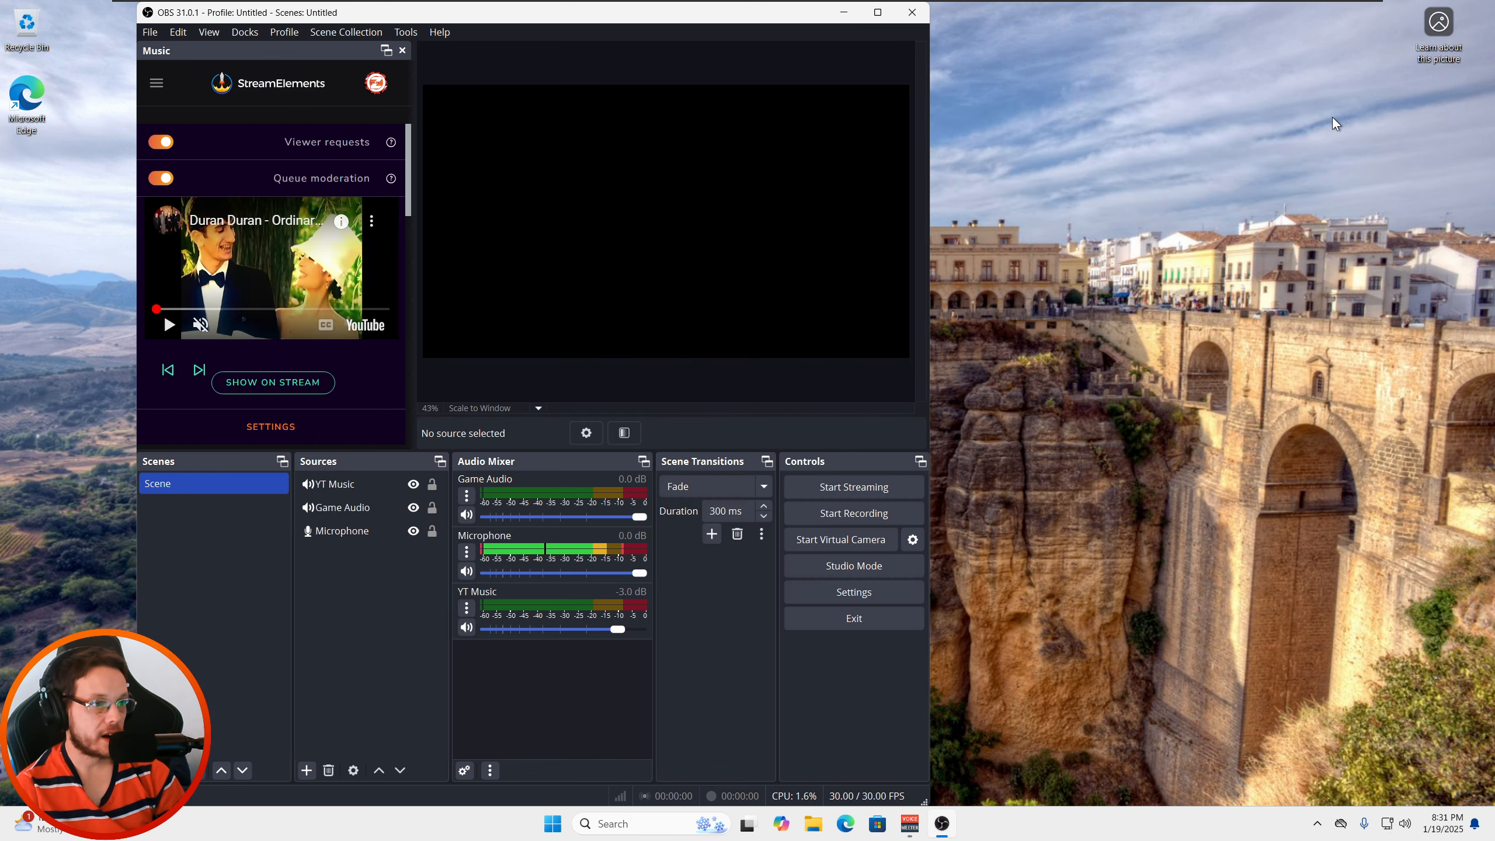
drag(782, 24, 833, 35)
click(928, 29)
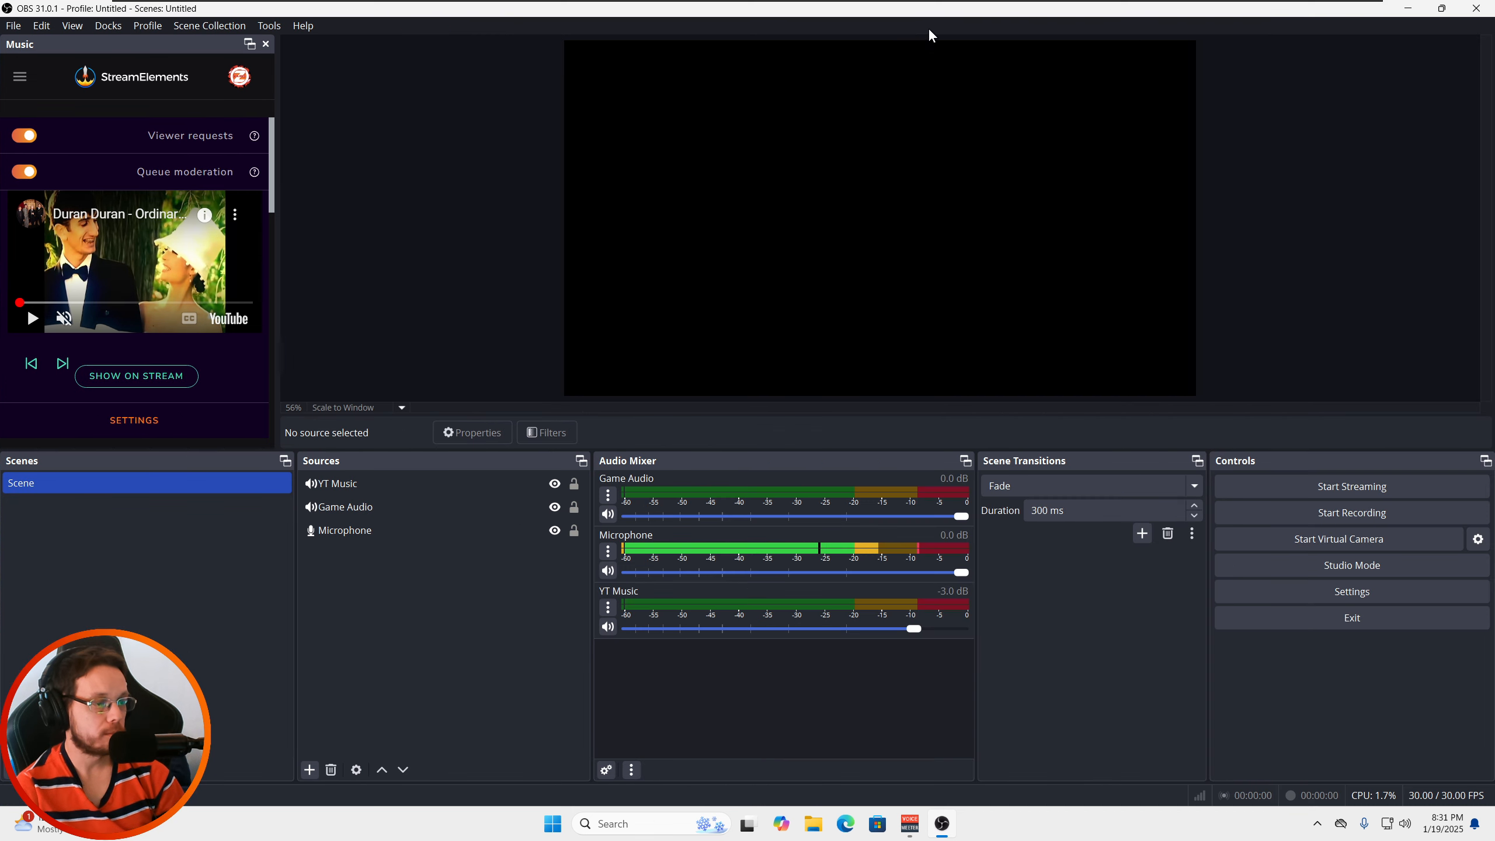